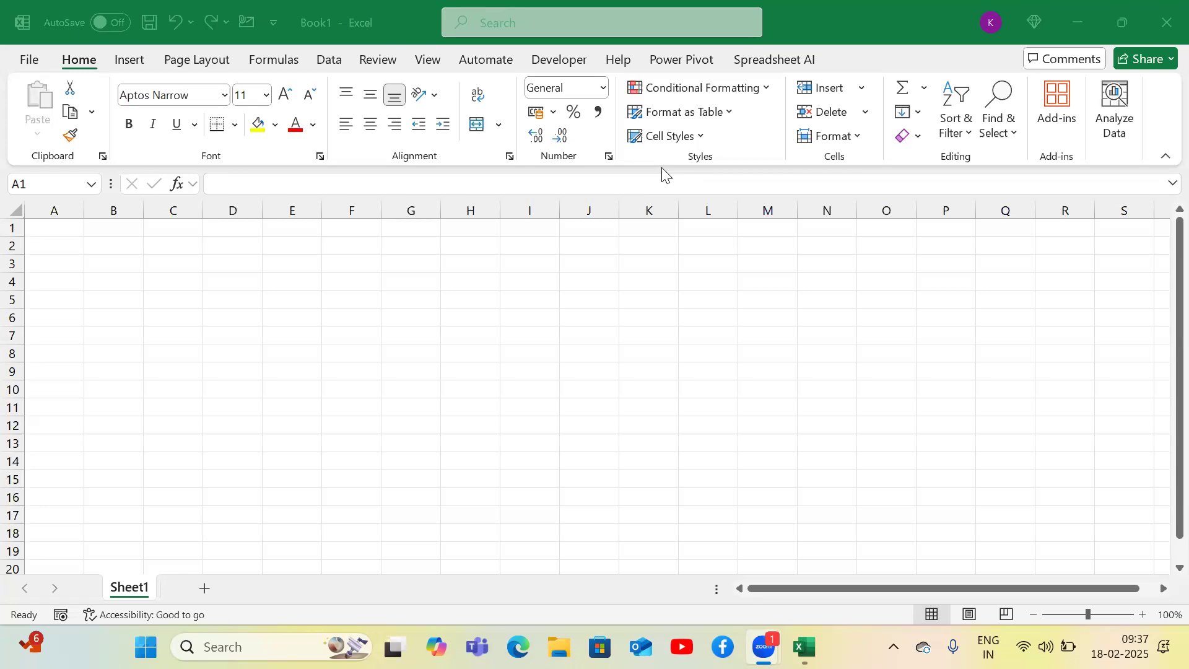
{"action": "left_click", "coordinate": [400, 270]}
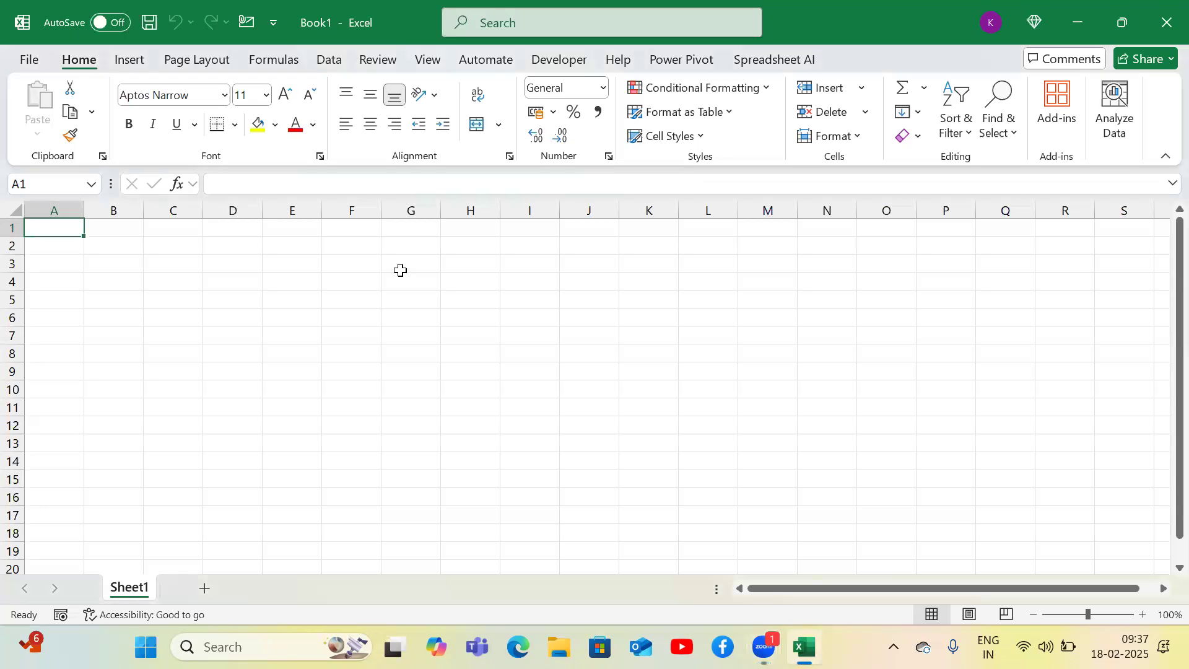
{"action": "left_click", "coordinate": [416, 136]}
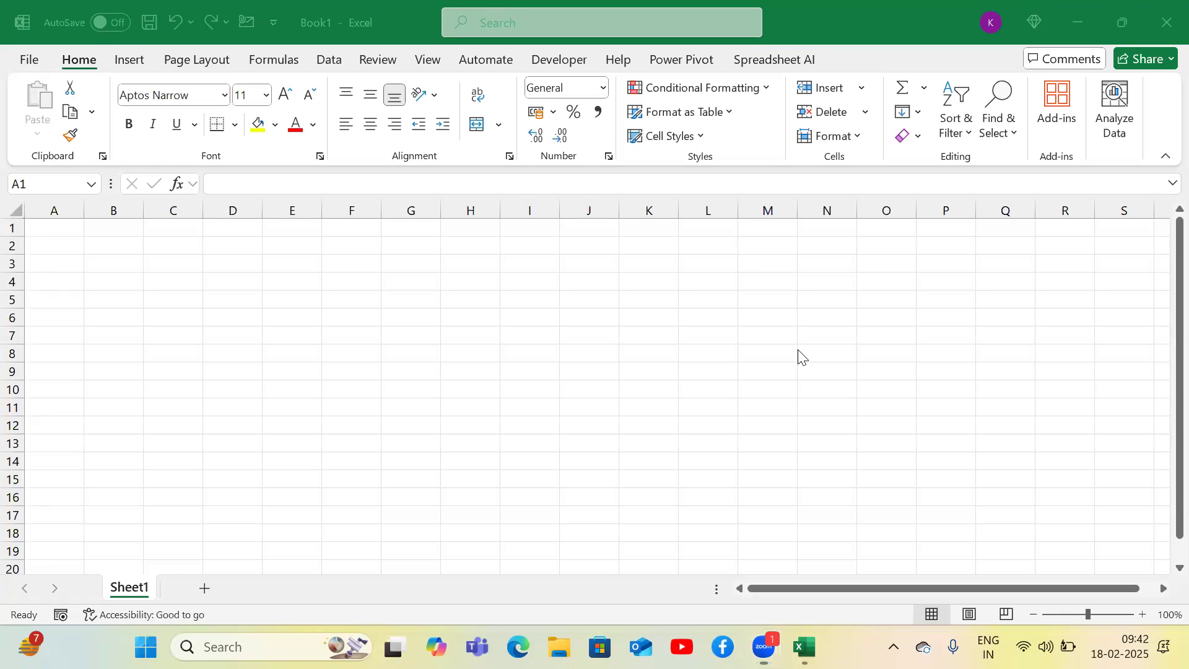
{"action": "left_click", "coordinate": [413, 284]}
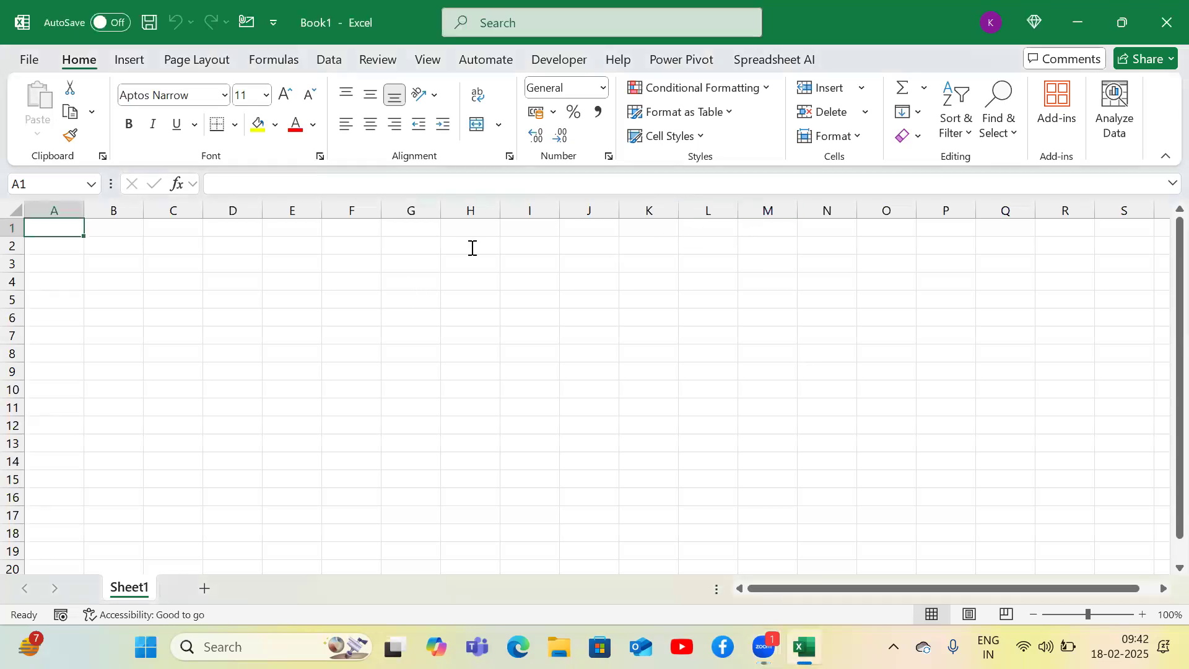
{"action": "left_click", "coordinate": [364, 315]}
{"action": "left_click", "coordinate": [1055, 25]}
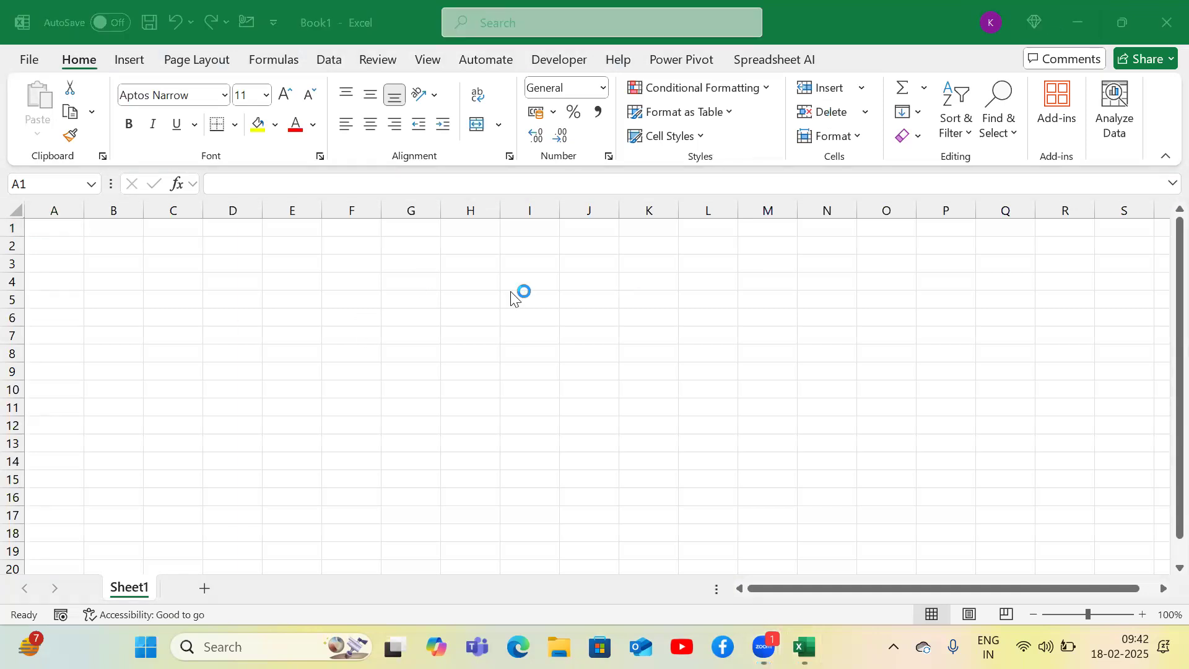
- Enter the labels rows and columns in cells A1 and A2
{"action": "left_click", "coordinate": [322, 301]}
{"action": "left_click", "coordinate": [322, 301]}
{"action": "key", "text": "ctrl+Up"}
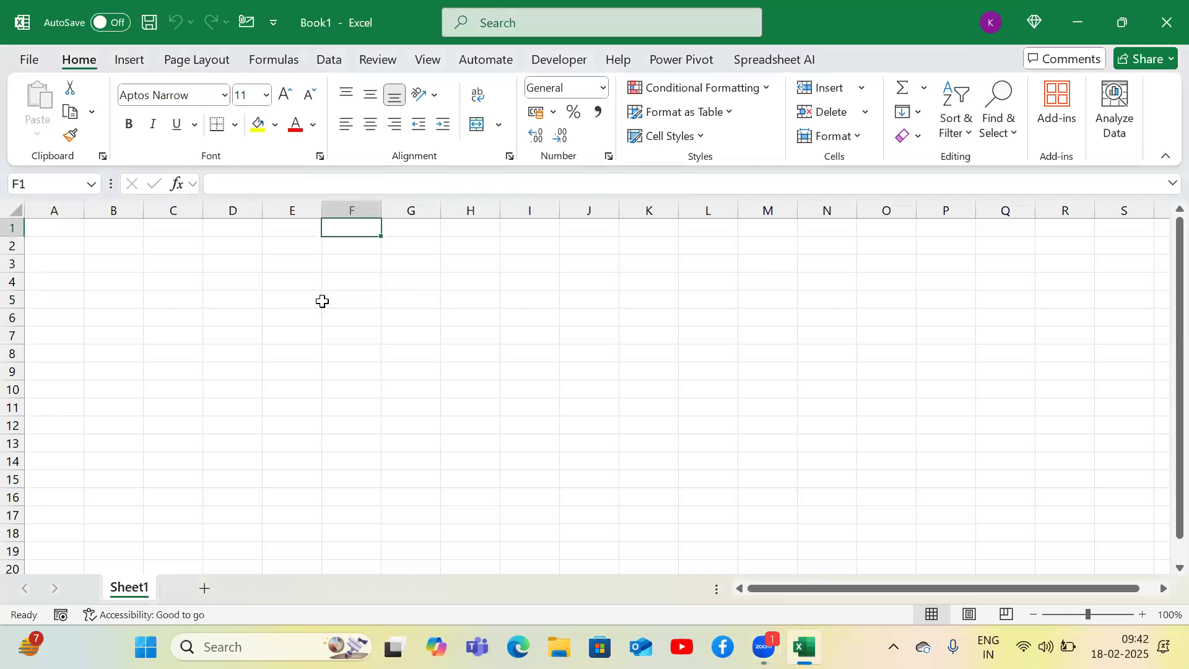
{"action": "key", "text": "ctrl+Left"}
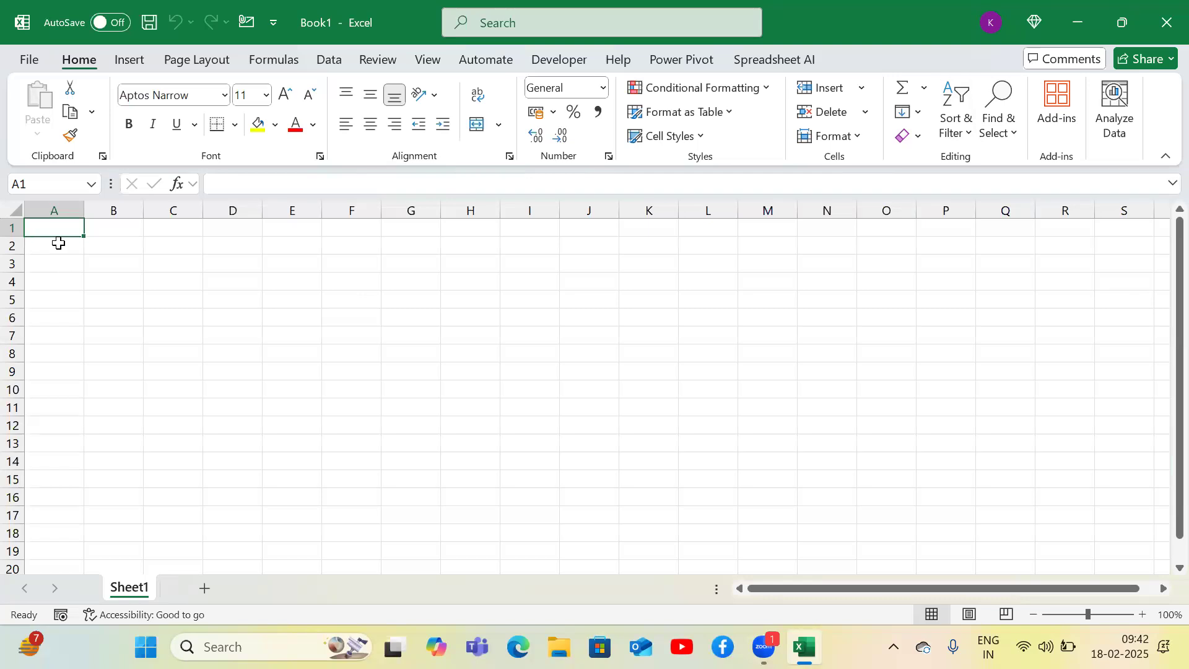
{"action": "type", "text": "rows"}
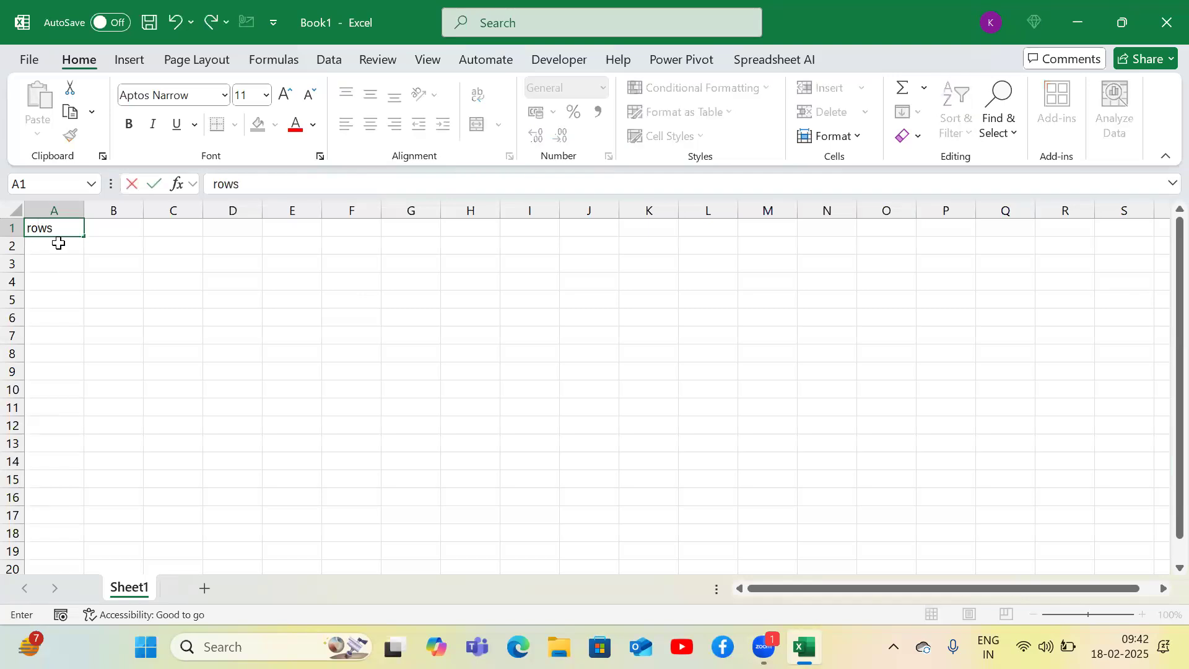
{"action": "key", "text": "Return"}
{"action": "type", "text": "columns"}
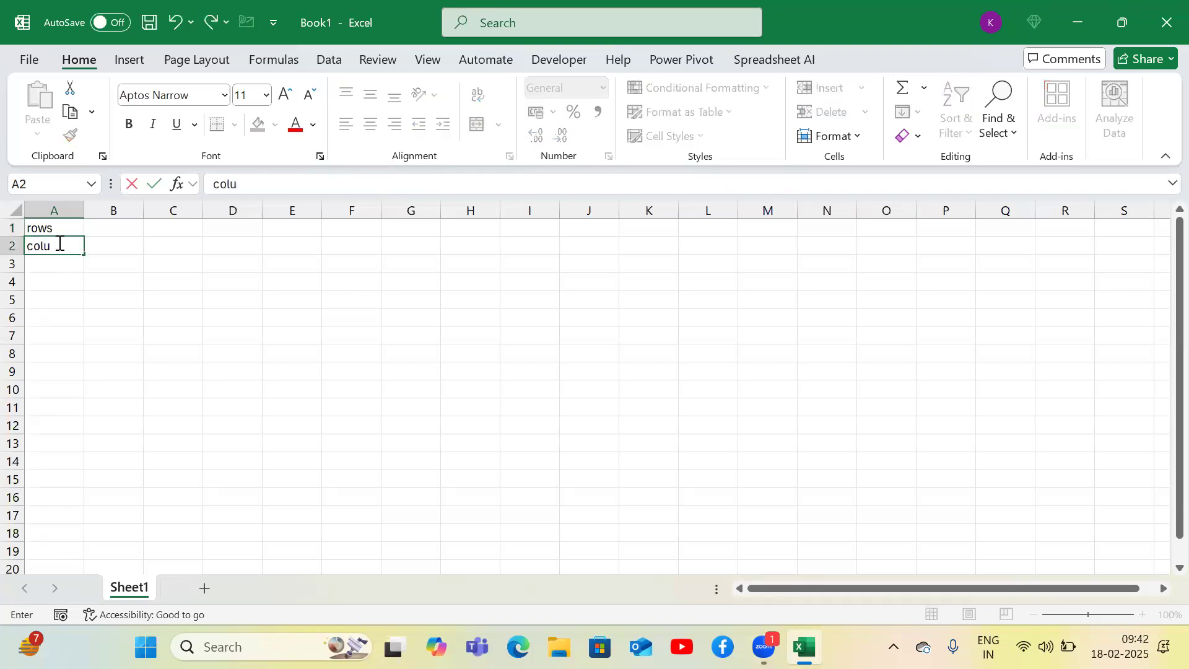
{"action": "key", "text": "Return"}
{"action": "key", "text": "Up"}
{"action": "key", "text": "Up"}
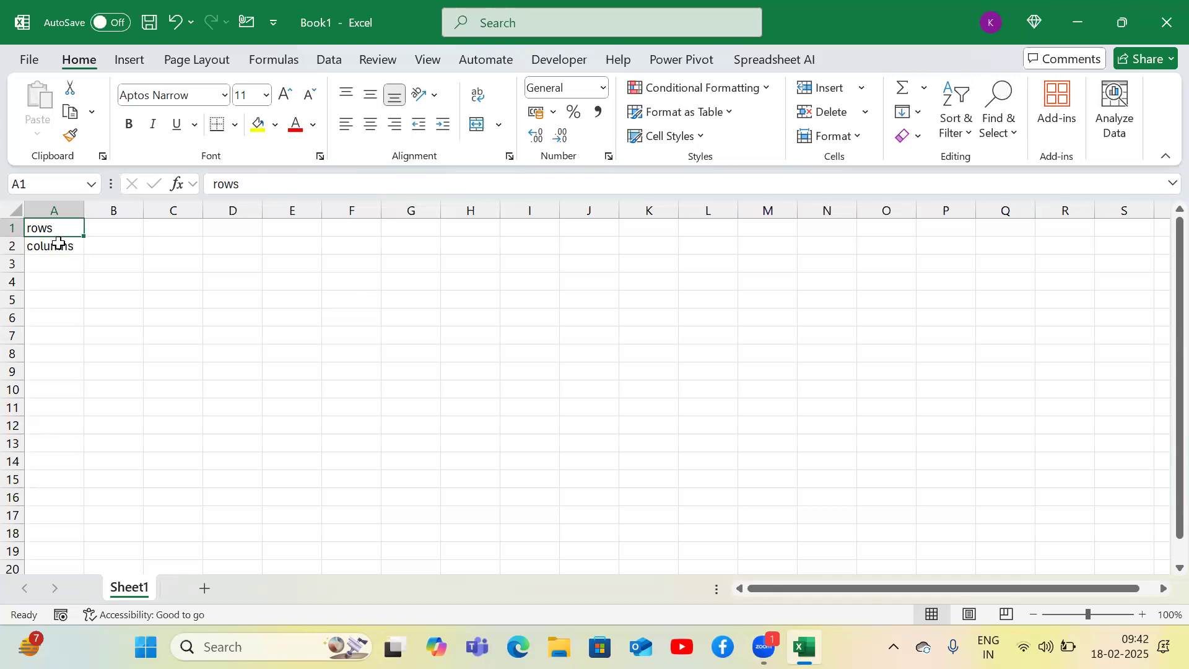
- Jump to the sheet's last row, then enter 1048576 beside the rows label in B1
{"action": "left_click", "coordinate": [59, 244]}
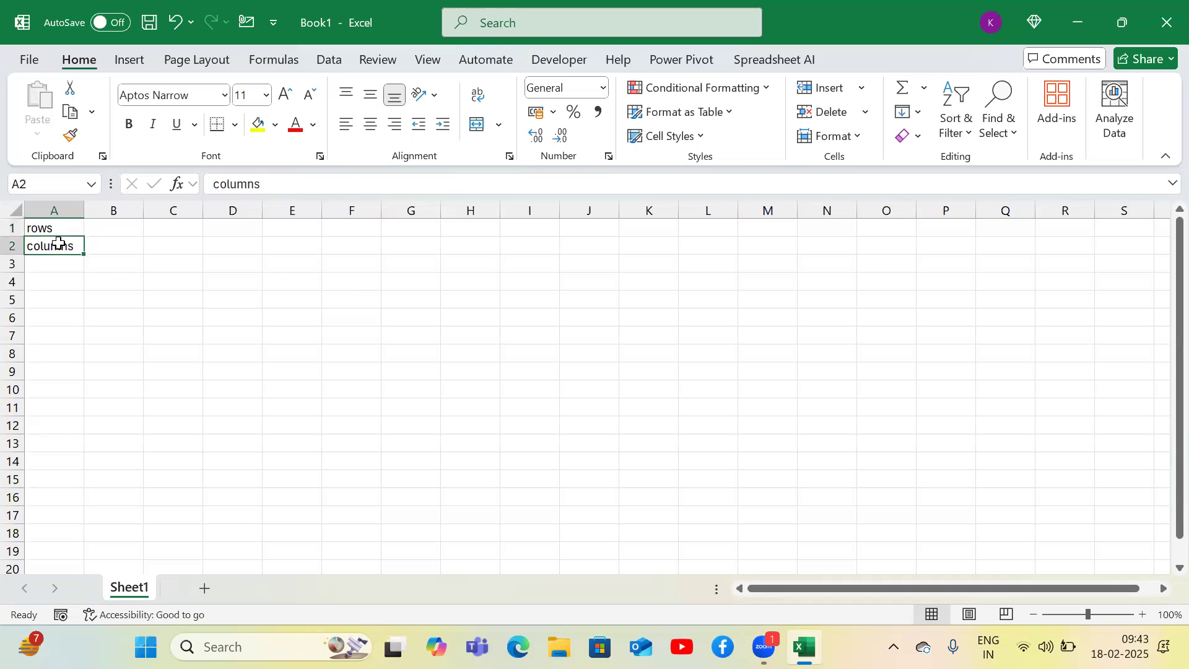
{"action": "key", "text": "ctrl+Down"}
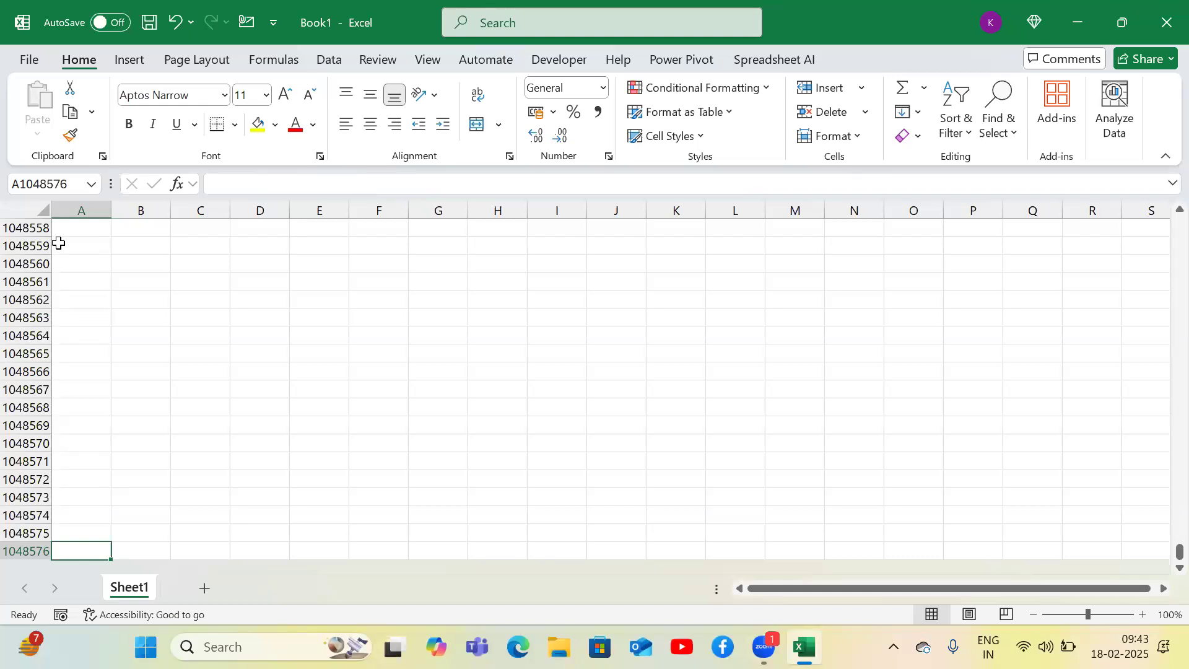
{"action": "key", "text": "ctrl+Home"}
{"action": "key", "text": "Right"}
{"action": "type", "text": "1048576"}
{"action": "key", "text": "Return"}
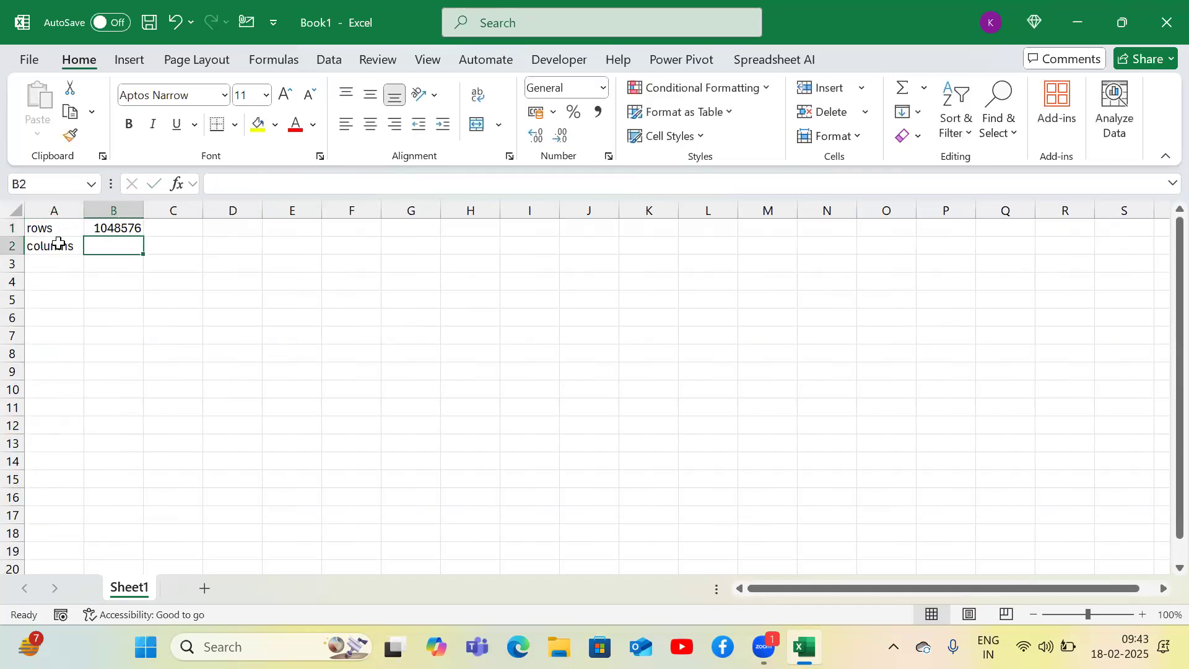
- Jump to the last column in row 1 and enter the formula =COLUMN(XFD1) in XFD1
{"action": "key", "text": "Up"}
{"action": "key", "text": "ctrl+Right"}
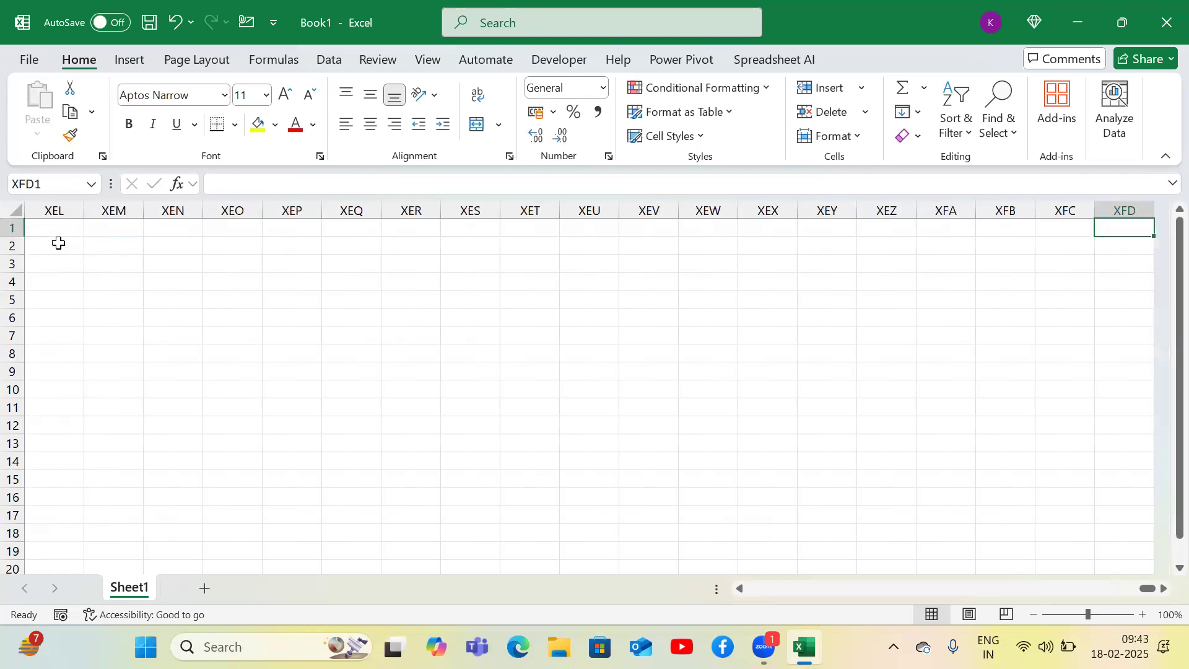
{"action": "type", "text": "=col"}
{"action": "key", "text": "Tab"}
{"action": "key", "text": "Right"}
{"action": "type", "text": ")"}
{"action": "key", "text": "ctrl+Return"}
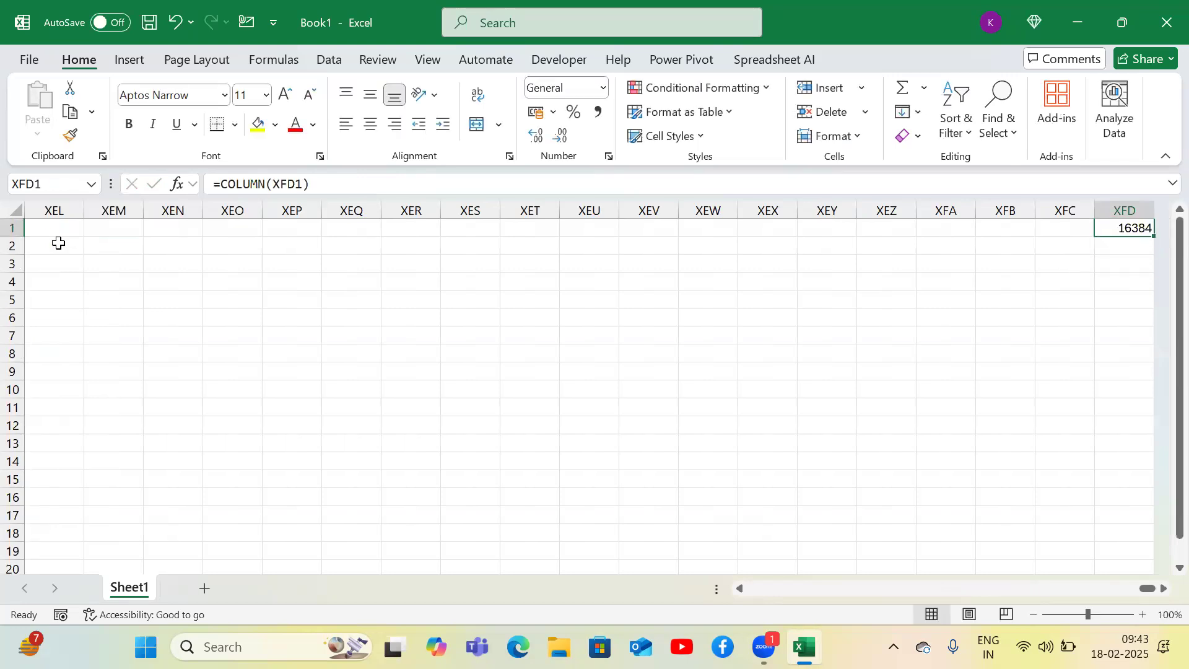
- Return to the start of the sheet and enter 16384 beside the columns label in B2
{"action": "key", "text": "ctrl+Left"}
{"action": "key", "text": "ctrl+Left"}
{"action": "key", "text": "Down"}
{"action": "key", "text": "Right"}
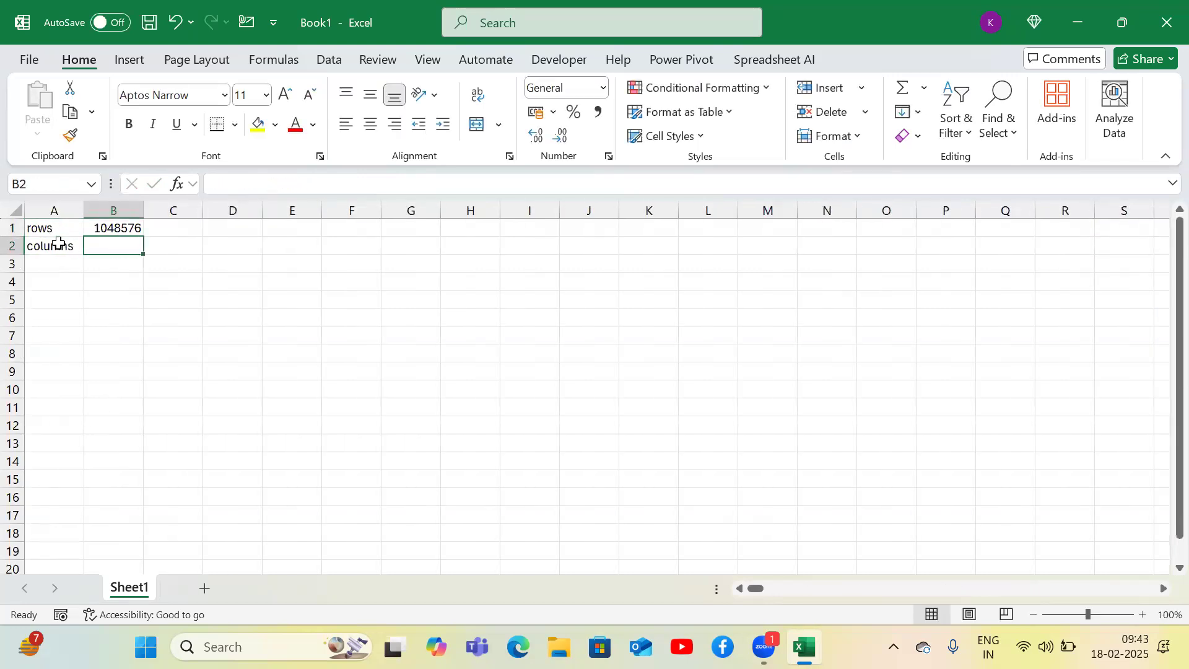
{"action": "type", "text": "16384"}
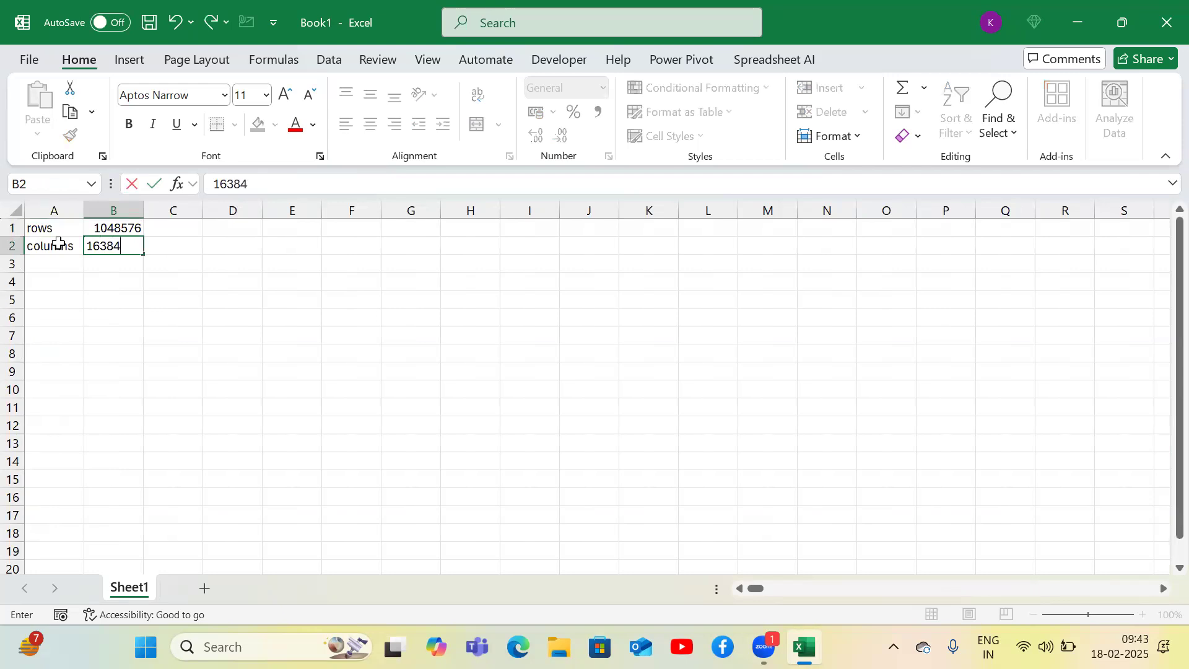
{"action": "key", "text": "ctrl+Return"}
{"action": "key", "text": "Up"}
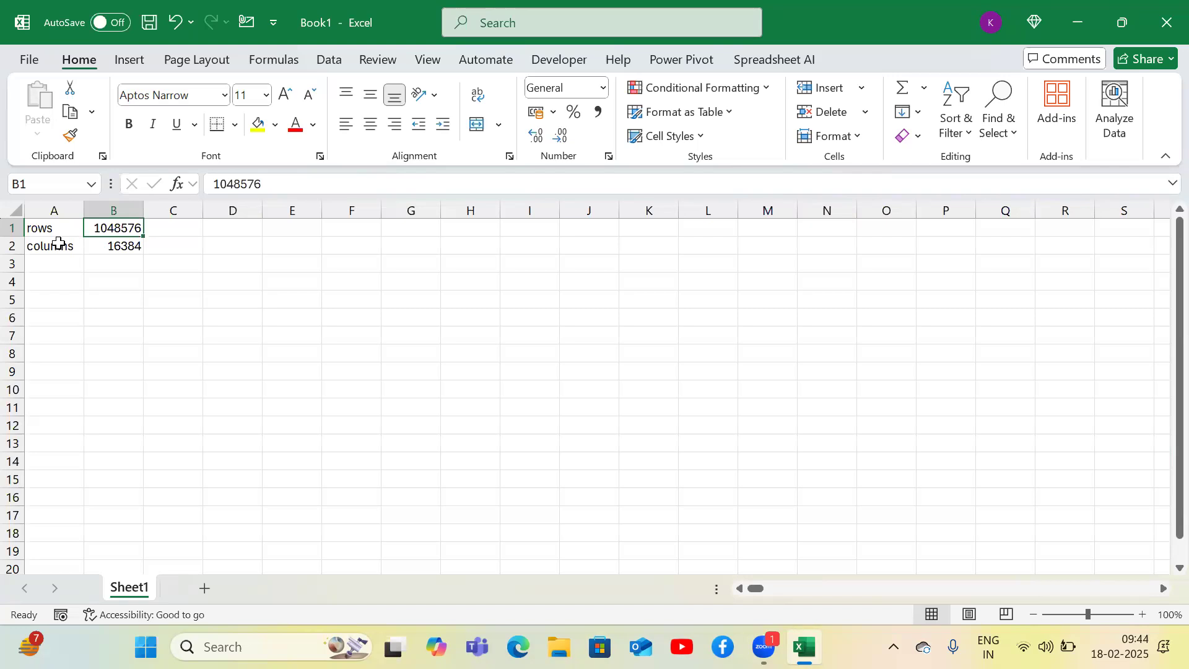
{"action": "key", "text": "Right"}
{"action": "key", "text": "Left"}
{"action": "key", "text": "Down"}
{"action": "key", "text": "Down"}
{"action": "key", "text": "Up"}
{"action": "key", "text": "Up"}
{"action": "key", "text": "alt"}
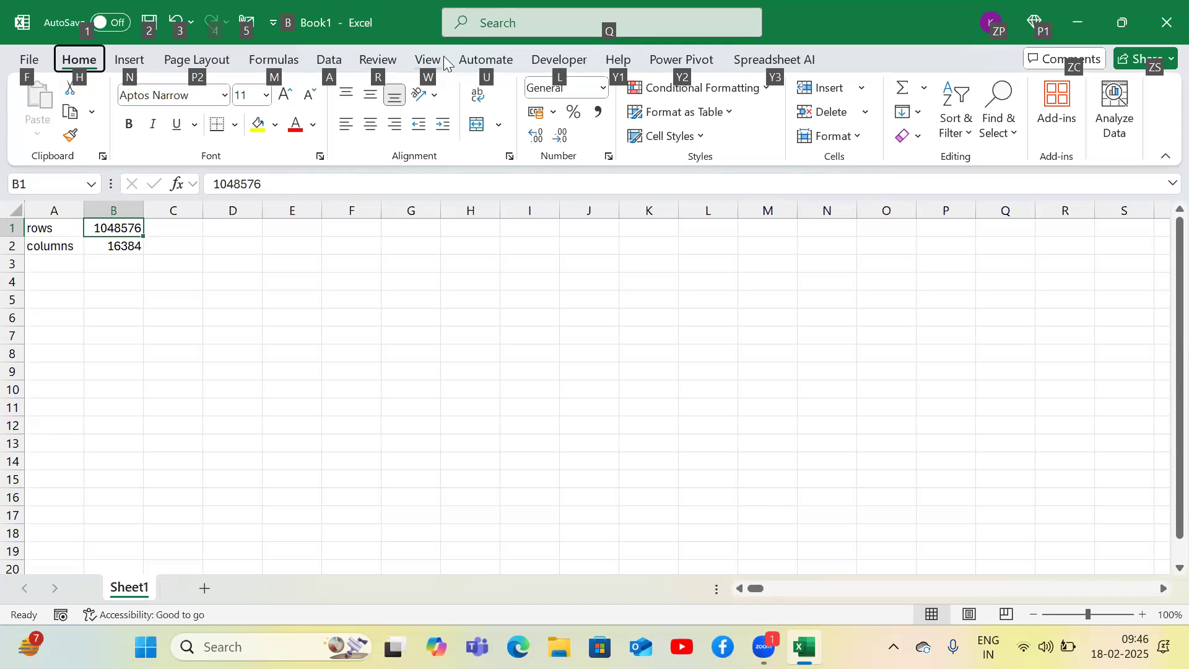
{"action": "key", "text": "h"}
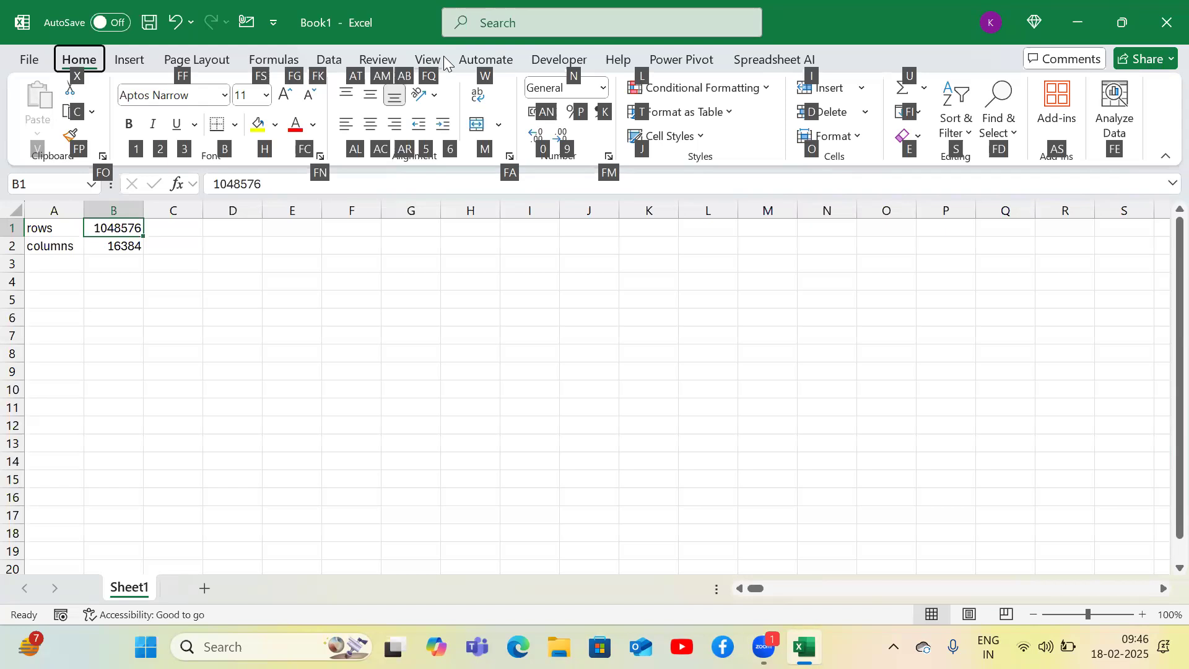
{"action": "key", "text": "Escape"}
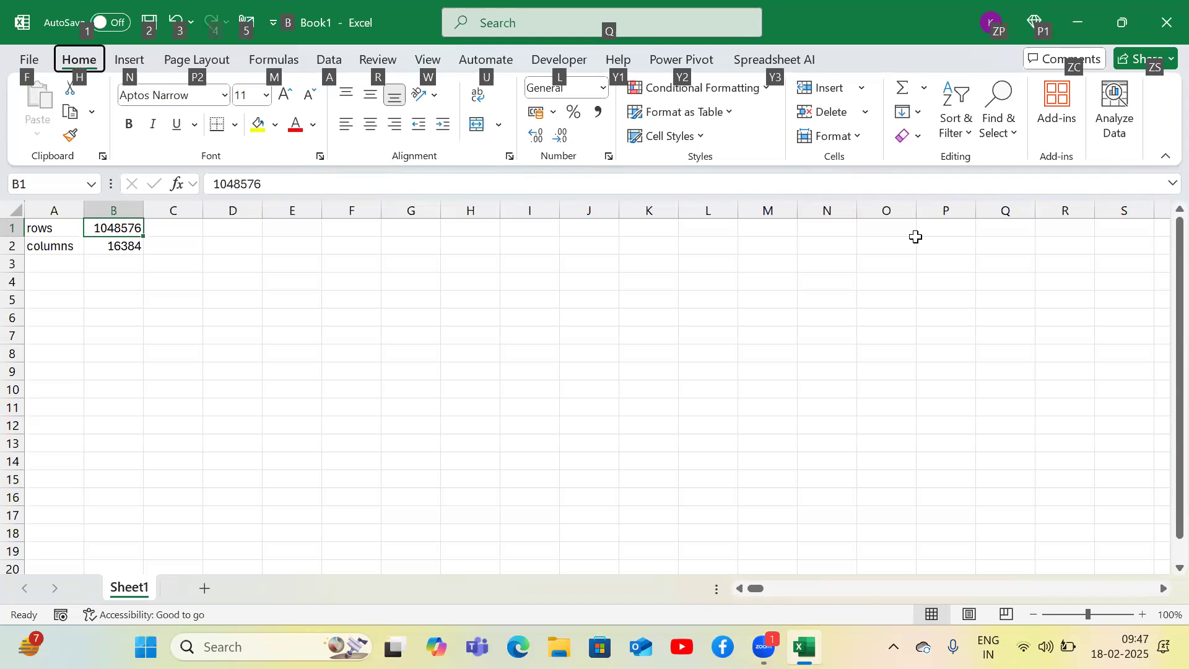
{"action": "key", "text": "h"}
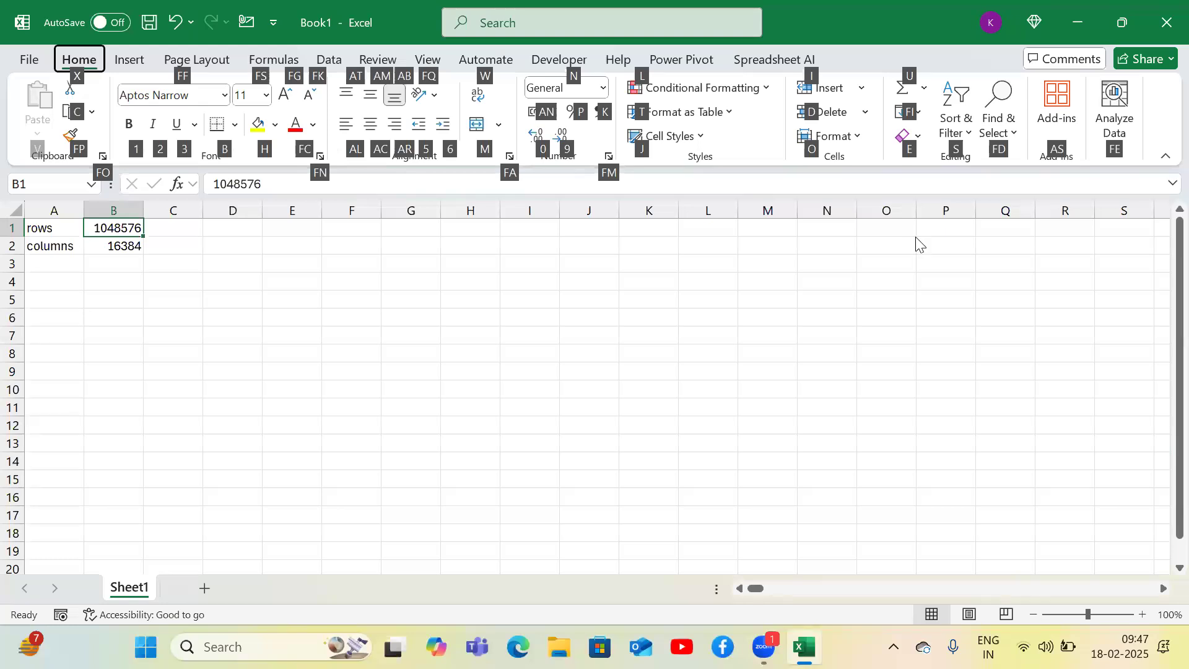
{"action": "key", "text": "h"}
{"action": "key", "text": "Escape"}
{"action": "key", "text": "Escape"}
{"action": "key", "text": "Escape"}
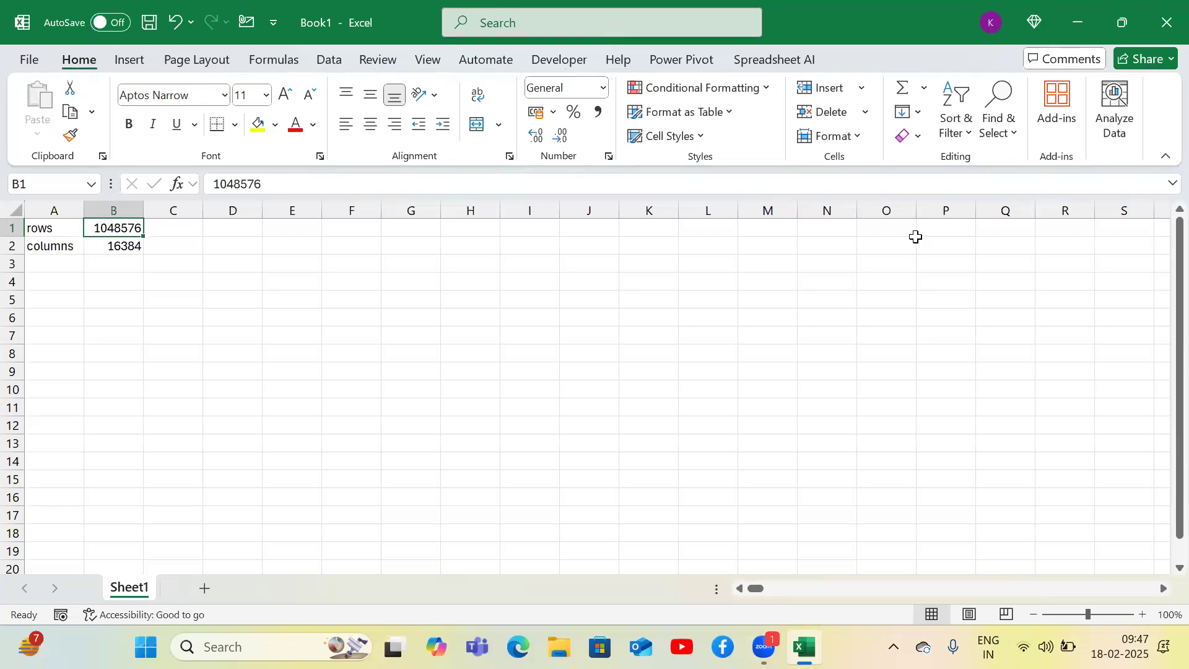
{"action": "key", "text": "alt"}
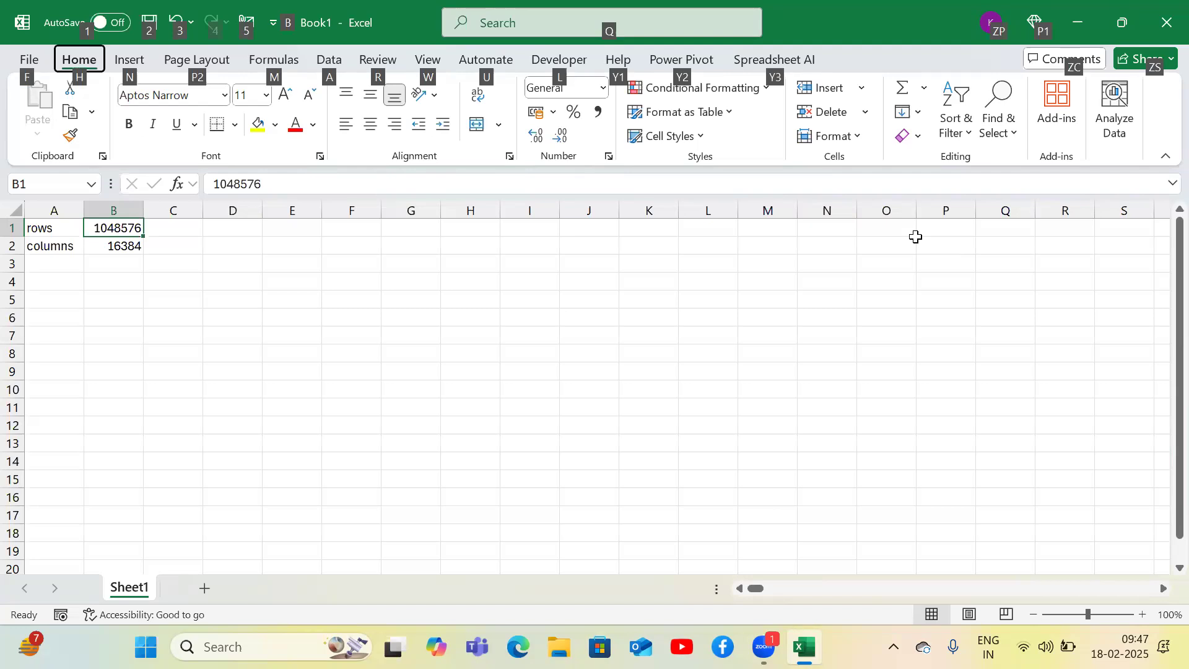
{"action": "key", "text": "h"}
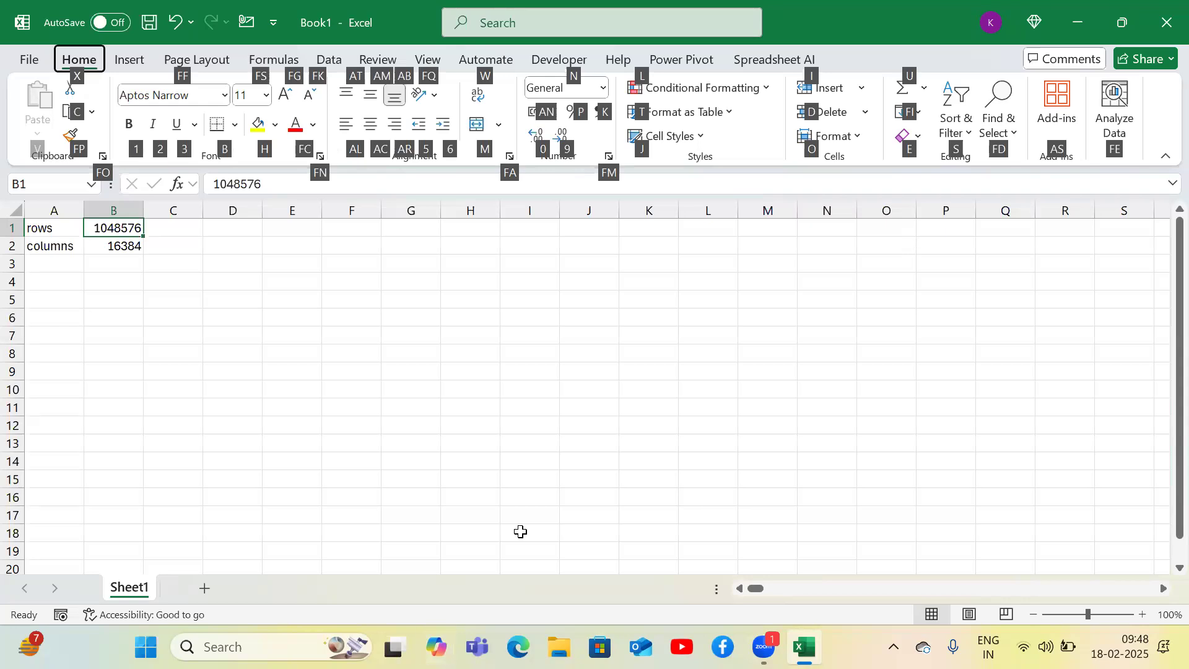
- Switch to Copilot and ask it for the shortcut key for filterling the data
{"action": "left_click", "coordinate": [436, 646]}
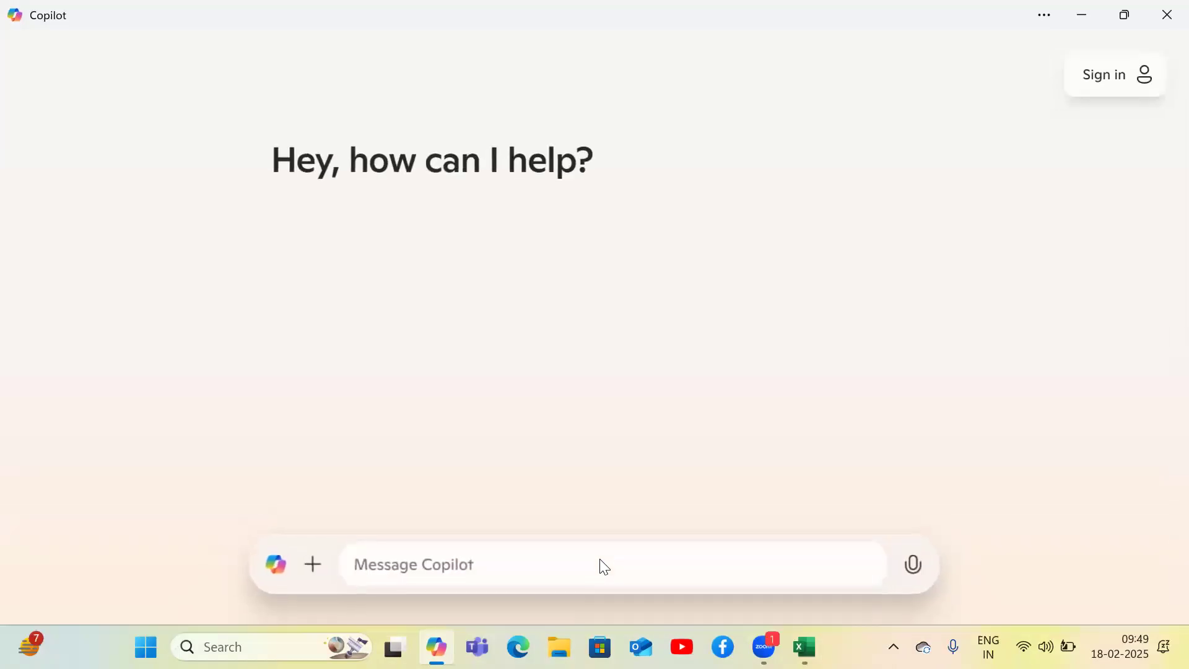
{"action": "left_click", "coordinate": [472, 570]}
{"action": "left_click", "coordinate": [765, 647]}
{"action": "left_click", "coordinate": [802, 593]}
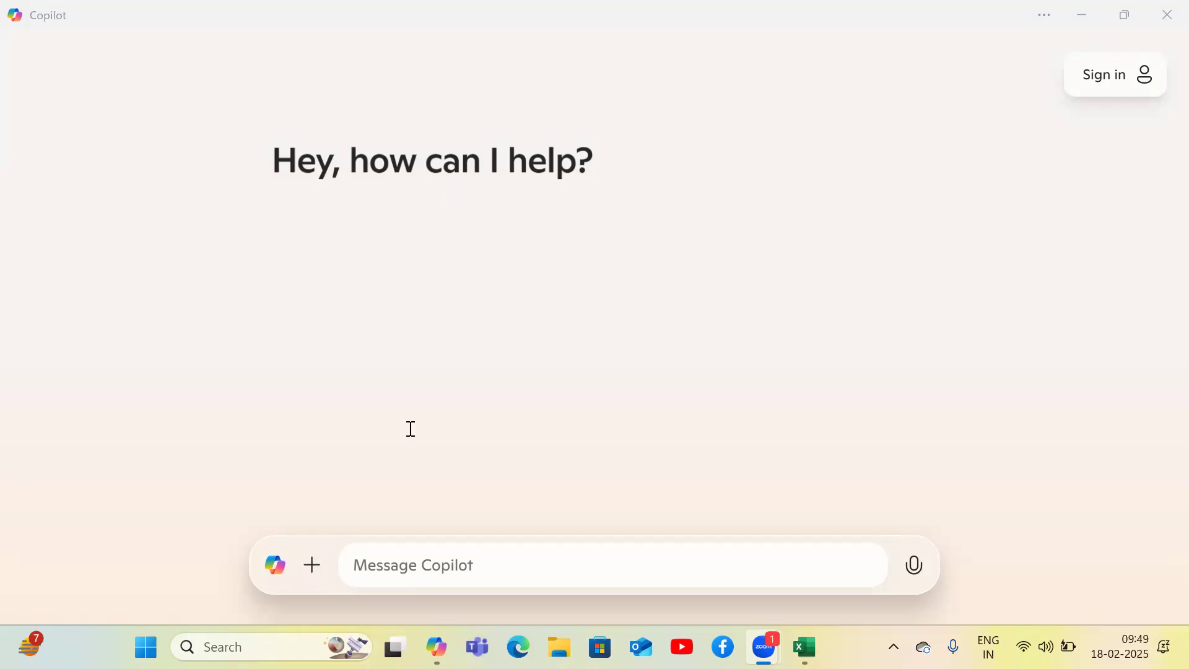
{"action": "left_click", "coordinate": [372, 575]}
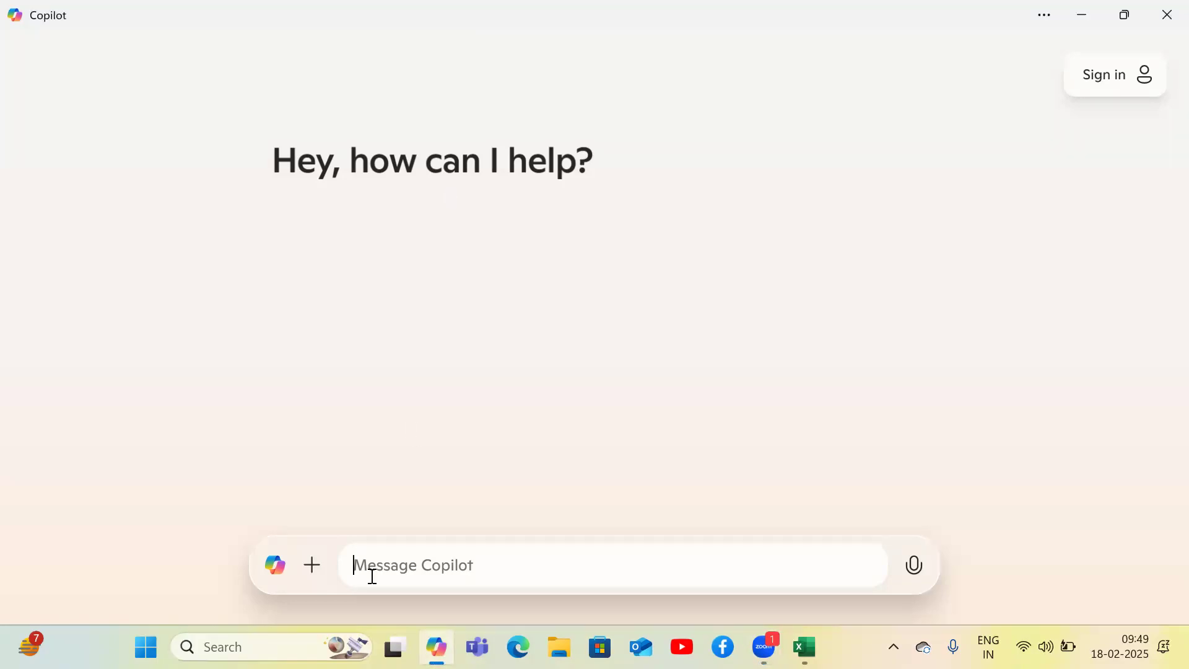
{"action": "type", "text": "short cut key for filterling the data"}
{"action": "key", "text": "Return"}
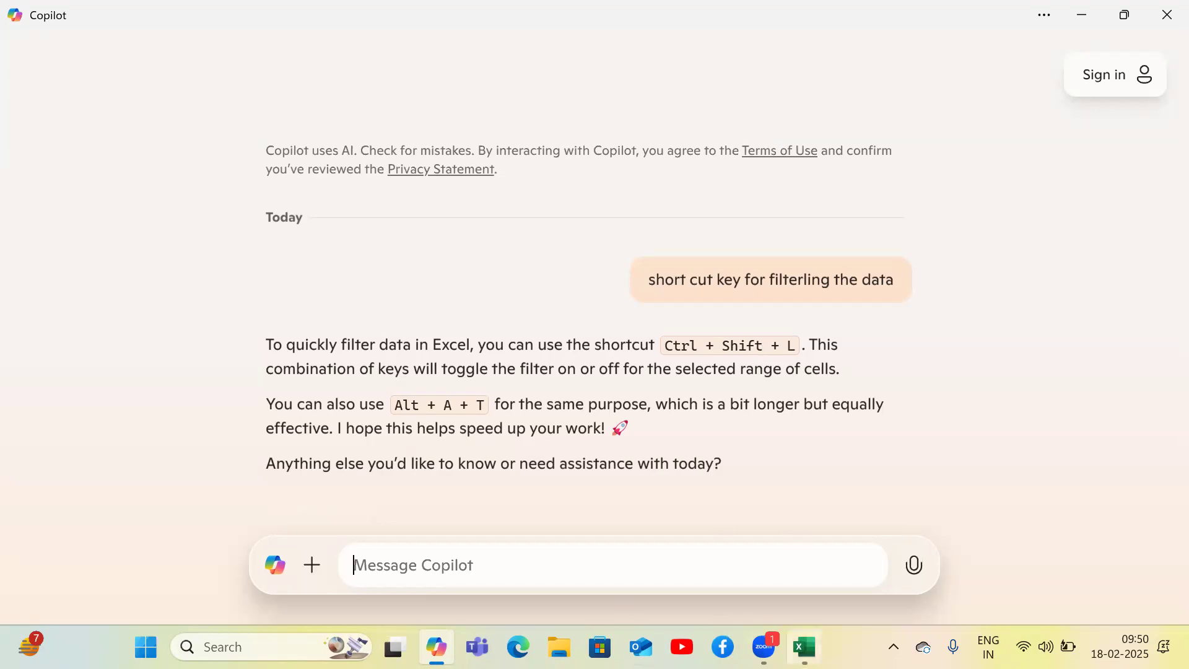
- Switch back to Excel and bring up the Data tab using keyboard access keys
{"action": "mouse_move", "coordinate": [804, 646]}
{"action": "left_click", "coordinate": [772, 556]}
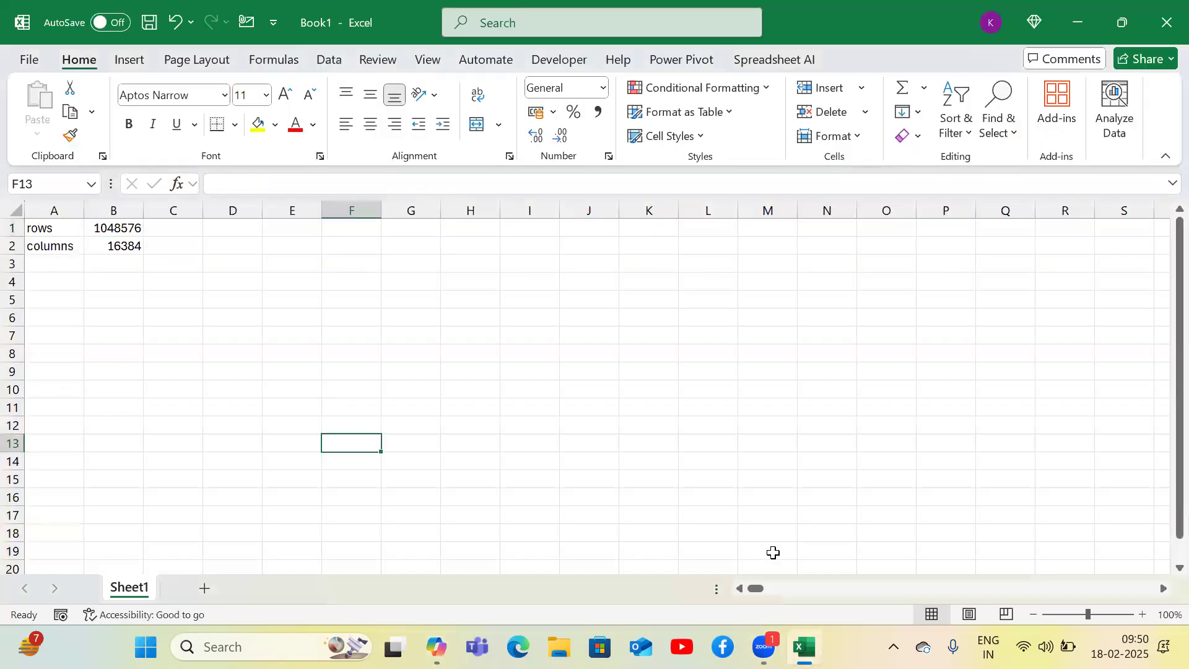
{"action": "key", "text": "alt"}
{"action": "key", "text": "a"}
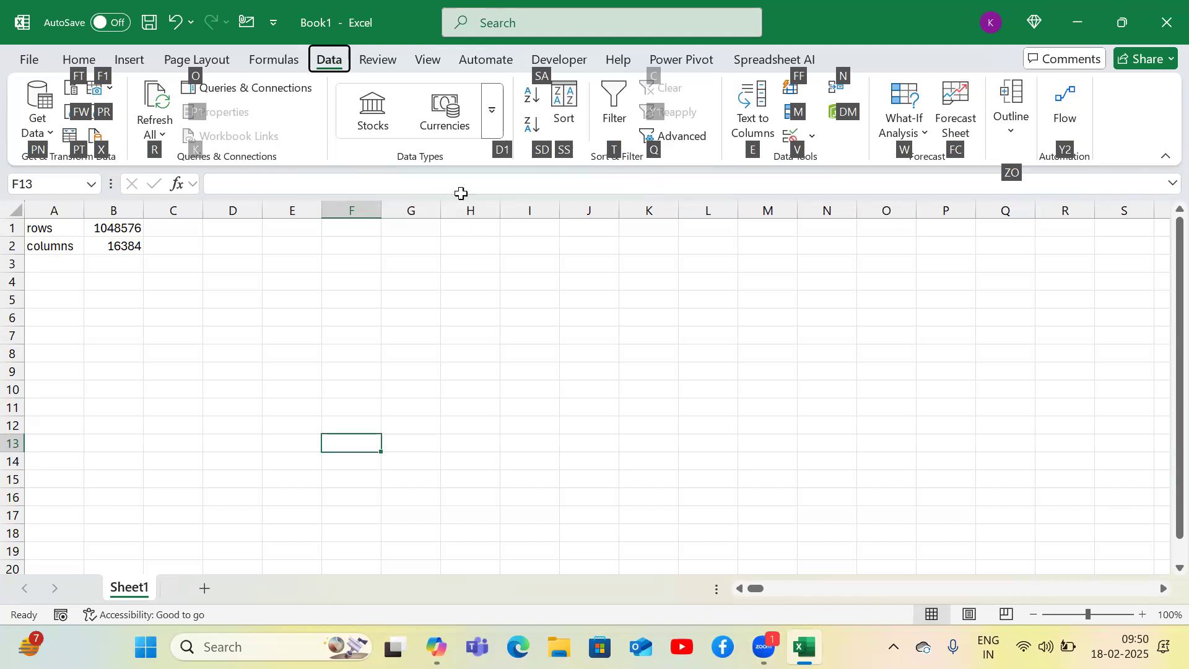
- Enter Home in cell F6 and Formatting functions in the adjacent cell G6
{"action": "left_click_drag", "start_coordinate": [449, 318], "coordinate": [396, 327]}
{"action": "left_click", "coordinate": [351, 327]}
{"action": "key", "text": "Up"}
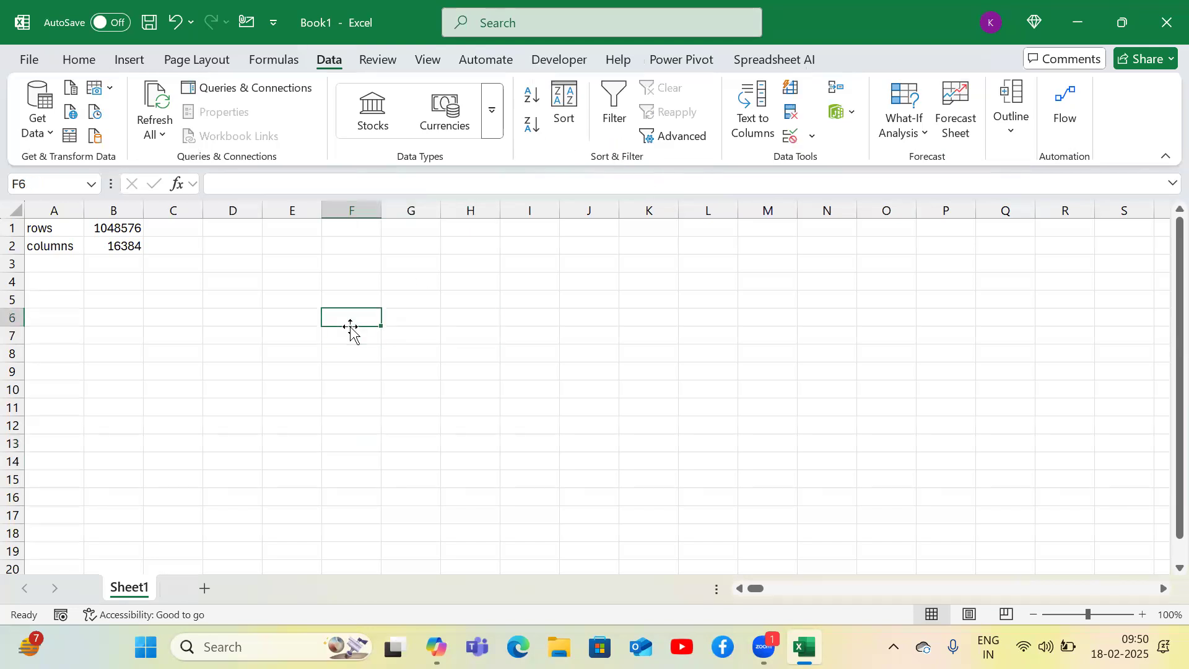
{"action": "type", "text": "Homw"}
{"action": "key", "text": "BackSpace"}
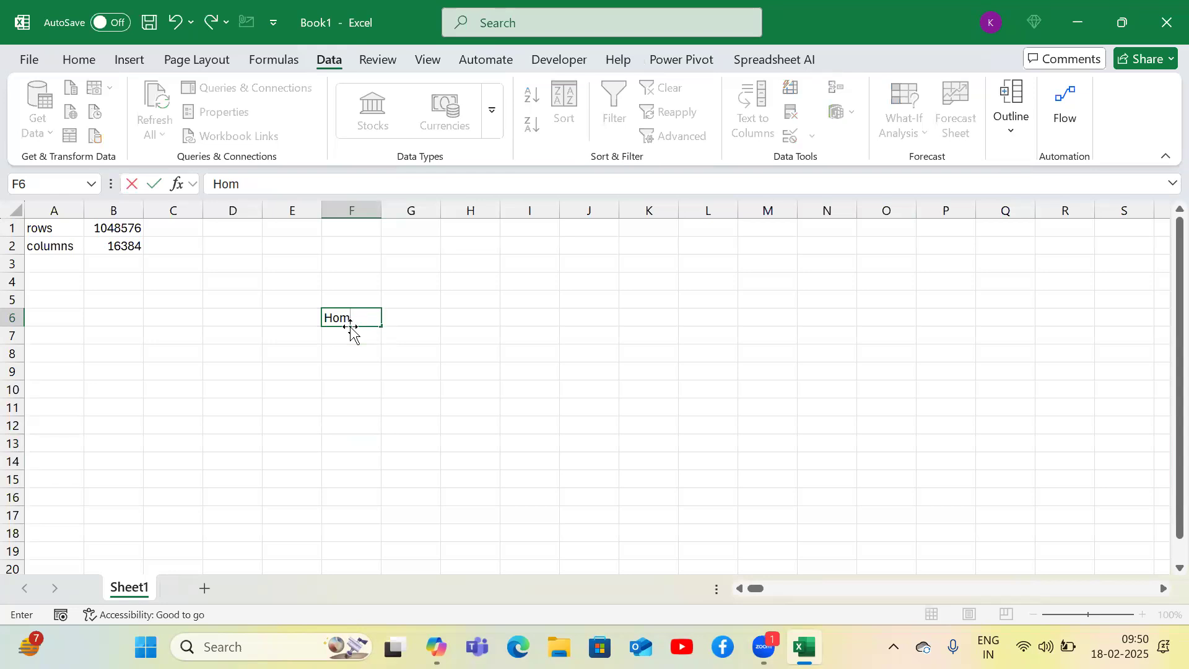
{"action": "type", "text": "e"}
{"action": "key", "text": "Tab"}
{"action": "type", "text": "Formatt"}
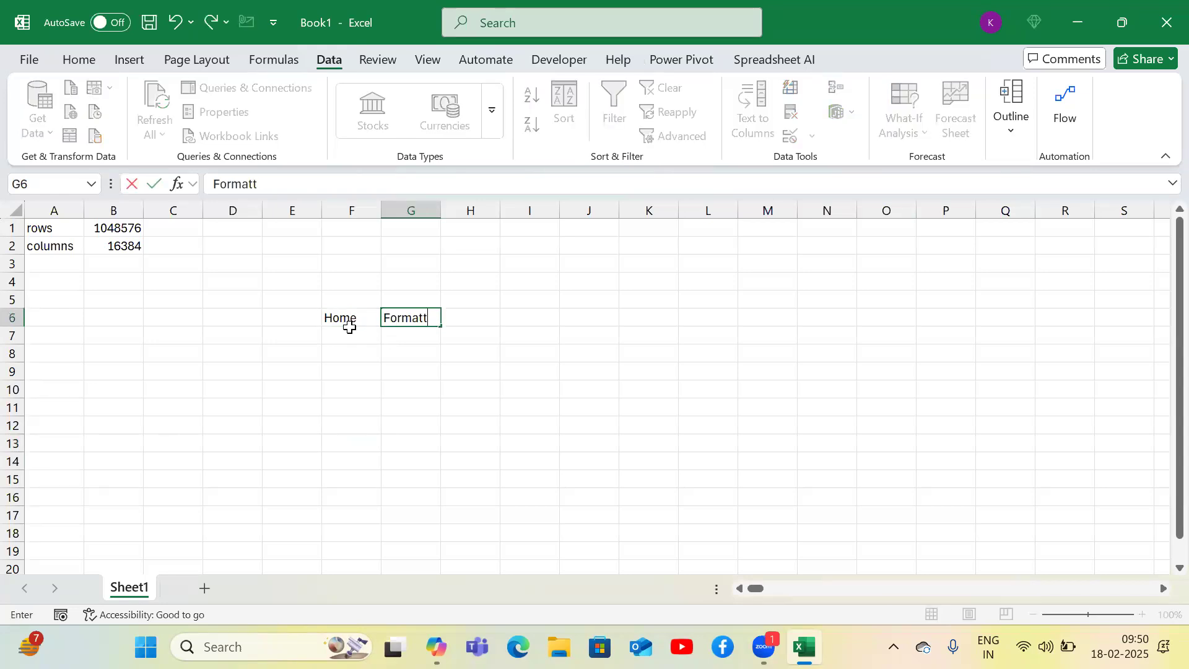
{"action": "type", "text": "ing functions"}
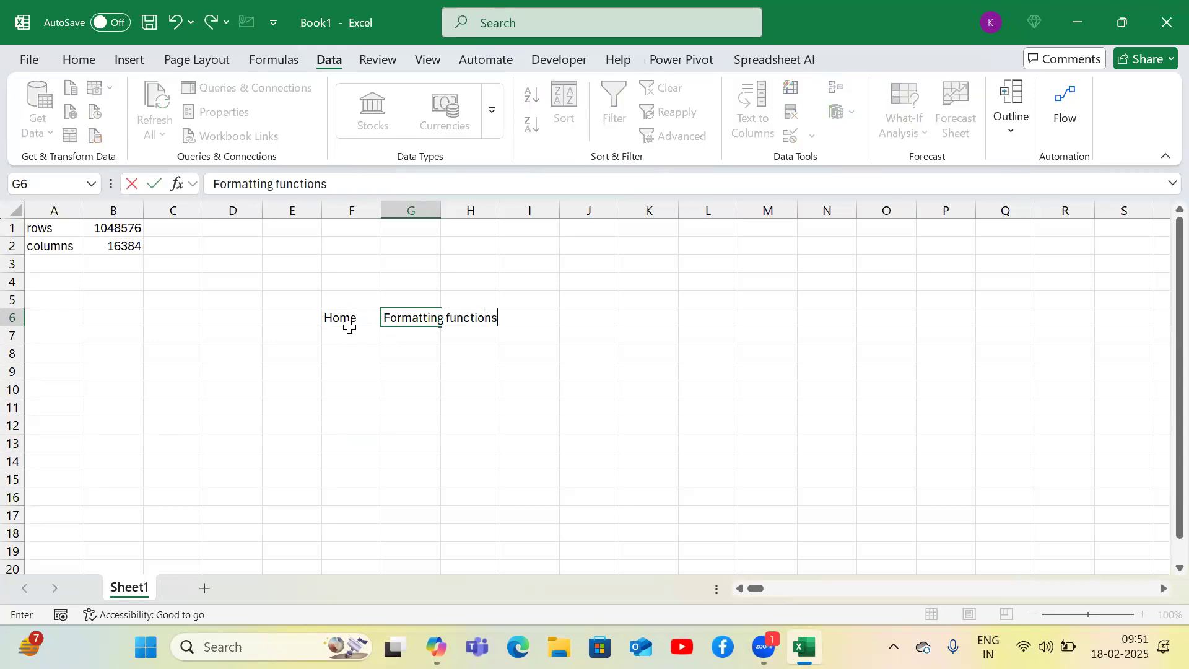
{"action": "key", "text": "Return"}
{"action": "key", "text": "Up"}
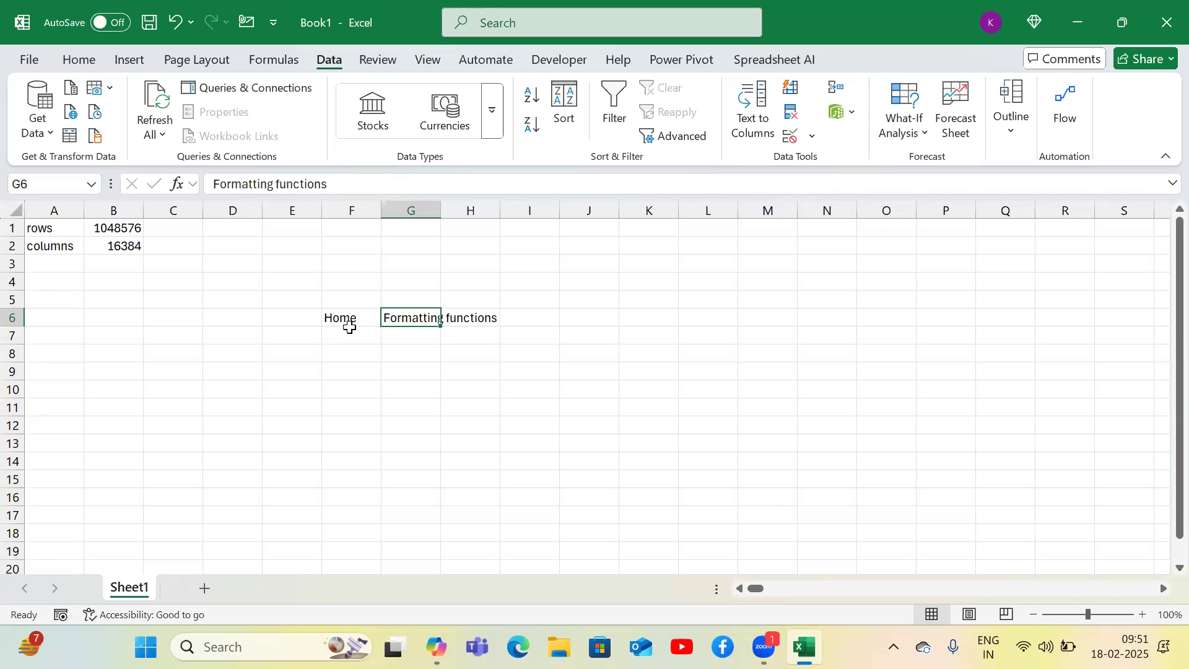
- Make the Formatting functions text in G6 bold and italic using Home tab access keys
{"action": "key", "text": "alt"}
{"action": "key", "text": "h"}
{"action": "key", "text": "1"}
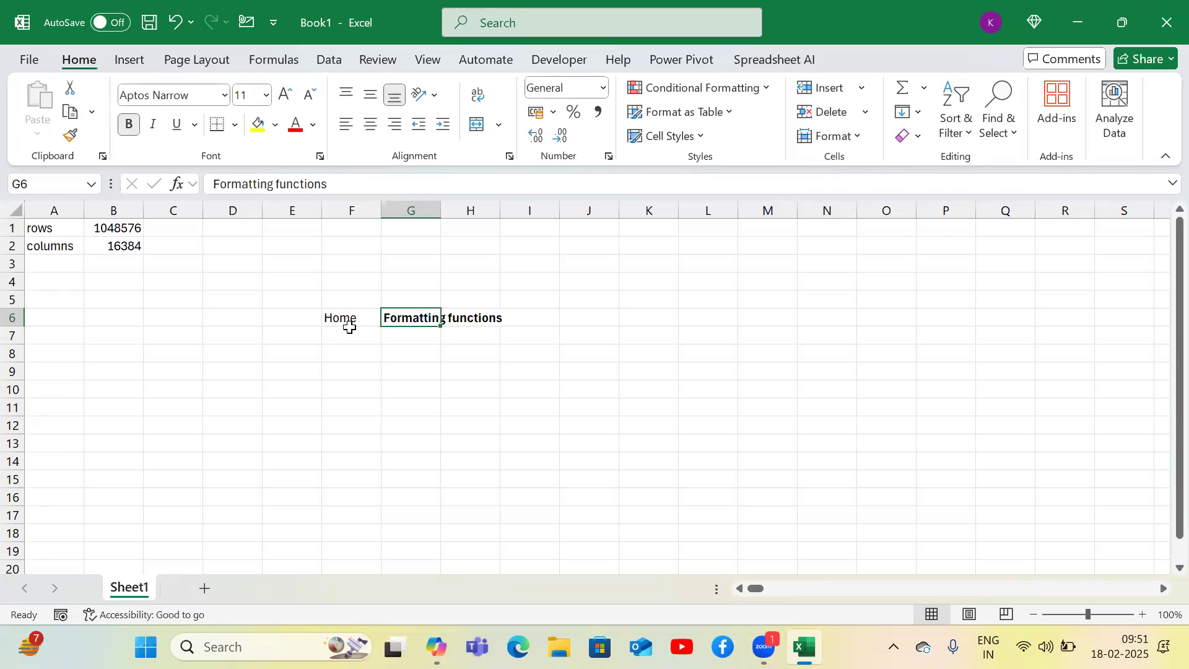
{"action": "key", "text": "alt"}
{"action": "key", "text": "h"}
{"action": "key", "text": "2"}
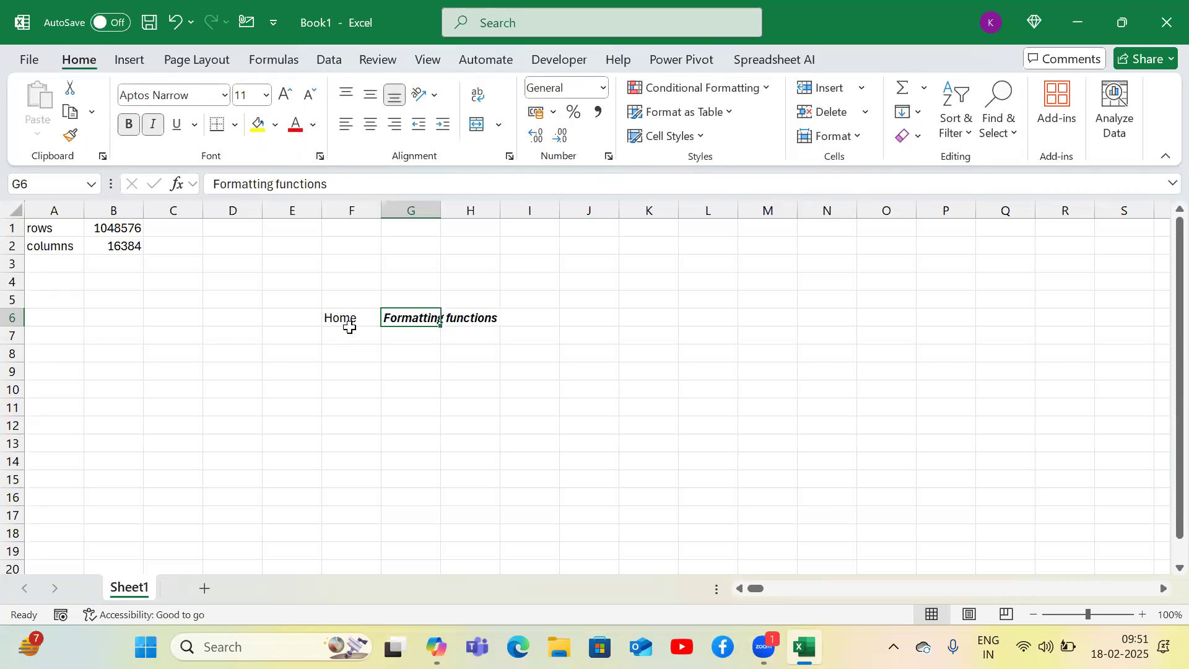
- Centre-align cell G6 with access keys and autofit column G to its text
{"action": "key", "text": "alt"}
{"action": "key", "text": "h"}
{"action": "key", "text": "a"}
{"action": "key", "text": "c"}
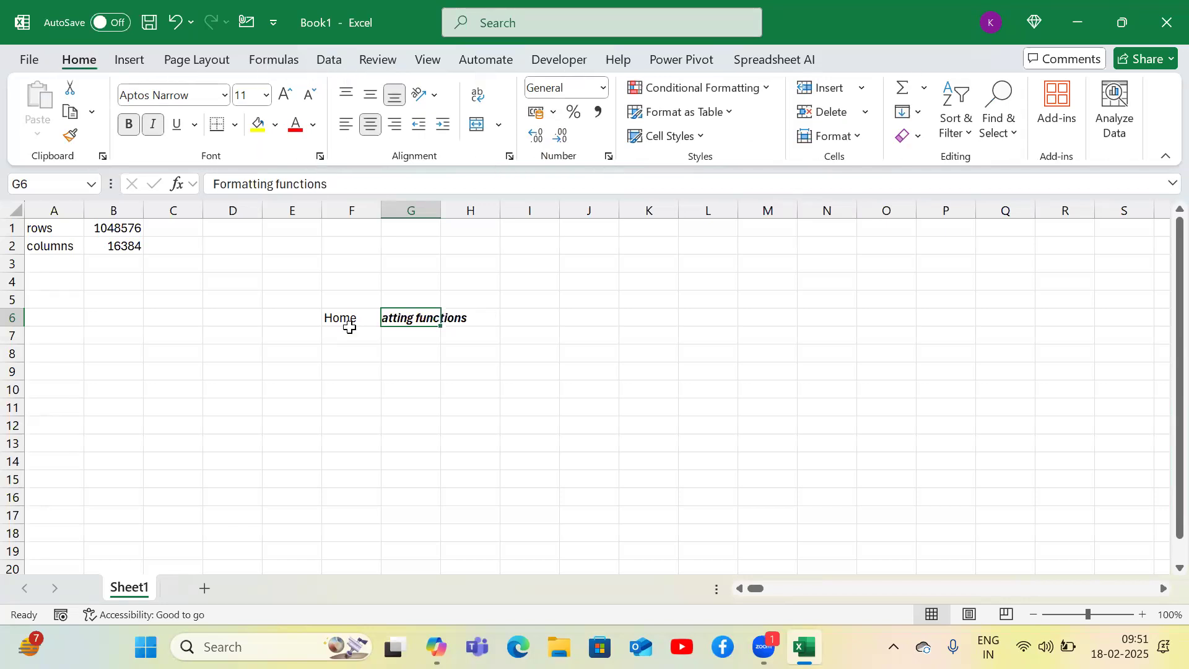
{"action": "double_click", "coordinate": [441, 209]}
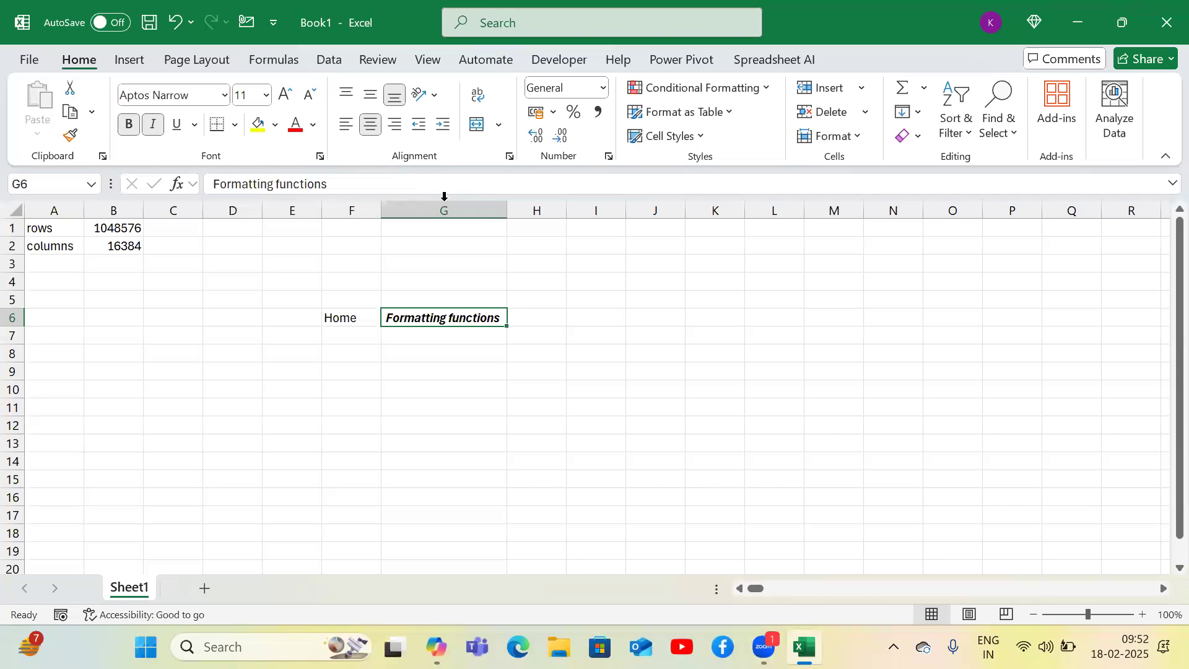
{"action": "key", "text": "super"}
{"action": "type", "text": "h"}
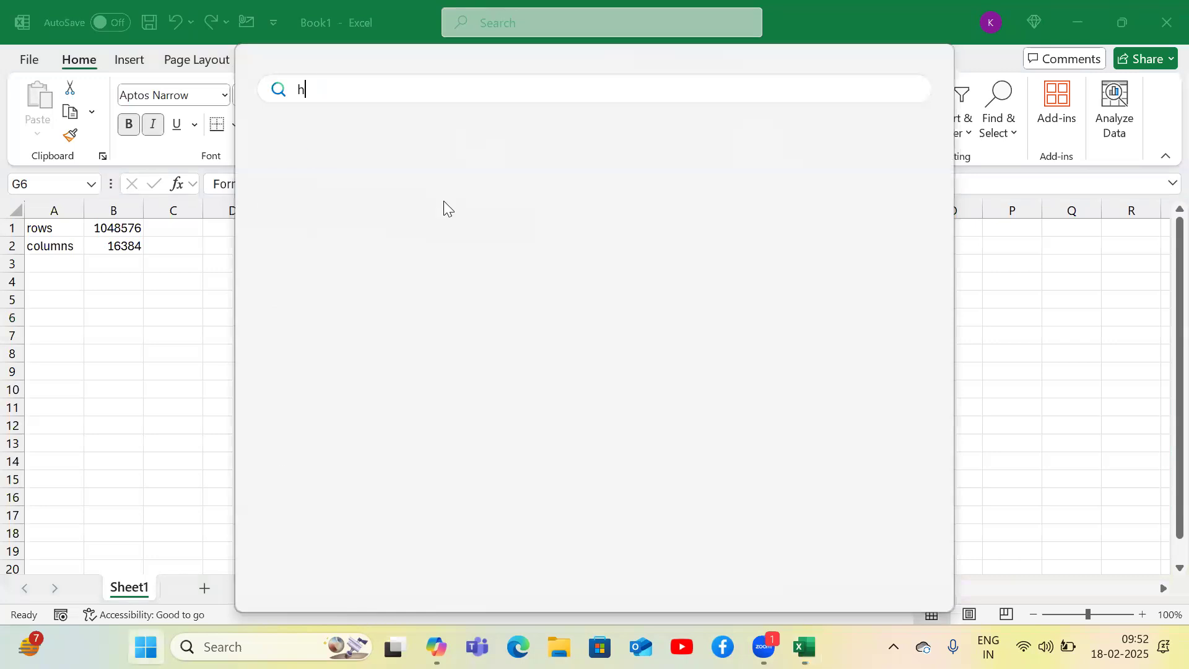
{"action": "key", "text": "BackSpace"}
{"action": "key", "text": "Escape"}
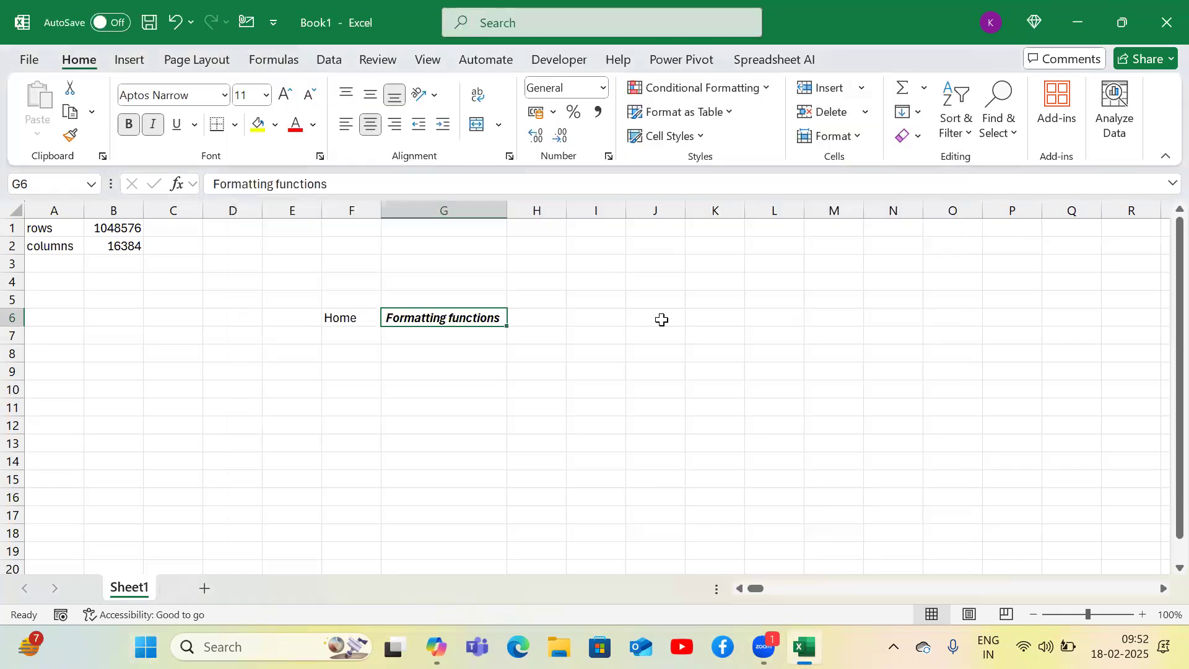
- Open the Conditional Formatting menu and examine its rule options such as Icon Sets
{"action": "key", "text": "alt+h"}
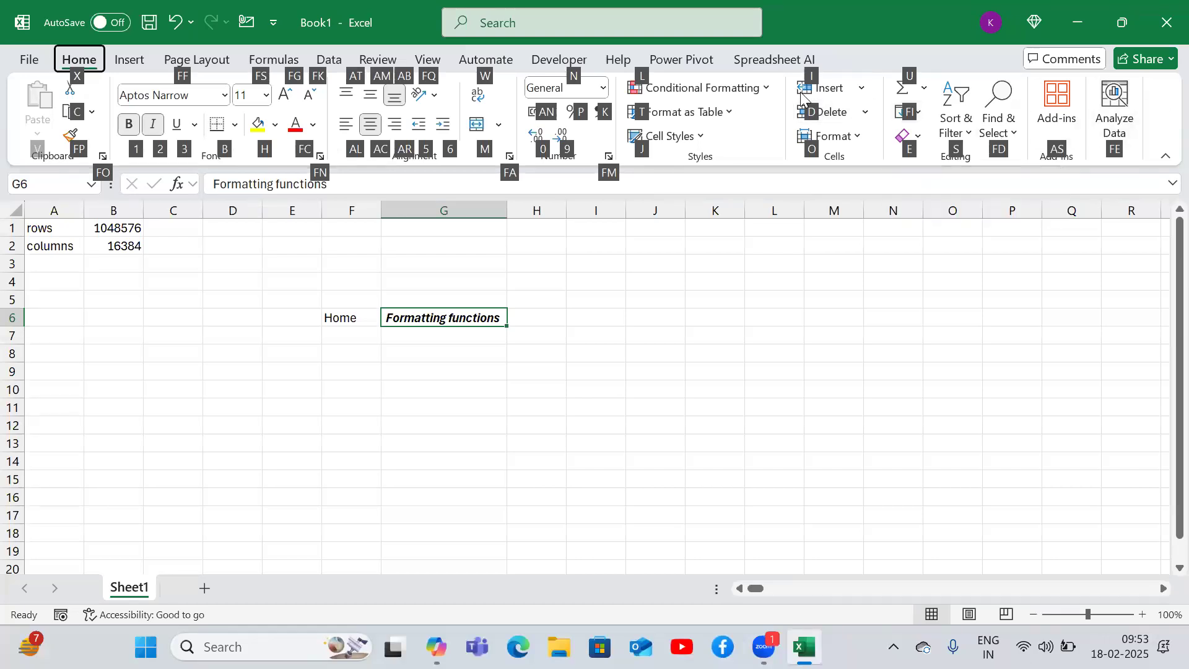
{"action": "left_click", "coordinate": [768, 88]}
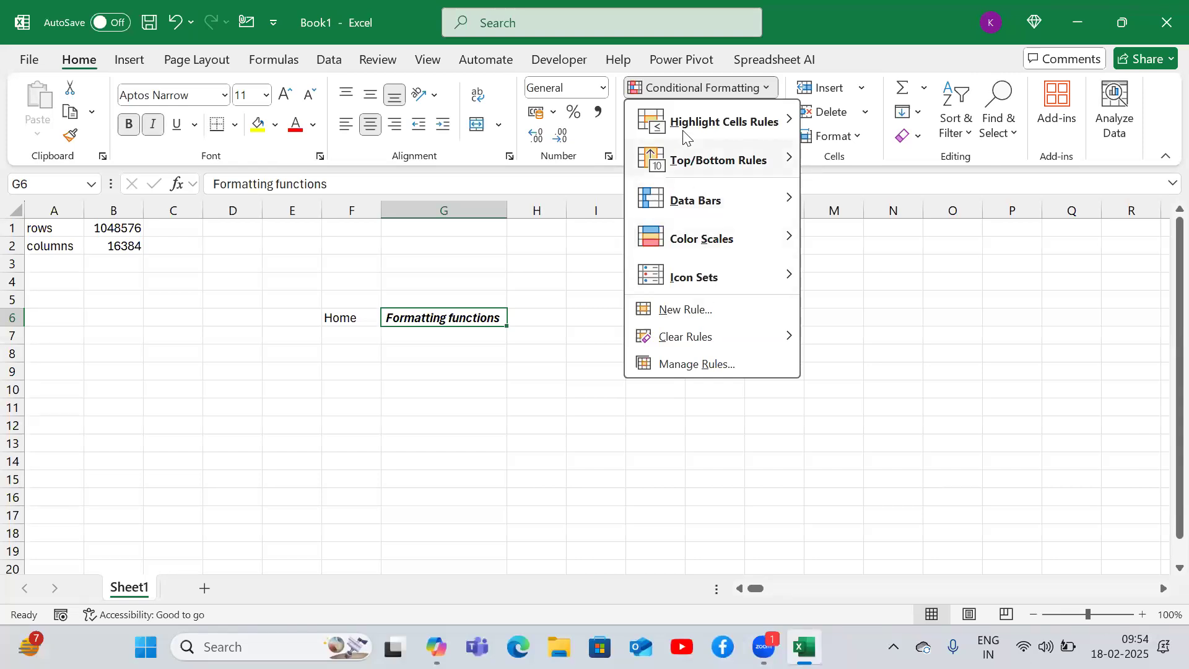
{"action": "left_click", "coordinate": [549, 294]}
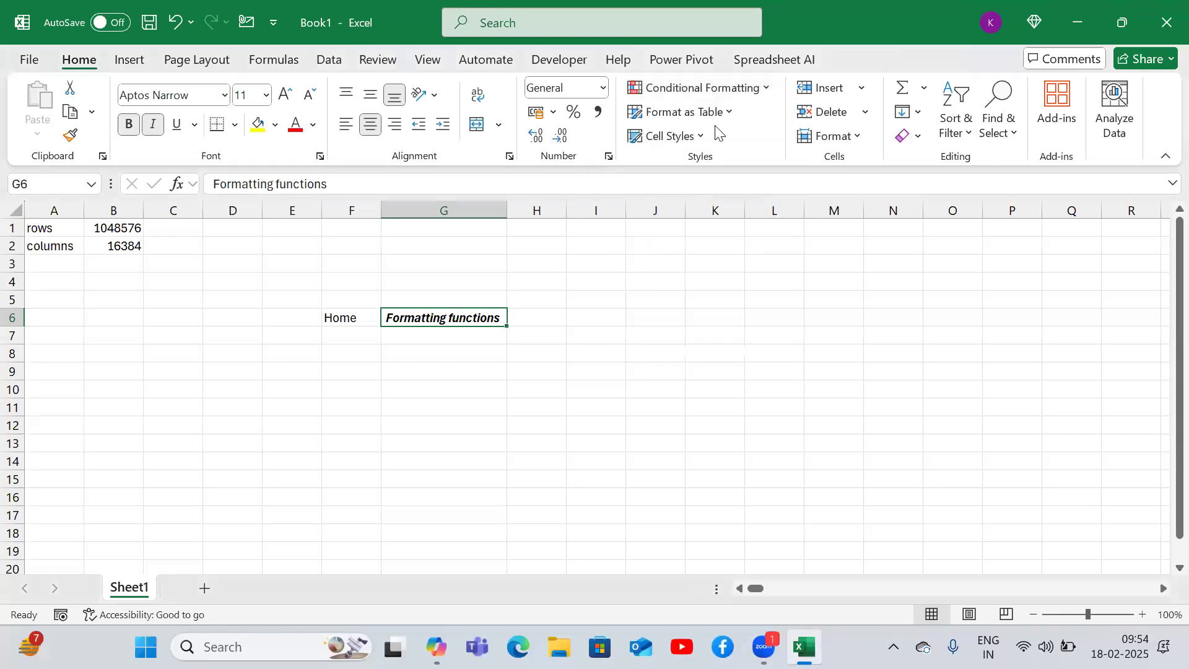
{"action": "left_click", "coordinate": [748, 93]}
{"action": "mouse_move", "coordinate": [721, 292]}
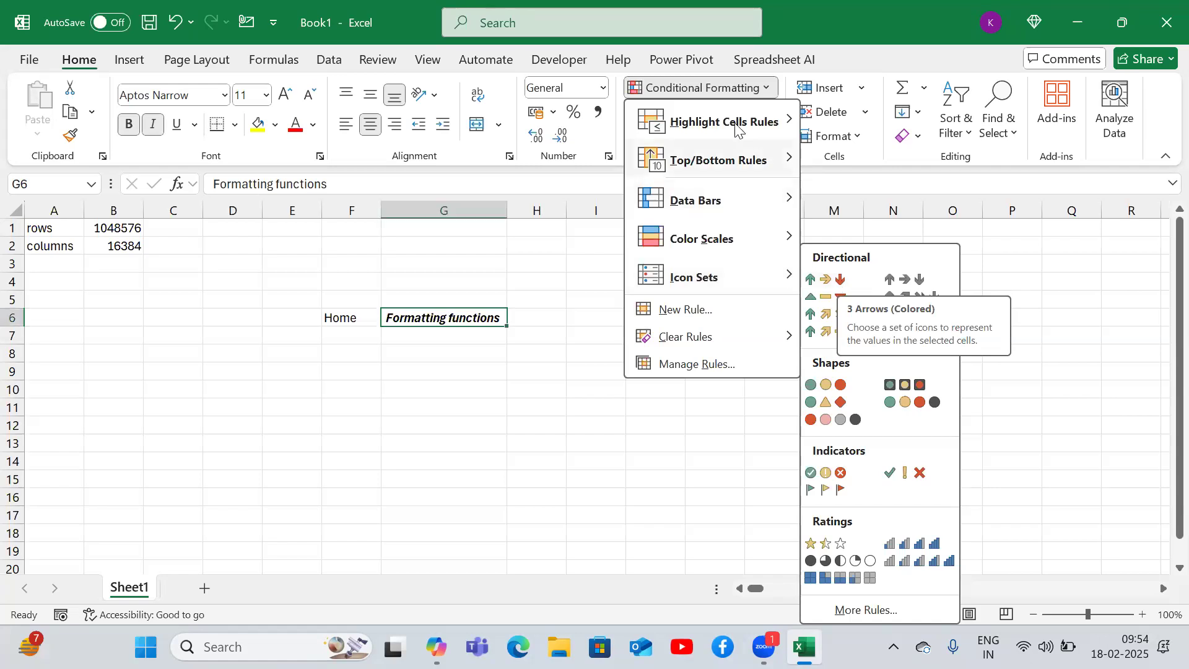
{"action": "mouse_move", "coordinate": [736, 162]}
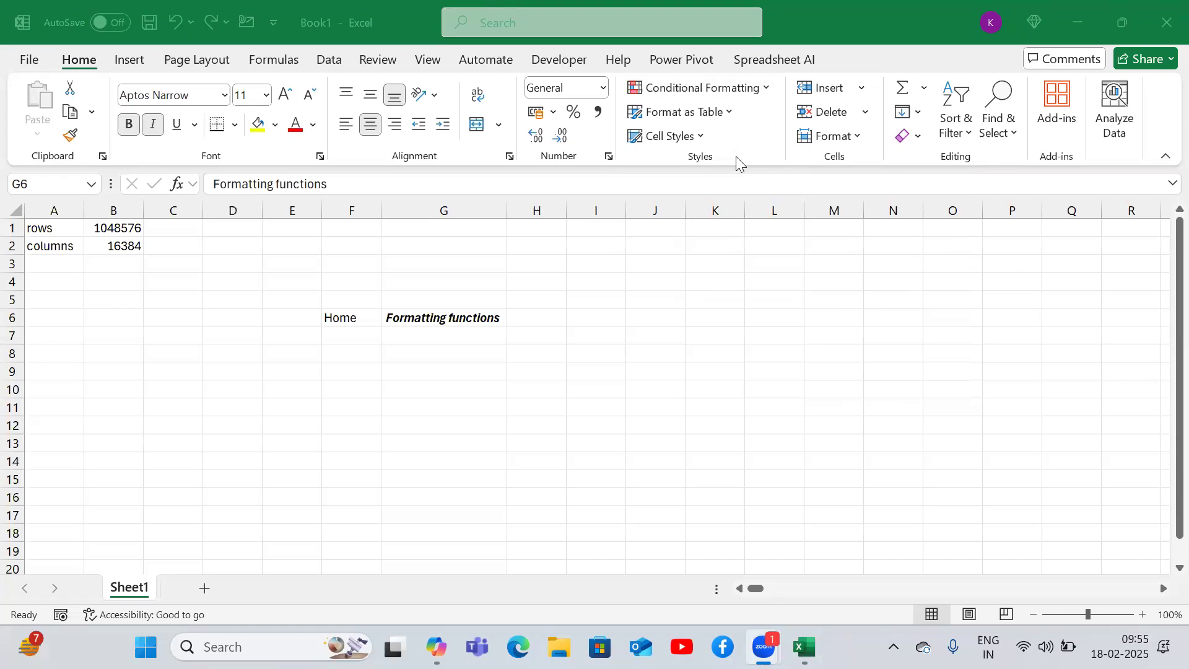
{"action": "left_click", "coordinate": [489, 377]}
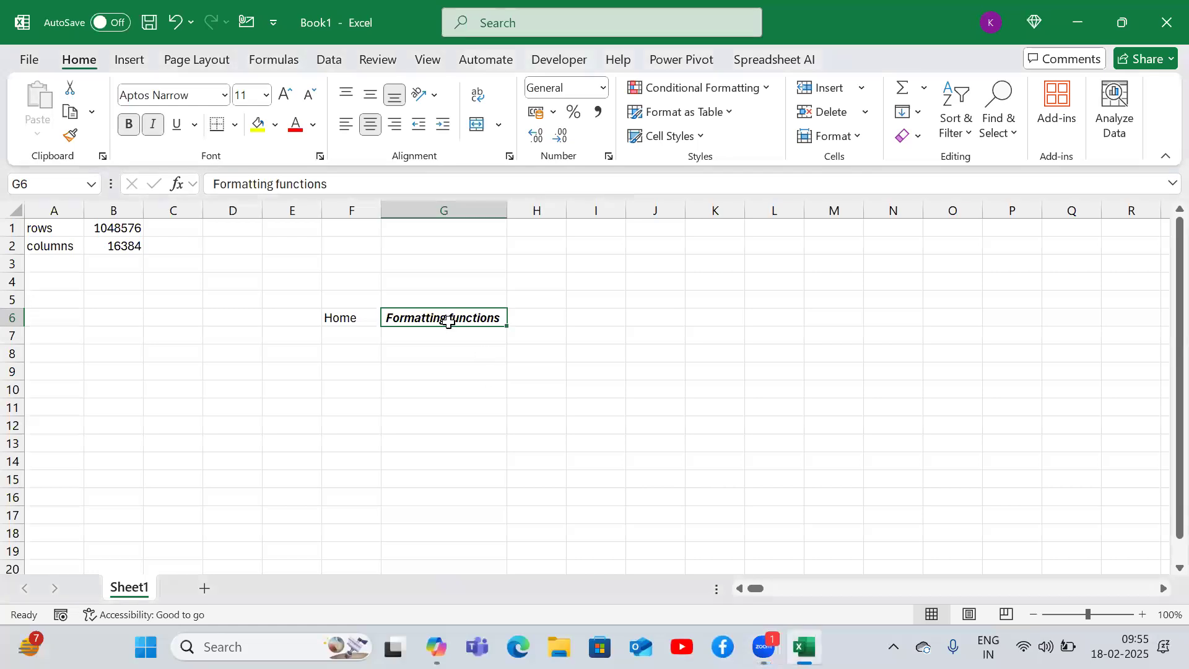
- Enter Insert in cell F7 below Home
{"action": "key", "text": "Right"}
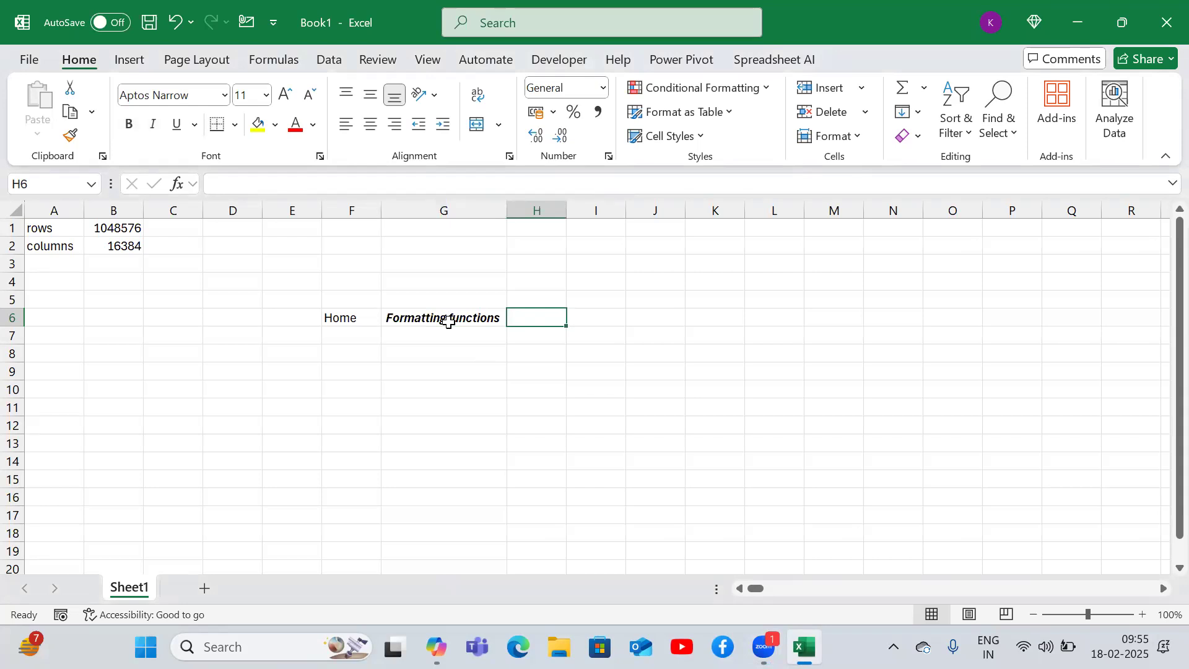
{"action": "key", "text": "Left"}
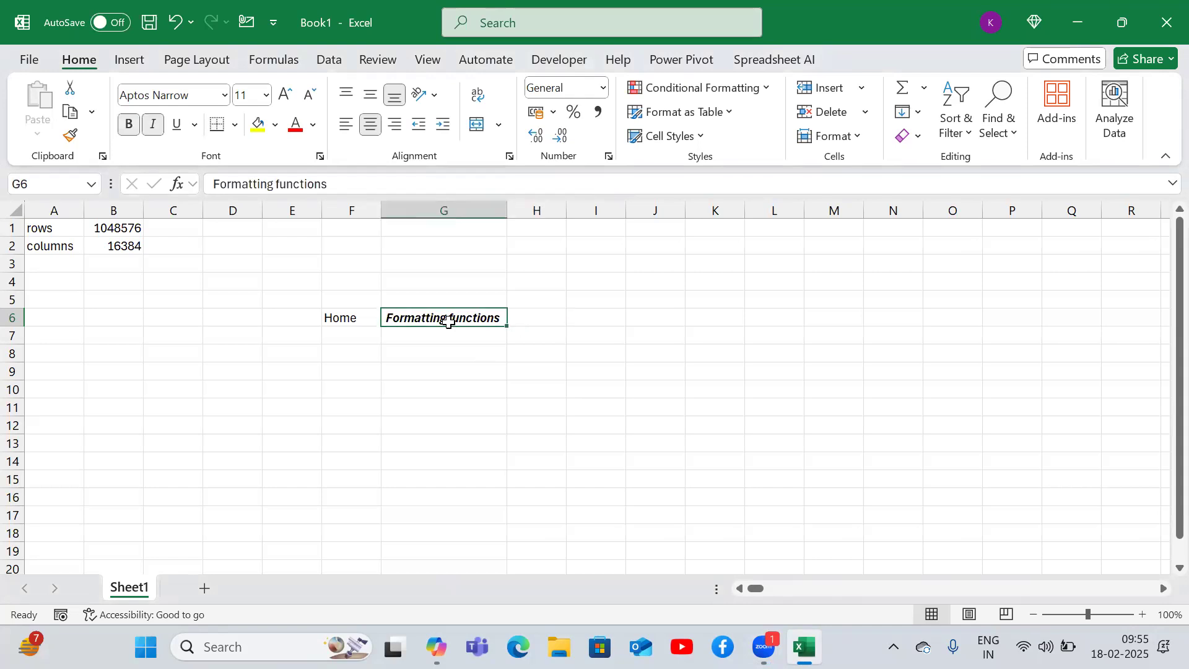
{"action": "key", "text": "Left"}
{"action": "key", "text": "Down"}
{"action": "type", "text": "Insert"}
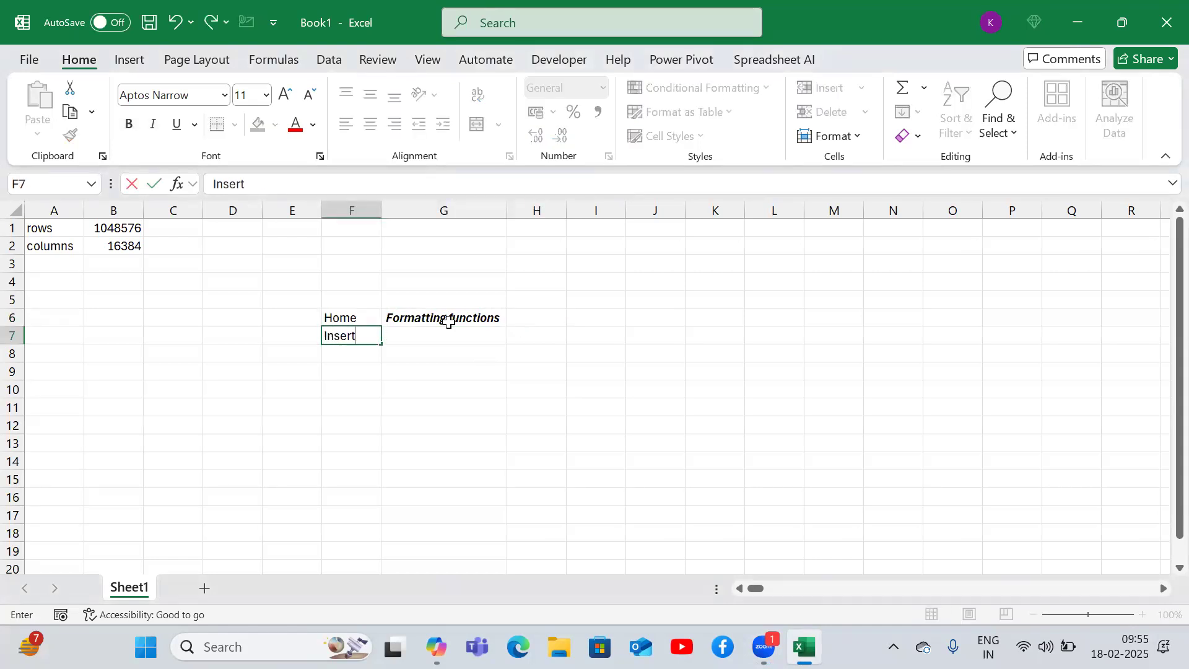
{"action": "key", "text": "Return"}
- Move to G7 and bring up the Insert tab using keyboard access keys
{"action": "key", "text": "Up"}
{"action": "key", "text": "Right"}
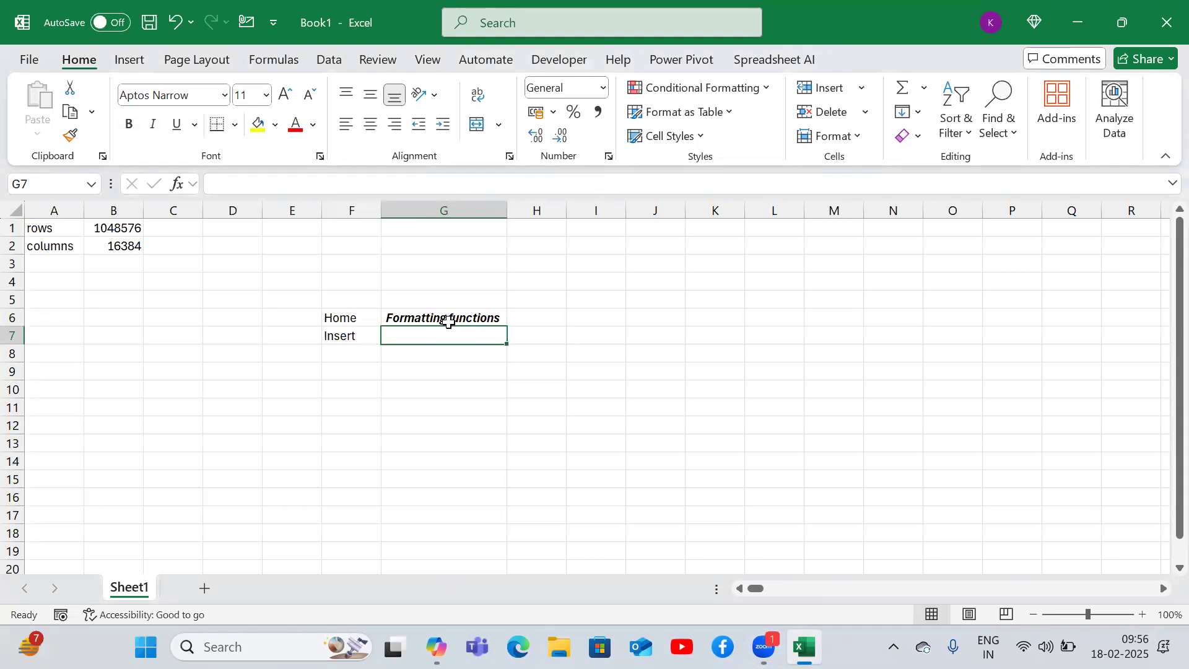
{"action": "key", "text": "alt"}
{"action": "key", "text": "n"}
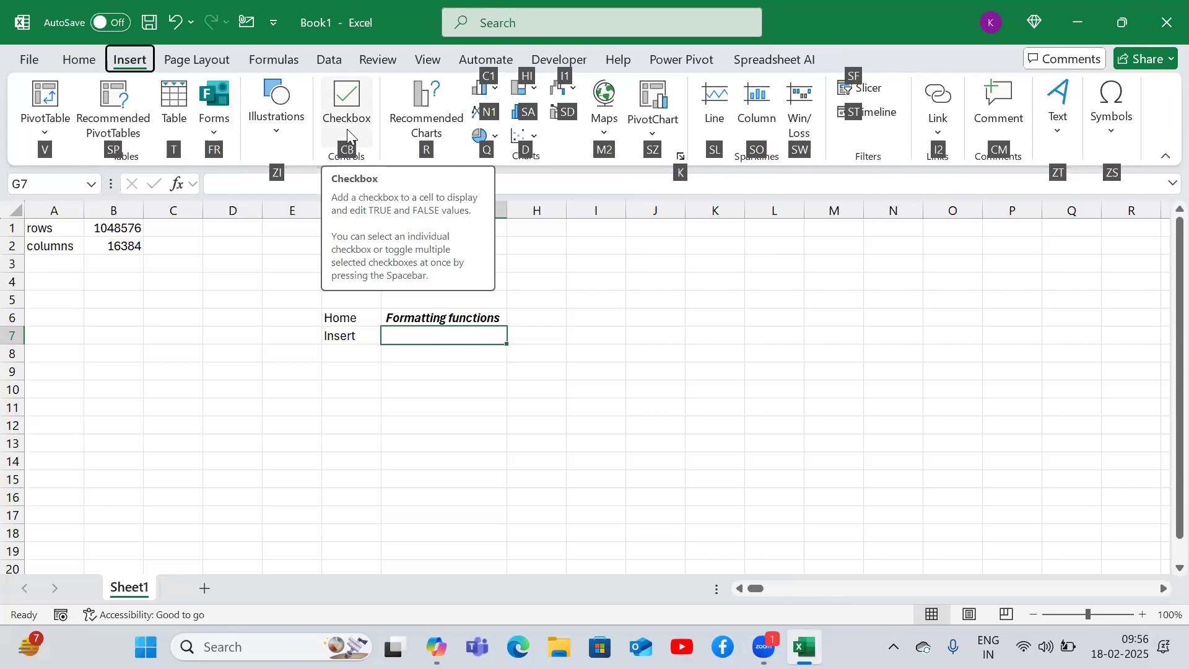
- Enter Pivots in cell G7 beside Insert
{"action": "left_click", "coordinate": [412, 403]}
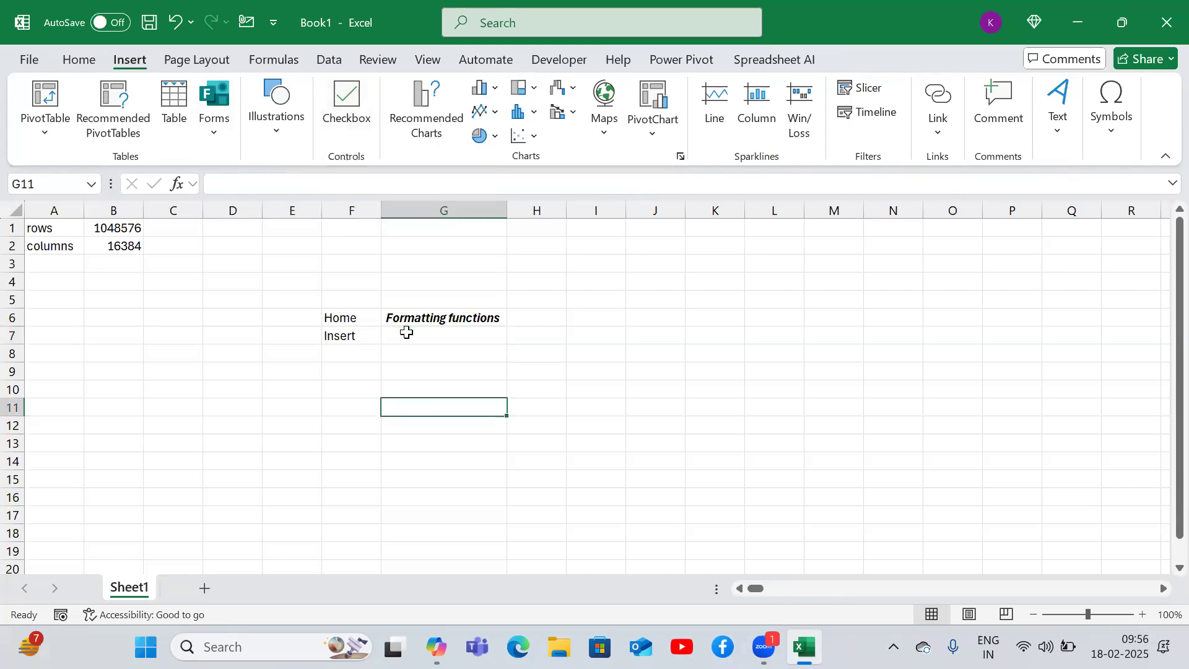
{"action": "left_click", "coordinate": [406, 333]}
{"action": "type", "text": "Piv"}
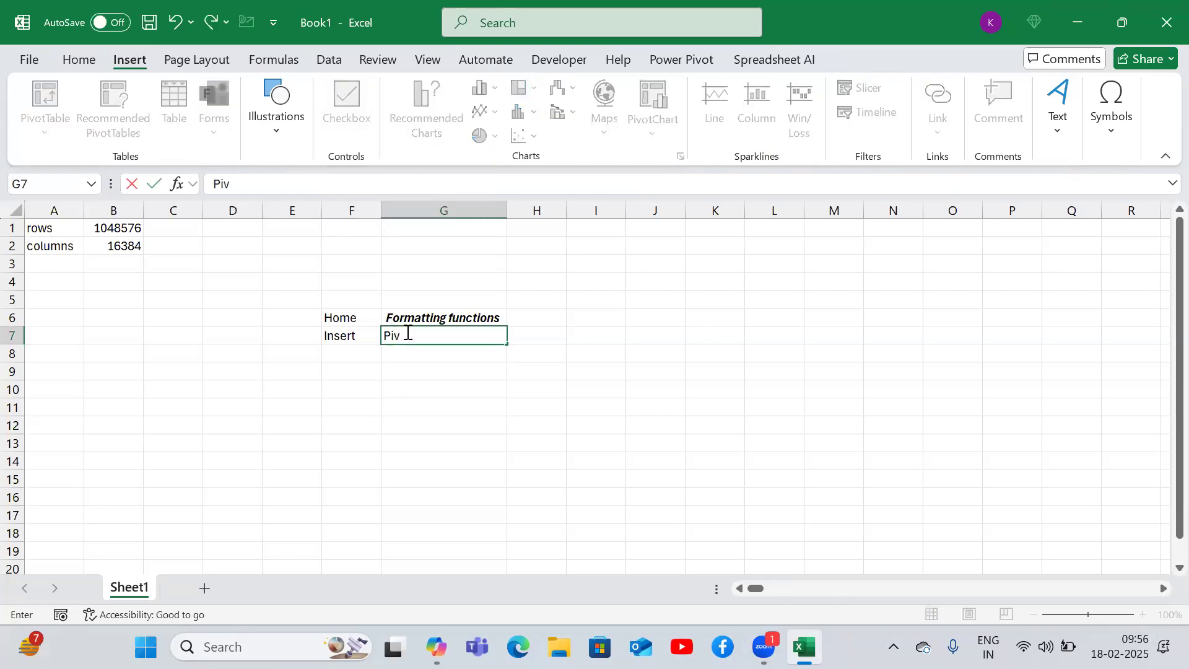
{"action": "type", "text": "ots"}
{"action": "key", "text": "Return"}
{"action": "left_click", "coordinate": [405, 333]}
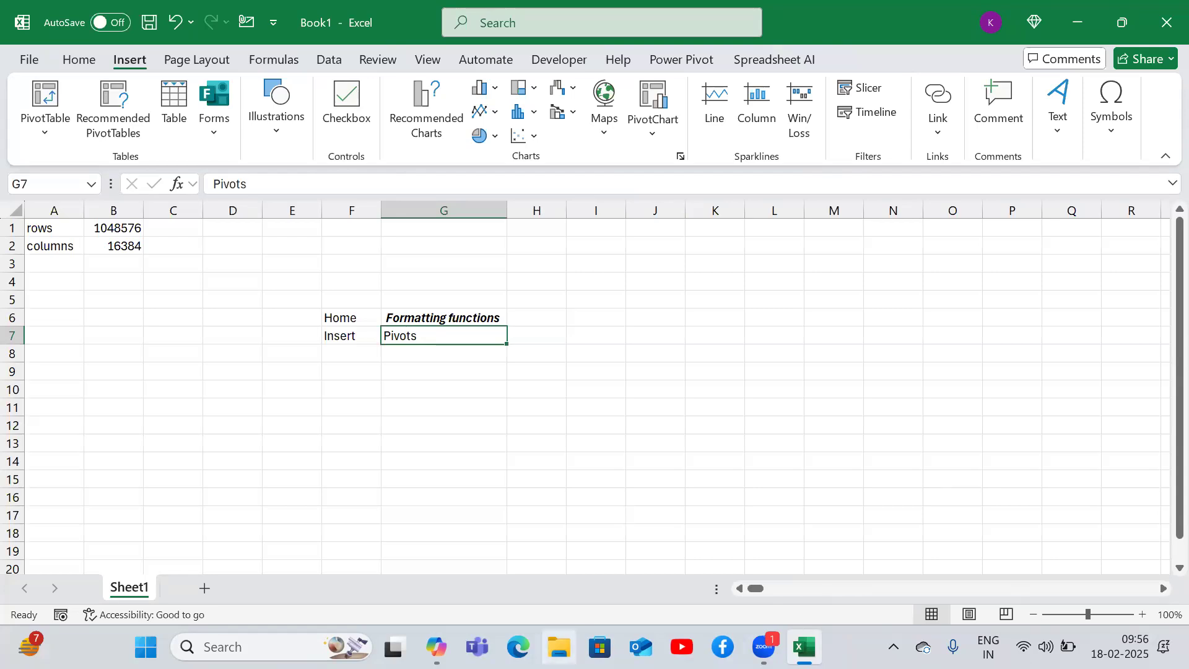
- Open File Explorer and browse the Downloads folder for a sample workbook
{"action": "left_click", "coordinate": [558, 647]}
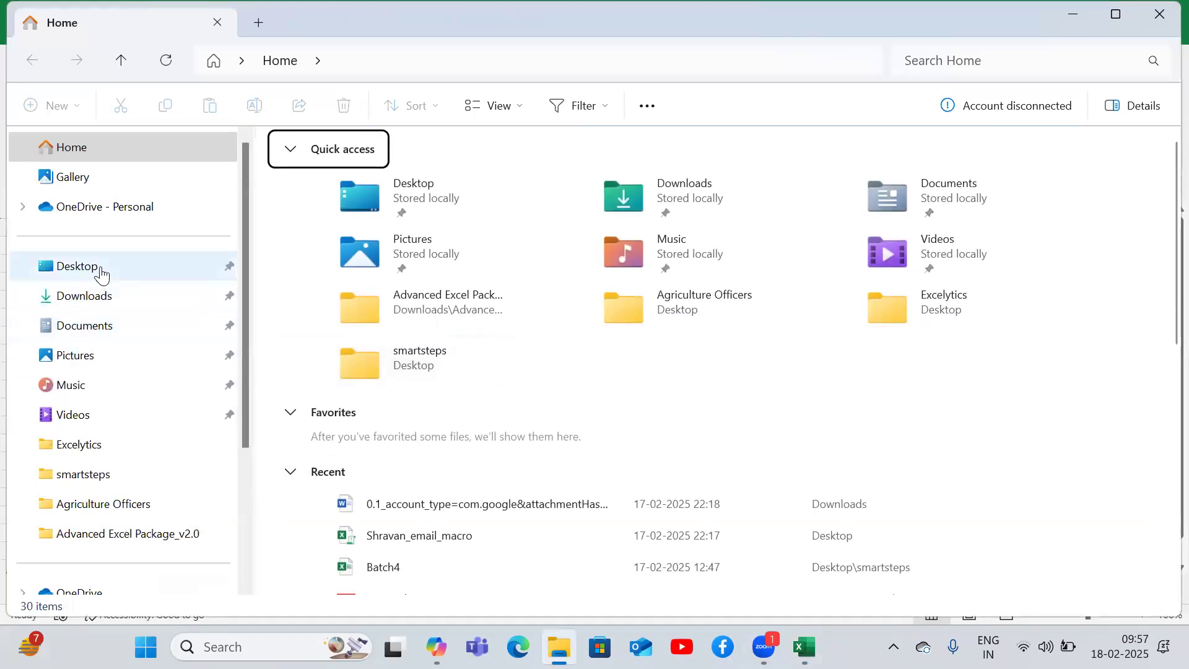
{"action": "left_click", "coordinate": [107, 267]}
{"action": "left_click", "coordinate": [99, 298]}
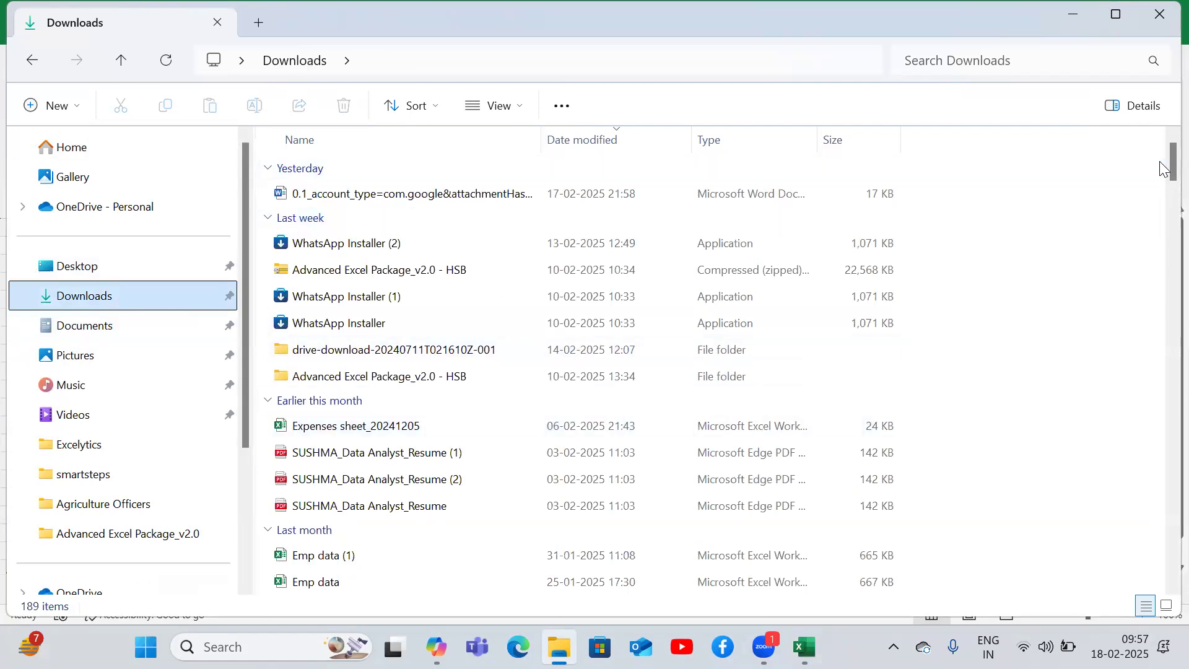
{"action": "left_click_drag", "start_coordinate": [1166, 171], "coordinate": [1165, 272]}
{"action": "scroll", "coordinate": [1163, 272], "scroll_direction": "down", "scroll_amount": 6}
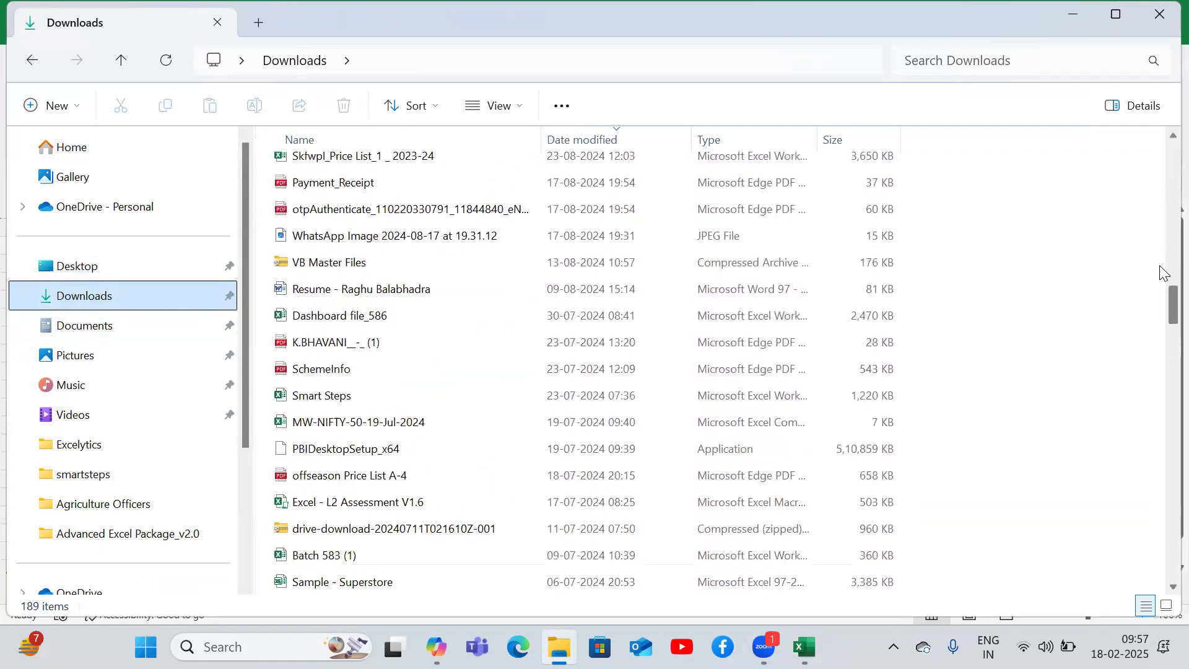
{"action": "left_click_drag", "start_coordinate": [1164, 323], "coordinate": [1163, 424]}
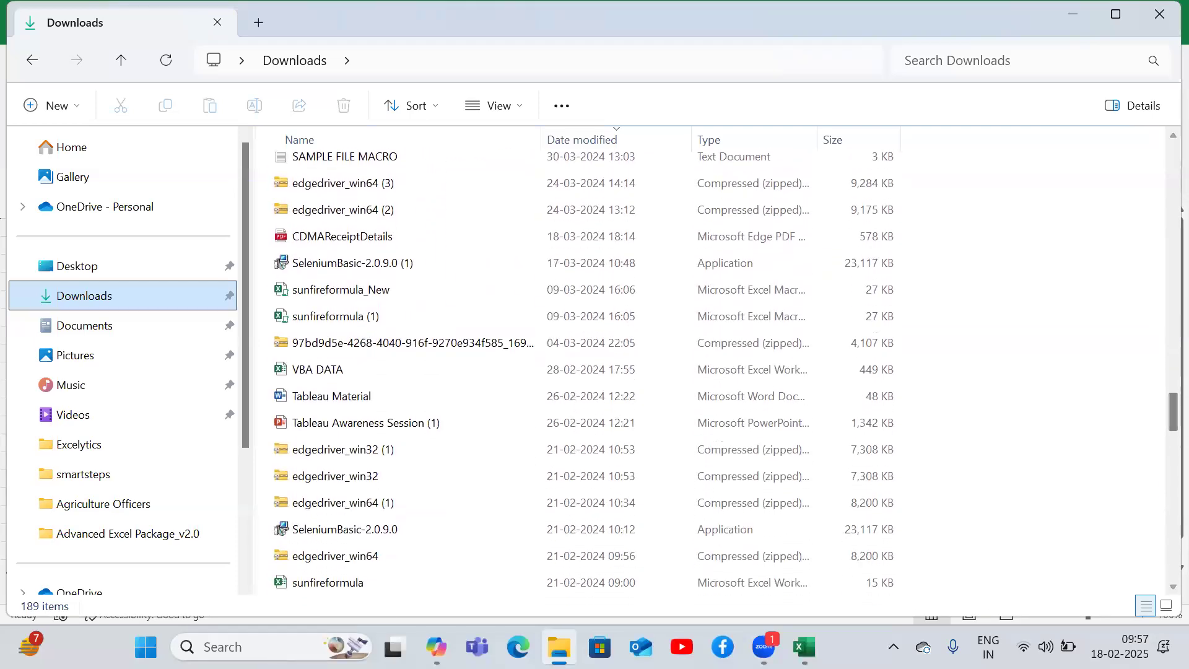
- Search the computer for dashboard files and open the Super store dashboard workbook
{"action": "left_click", "coordinate": [225, 643]}
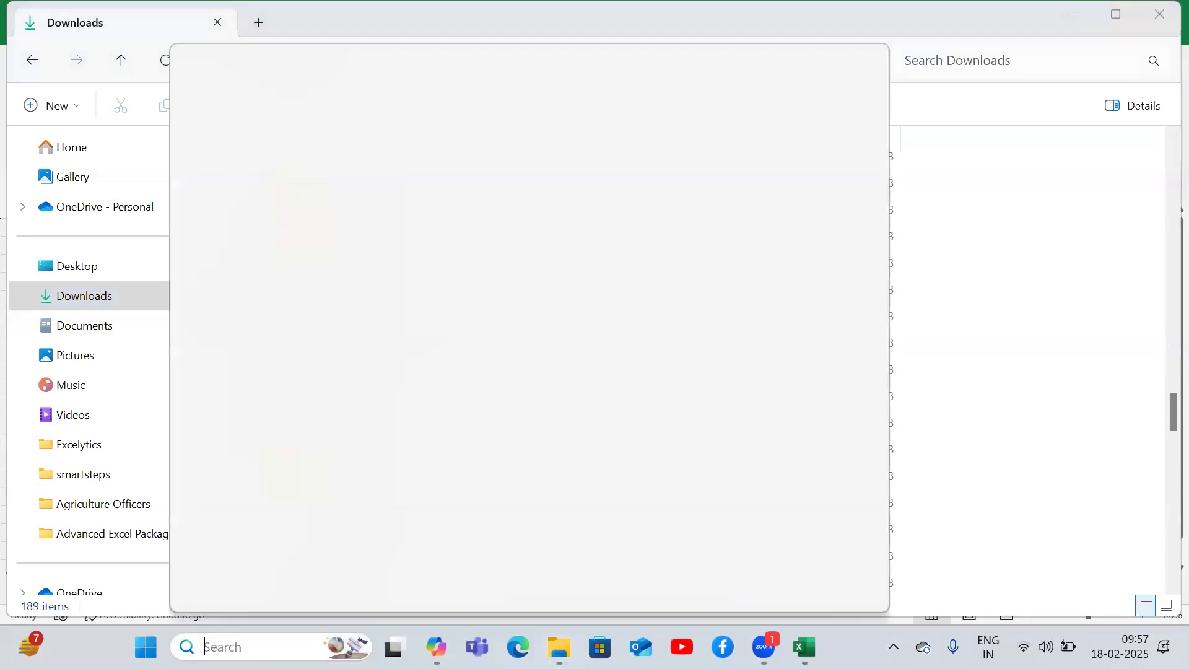
{"action": "type", "text": "sample"}
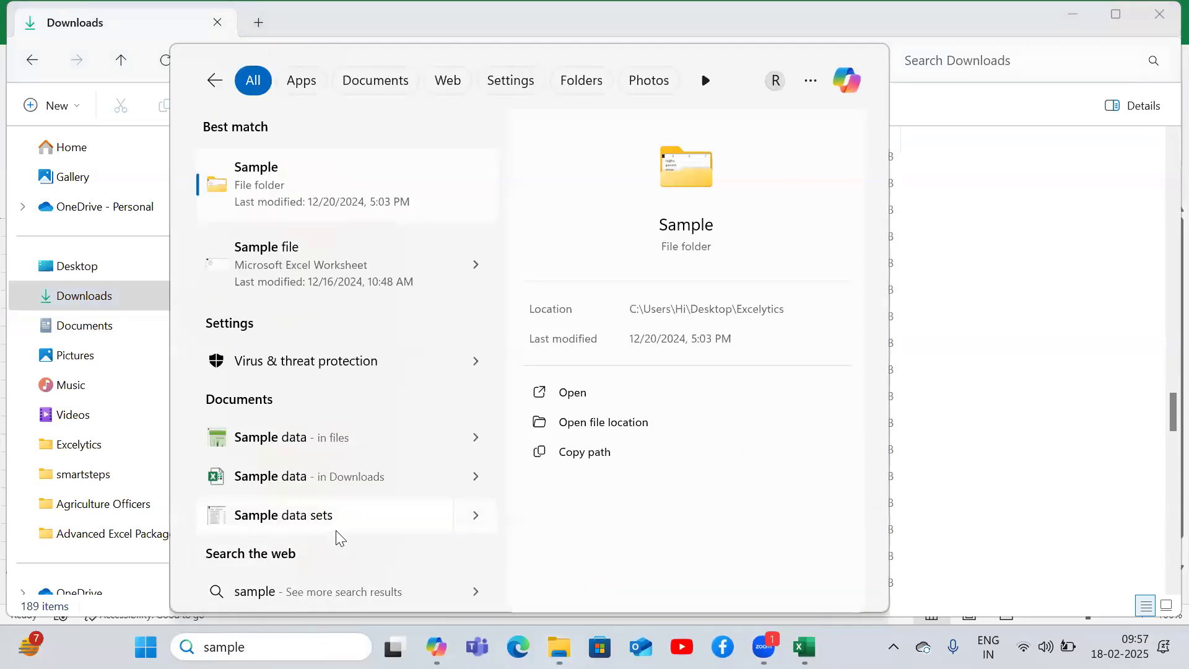
{"action": "key", "text": "BackSpace"}
{"action": "key", "text": "BackSpace"}
{"action": "key", "text": "BackSpace"}
{"action": "key", "text": "BackSpace"}
{"action": "key", "text": "BackSpace"}
{"action": "key", "text": "BackSpace"}
{"action": "type", "text": "dashb"}
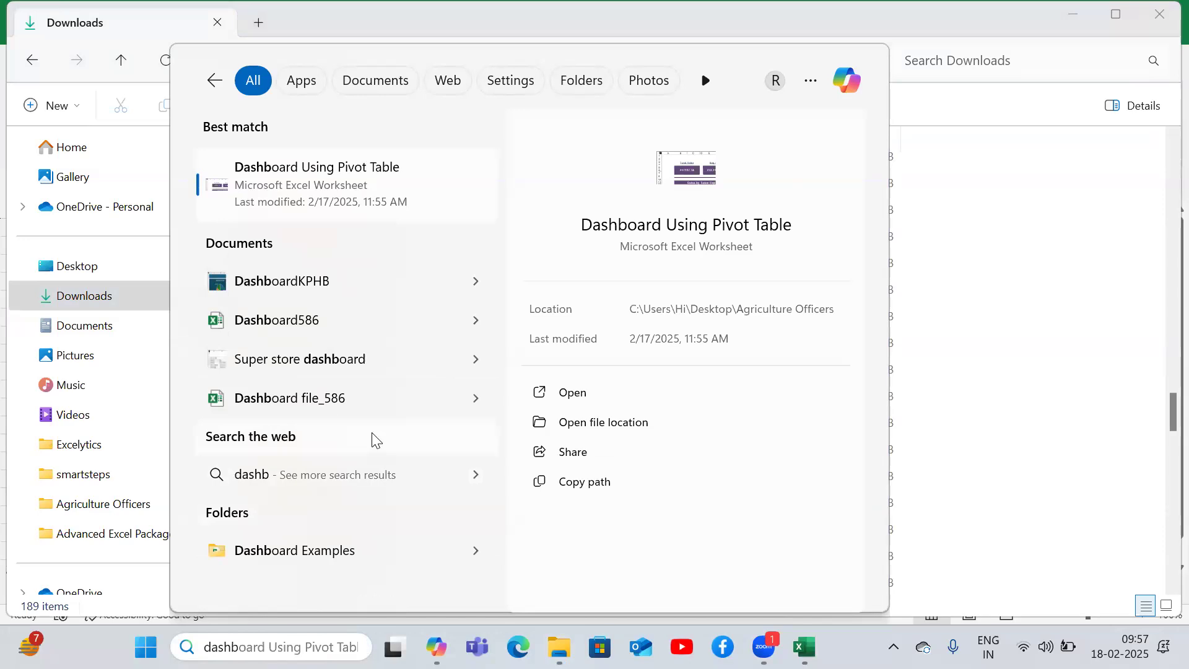
{"action": "left_click", "coordinate": [329, 360]}
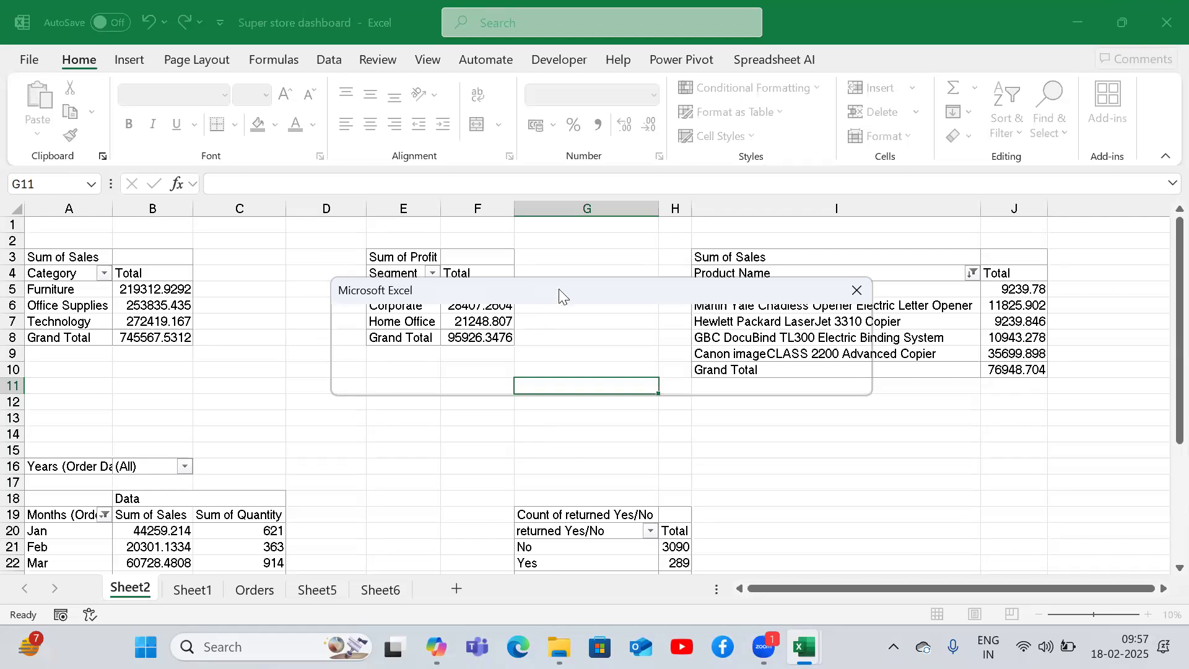
{"action": "left_click", "coordinate": [509, 379]}
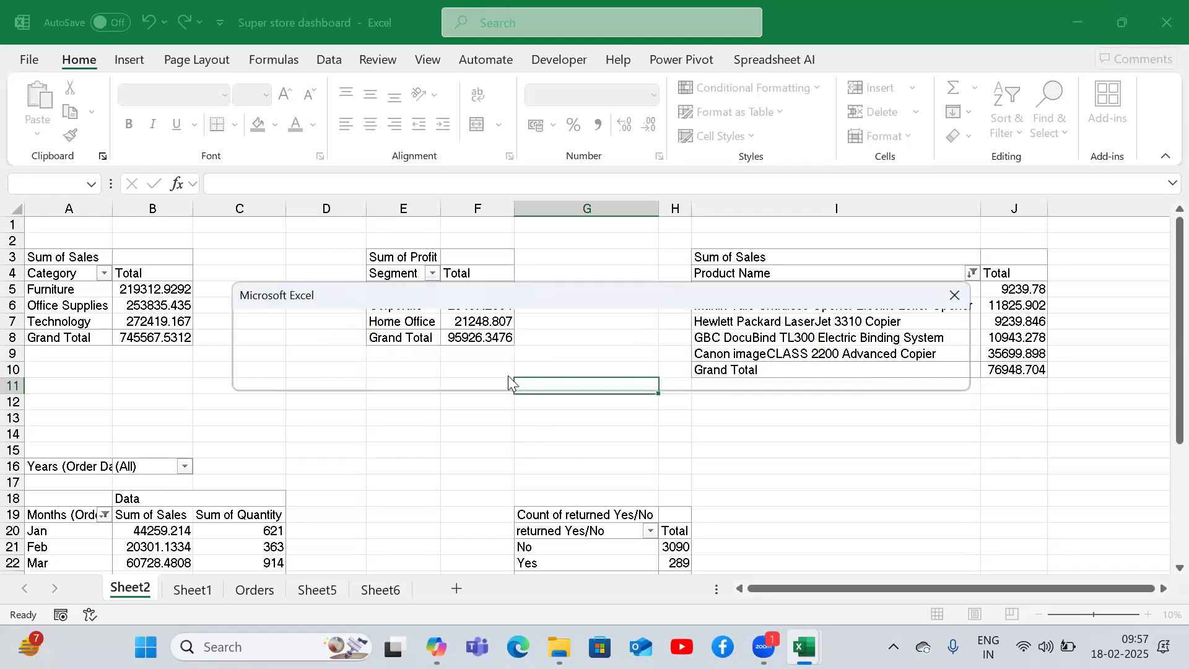
{"action": "left_click", "coordinate": [570, 369]}
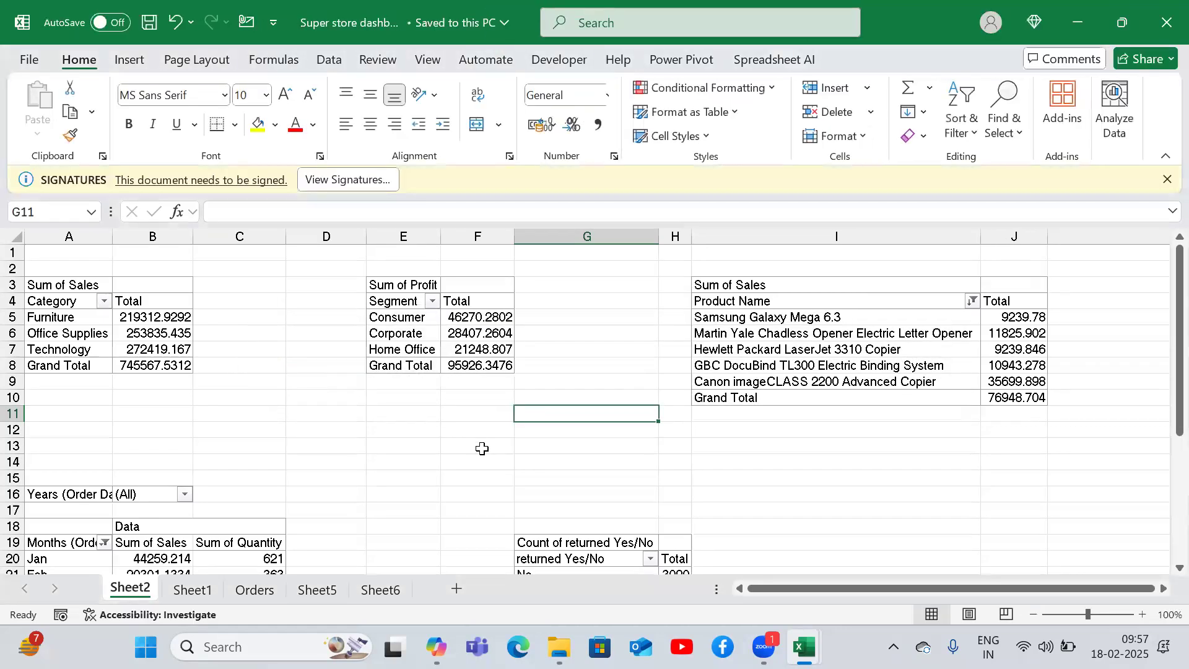
- Switch to the Orders sheet and jump across its data with keyboard navigation shortcuts
{"action": "left_click", "coordinate": [252, 595]}
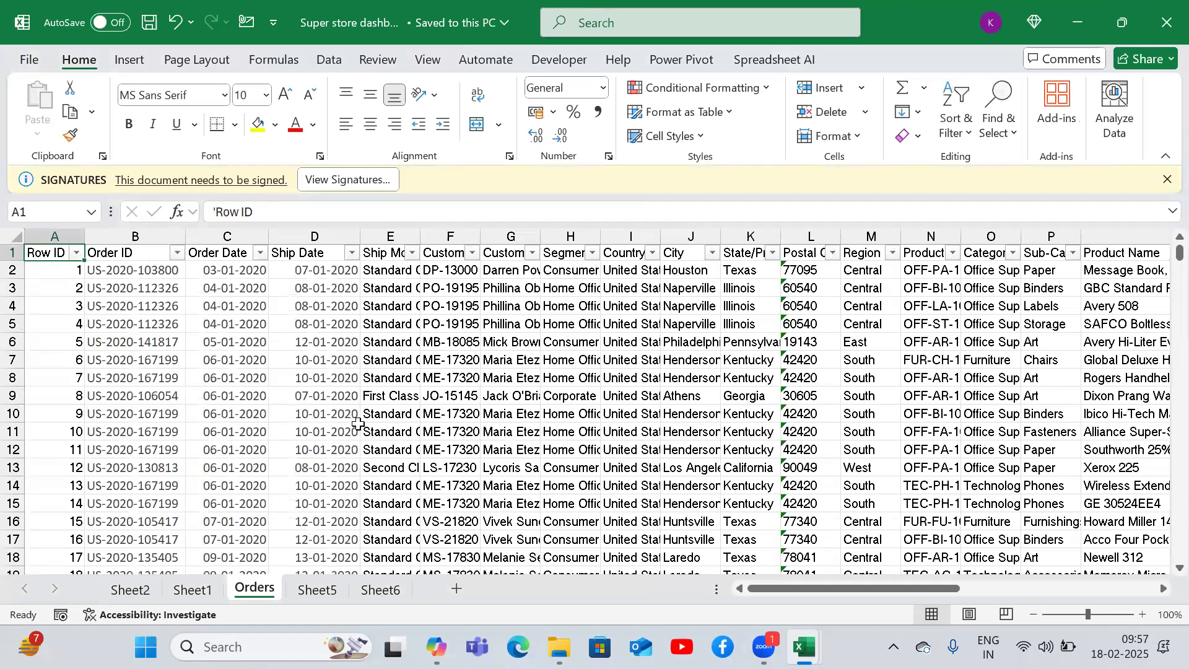
{"action": "key", "text": "ctrl+Right"}
{"action": "key", "text": "ctrl+Left"}
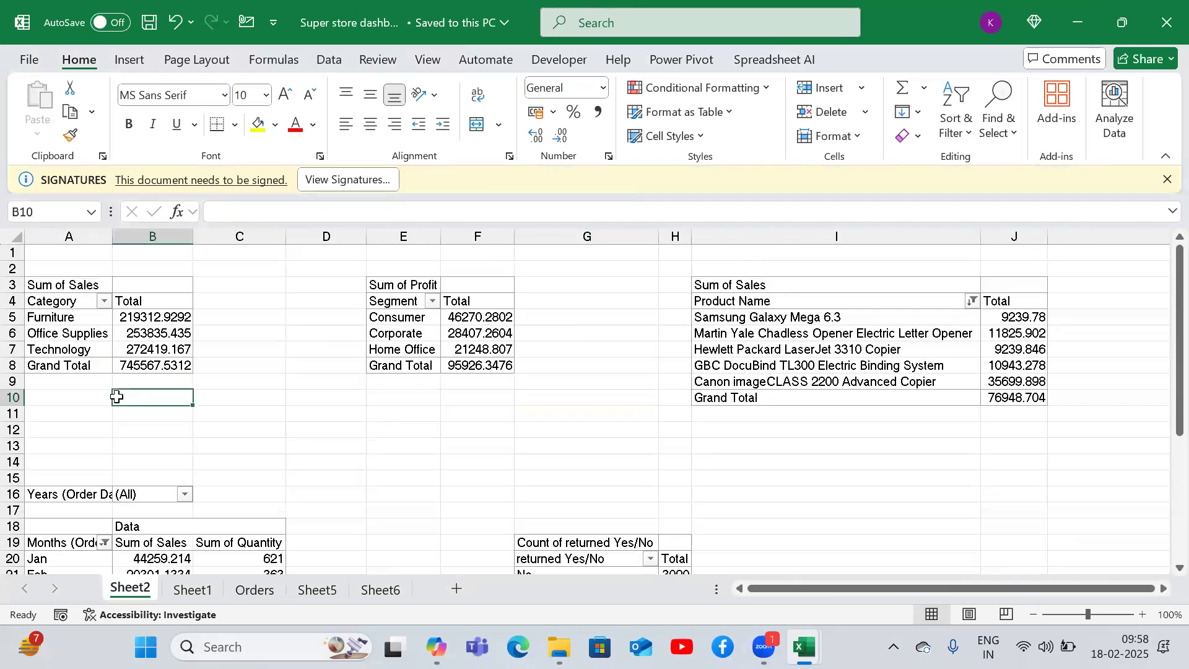
{"action": "key", "text": "Right"}
{"action": "key", "text": "Right"}
{"action": "key", "text": "Right"}
{"action": "key", "text": "Right"}
{"action": "key", "text": "Right"}
{"action": "key", "text": "Right"}
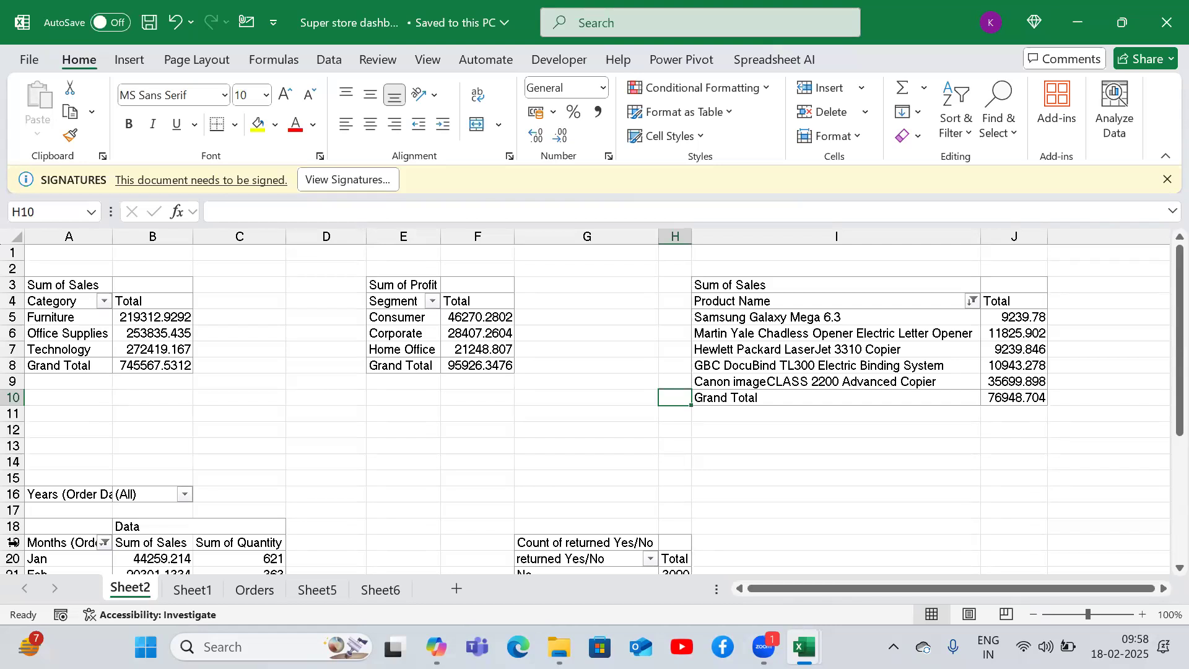
- Open Sheet1 with the Super Store dashboard and zoom in to 80%
{"action": "left_click", "coordinate": [195, 590]}
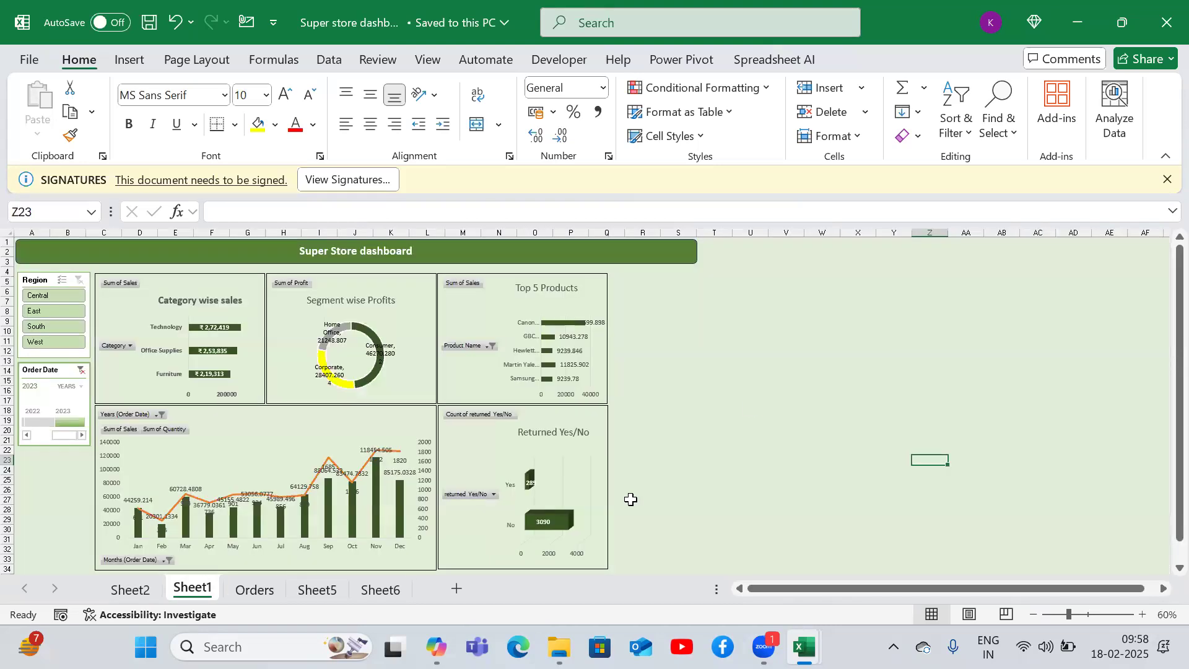
{"action": "left_click", "coordinate": [751, 409]}
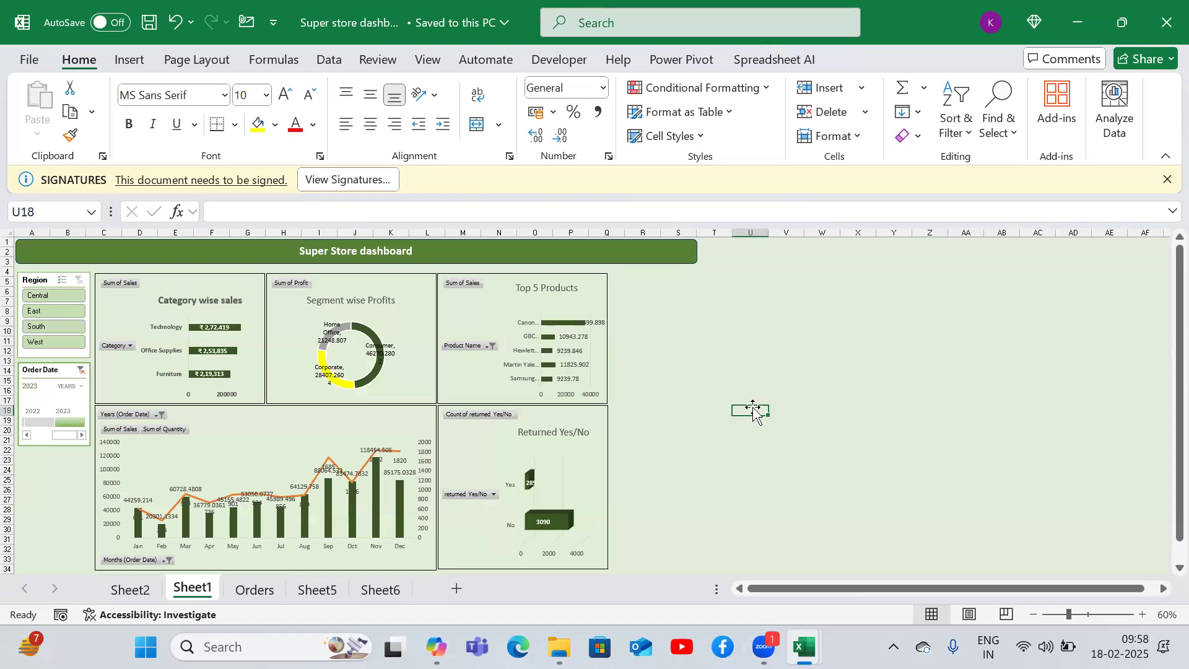
{"action": "left_click", "coordinate": [1142, 614]}
{"action": "left_click", "coordinate": [1143, 614]}
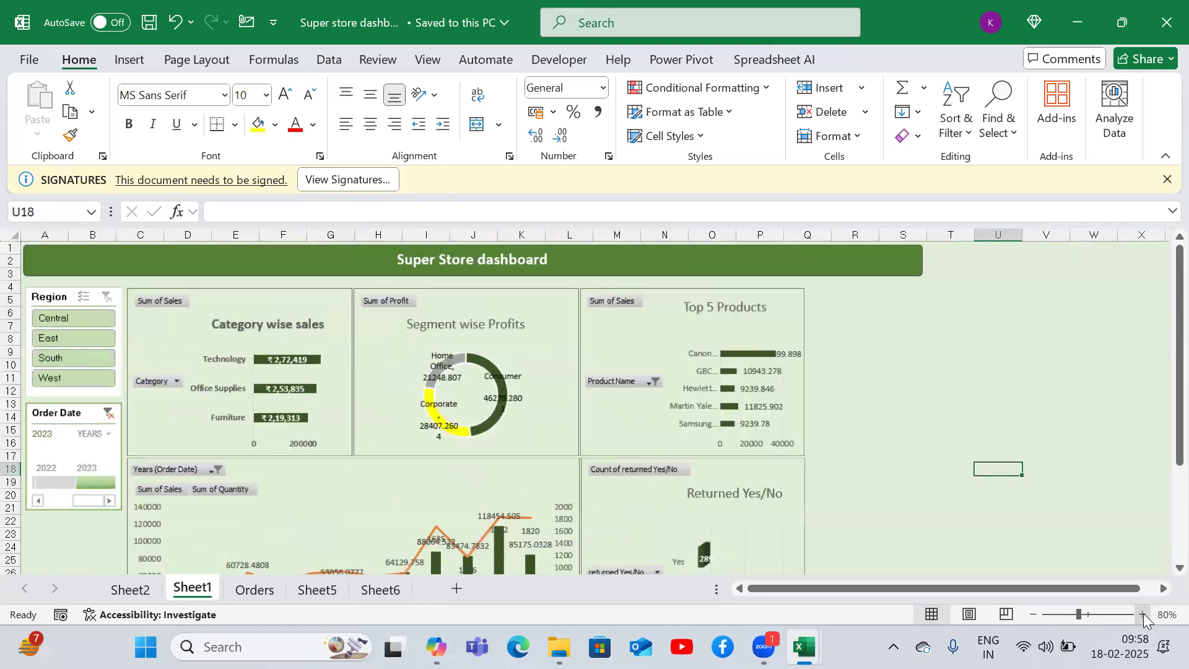
- Zoom the dashboard to 90% and filter it to the Central region with the Region slicer
{"action": "left_click", "coordinate": [1142, 614]}
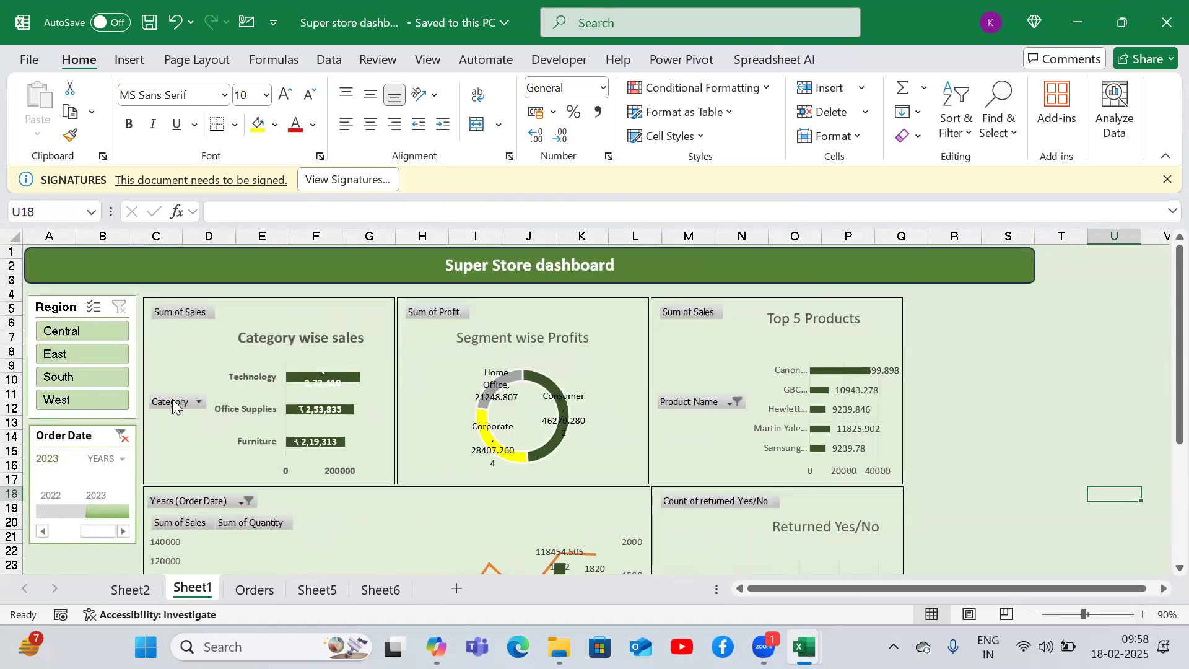
{"action": "left_click", "coordinate": [79, 331]}
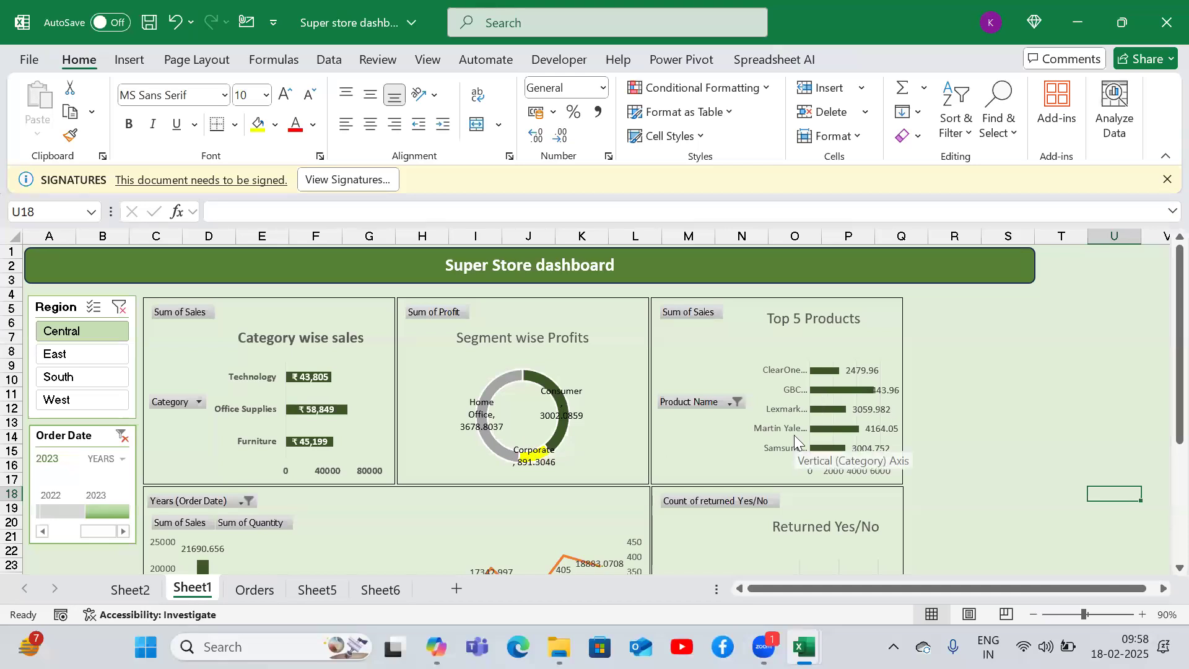
- Scroll down the dashboard and jump back to the top row with keyboard shortcuts
{"action": "scroll", "coordinate": [1162, 388], "scroll_direction": "down", "scroll_amount": 3}
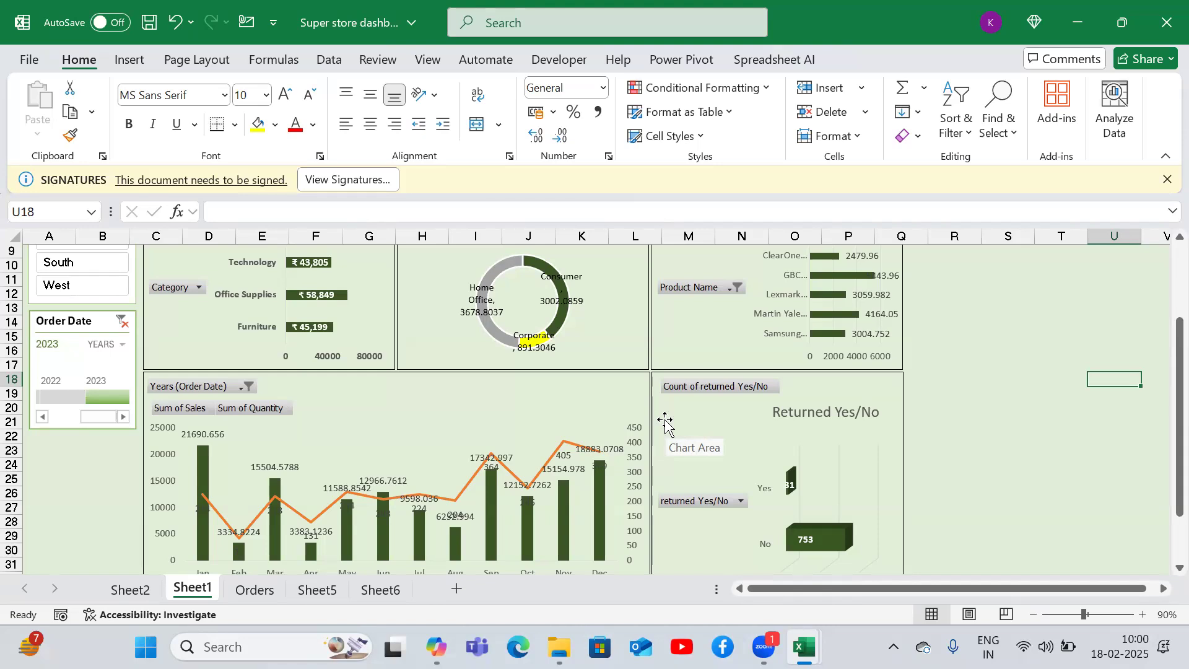
{"action": "key", "text": "ctrl+Up"}
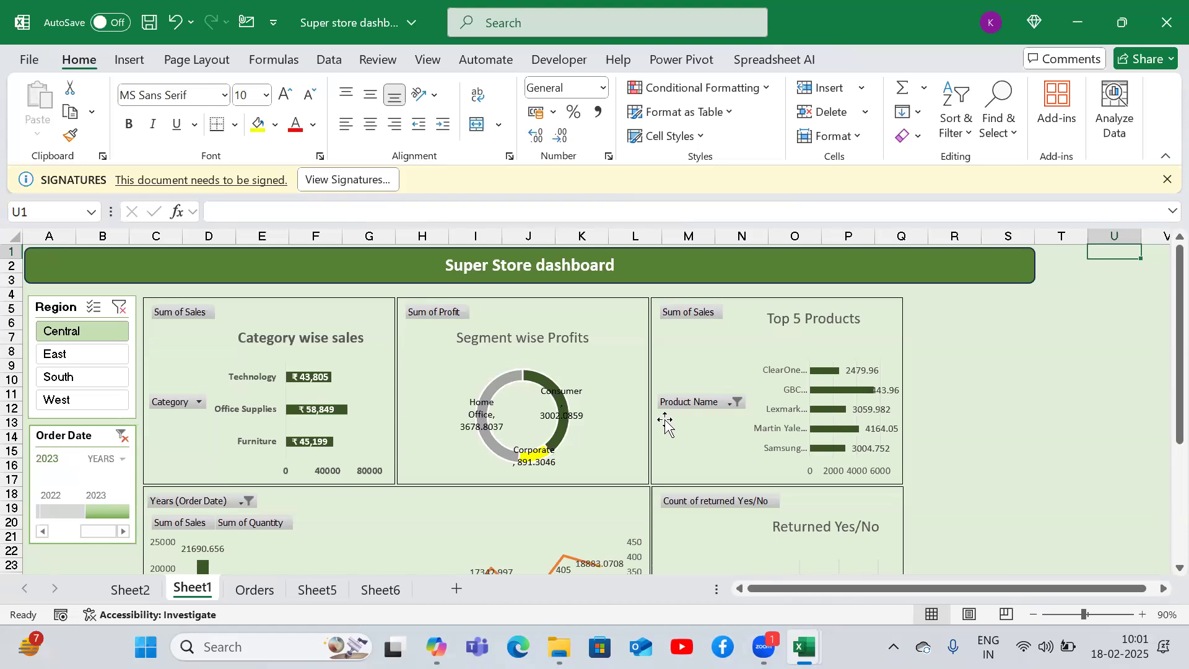
{"action": "key", "text": "Left"}
{"action": "key", "text": "Left"}
{"action": "key", "text": "Left"}
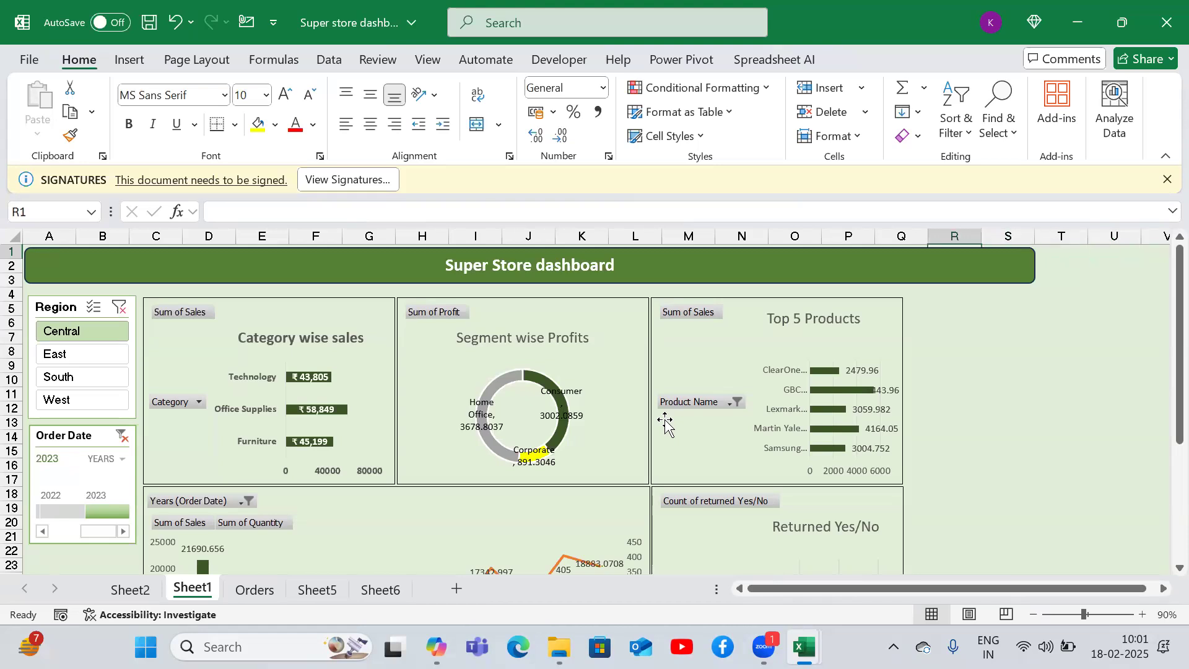
- Inspect the pivot tables on Sheet2 behind the dashboard, then return to Sheet1
{"action": "left_click", "coordinate": [130, 589]}
{"action": "left_click", "coordinate": [187, 344]}
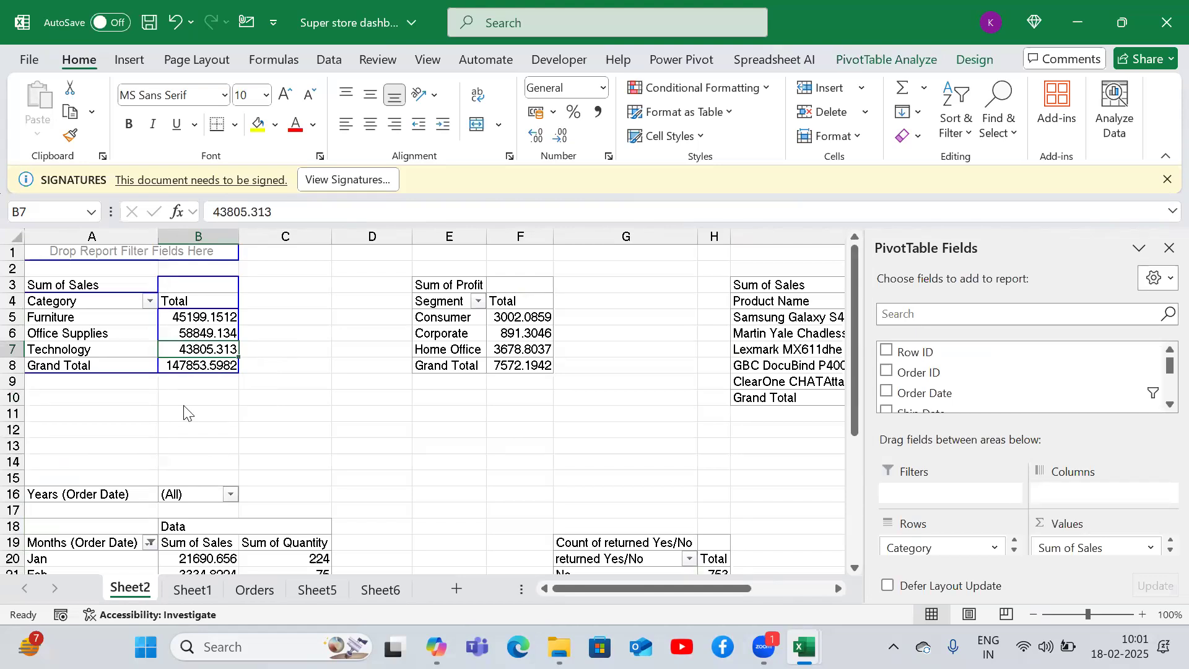
{"action": "left_click", "coordinate": [201, 589]}
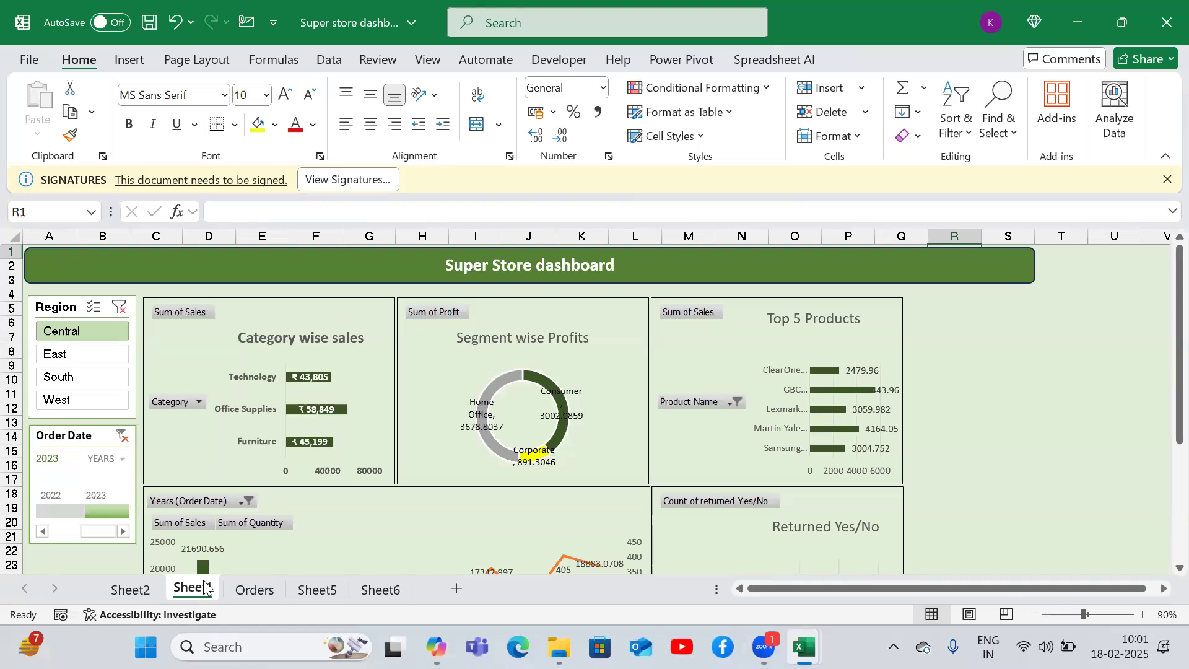
- Clear the Region slicer filter, reselect Central, and move down through the dashboard charts
{"action": "left_click", "coordinate": [117, 307]}
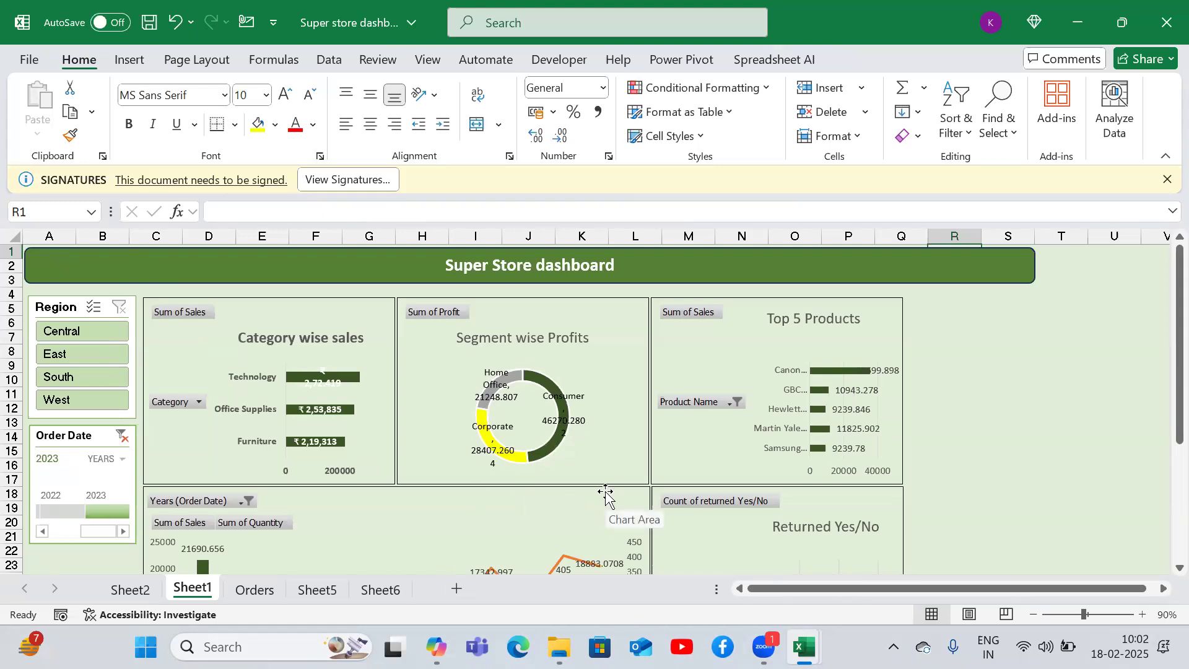
{"action": "left_click", "coordinate": [88, 334]}
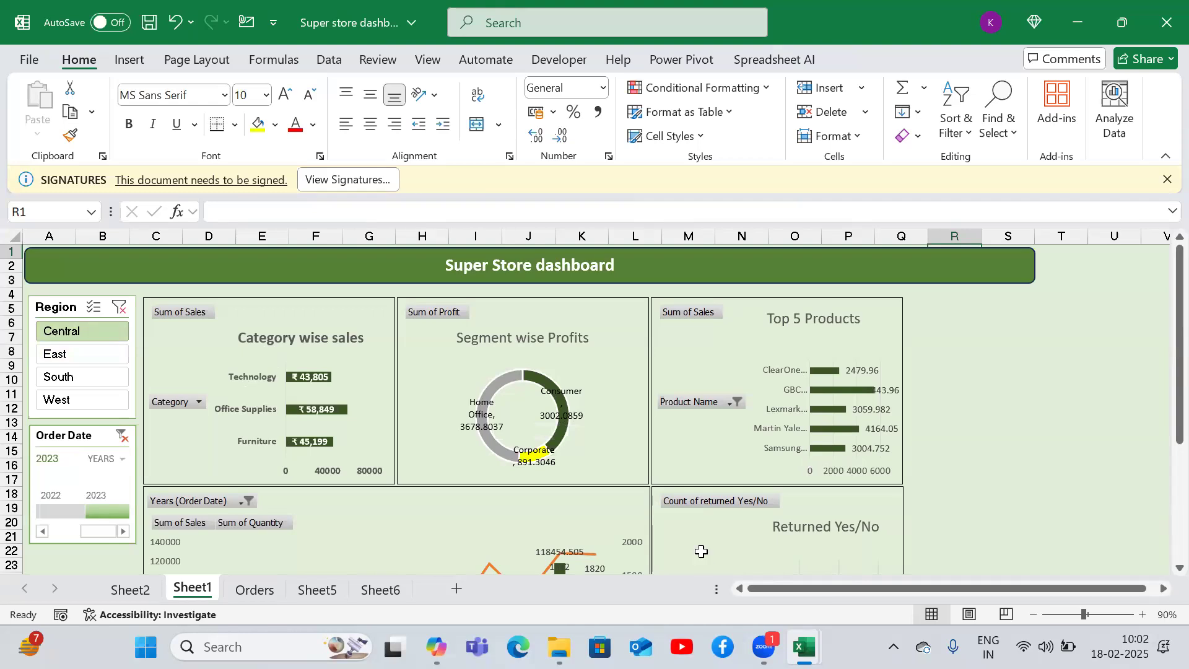
{"action": "left_click", "coordinate": [982, 463]}
{"action": "key", "text": "Down"}
{"action": "key", "text": "Down"}
{"action": "key", "text": "Down"}
{"action": "key", "text": "Down"}
{"action": "key", "text": "Down"}
{"action": "key", "text": "Down"}
{"action": "key", "text": "Down"}
{"action": "key", "text": "Down"}
{"action": "key", "text": "Down"}
{"action": "key", "text": "Down"}
{"action": "key", "text": "Down"}
{"action": "key", "text": "Down"}
{"action": "key", "text": "Down"}
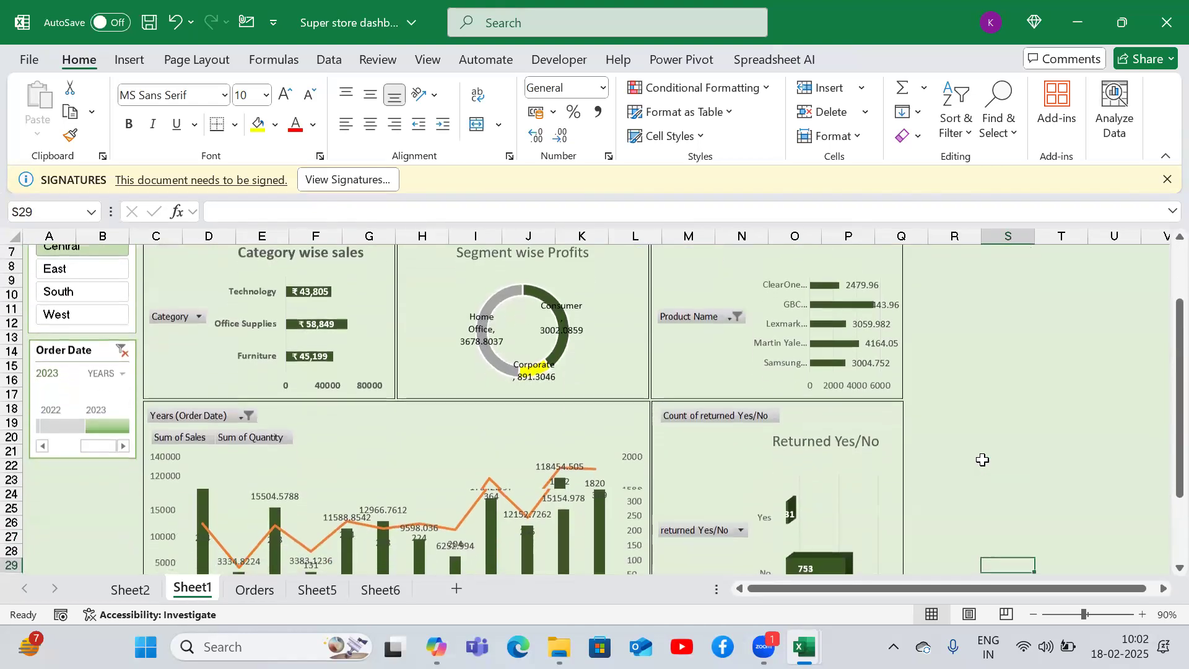
{"action": "key", "text": "Down"}
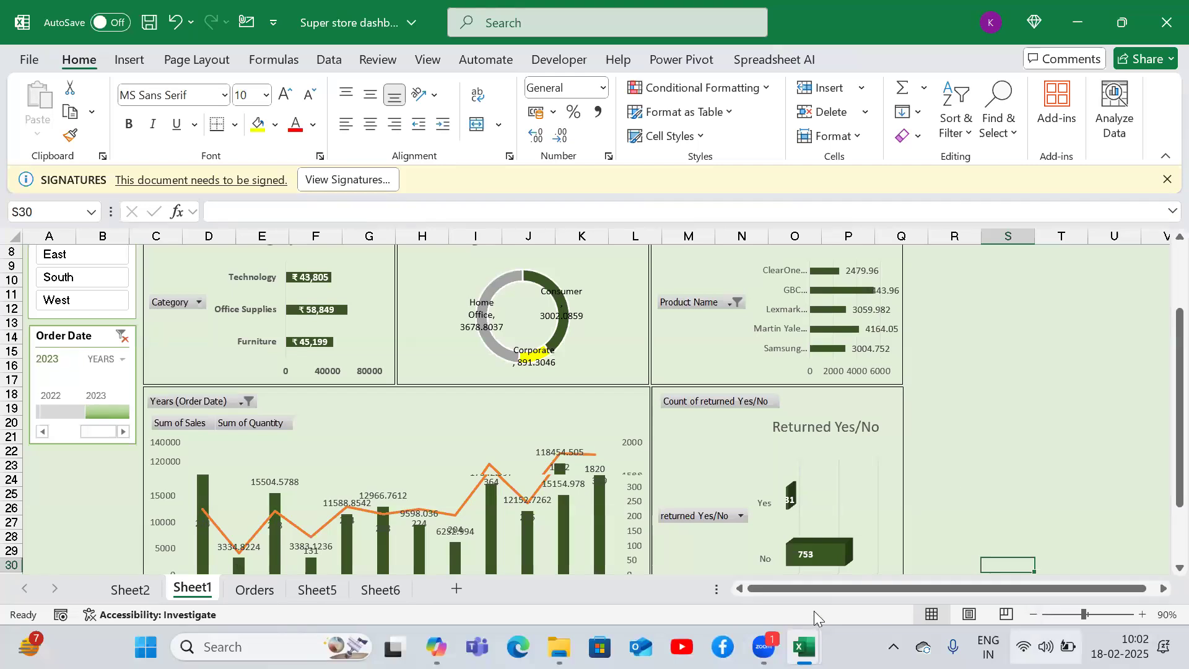
- Switch to the Book1 workbook and enter 'Pivots,pivot charts' in G7 beside Insert
{"action": "mouse_move", "coordinate": [804, 646]}
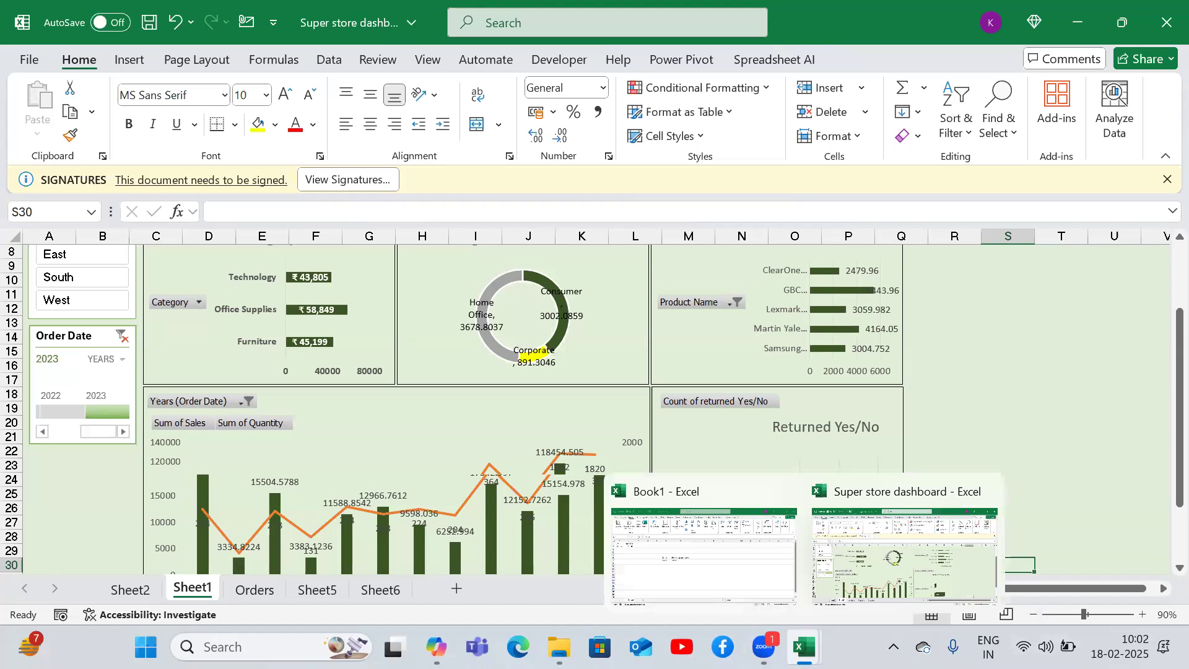
{"action": "left_click", "coordinate": [712, 565]}
{"action": "double_click", "coordinate": [440, 337]}
{"action": "type", "text": ",p"}
{"action": "key", "text": "BackSpace"}
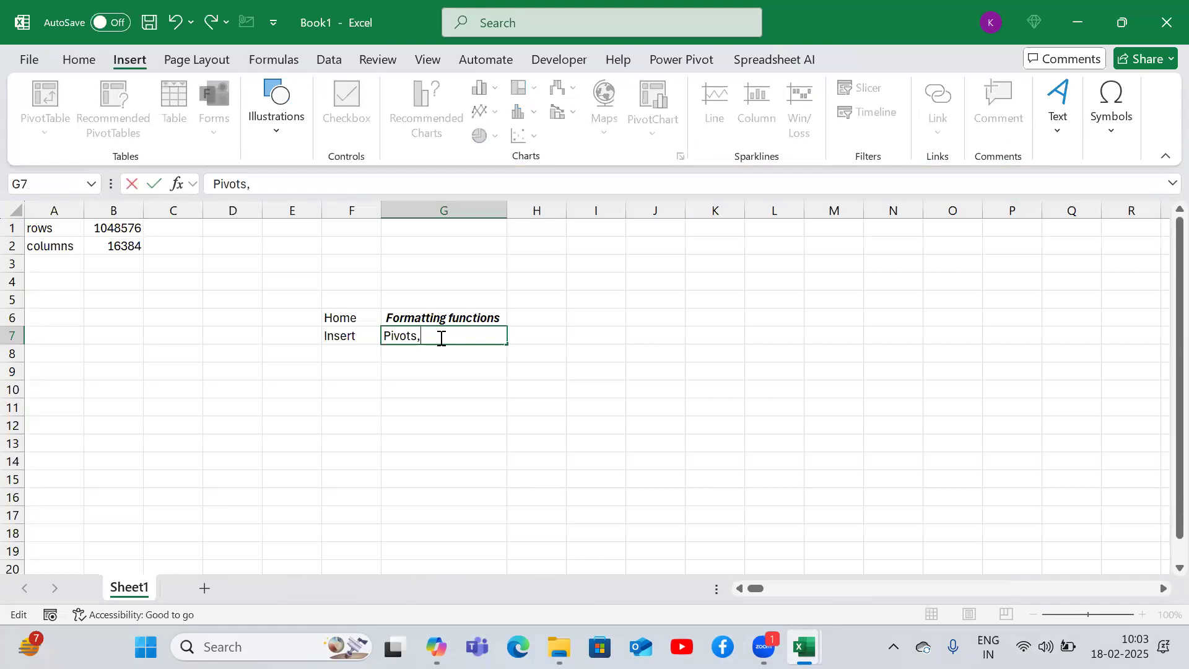
{"action": "type", "text": "pivot charts"}
{"action": "key", "text": "Return"}
{"action": "left_click", "coordinate": [439, 336]}
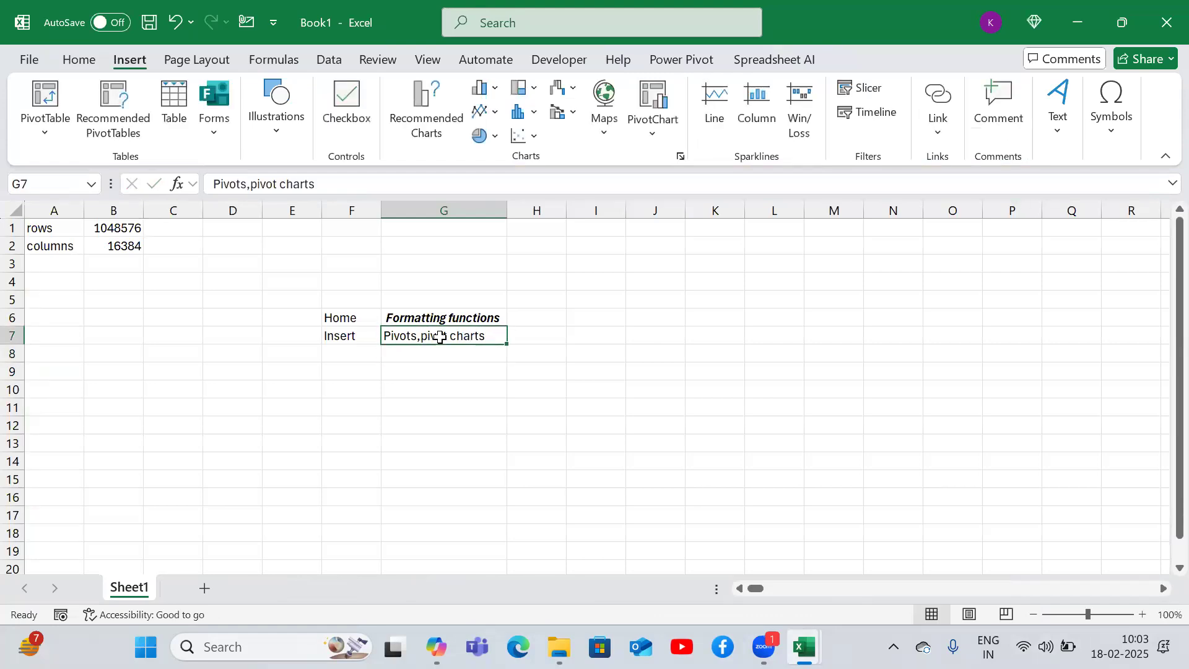
- Extend the text in G7 with ',slicers and timeliners,links'
{"action": "left_click", "coordinate": [331, 187]}
{"action": "type", "text": ",slic"}
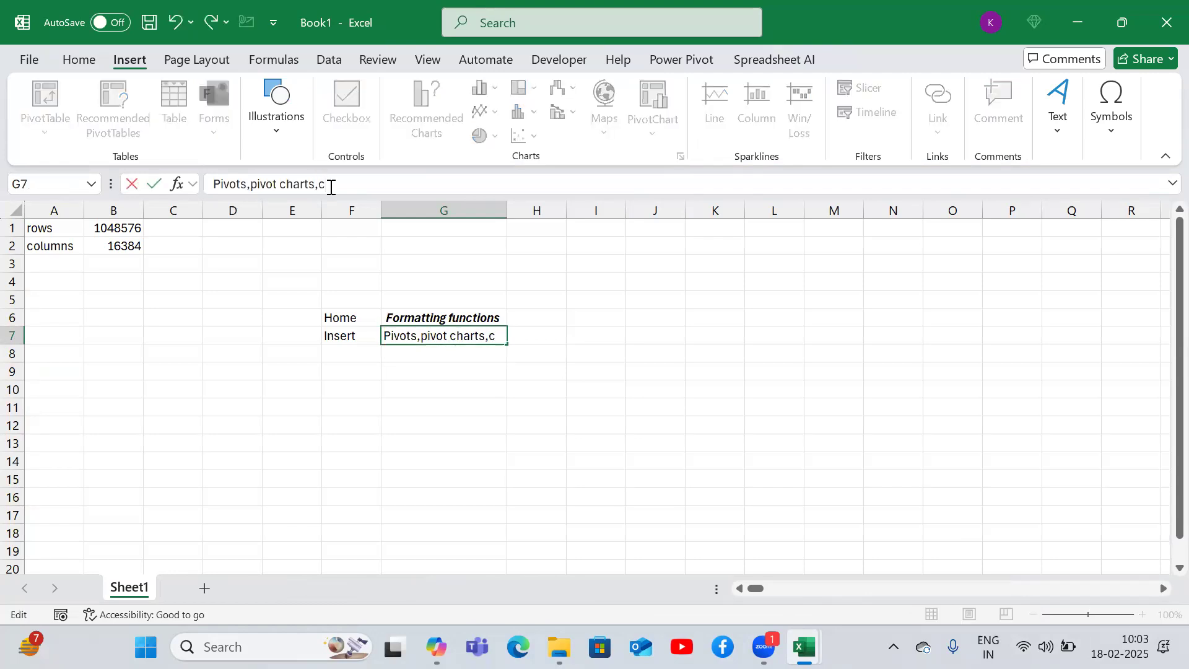
{"action": "type", "text": "ers"}
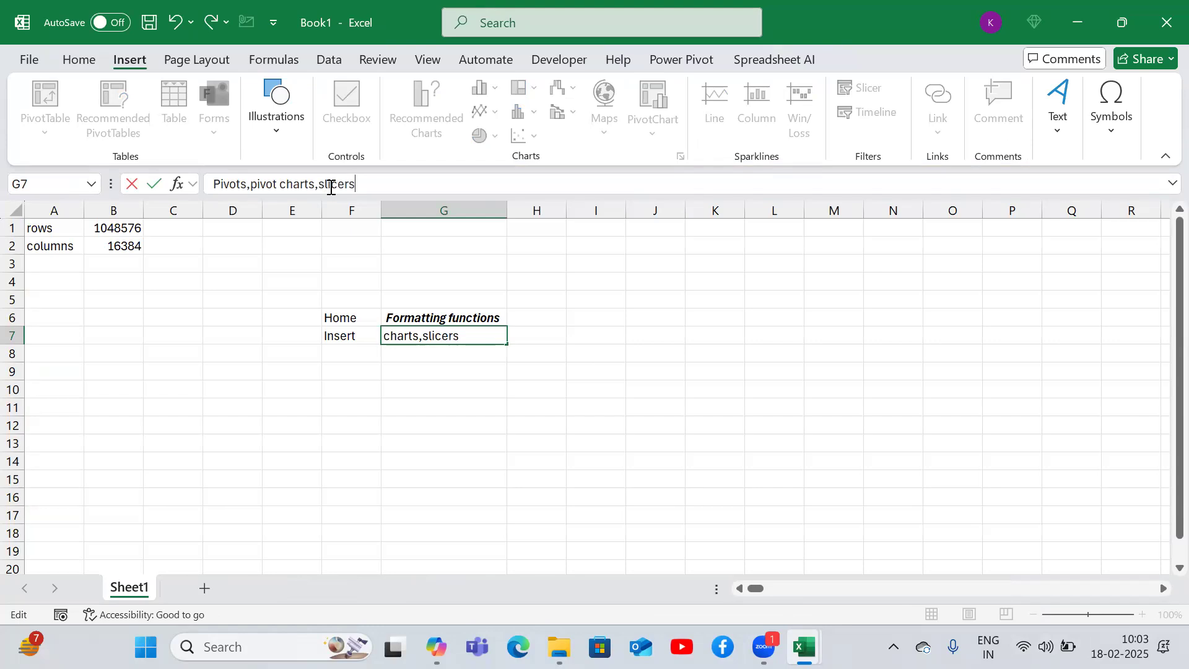
{"action": "type", "text": " and timel"}
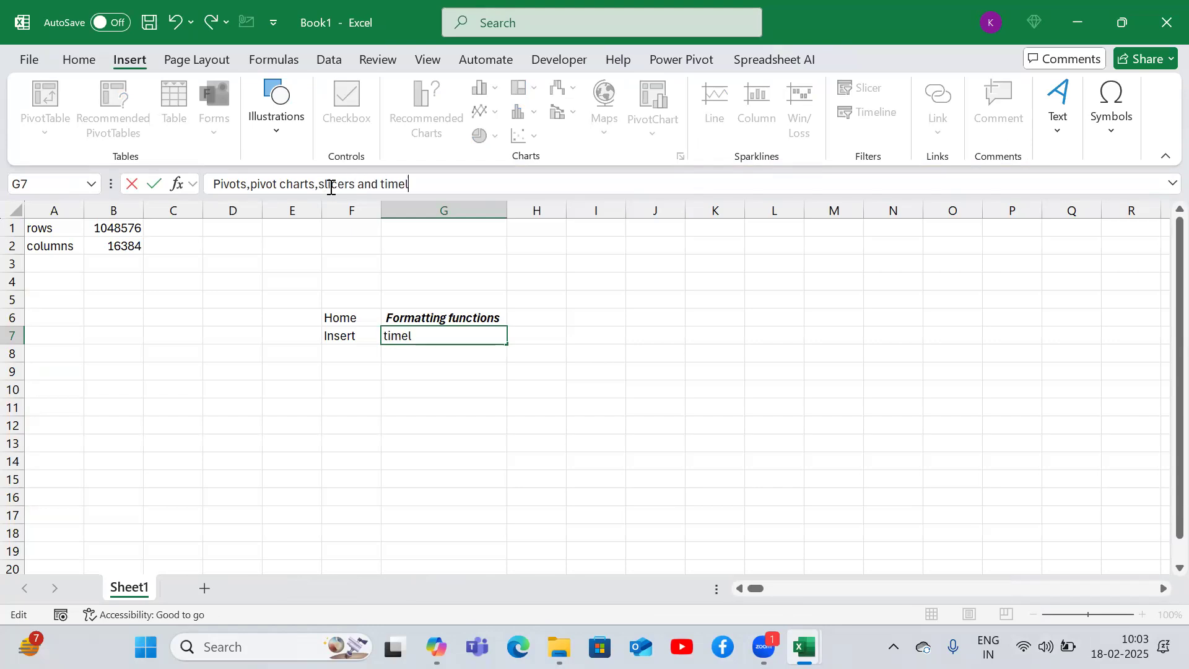
{"action": "type", "text": "iners,links"}
{"action": "key", "text": "Return"}
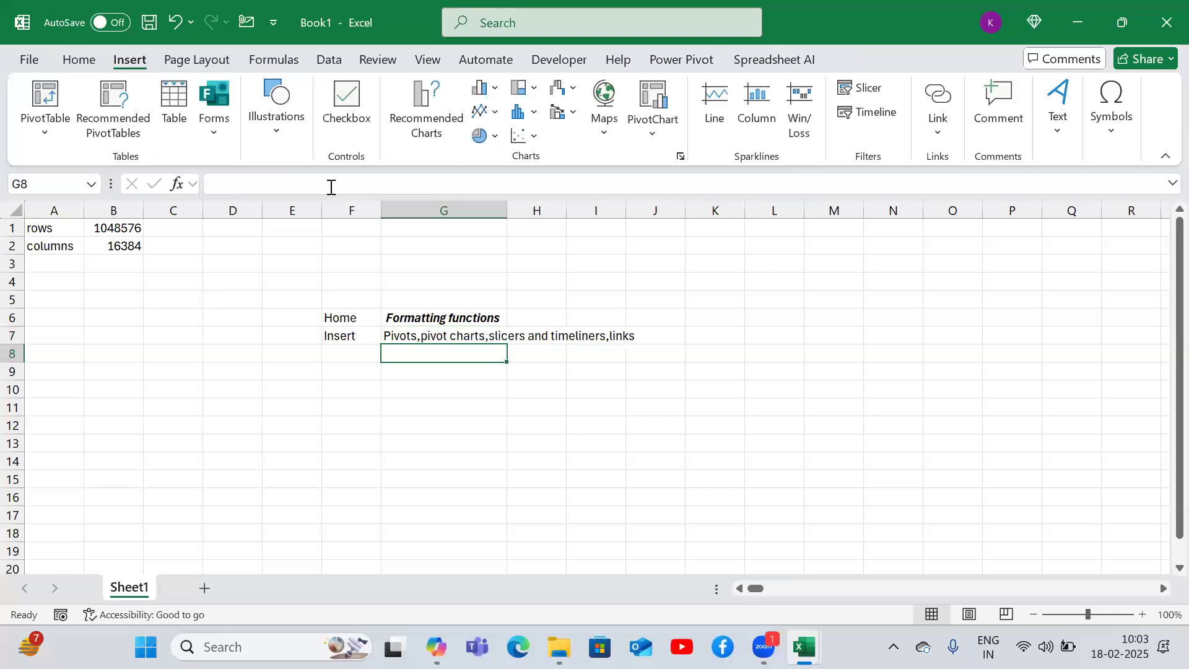
{"action": "key", "text": "Up"}
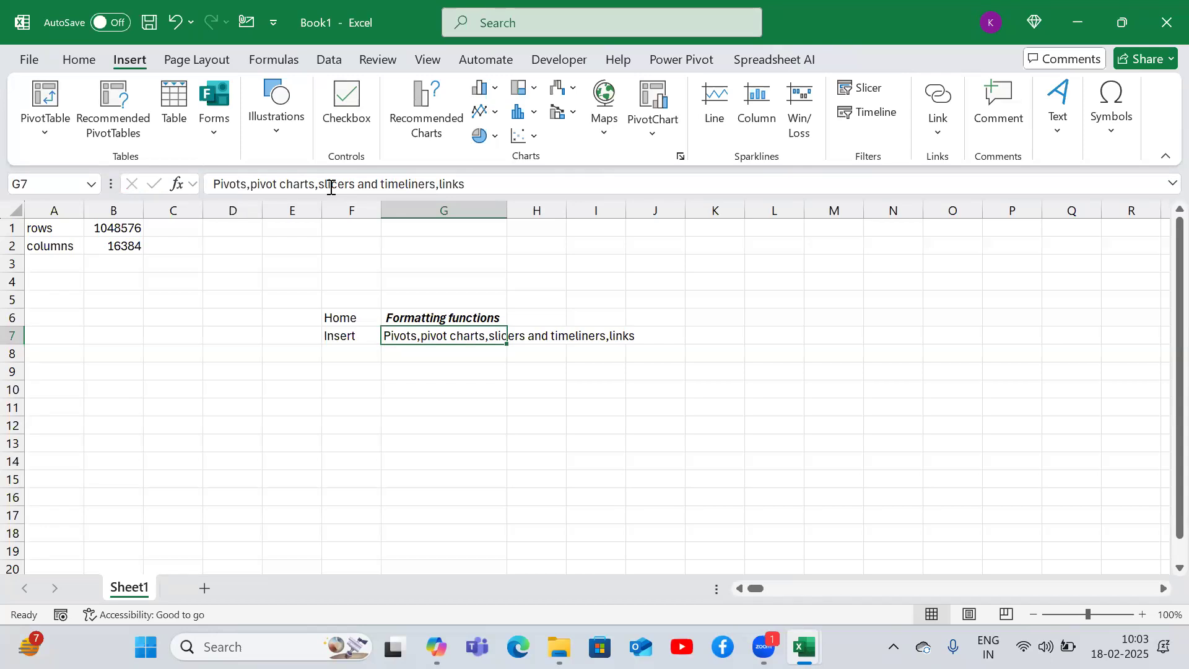
{"action": "key", "text": "Up"}
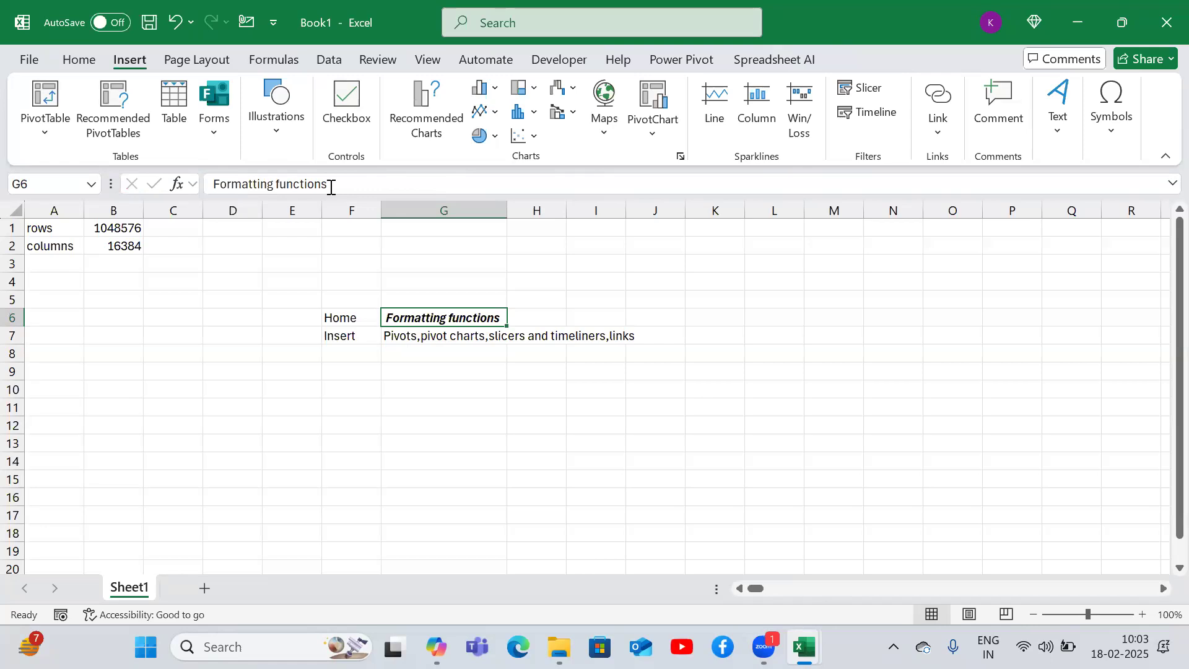
{"action": "key", "text": "Down"}
{"action": "key", "text": "Up"}
{"action": "key", "text": "Down"}
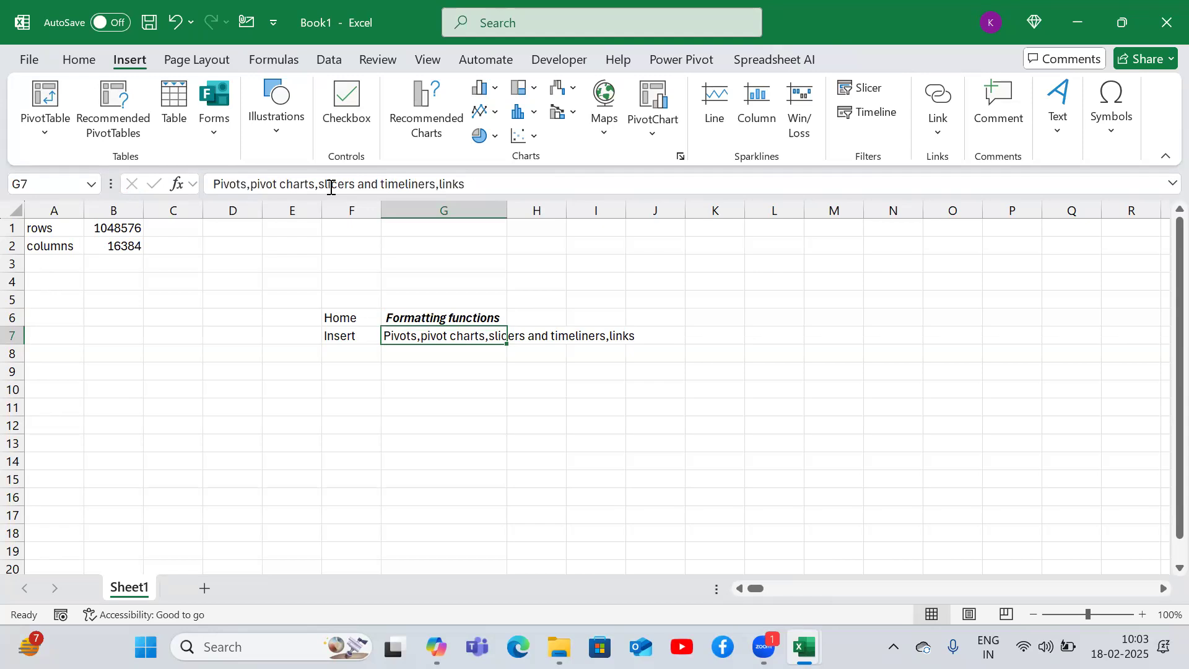
{"action": "key", "text": "Down"}
{"action": "key", "text": "Up"}
{"action": "key", "text": "Down"}
{"action": "key", "text": "Left"}
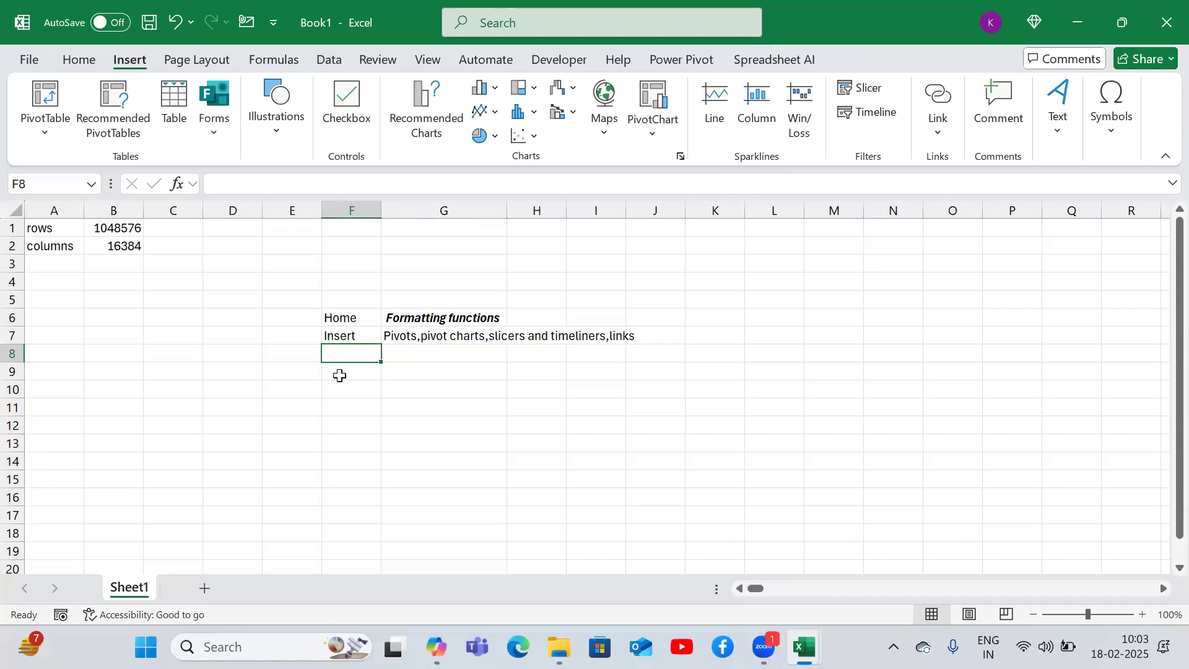
{"action": "left_click", "coordinate": [774, 298]}
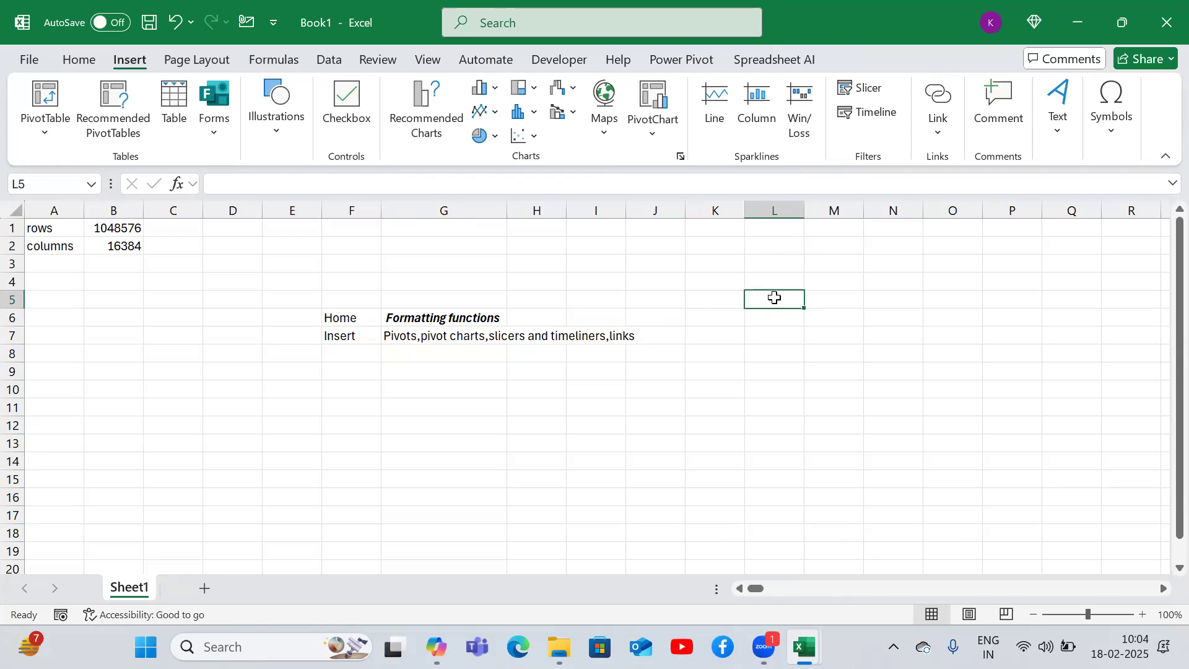
- Enter 'pagelayout' in F8 below Insert and move to the neighbouring cell G8
{"action": "key", "text": "Left"}
{"action": "key", "text": "Left"}
{"action": "key", "text": "Left"}
{"action": "key", "text": "Left"}
{"action": "key", "text": "Left"}
{"action": "key", "text": "Left"}
{"action": "key", "text": "Down"}
{"action": "key", "text": "Down"}
{"action": "key", "text": "Down"}
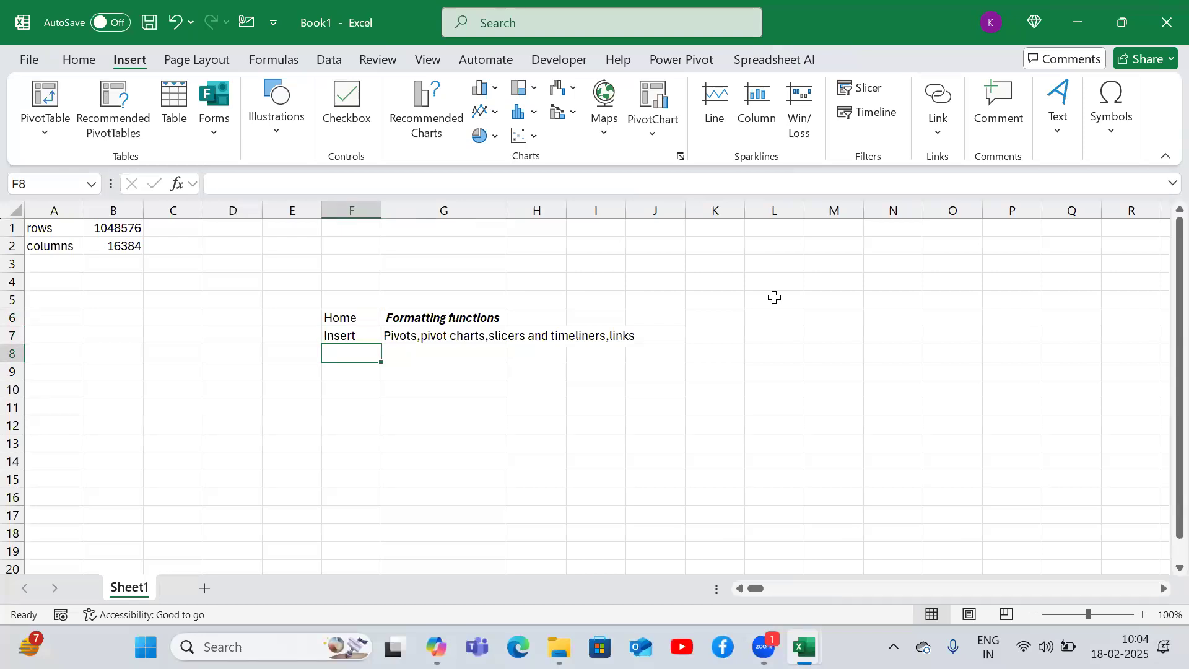
{"action": "type", "text": "pagelayopoy"}
{"action": "key", "text": "BackSpace"}
{"action": "key", "text": "BackSpace"}
{"action": "key", "text": "BackSpace"}
{"action": "key", "text": "BackSpace"}
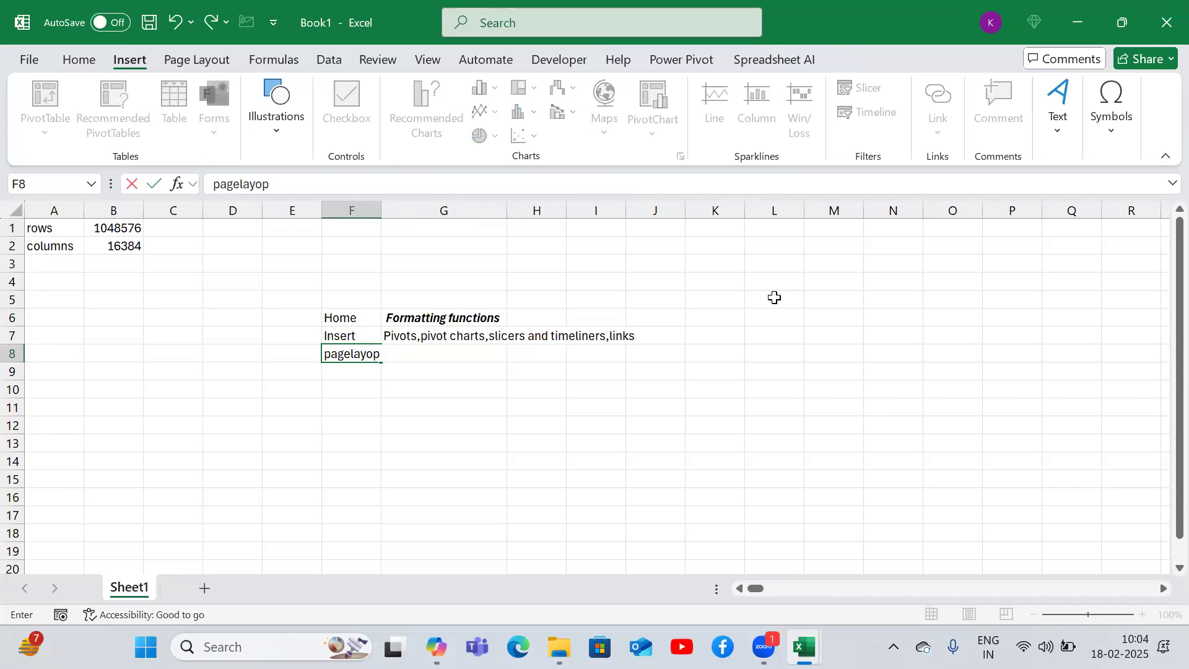
{"action": "type", "text": "out"}
{"action": "key", "text": "Return"}
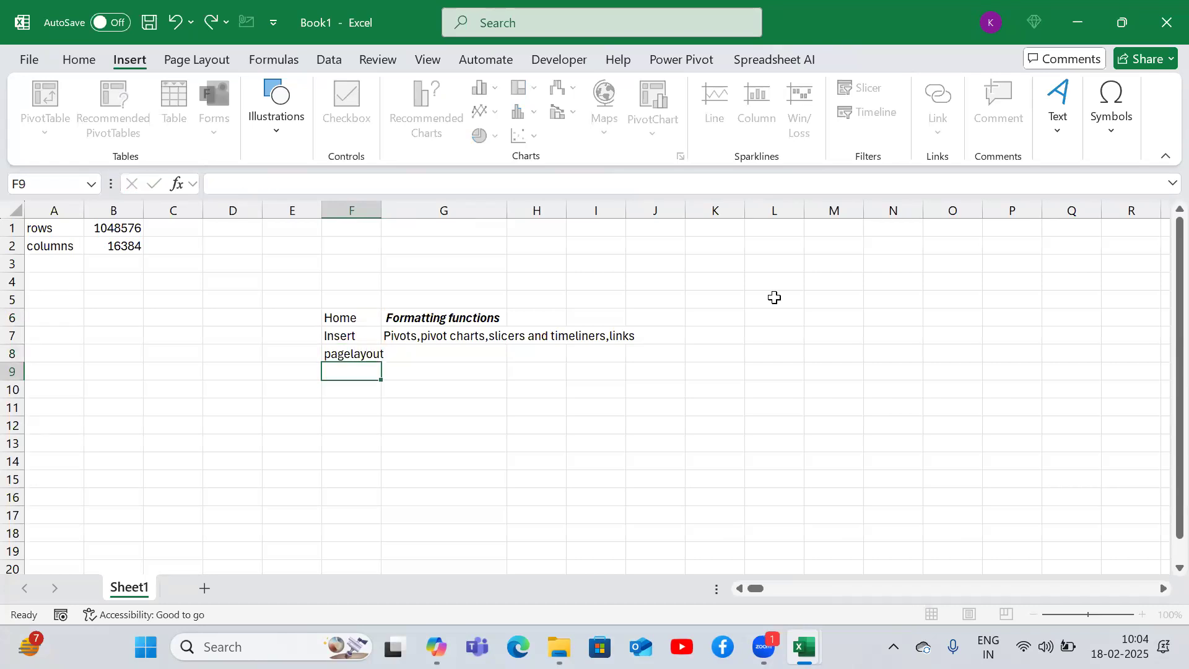
{"action": "key", "text": "Up"}
{"action": "key", "text": "Right"}
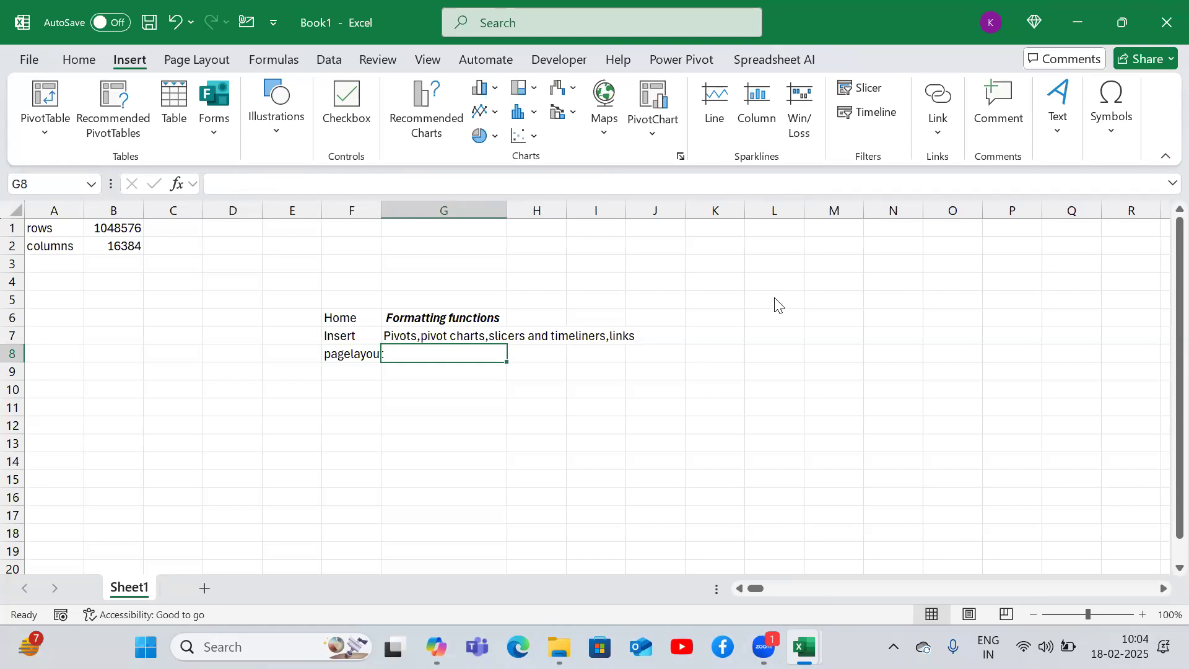
- Open the Page Layout tab and view the Margins presets
{"action": "left_click", "coordinate": [195, 60]}
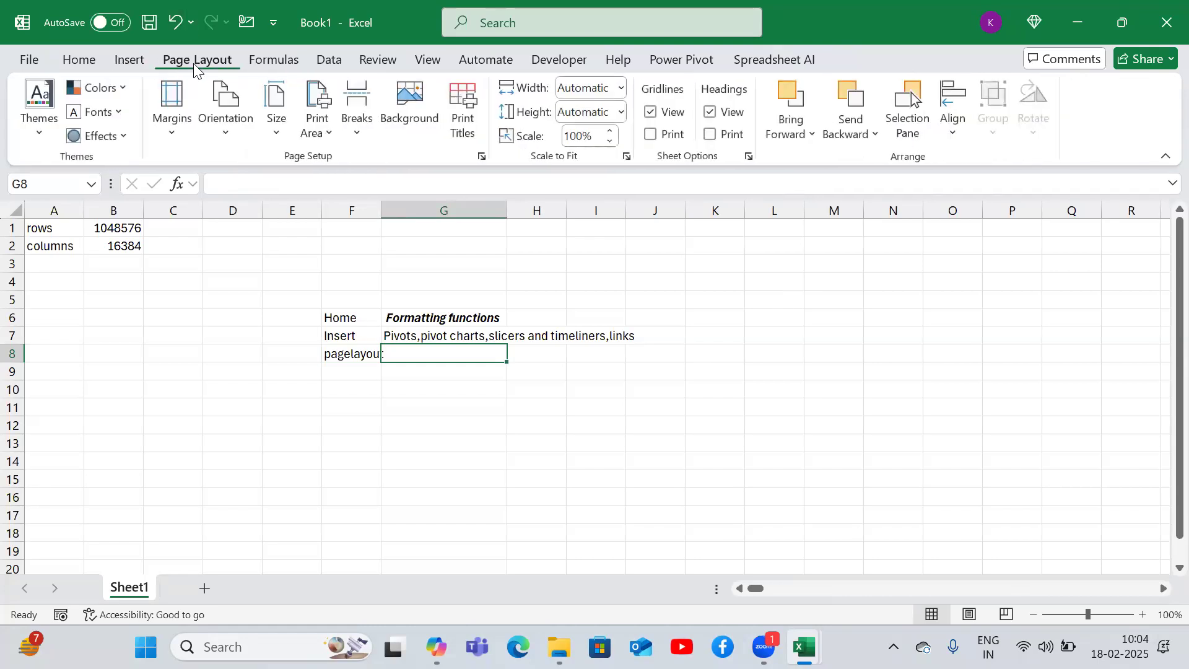
{"action": "left_click", "coordinate": [161, 144]}
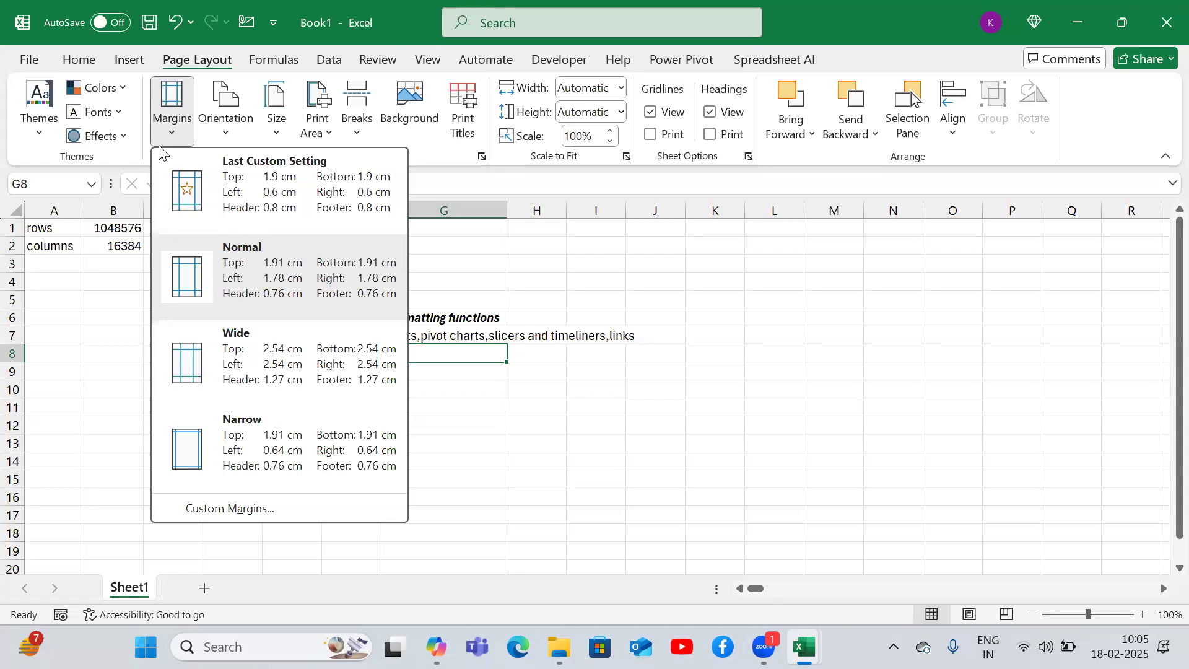
- Close the Margins presets and enter 'Formulas' in F9 below pagelayout
{"action": "left_click", "coordinate": [645, 412]}
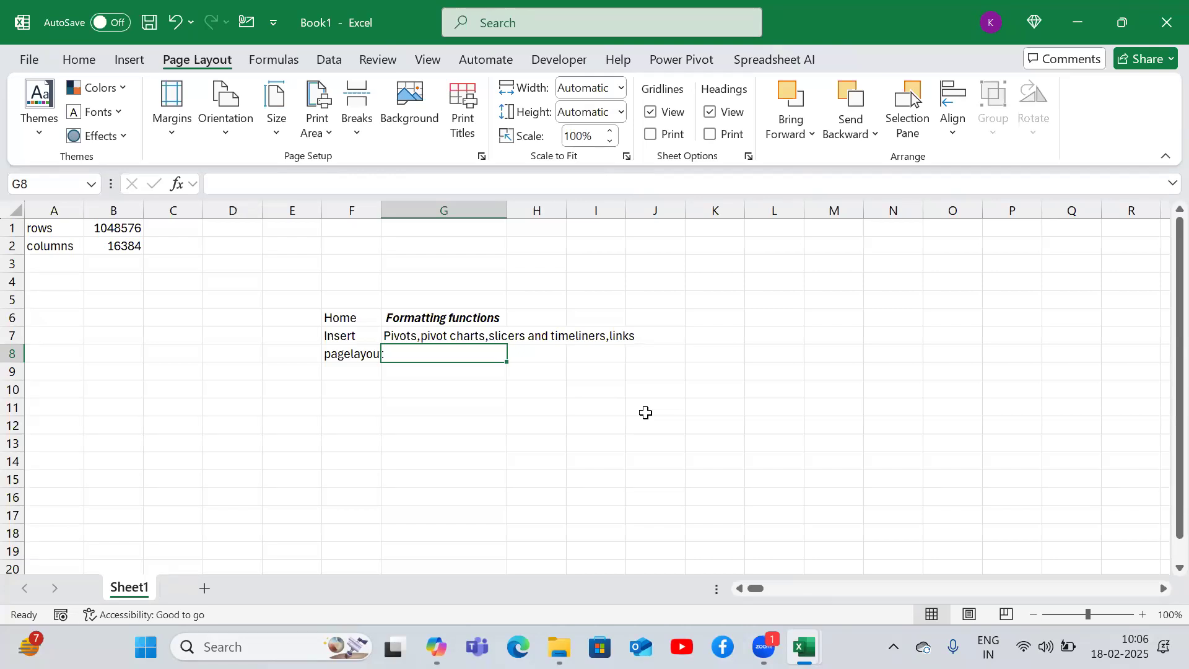
{"action": "key", "text": "Down"}
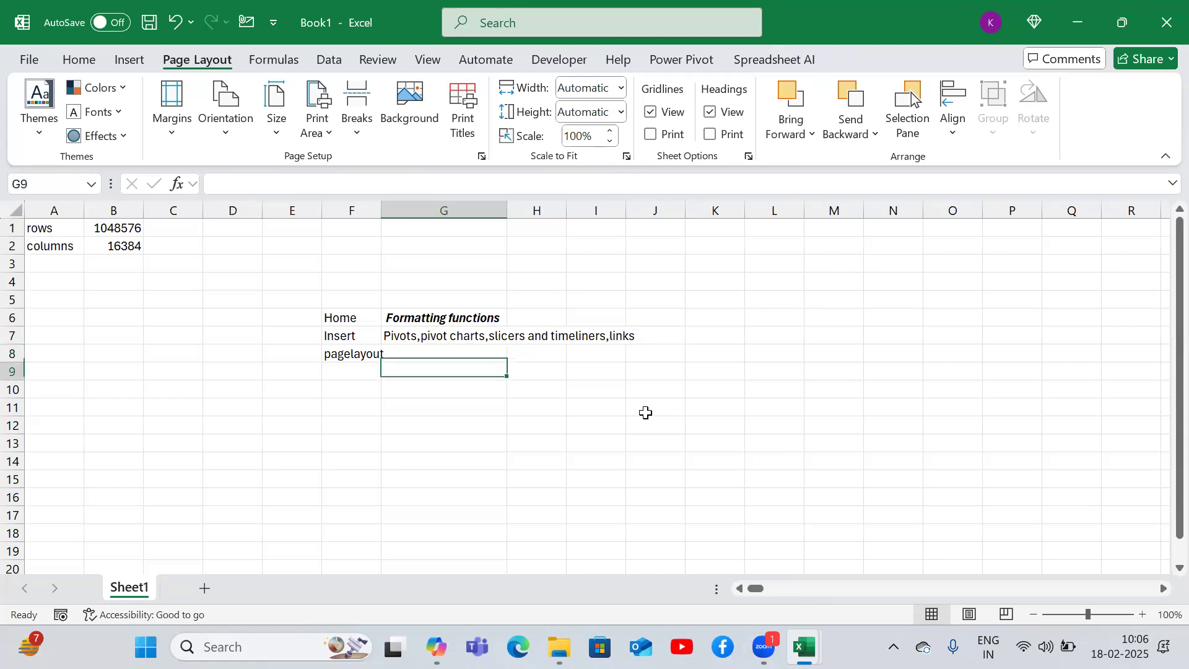
{"action": "key", "text": "Left"}
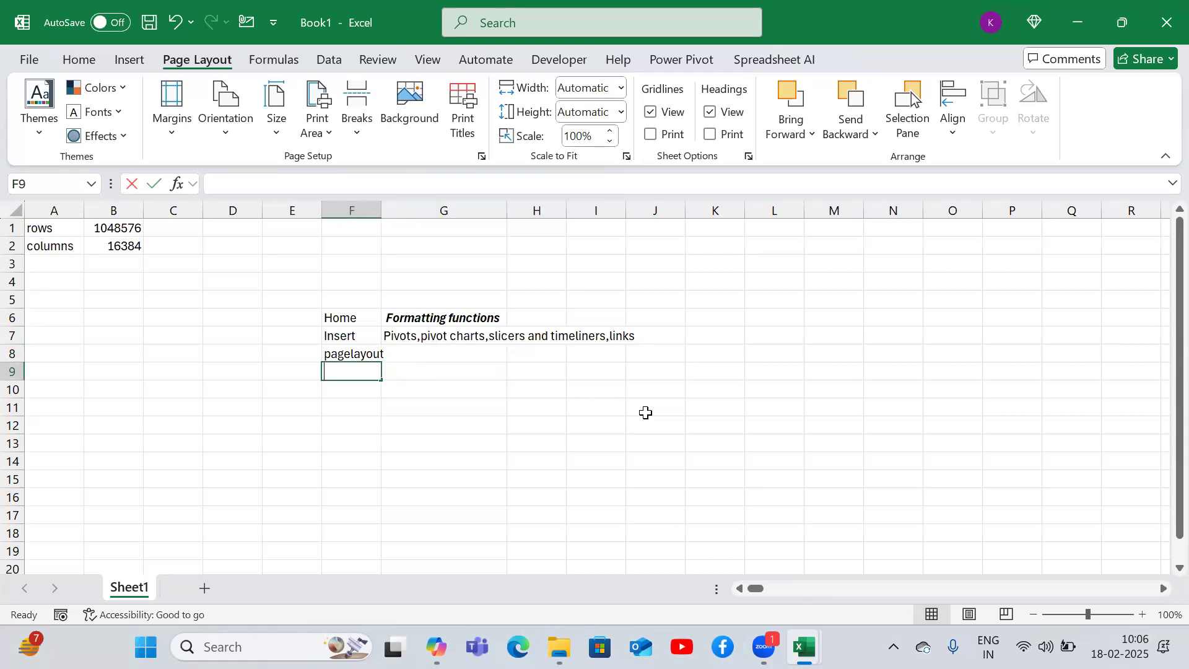
{"action": "type", "text": "Formulas"}
{"action": "key", "text": "Return"}
{"action": "key", "text": "Up"}
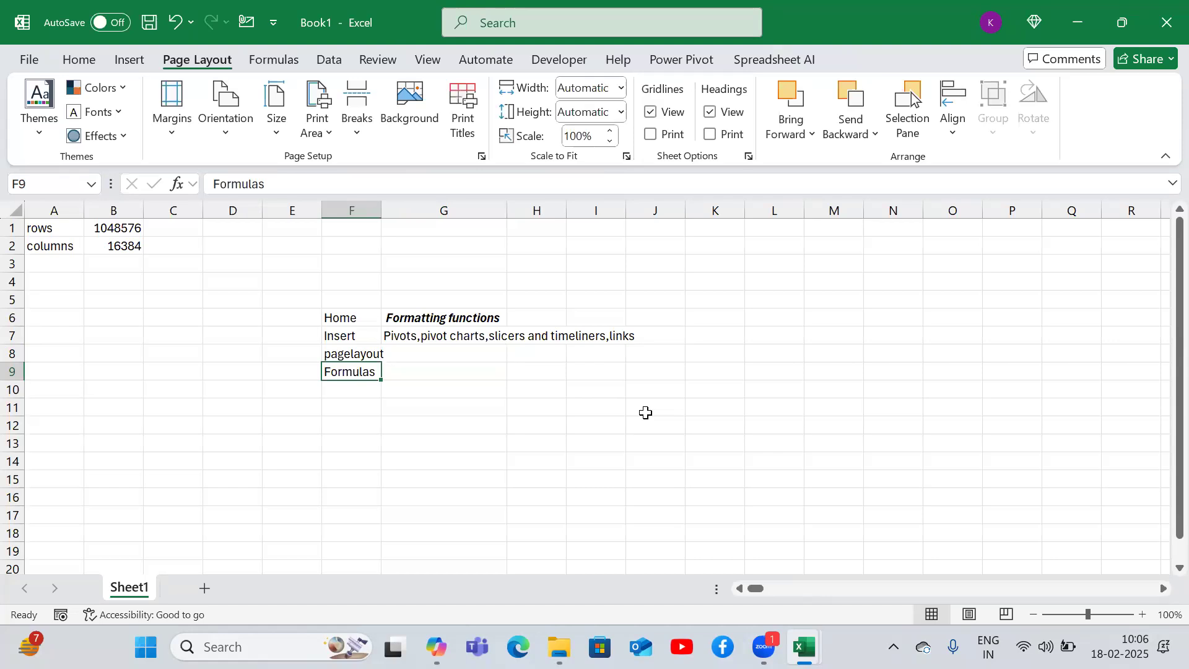
- Open the Data tab to review its sort and filter commands
{"action": "left_click", "coordinate": [331, 62]}
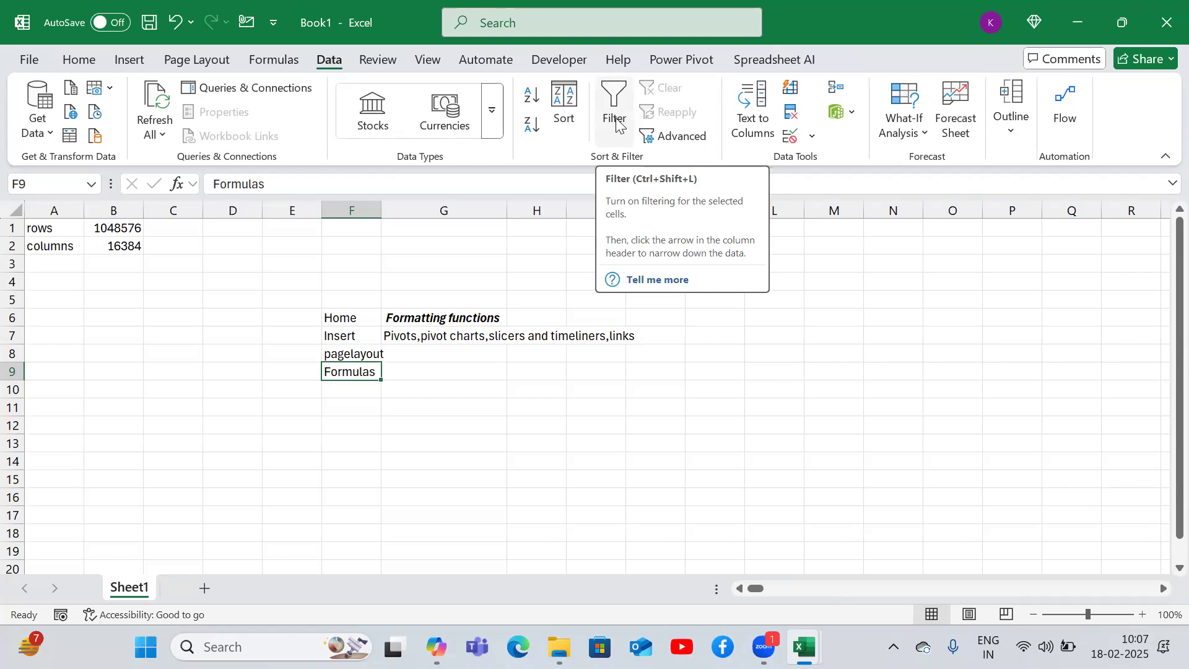
{"action": "key", "text": "Down"}
{"action": "key", "text": "Up"}
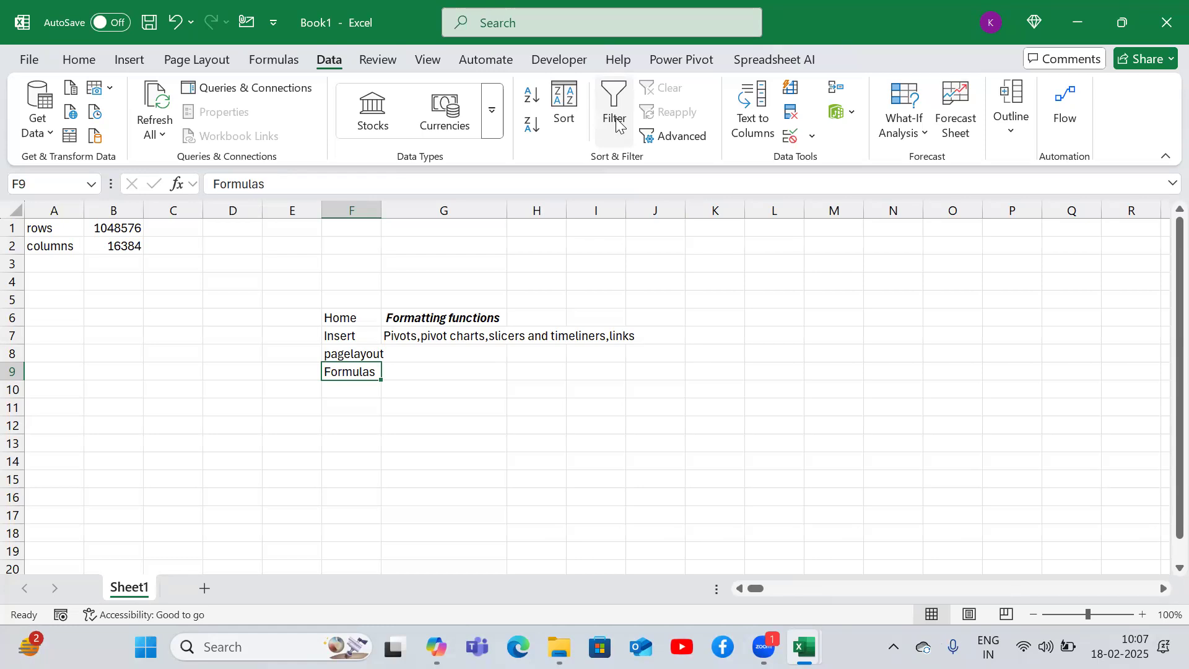
- Enter 'Text formulas' in G9 beside Formulas
{"action": "key", "text": "Right"}
{"action": "type", "text": "Te"}
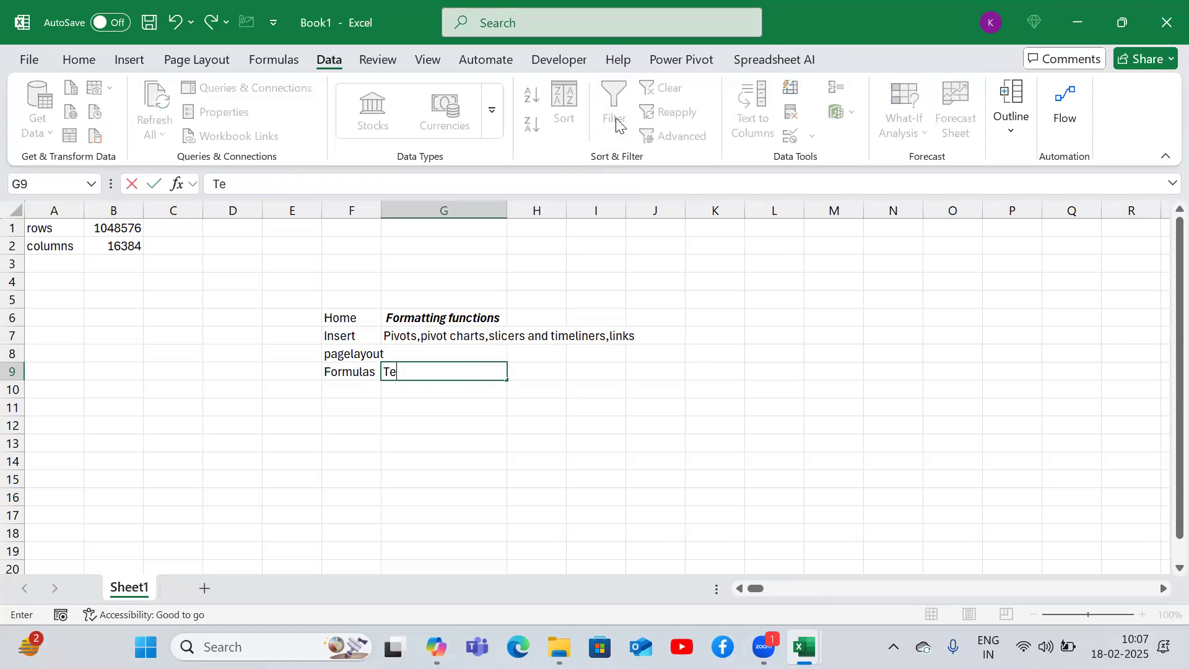
{"action": "type", "text": "xt formulas"}
{"action": "key", "text": "Return"}
{"action": "key", "text": "Up"}
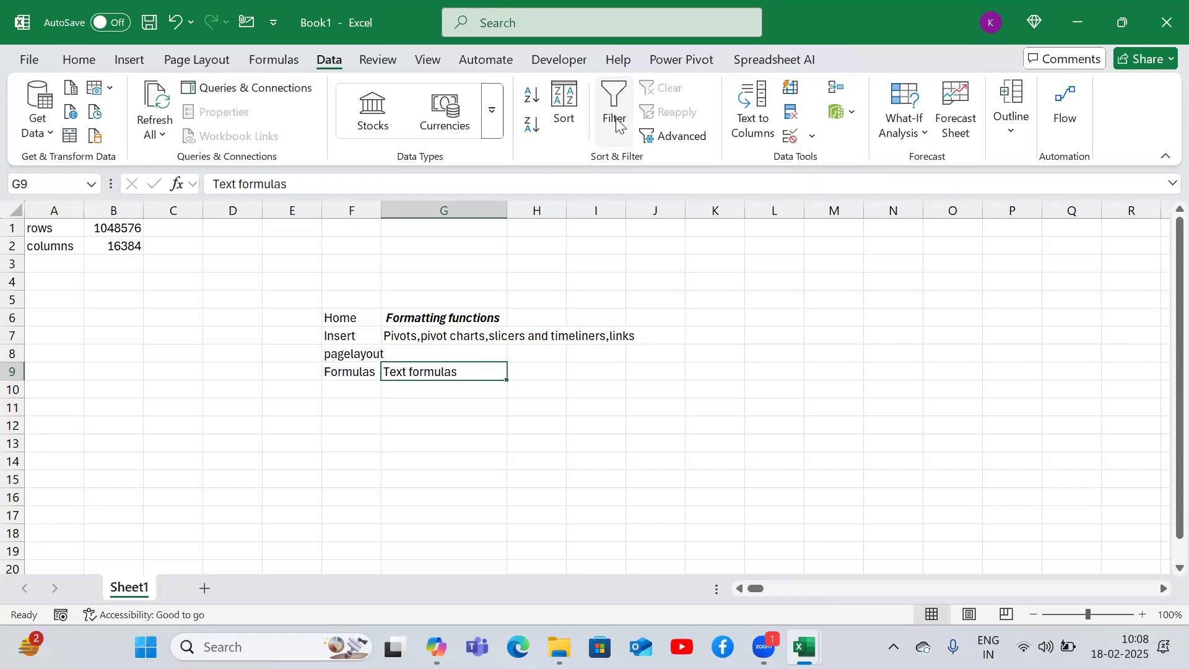
{"action": "key", "text": "Down"}
{"action": "key", "text": "Up"}
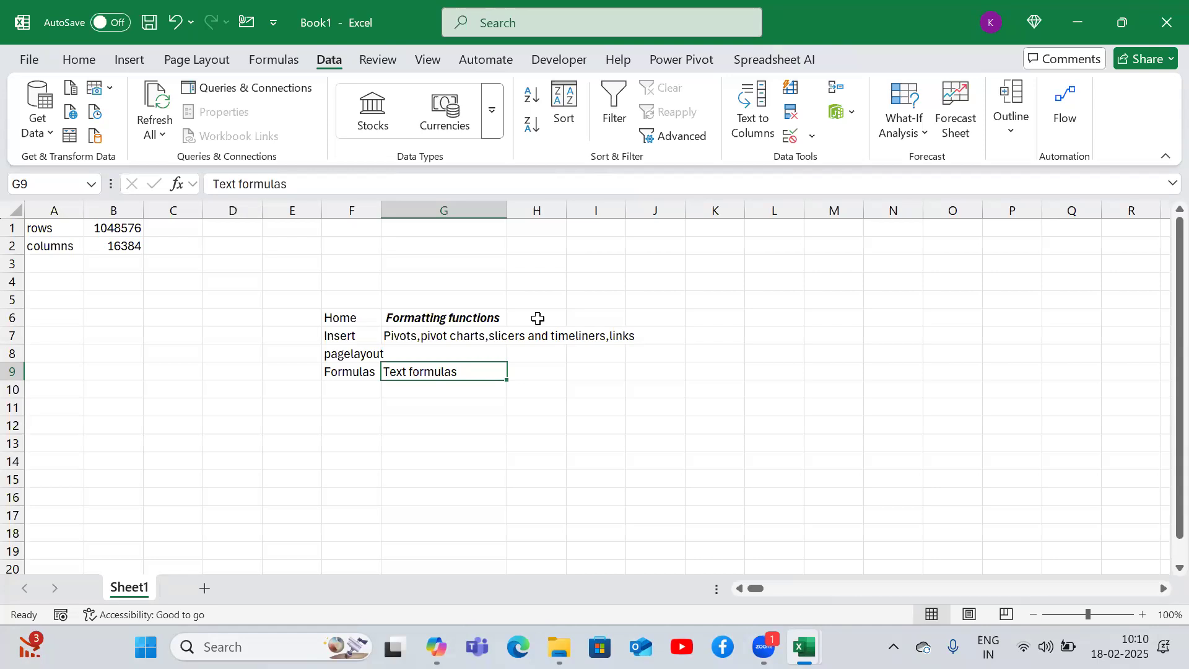
{"action": "double_click", "coordinate": [468, 373]}
{"action": "type", "text": ","}
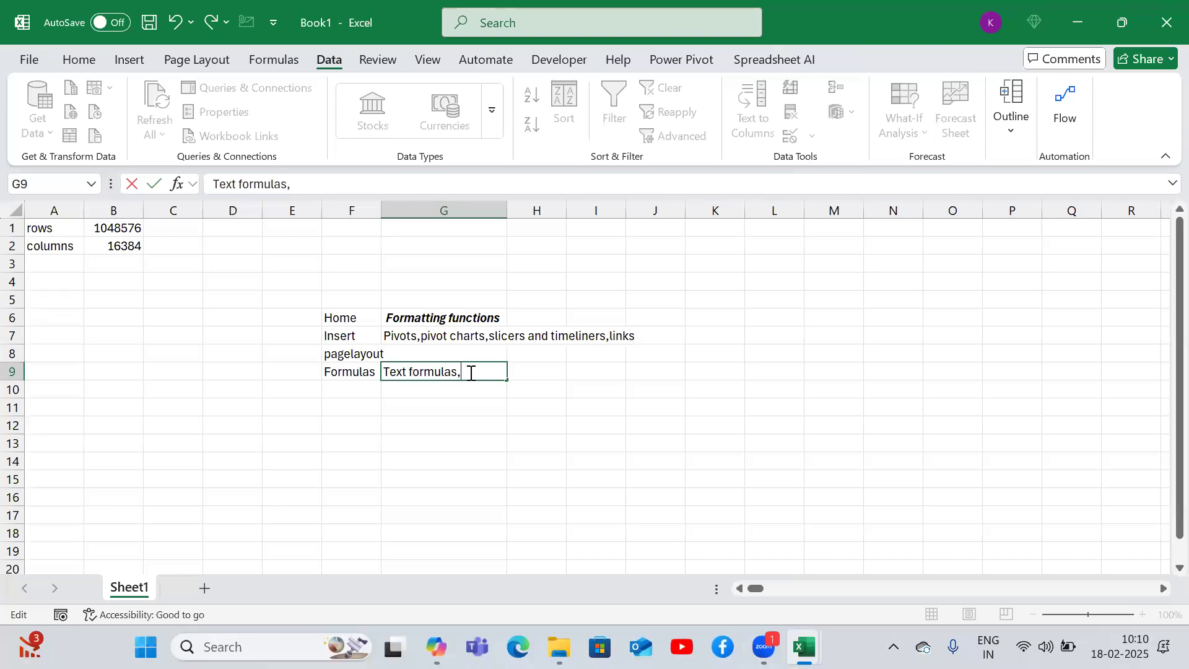
{"action": "key", "text": "BackSpace"}
{"action": "key", "text": "Return"}
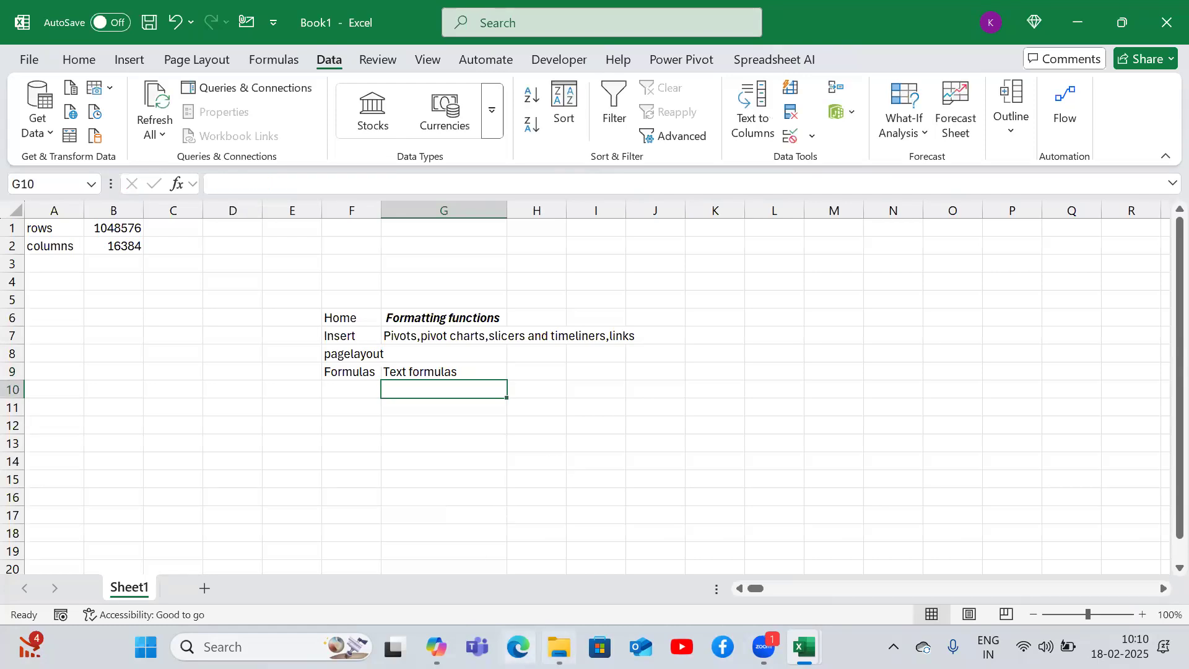
- Open File Explorer and browse the Downloads folder, looking into the drive-download folder
{"action": "left_click", "coordinate": [559, 647]}
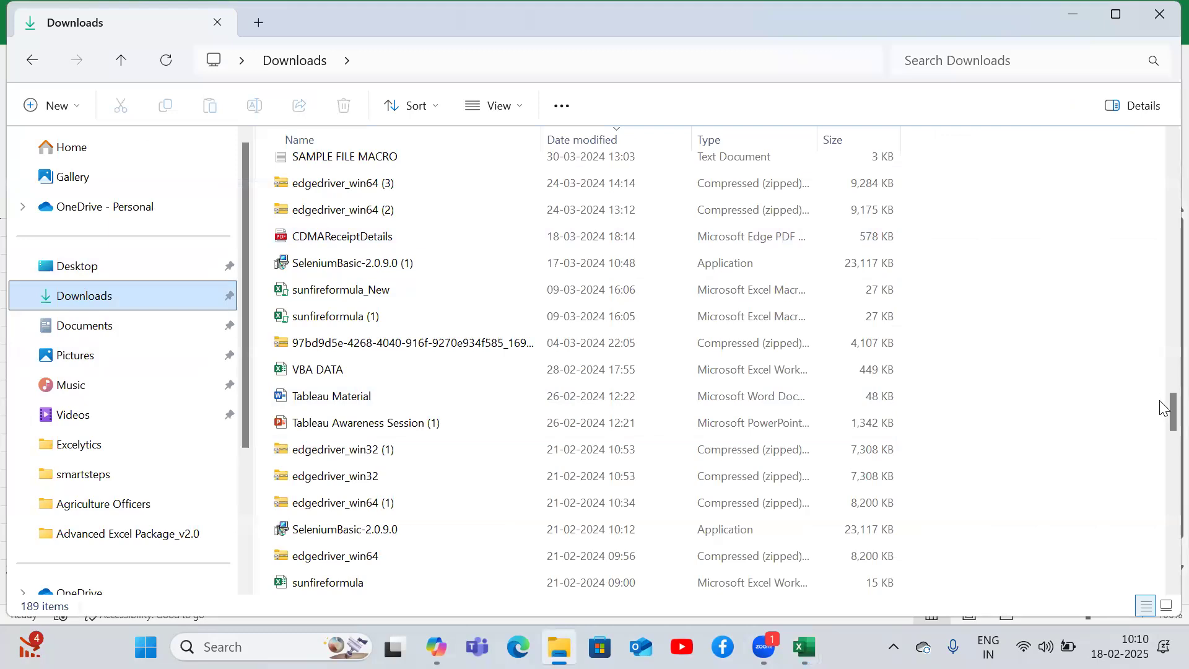
{"action": "scroll", "coordinate": [1162, 377], "scroll_direction": "up", "scroll_amount": 10}
{"action": "left_click_drag", "start_coordinate": [1162, 362], "coordinate": [1163, 163]}
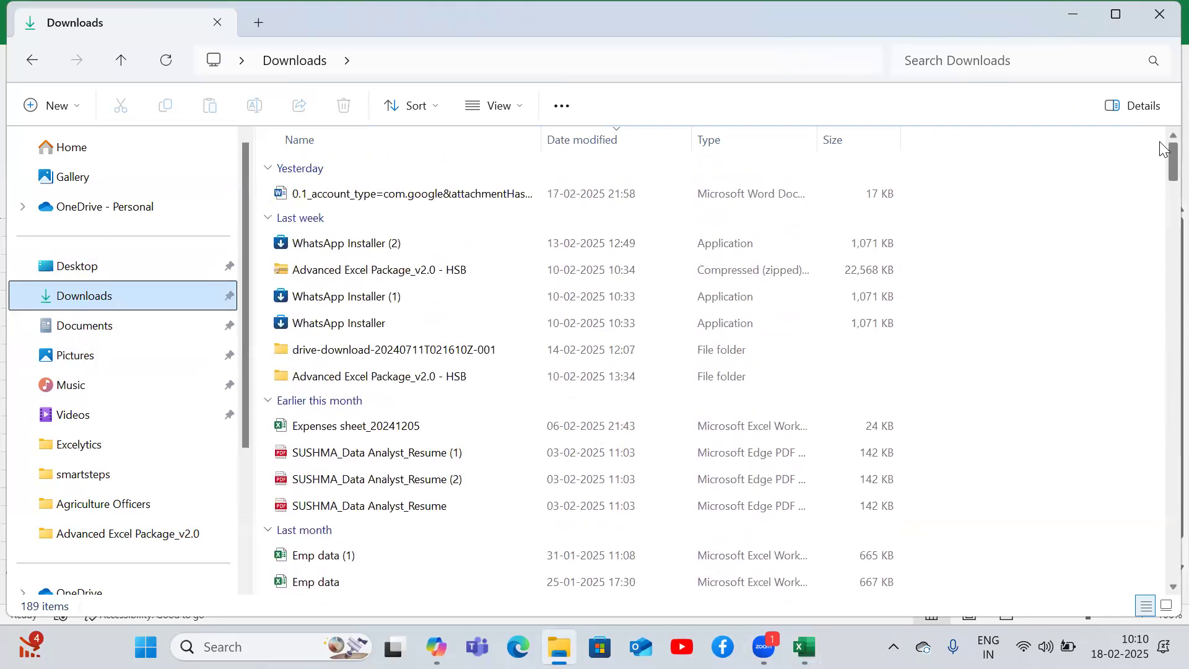
{"action": "left_click", "coordinate": [362, 357]}
{"action": "double_click", "coordinate": [362, 354]}
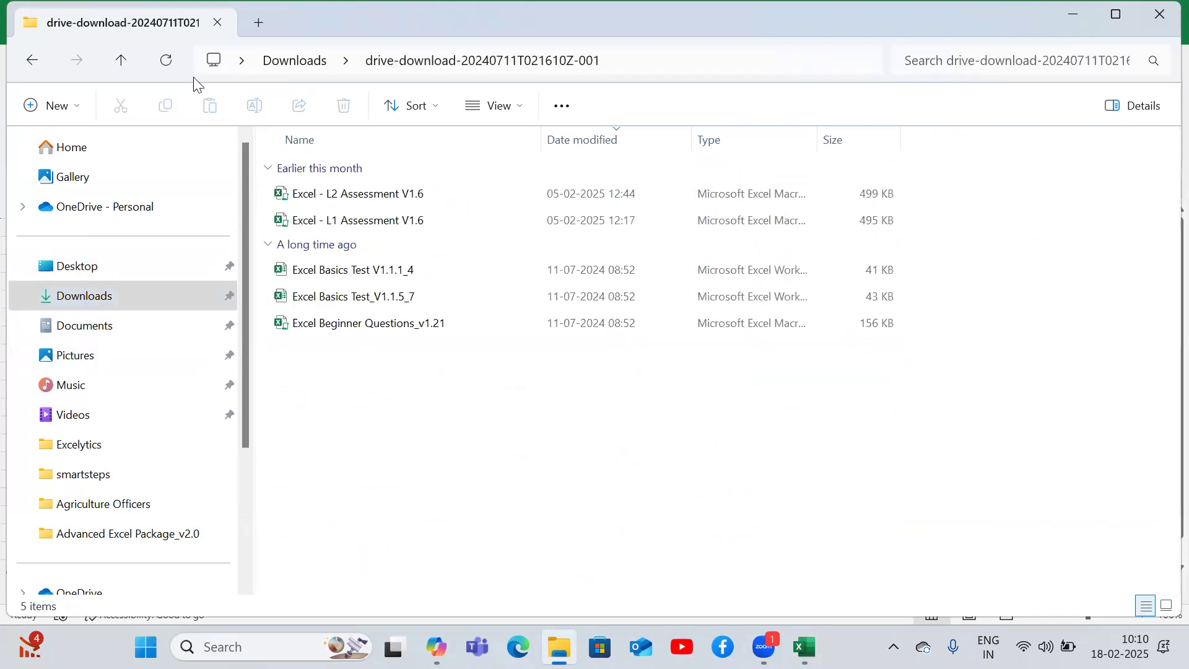
{"action": "left_click", "coordinate": [29, 62]}
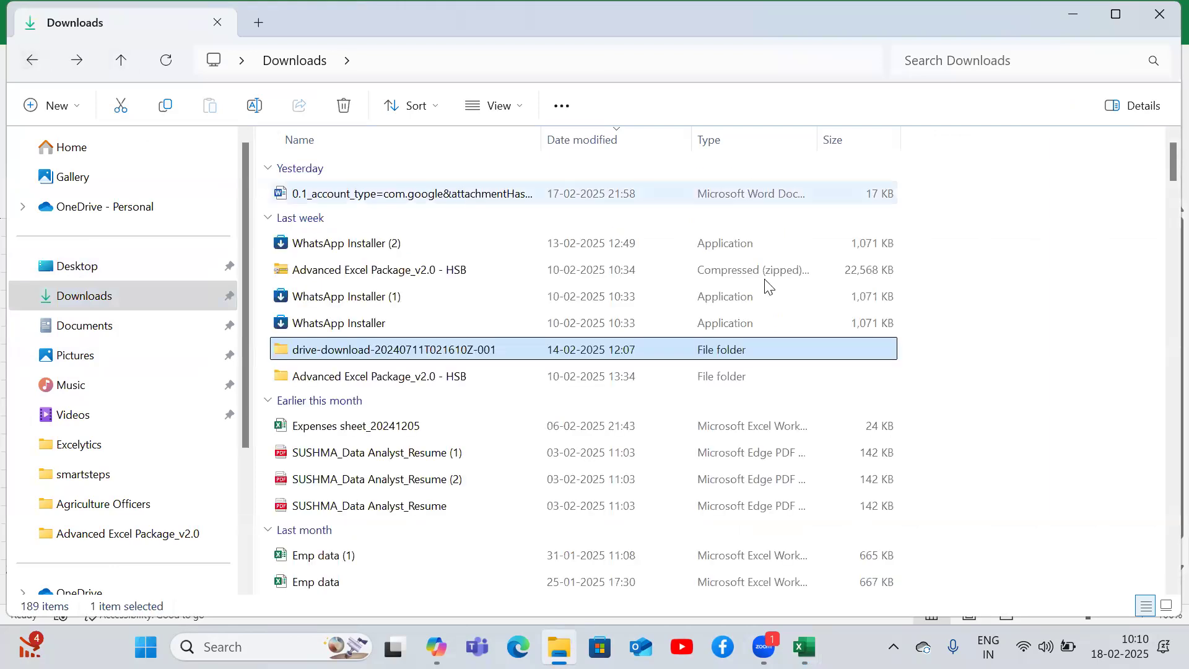
- Navigate into the Batch - B00507 Adv Excel folder and look inside its Tasks folder
{"action": "left_click_drag", "start_coordinate": [1164, 164], "coordinate": [1163, 557]}
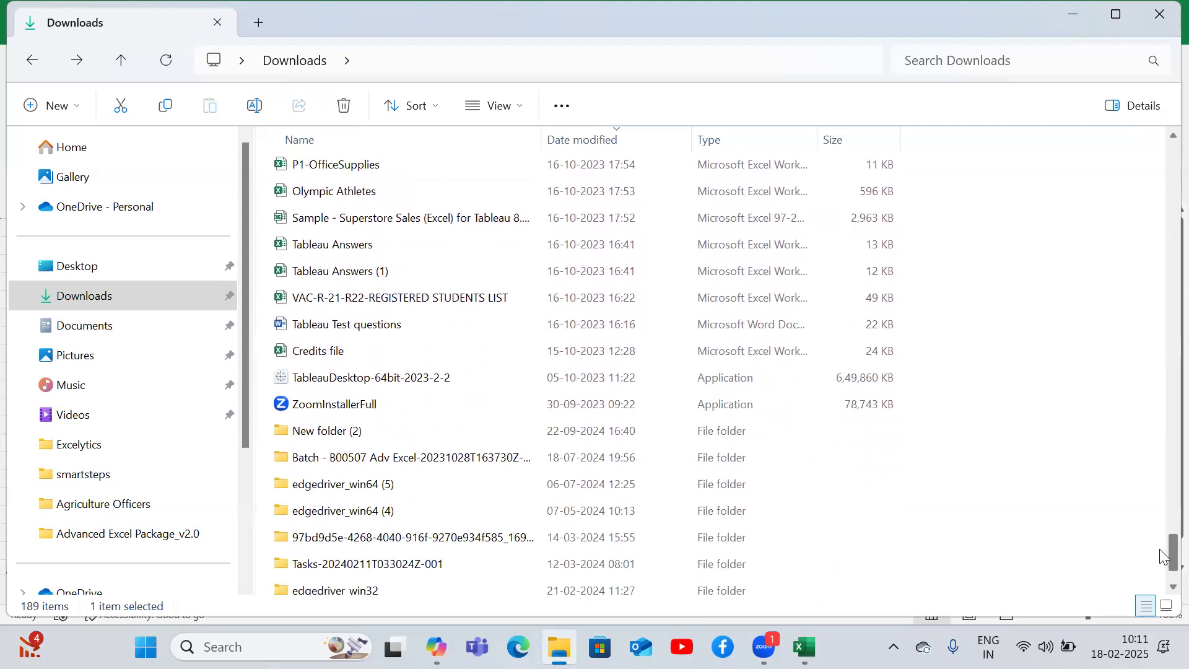
{"action": "double_click", "coordinate": [500, 456]}
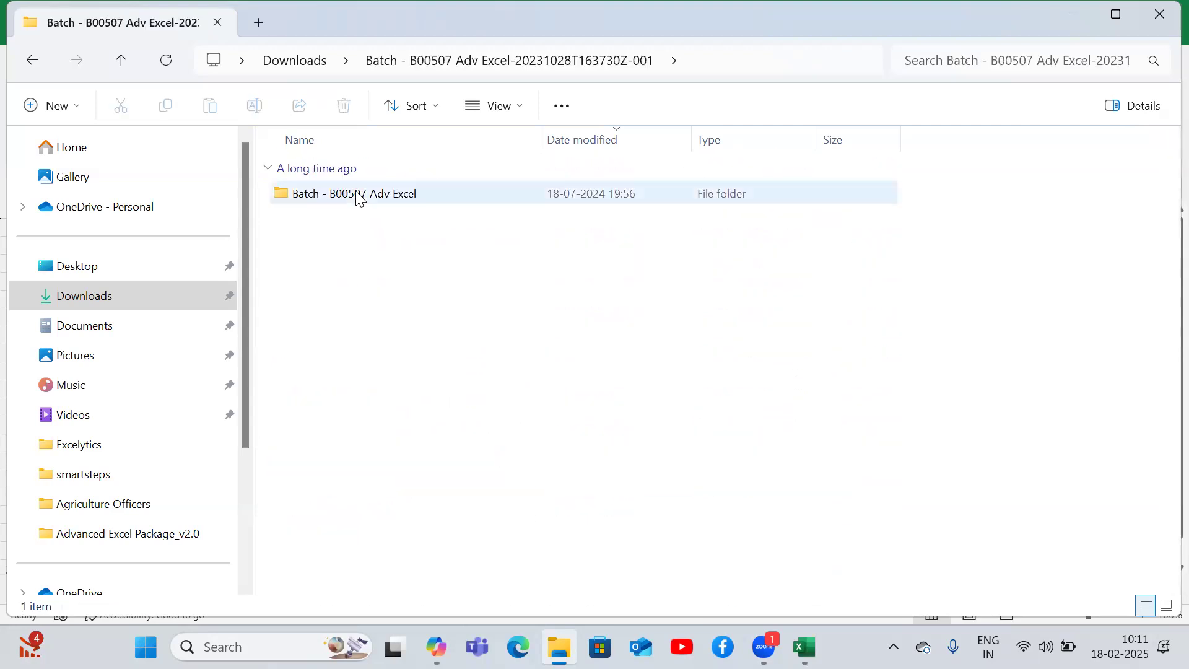
{"action": "double_click", "coordinate": [358, 197]}
{"action": "left_click", "coordinate": [322, 273]}
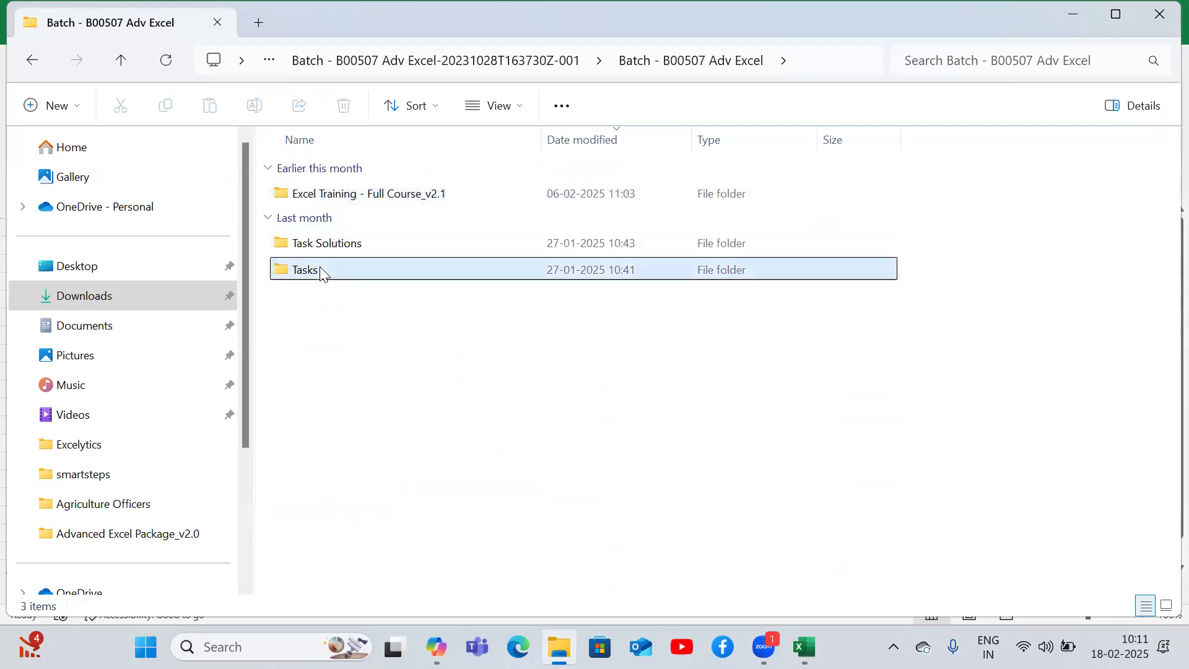
{"action": "double_click", "coordinate": [322, 273]}
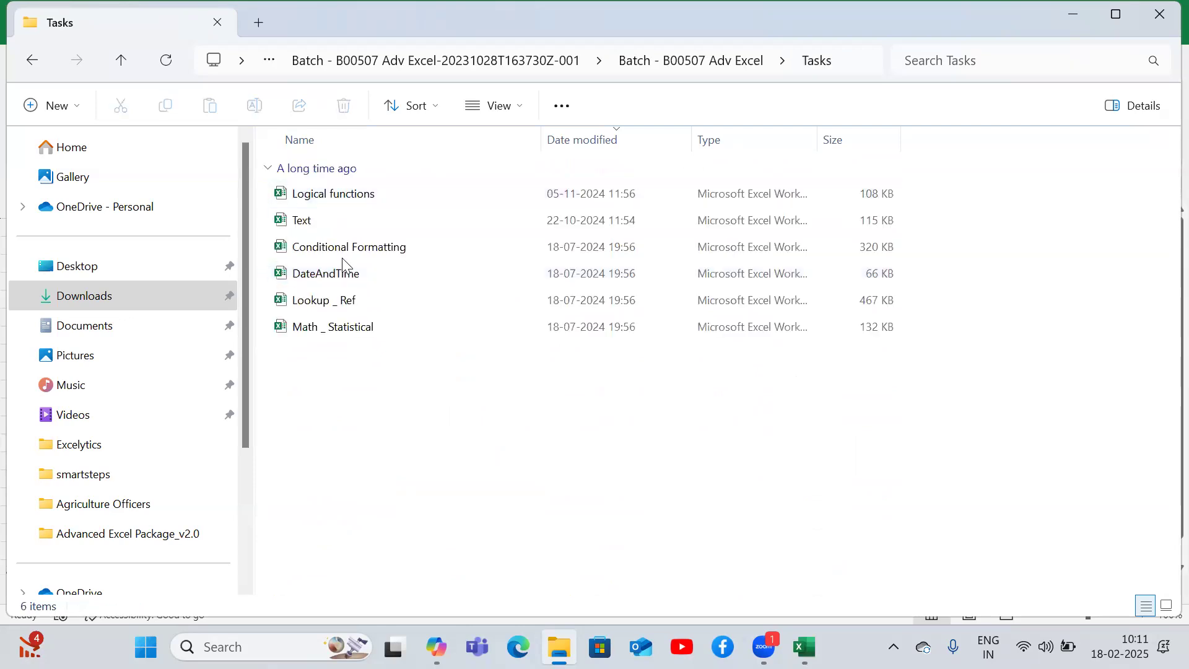
{"action": "left_click", "coordinate": [38, 59]}
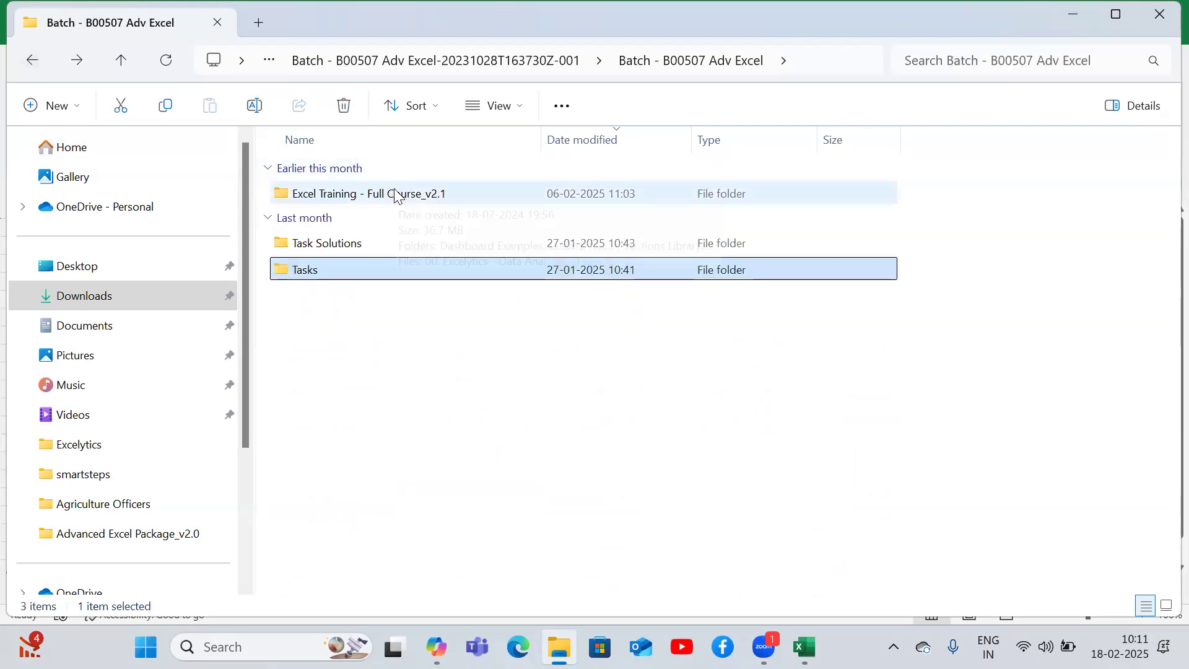
- Open the Excel Training - Full Course_v2.1 folder, view the Data Analytics Stages presentation and close it
{"action": "double_click", "coordinate": [372, 194]}
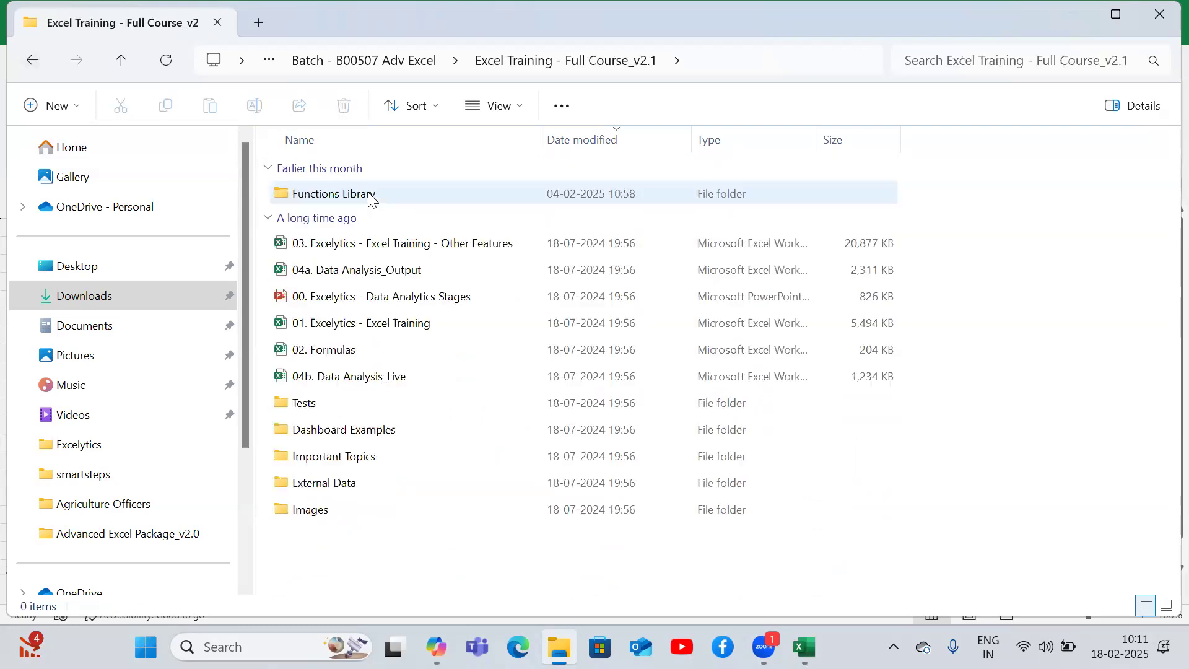
{"action": "double_click", "coordinate": [361, 303]}
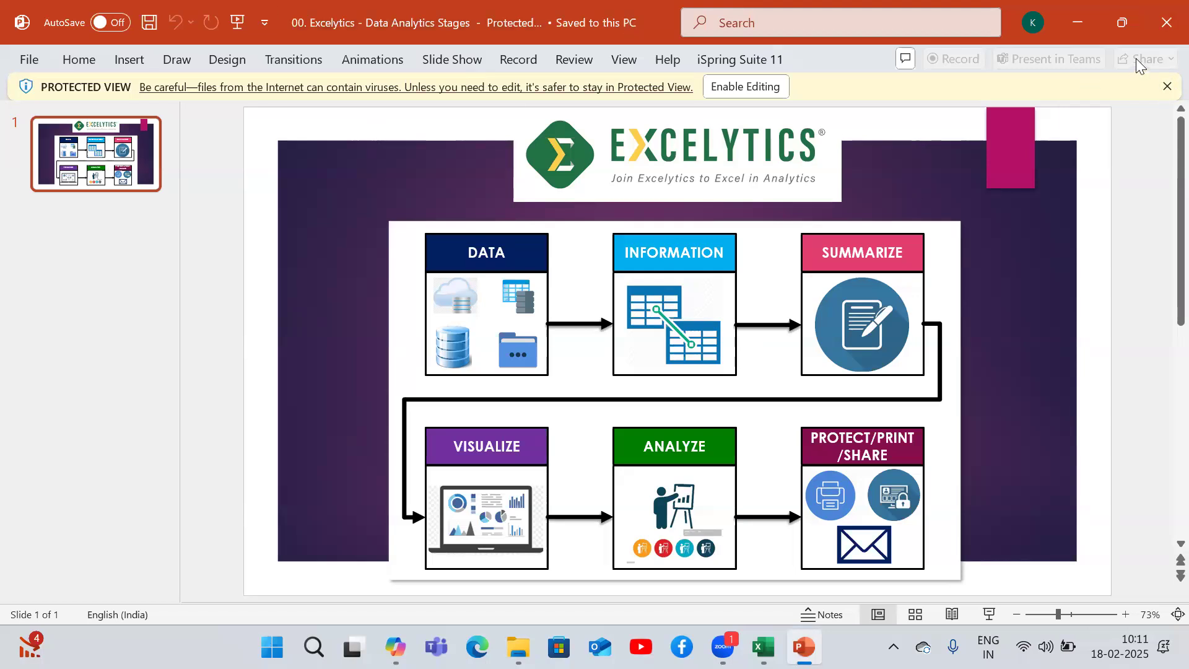
{"action": "left_click", "coordinate": [1166, 10]}
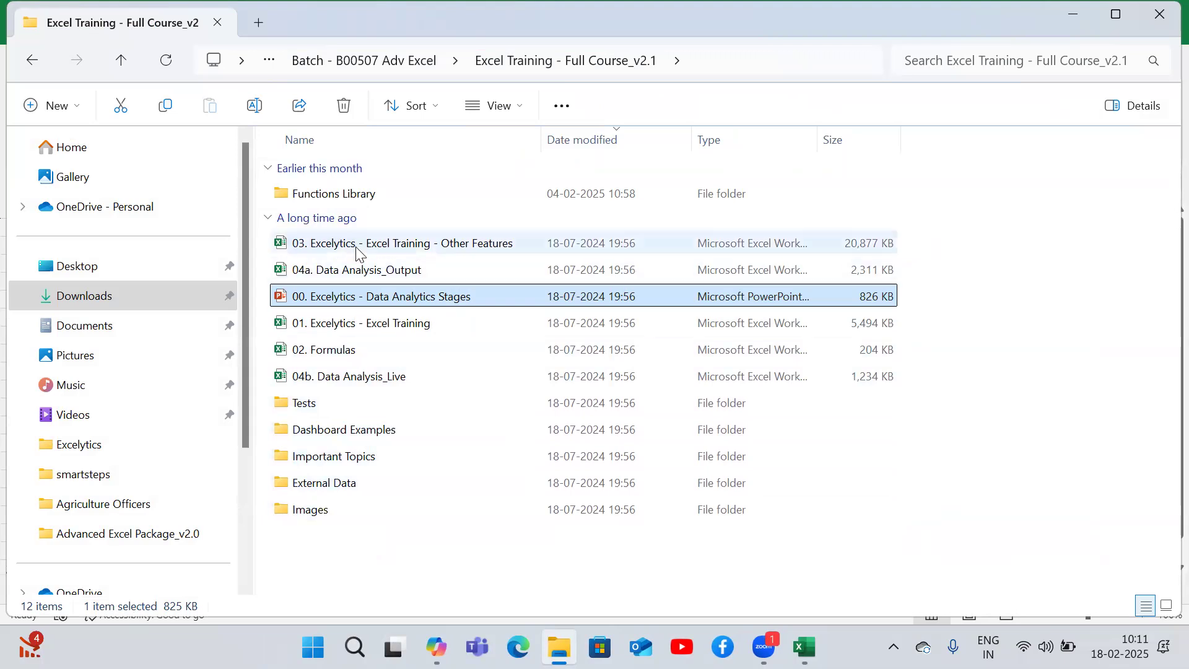
- Return to the Tasks folder, pick the Text workbook and switch to it in Excel
{"action": "left_click", "coordinate": [37, 62]}
{"action": "left_click", "coordinate": [322, 269]}
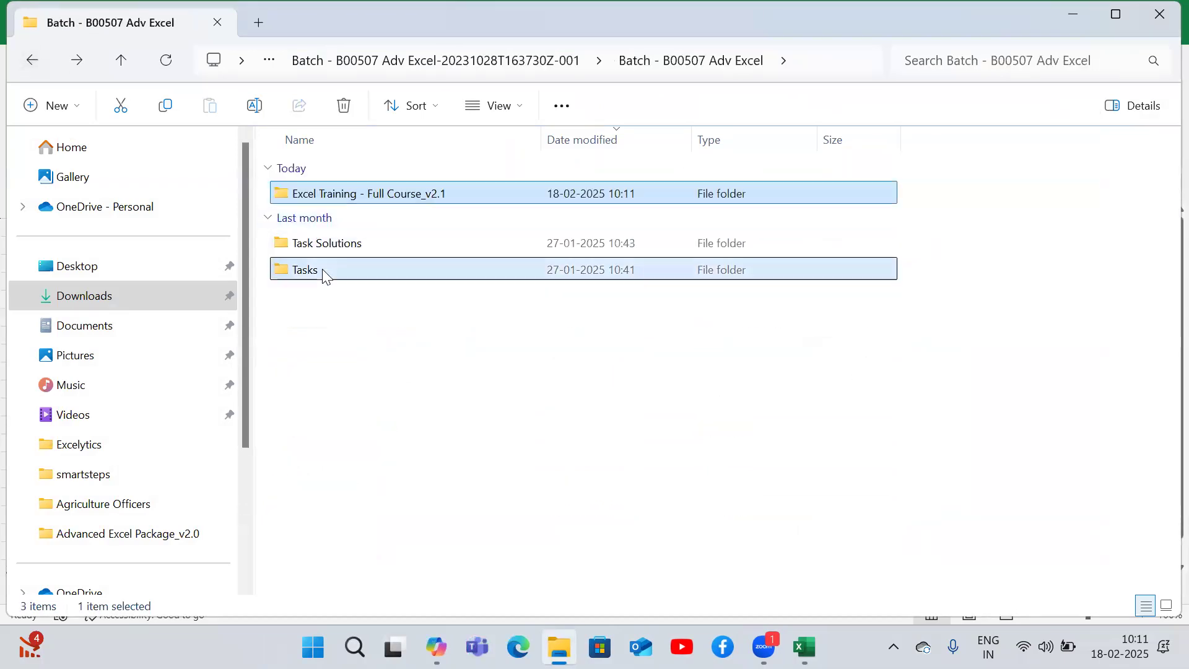
{"action": "double_click", "coordinate": [322, 269]}
{"action": "left_click", "coordinate": [320, 217]}
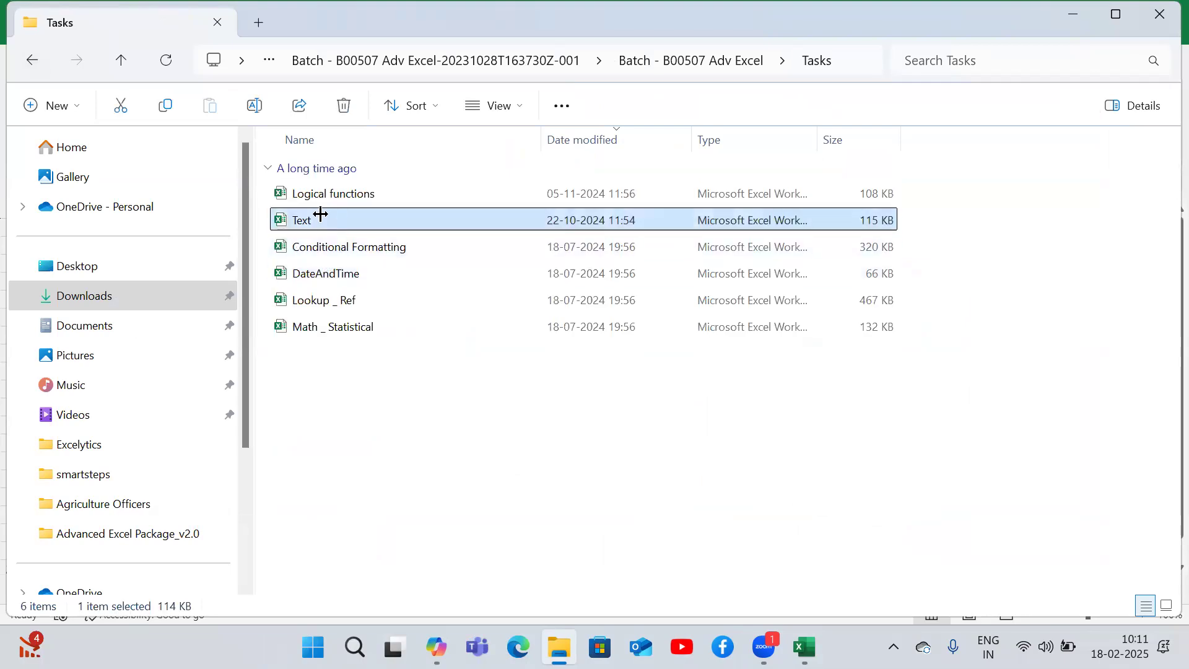
{"action": "key", "text": "alt+Tab"}
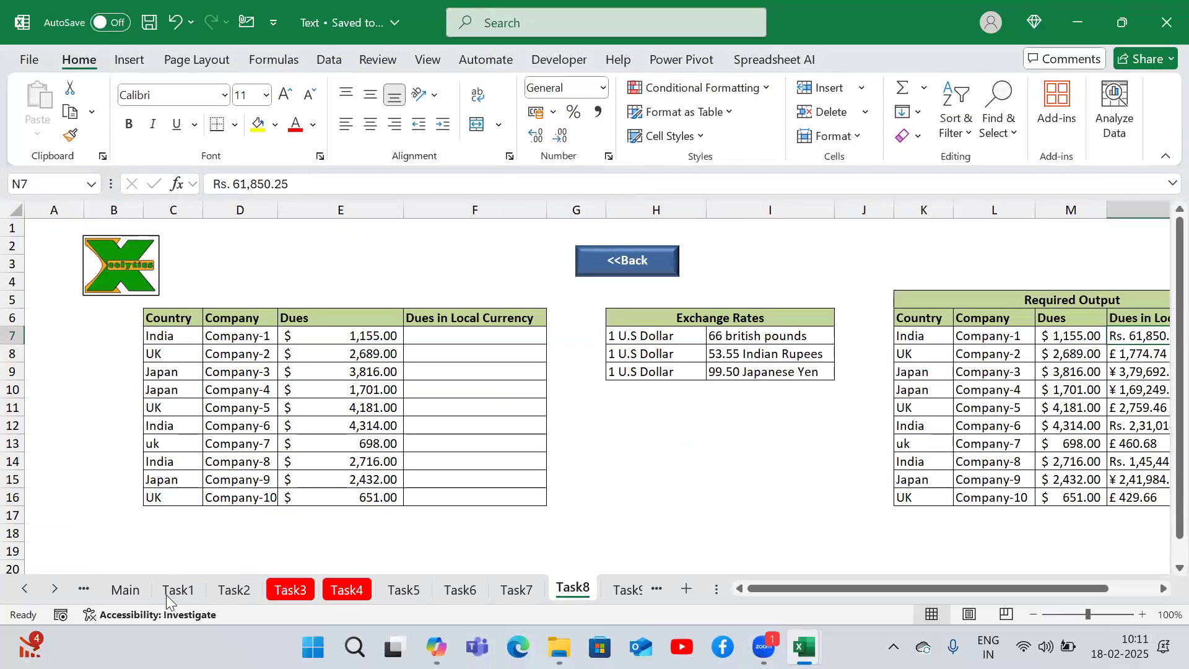
- Open the Task1 sheet and examine its No.Of Spaces column beside the input texts
{"action": "left_click", "coordinate": [167, 594]}
{"action": "left_click", "coordinate": [604, 337]}
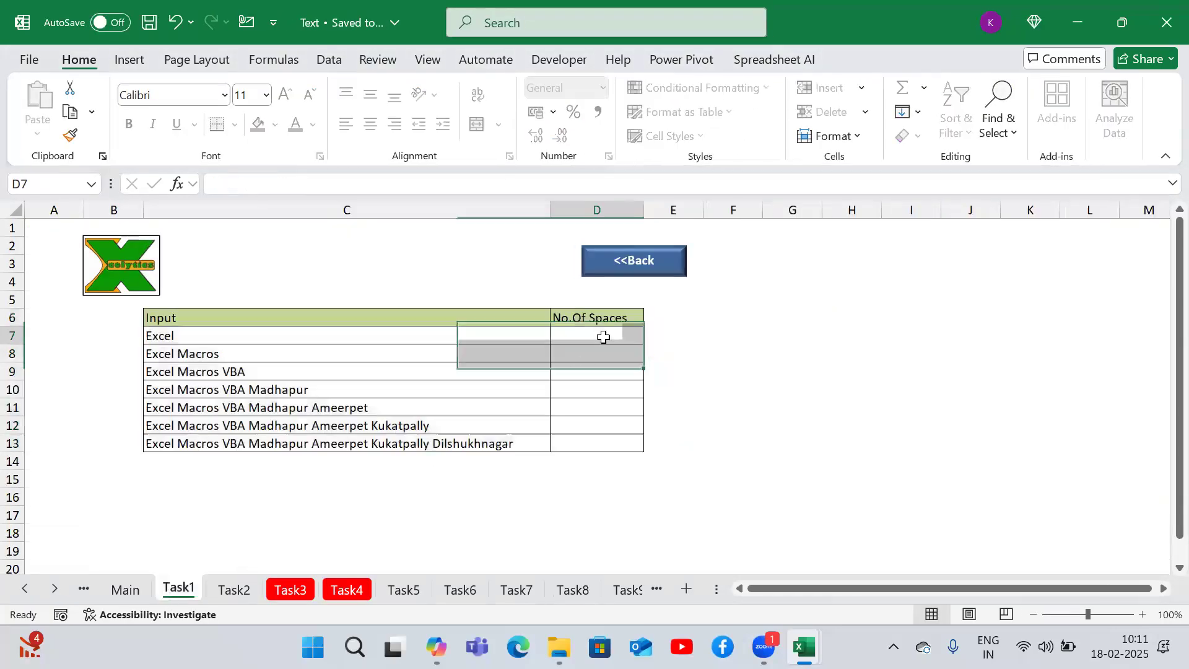
{"action": "key", "text": "shift+Down"}
{"action": "key", "text": "shift+Down"}
{"action": "key", "text": "shift+Down"}
{"action": "key", "text": "shift+Down"}
{"action": "key", "text": "shift+Down"}
{"action": "key", "text": "shift+Down"}
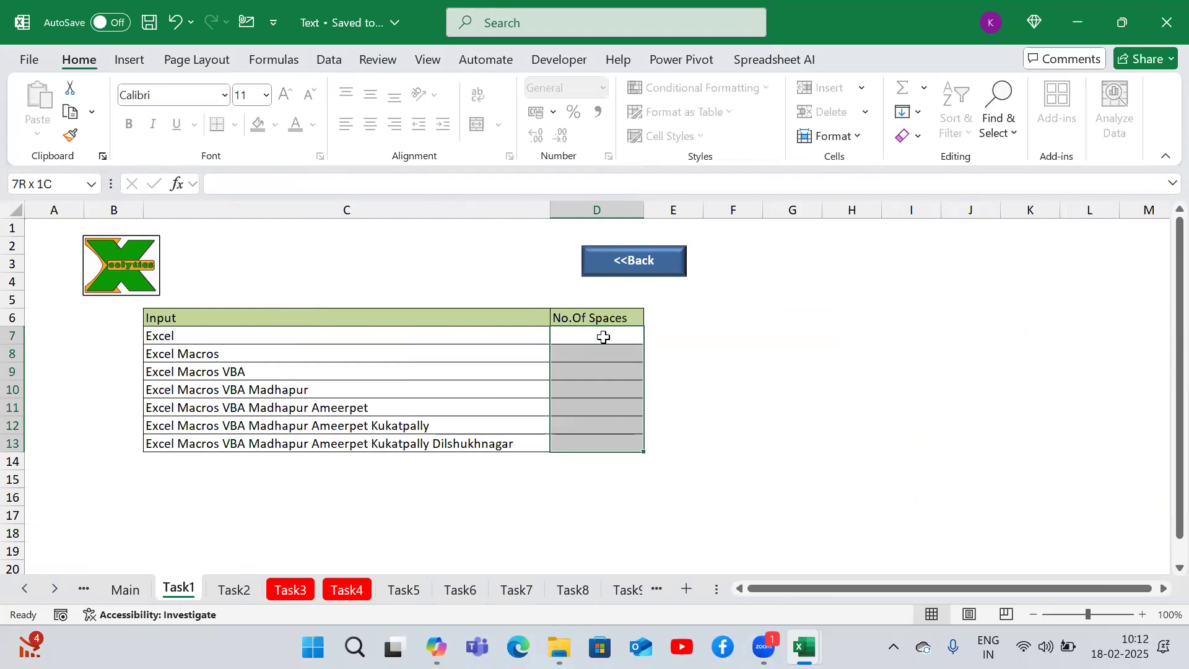
{"action": "key", "text": "Down"}
{"action": "key", "text": "Up"}
{"action": "key", "text": "Down"}
{"action": "key", "text": "Down"}
{"action": "key", "text": "Down"}
{"action": "key", "text": "Down"}
{"action": "key", "text": "Down"}
{"action": "key", "text": "Down"}
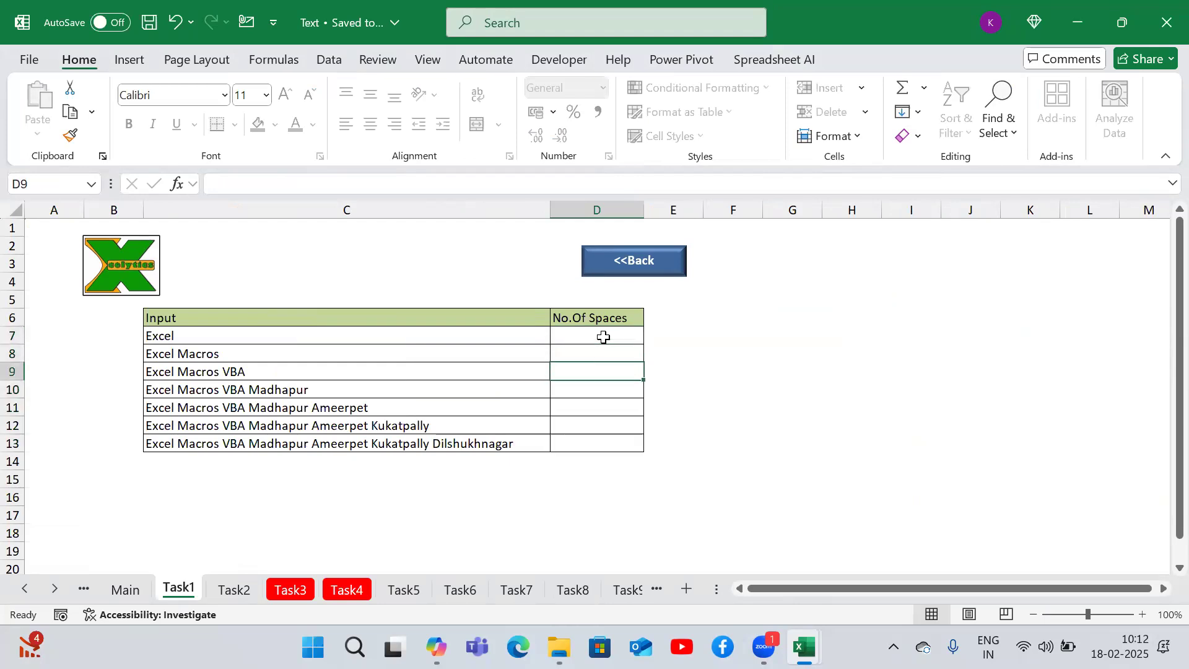
{"action": "key", "text": "Down"}
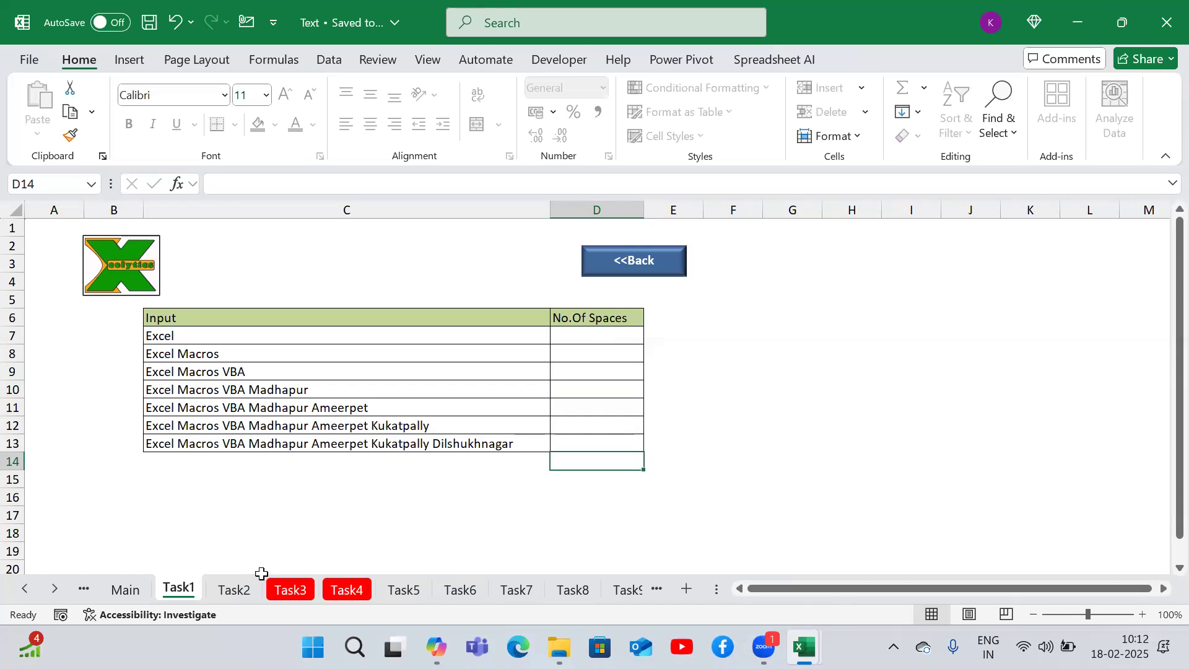
- Open the Task2 sheet and select the required last-name outputs to examine them
{"action": "left_click", "coordinate": [234, 592]}
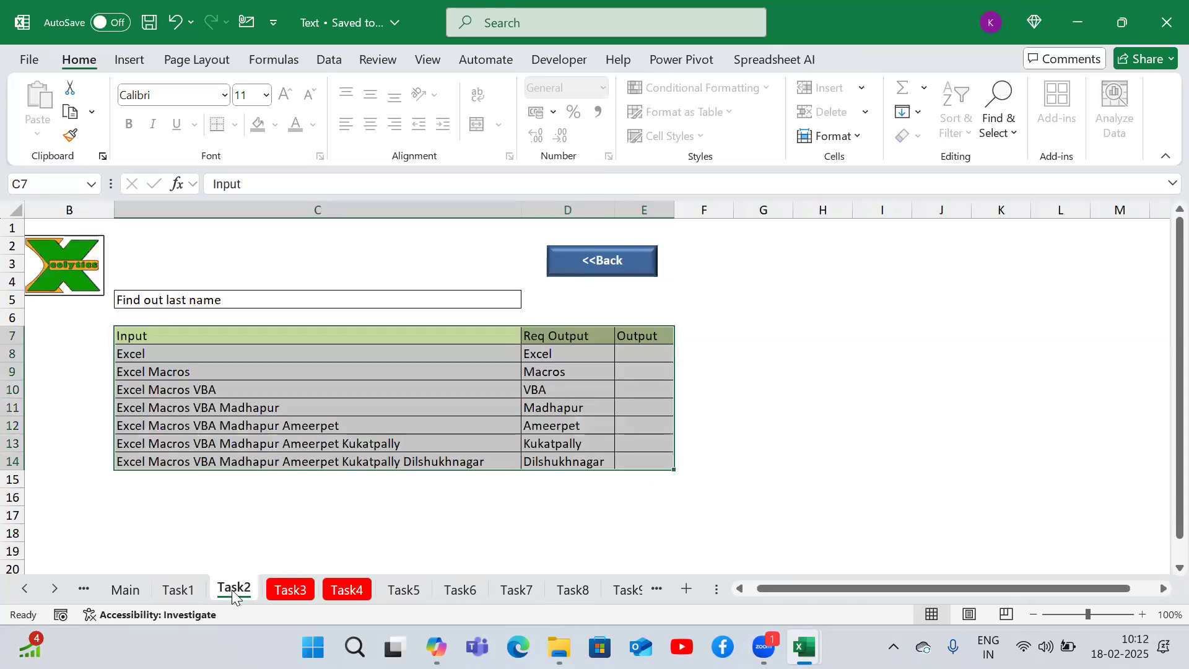
{"action": "left_click", "coordinate": [558, 354]}
{"action": "left_click_drag", "start_coordinate": [560, 421], "coordinate": [562, 458]}
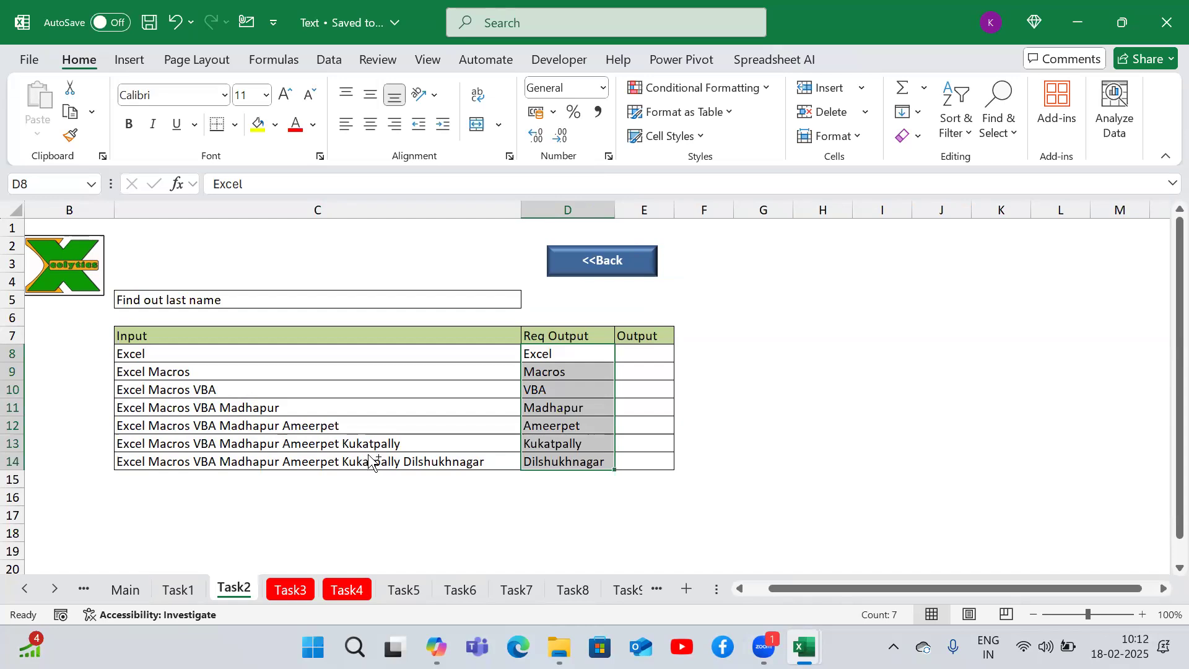
- Step through the Task3, Task4 and Task5 sheets of the workbook
{"action": "key", "text": "ctrl+Page_Down"}
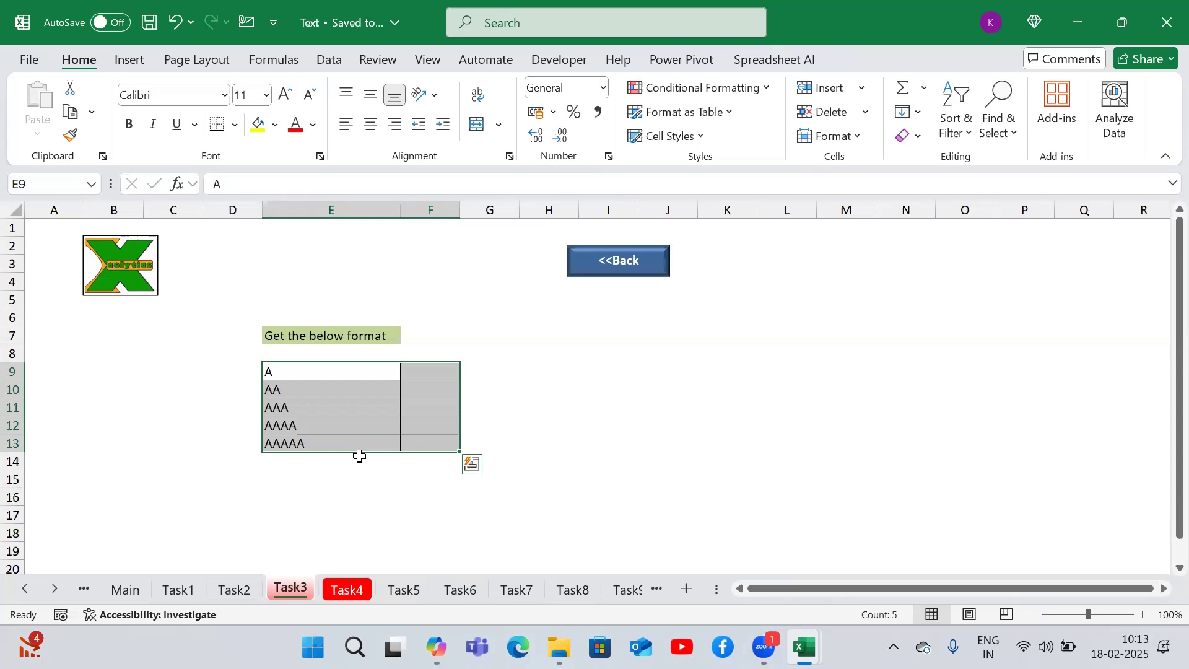
{"action": "key", "text": "ctrl+Page_Down"}
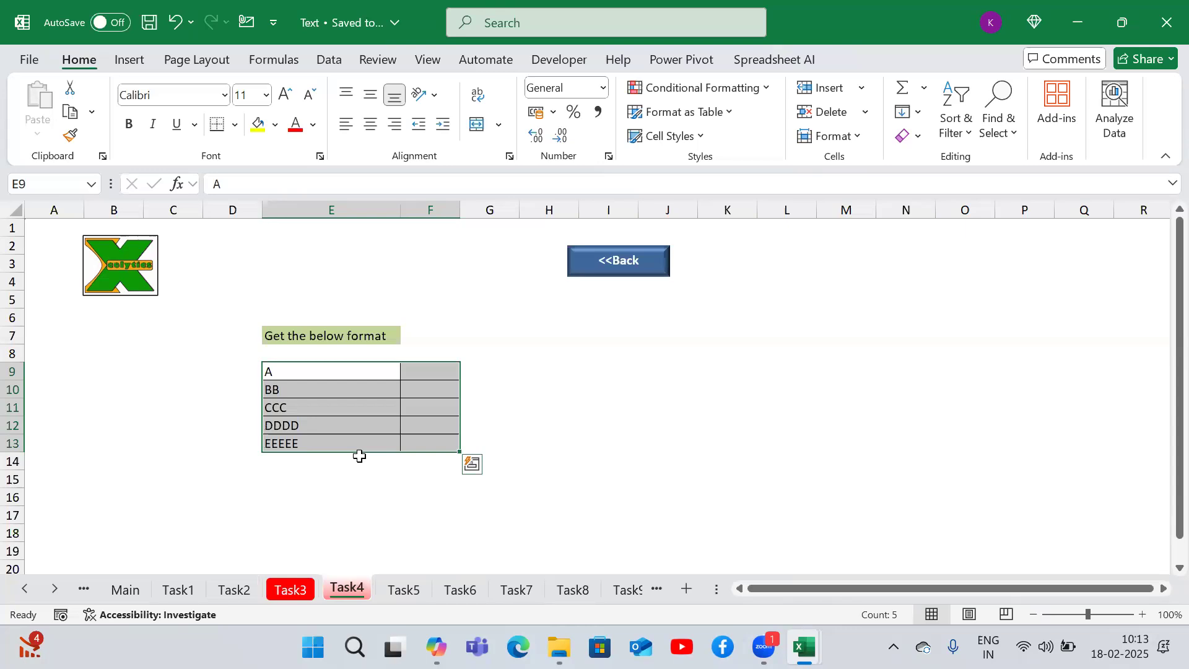
{"action": "key", "text": "ctrl+Page_Down"}
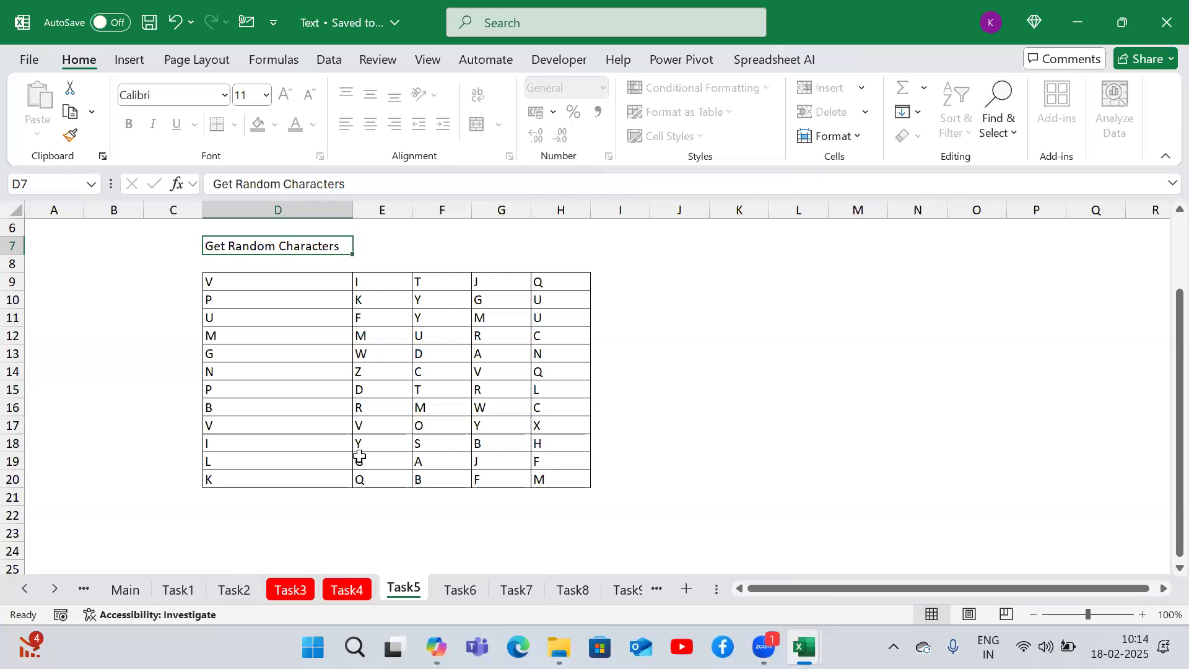
- Step through the Task6 to Task11 sheets of the Text workbook
{"action": "key", "text": "ctrl+Page_Down"}
{"action": "key", "text": "ctrl+Page_Down"}
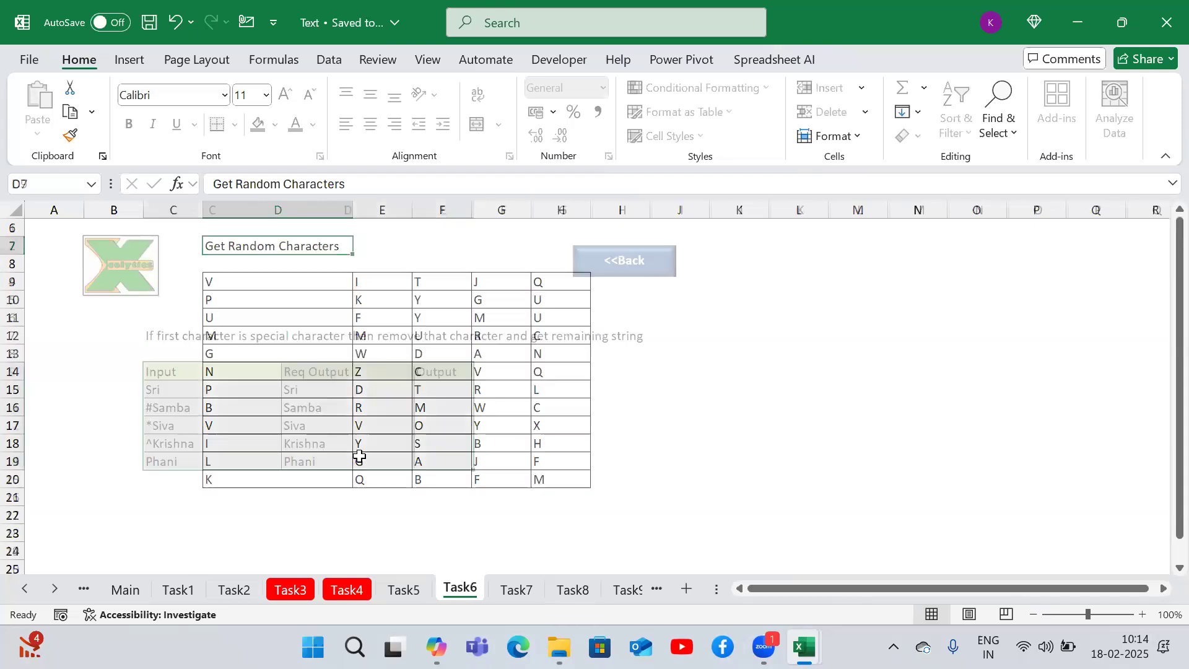
{"action": "key", "text": "ctrl+Page_Up"}
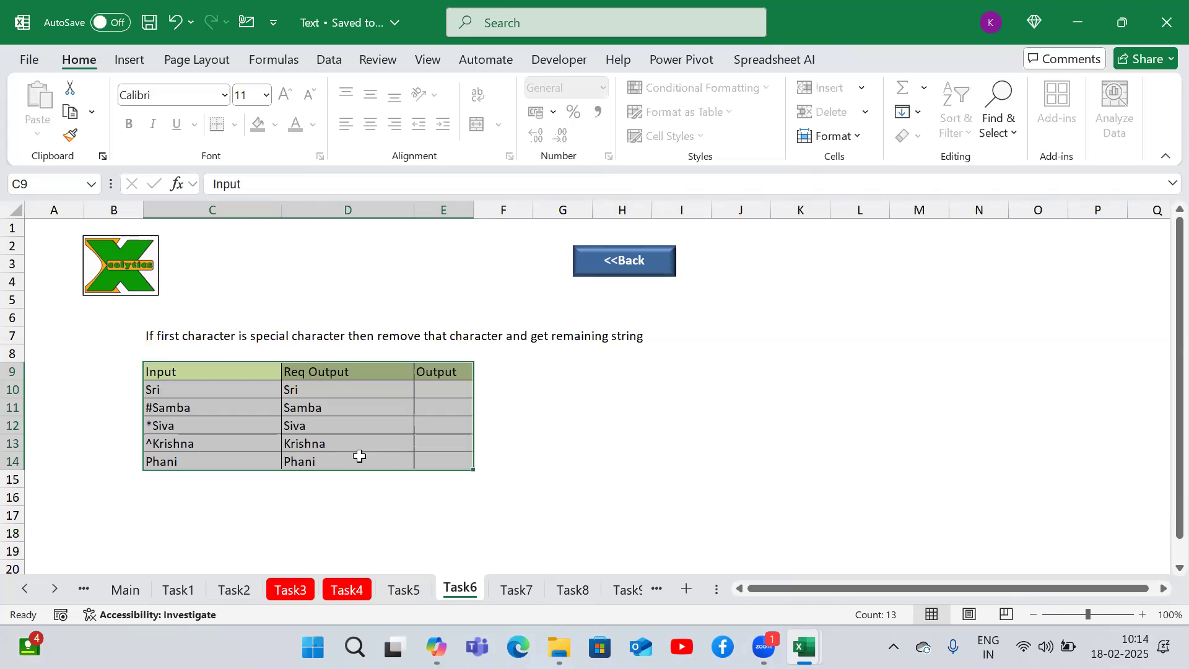
{"action": "key", "text": "ctrl+Page_Down"}
{"action": "key", "text": "ctrl+Page_Down"}
{"action": "key", "text": "ctrl+Page_Down"}
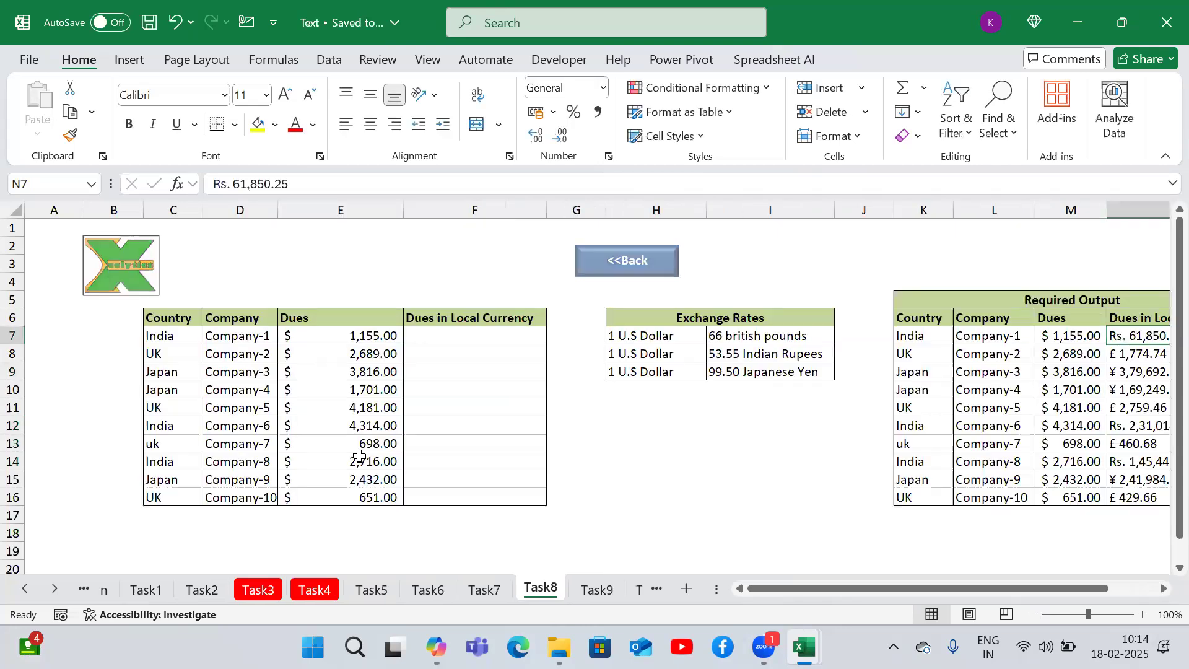
{"action": "key", "text": "ctrl+Page_Down"}
{"action": "key", "text": "ctrl+Page_Down"}
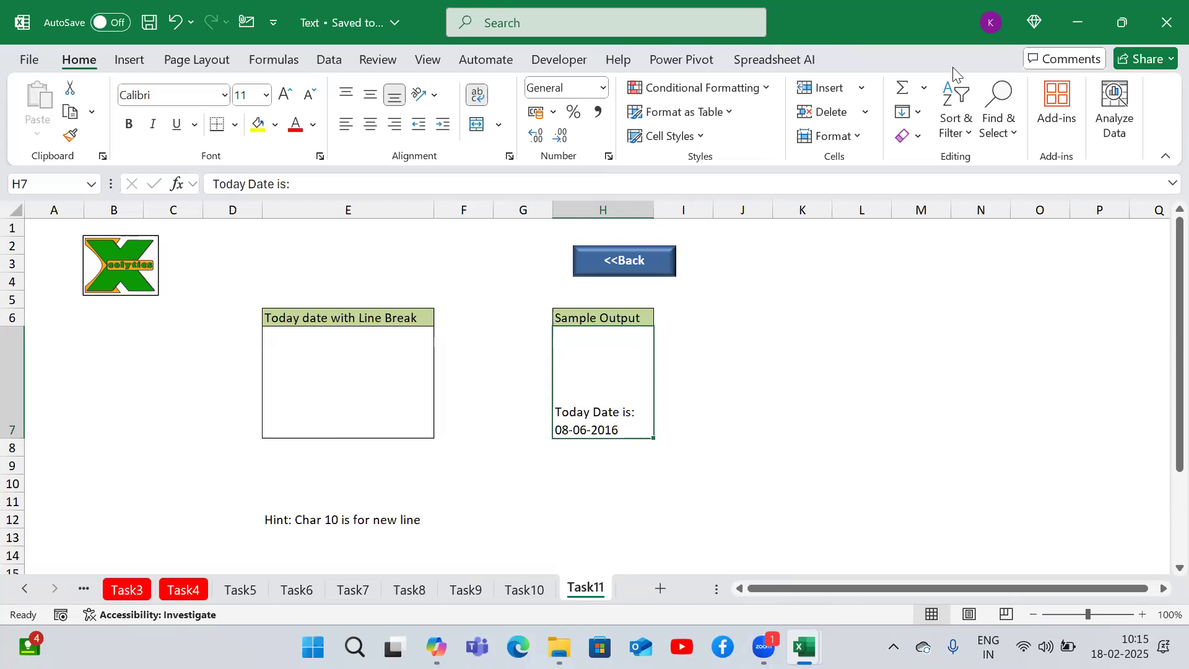
- Close the Text workbook and extend the Formulas note in G9 with Arithma and statistical
{"action": "left_click", "coordinate": [1163, 26]}
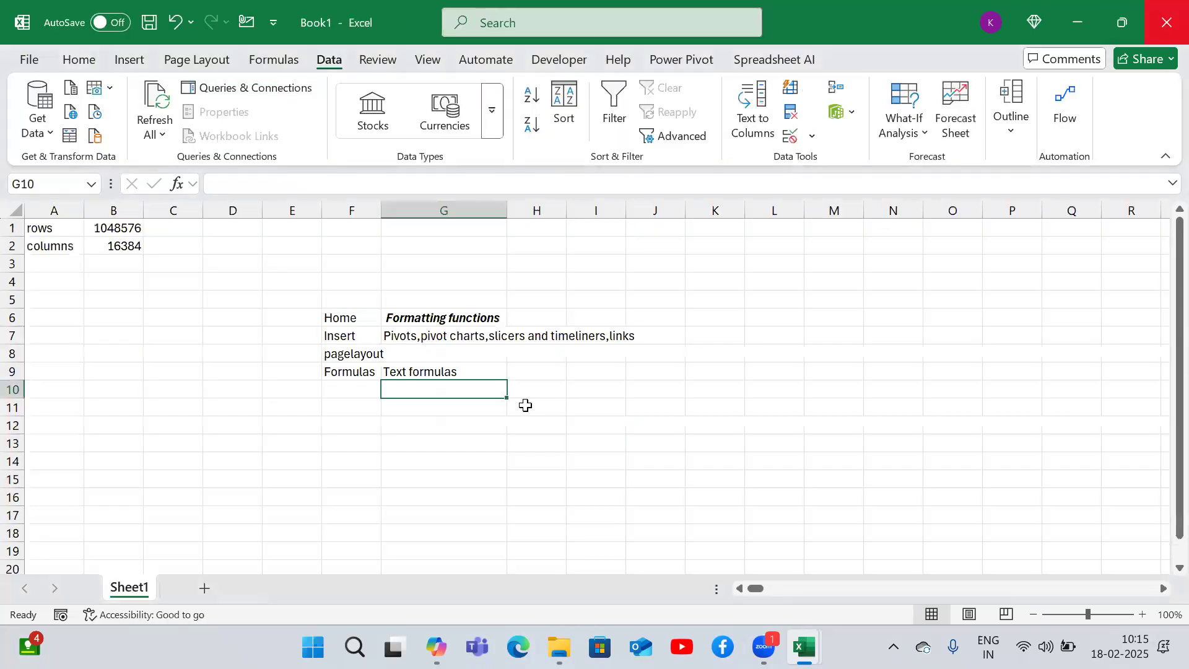
{"action": "double_click", "coordinate": [472, 374]}
{"action": "type", "text": ","}
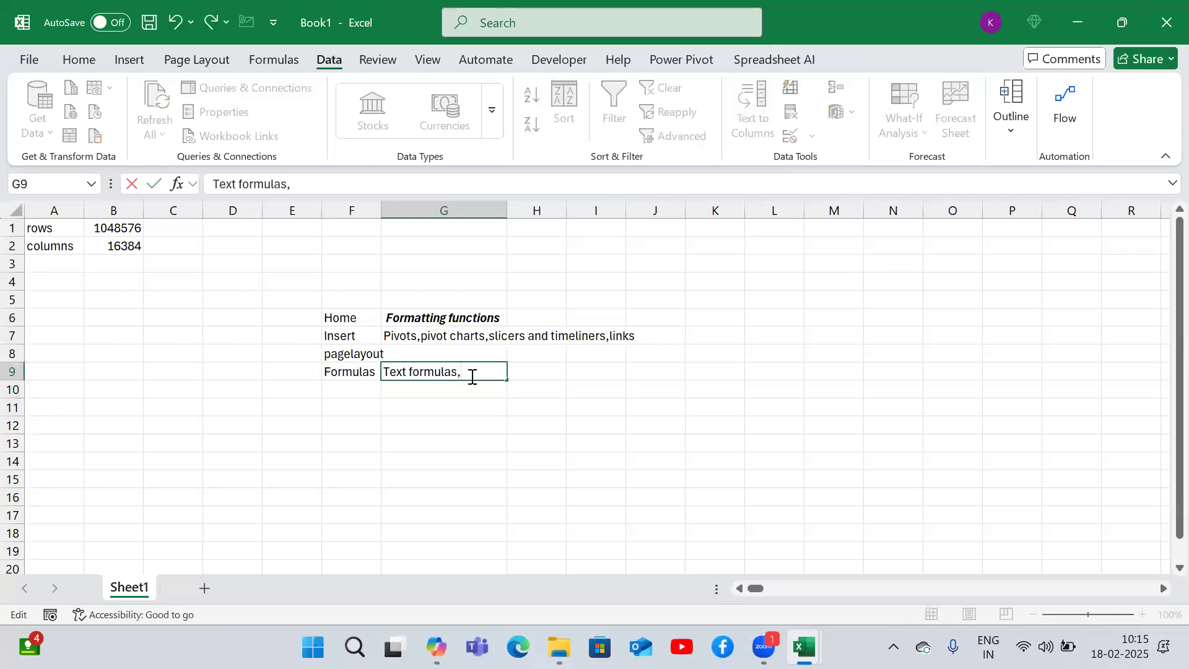
{"action": "type", "text": " Arithma"}
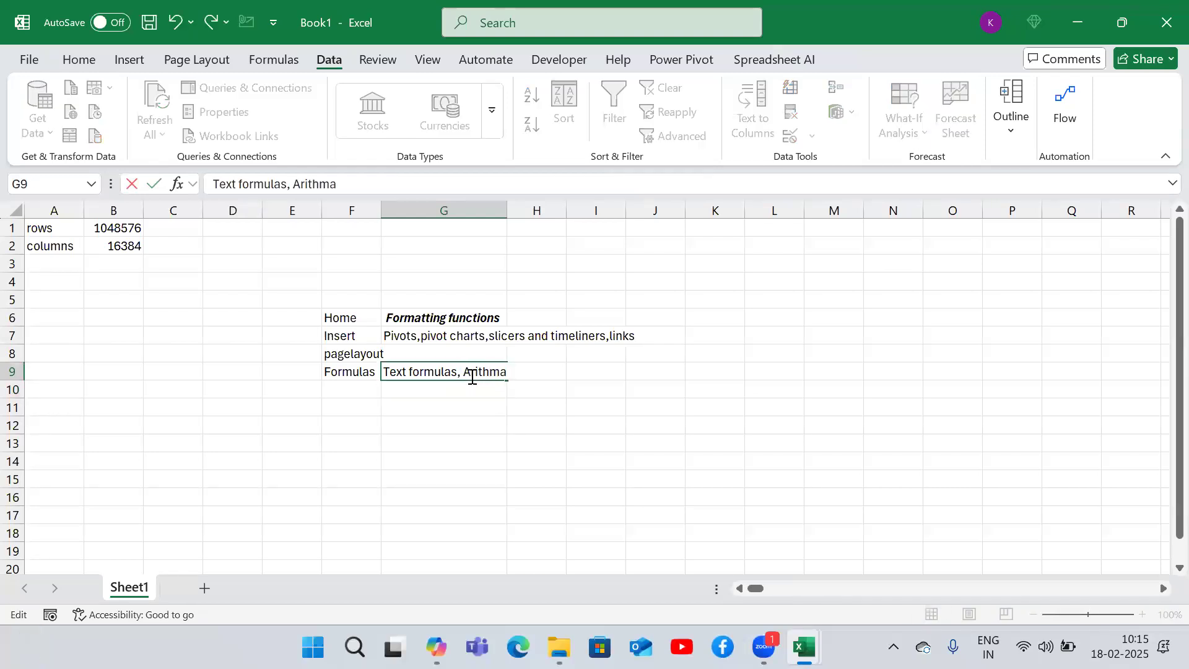
{"action": "type", "text": ",statistocal"}
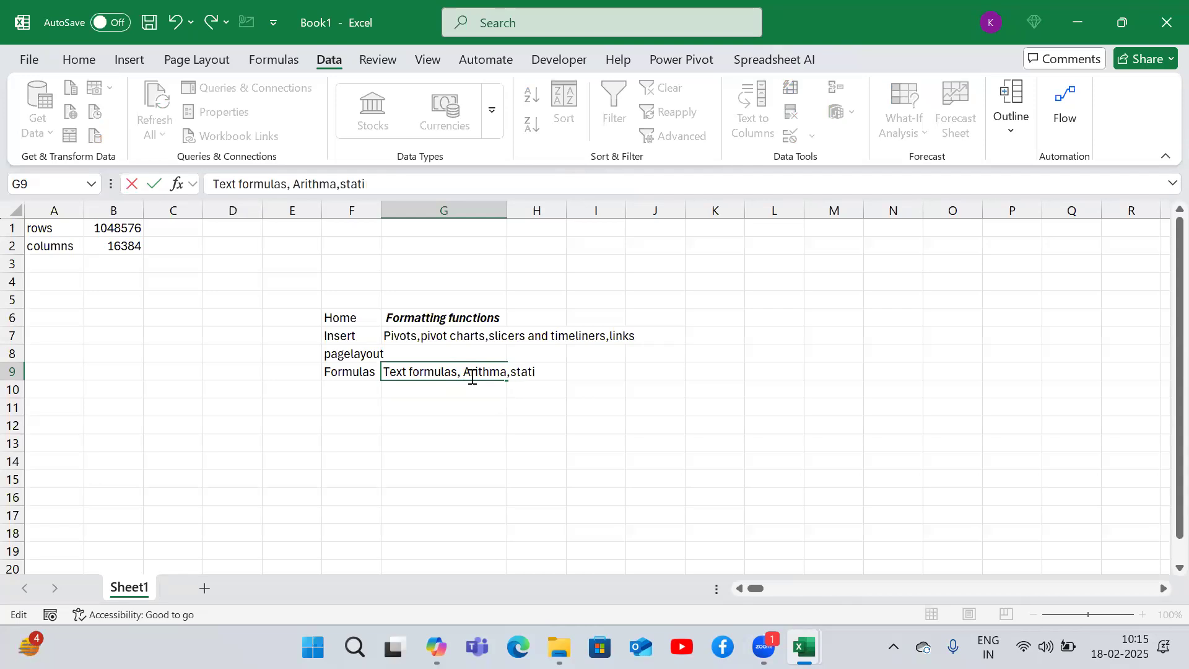
{"action": "key", "text": "BackSpace"}
{"action": "key", "text": "BackSpace"}
{"action": "type", "text": "al"}
{"action": "key", "text": "BackSpace"}
{"action": "key", "text": "BackSpace"}
{"action": "key", "text": "BackSpace"}
{"action": "key", "text": "BackSpace"}
{"action": "type", "text": "ical,"}
{"action": "right_click", "coordinate": [472, 378]}
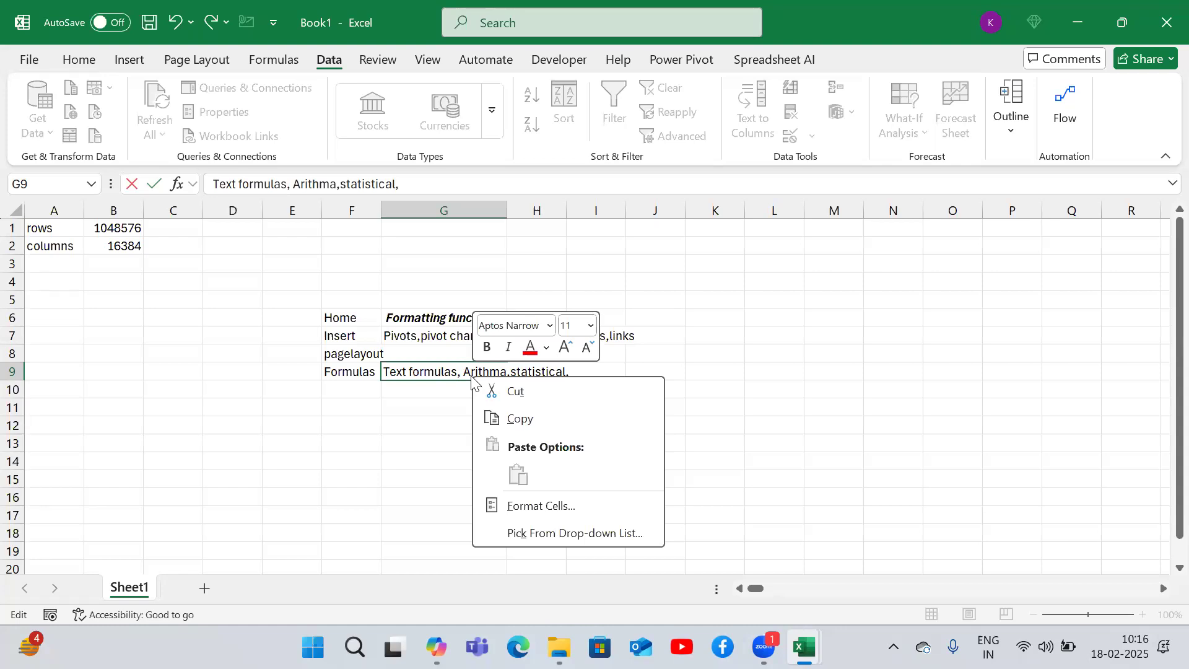
{"action": "key", "text": "Escape"}
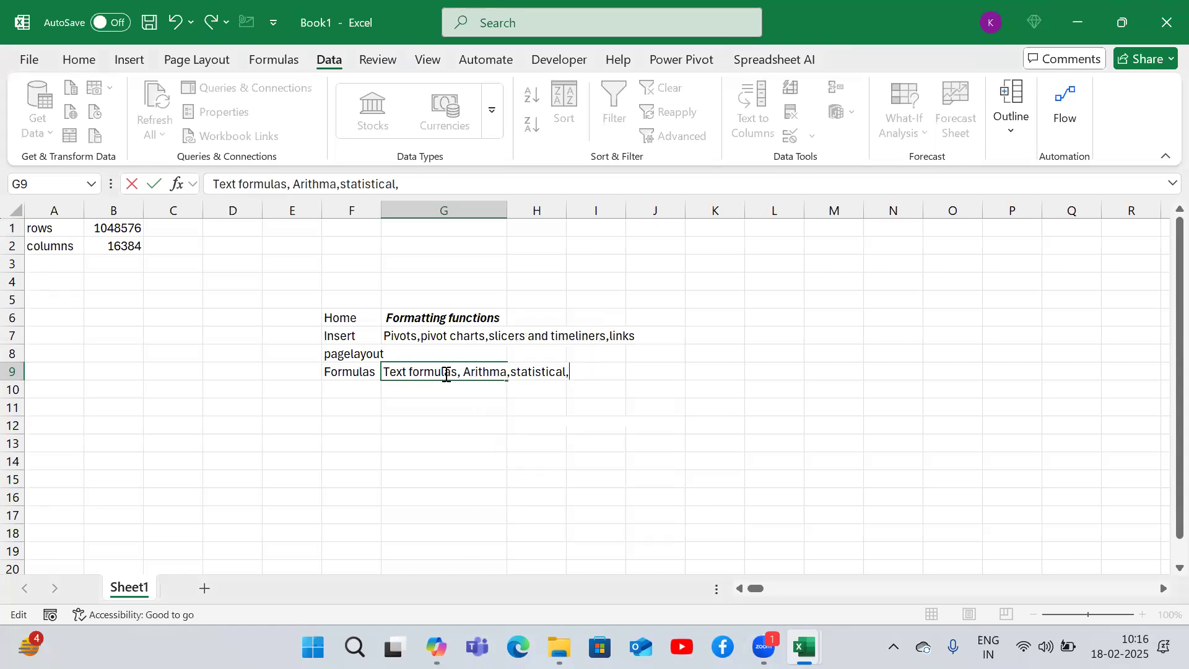
- Finish the Formulas note with lookuprefe, logical and informative and confirm the entry
{"action": "type", "text": "lookuprefe,"}
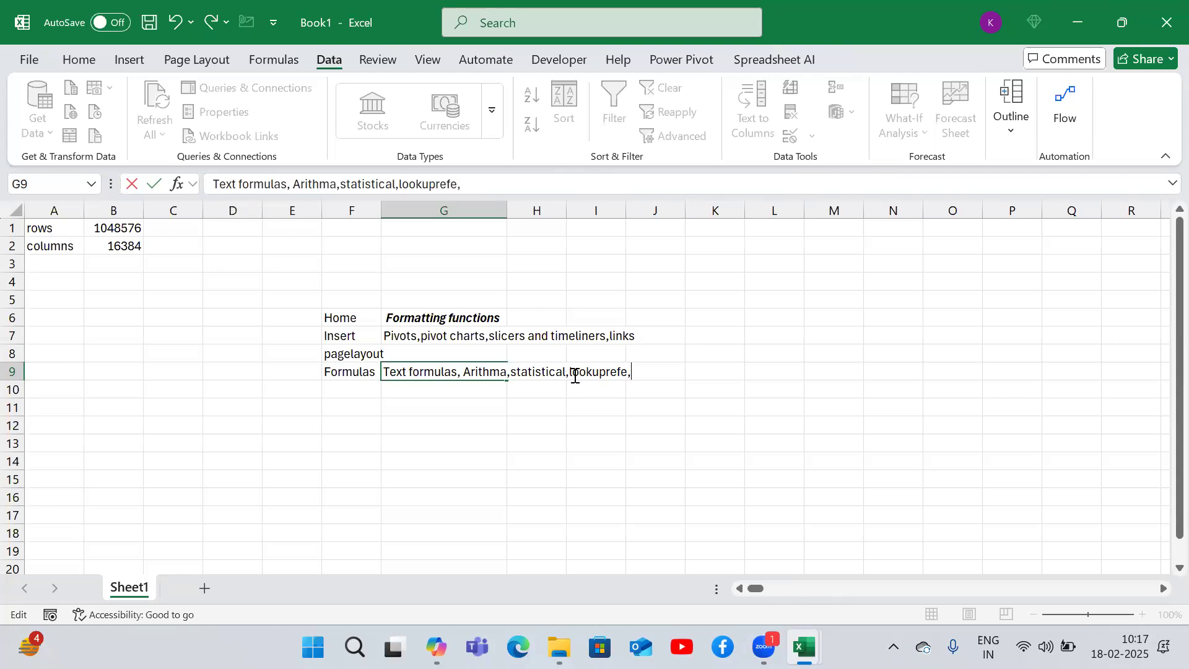
{"action": "type", "text": "logical"}
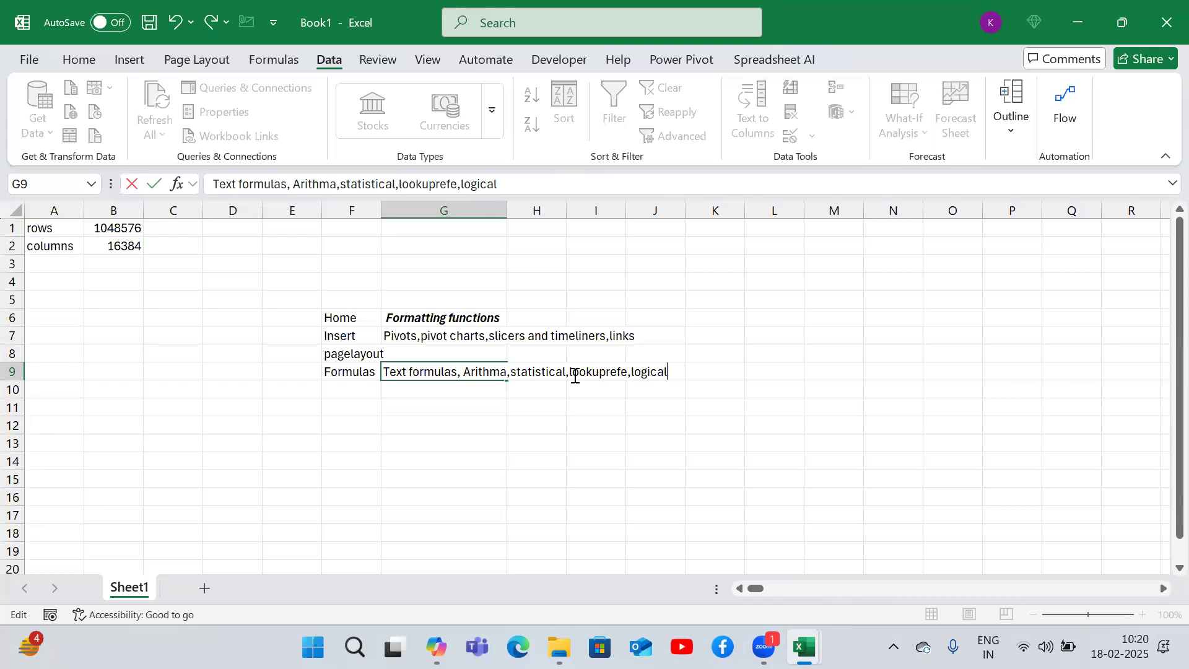
{"action": "type", "text": ",informative"}
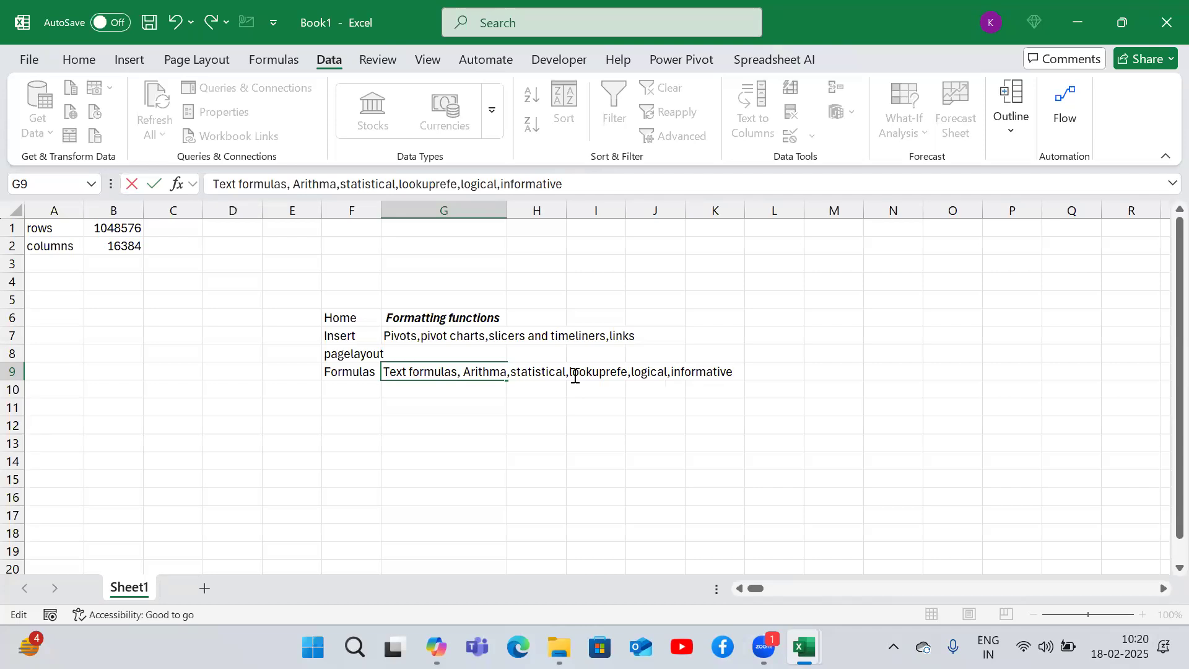
{"action": "key", "text": "Return"}
{"action": "key", "text": "Return"}
{"action": "key", "text": "Return"}
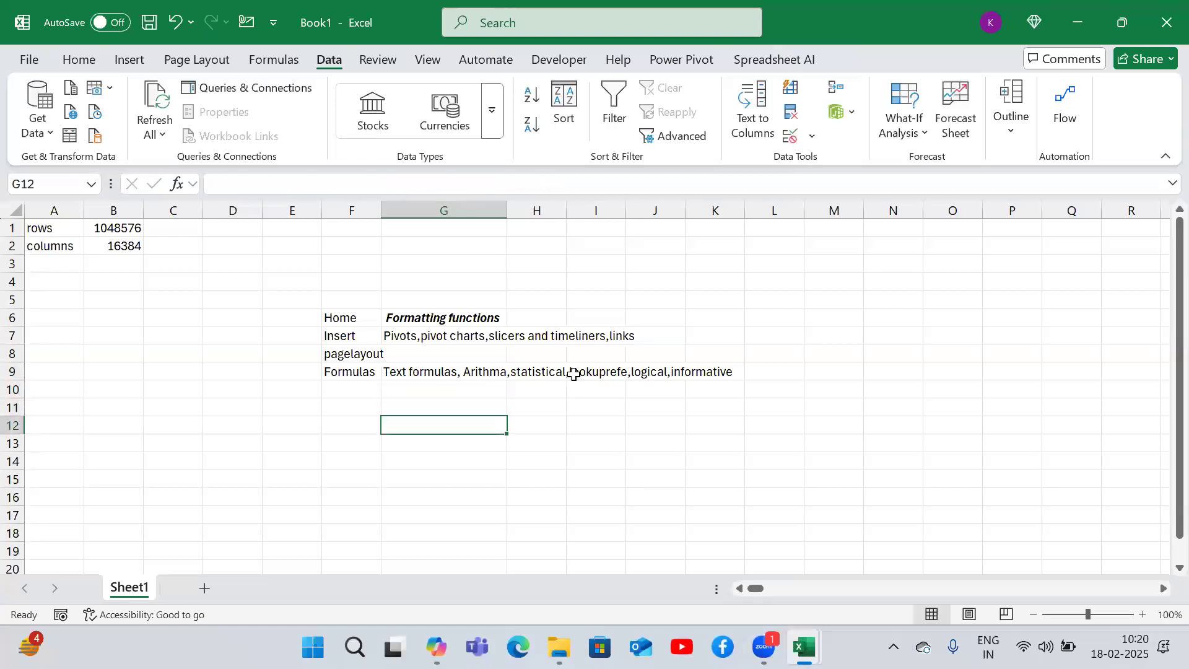
{"action": "type", "text": "=is"}
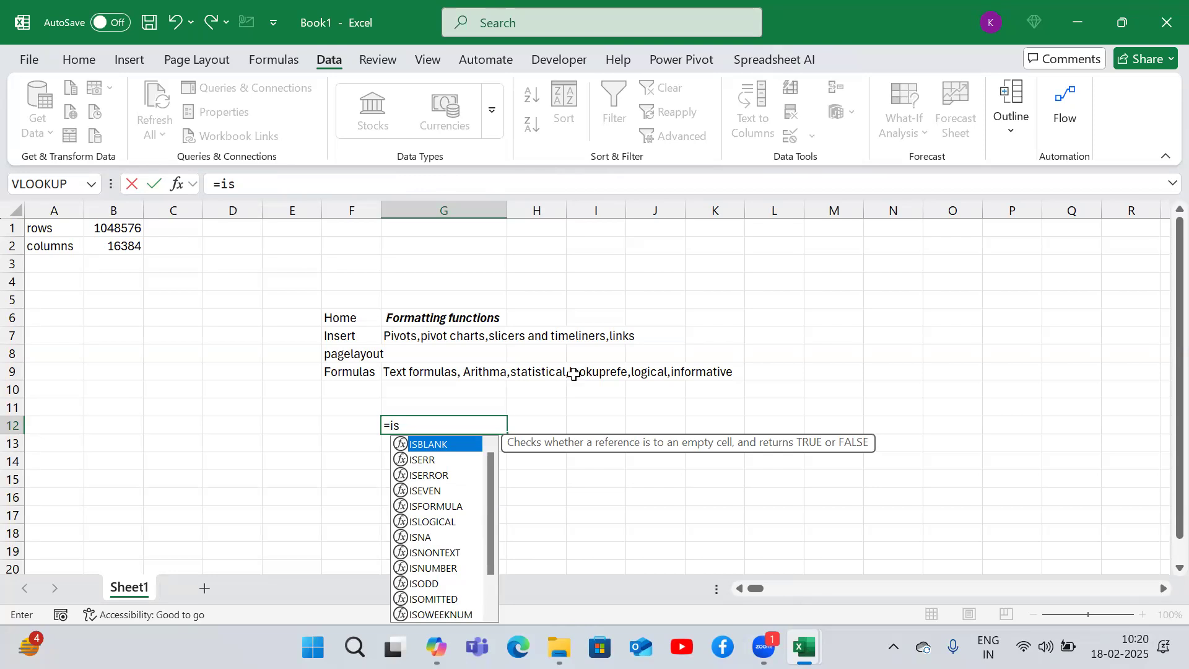
{"action": "key", "text": "BackSpace"}
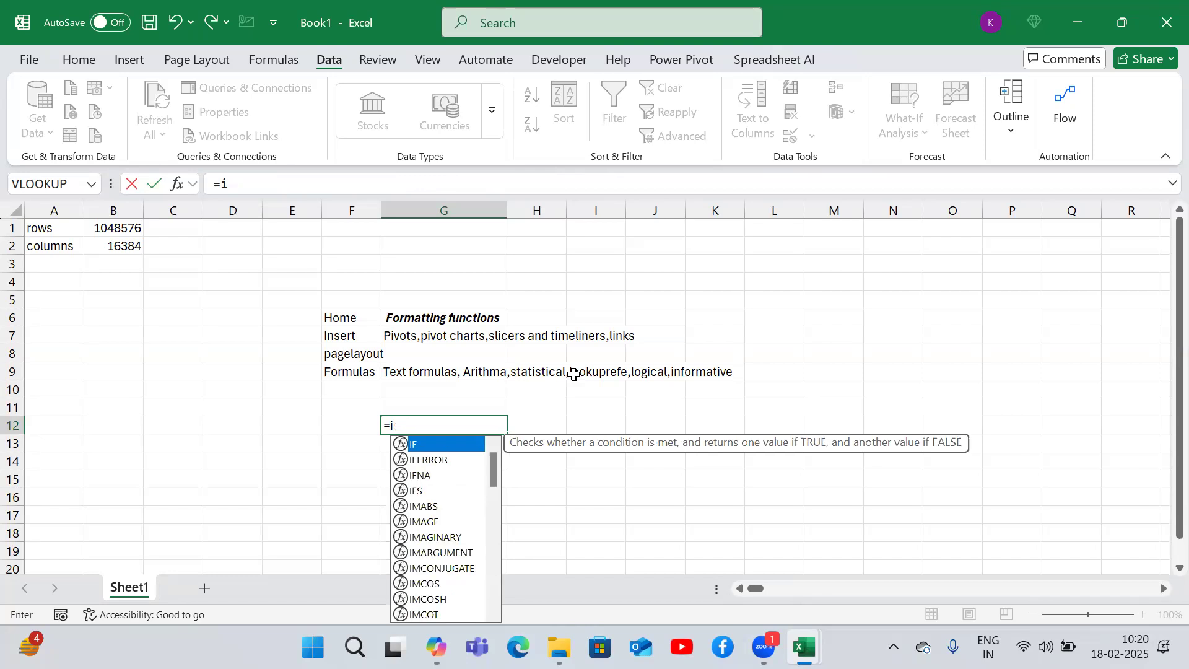
{"action": "key", "text": "BackSpace"}
{"action": "key", "text": "BackSpace"}
{"action": "key", "text": "Return"}
{"action": "key", "text": "Up"}
{"action": "key", "text": "Up"}
{"action": "key", "text": "Up"}
{"action": "key", "text": "Up"}
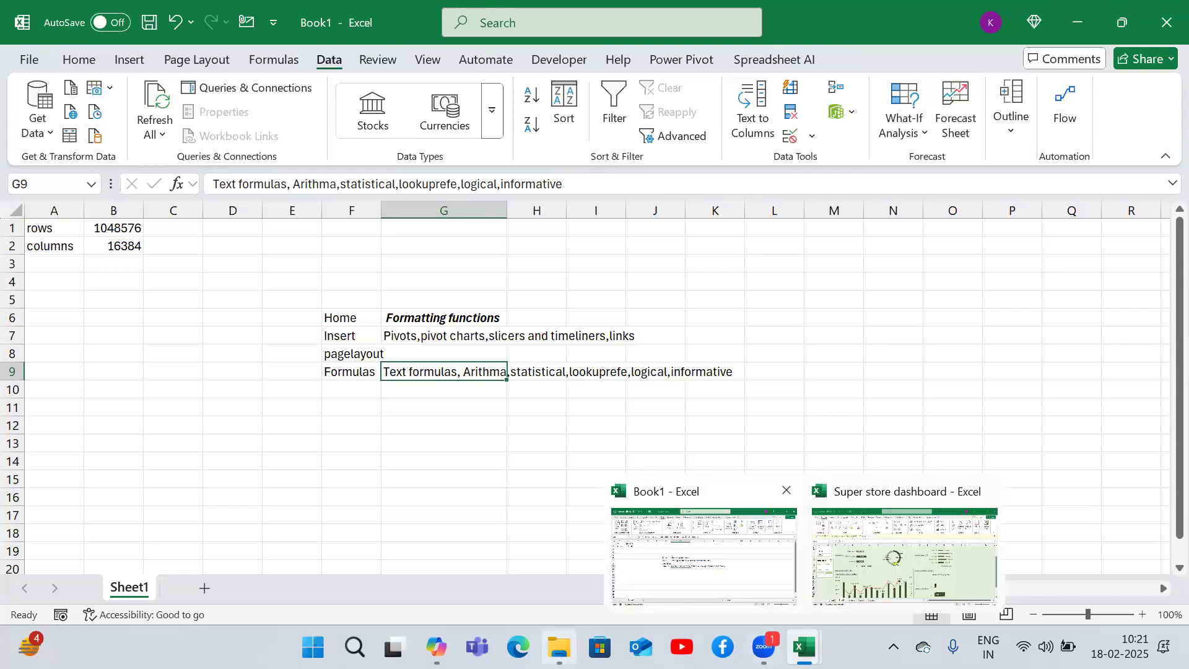
- Open the Batch649 workbook from the Excelytics folder
{"action": "left_click", "coordinate": [559, 647]}
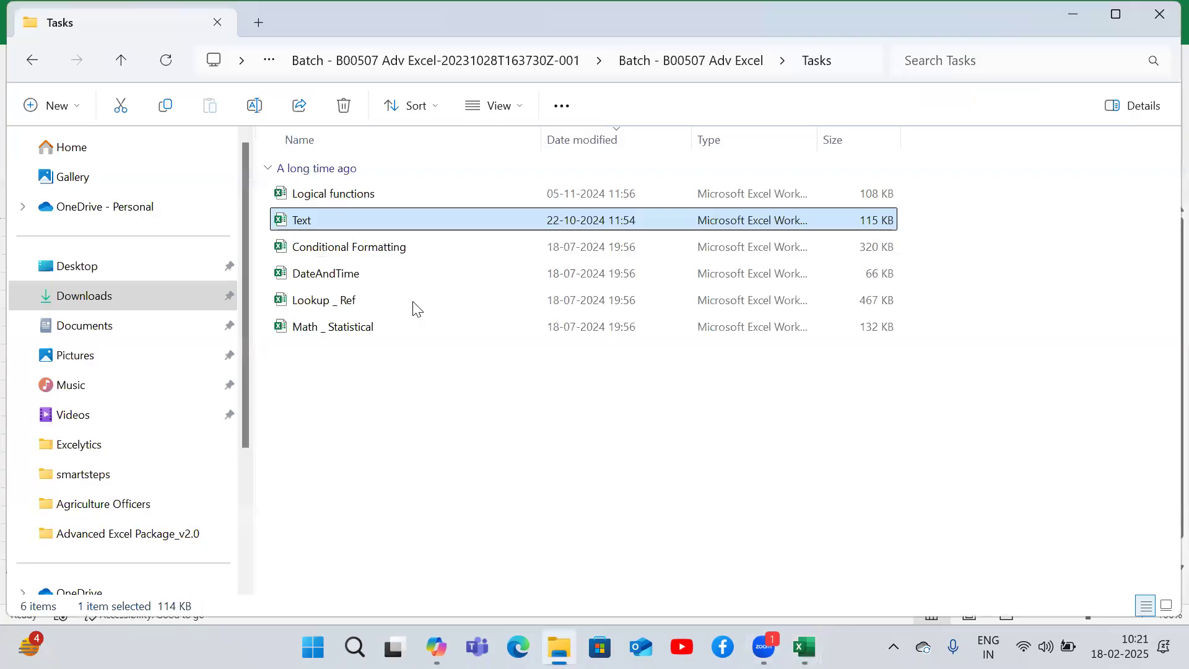
{"action": "left_click", "coordinate": [32, 62]}
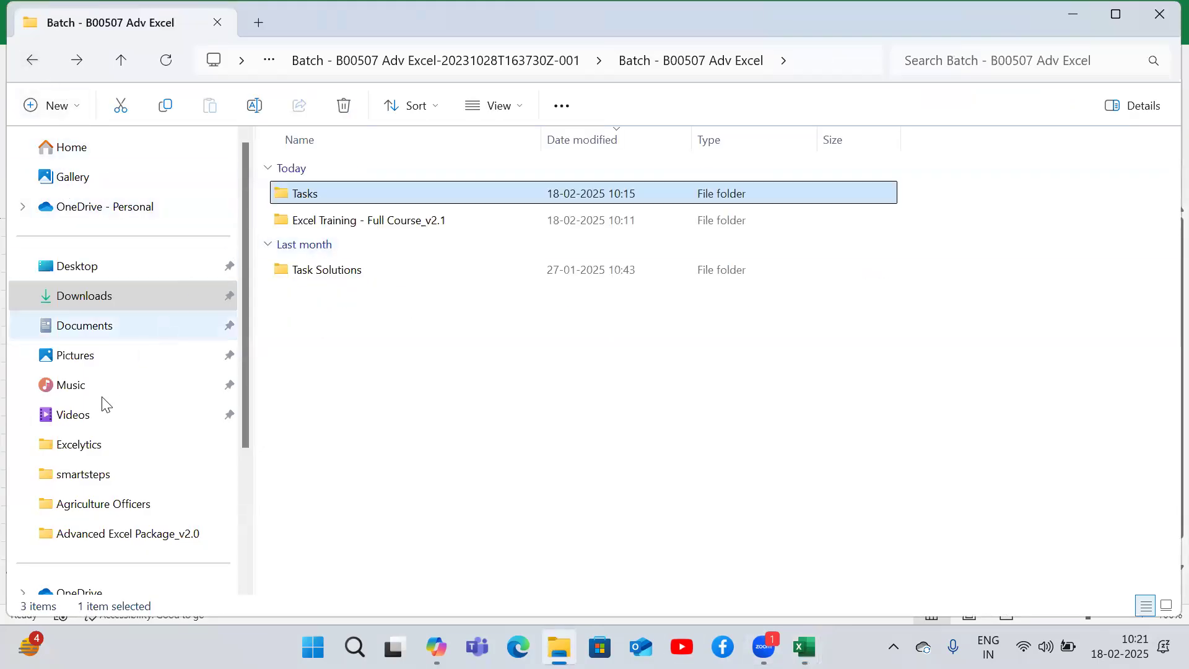
{"action": "left_click", "coordinate": [85, 456]}
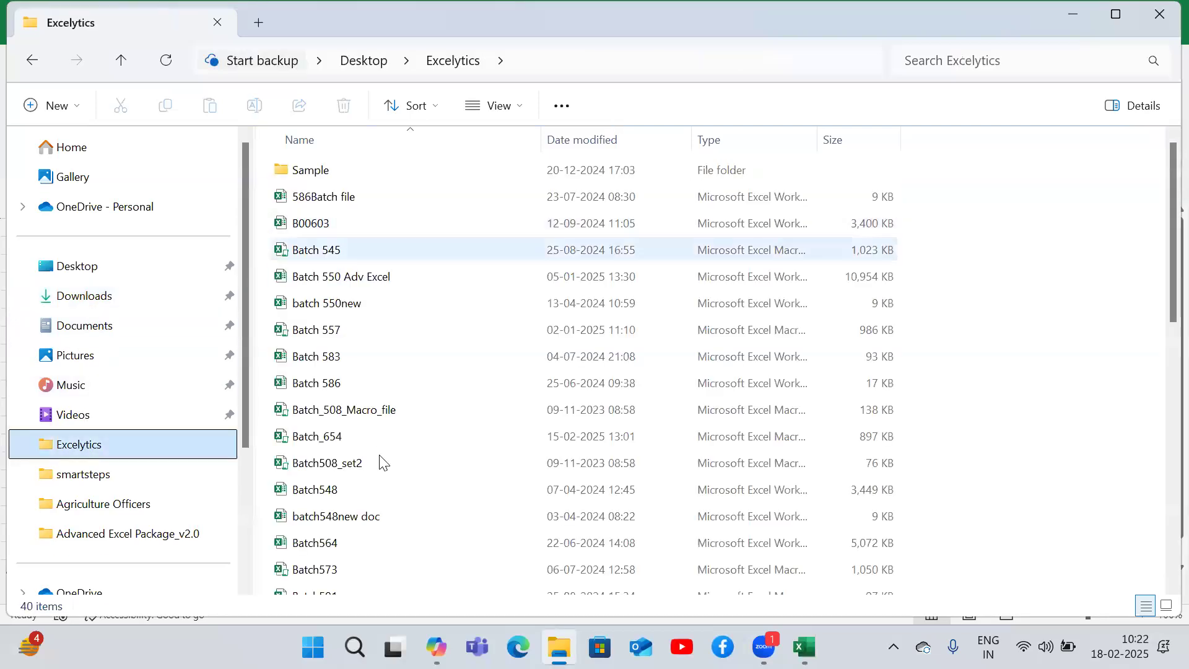
{"action": "scroll", "coordinate": [1163, 263], "scroll_direction": "down", "scroll_amount": 3}
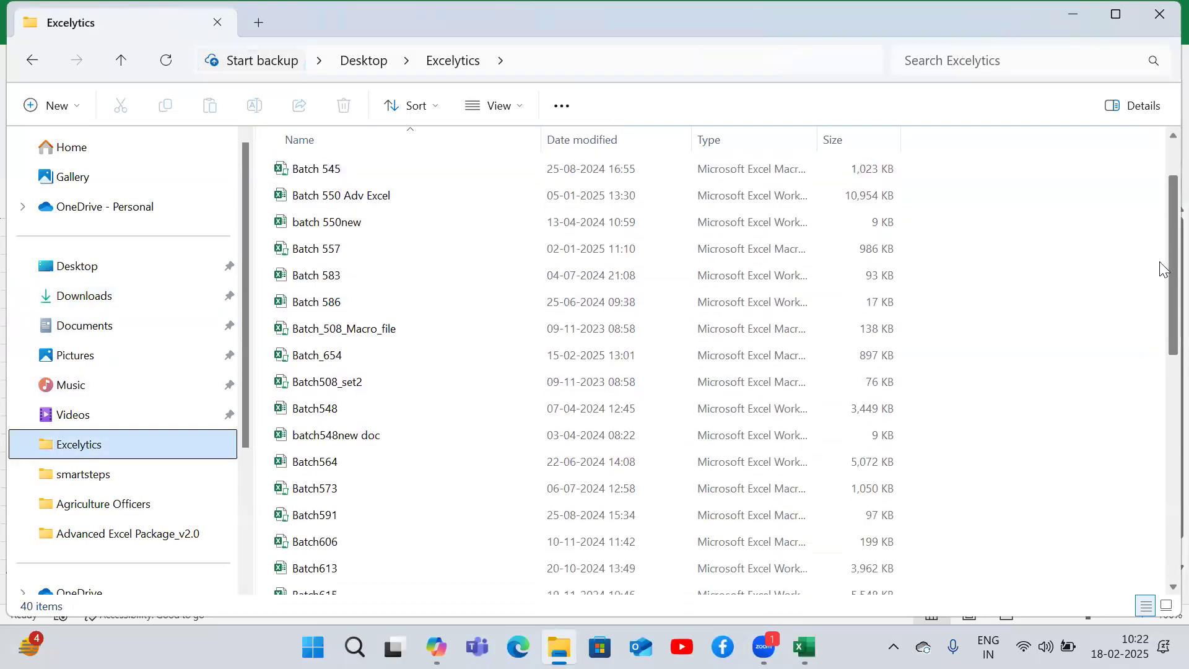
{"action": "scroll", "coordinate": [1163, 269], "scroll_direction": "down", "scroll_amount": 2}
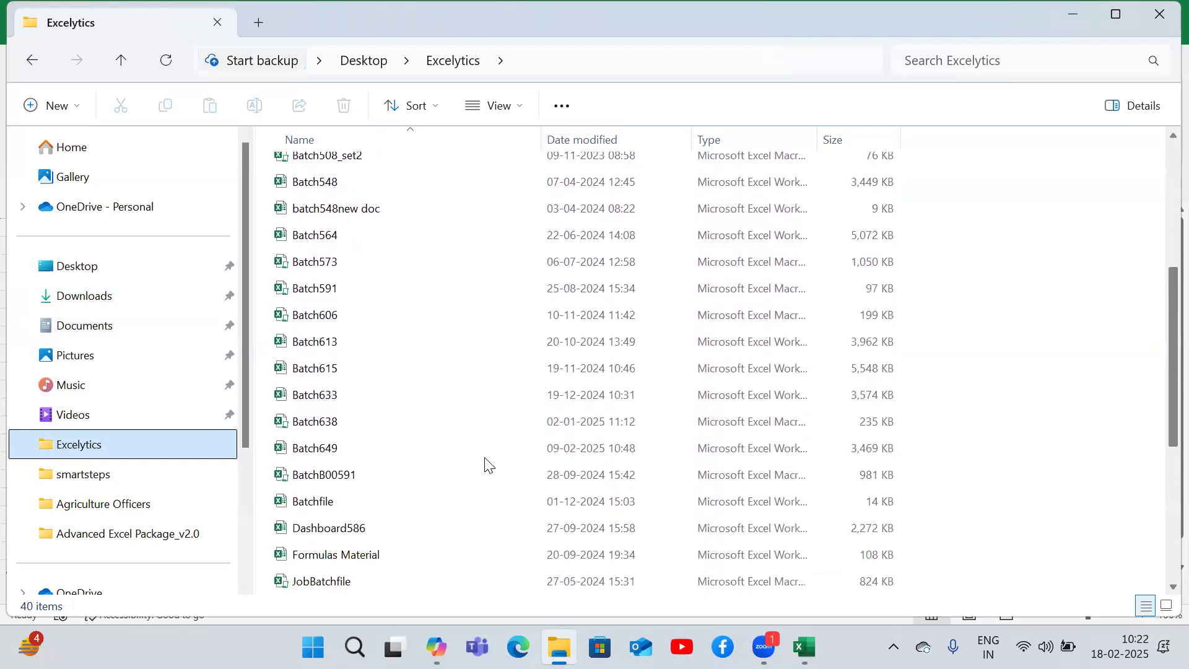
{"action": "double_click", "coordinate": [350, 459]}
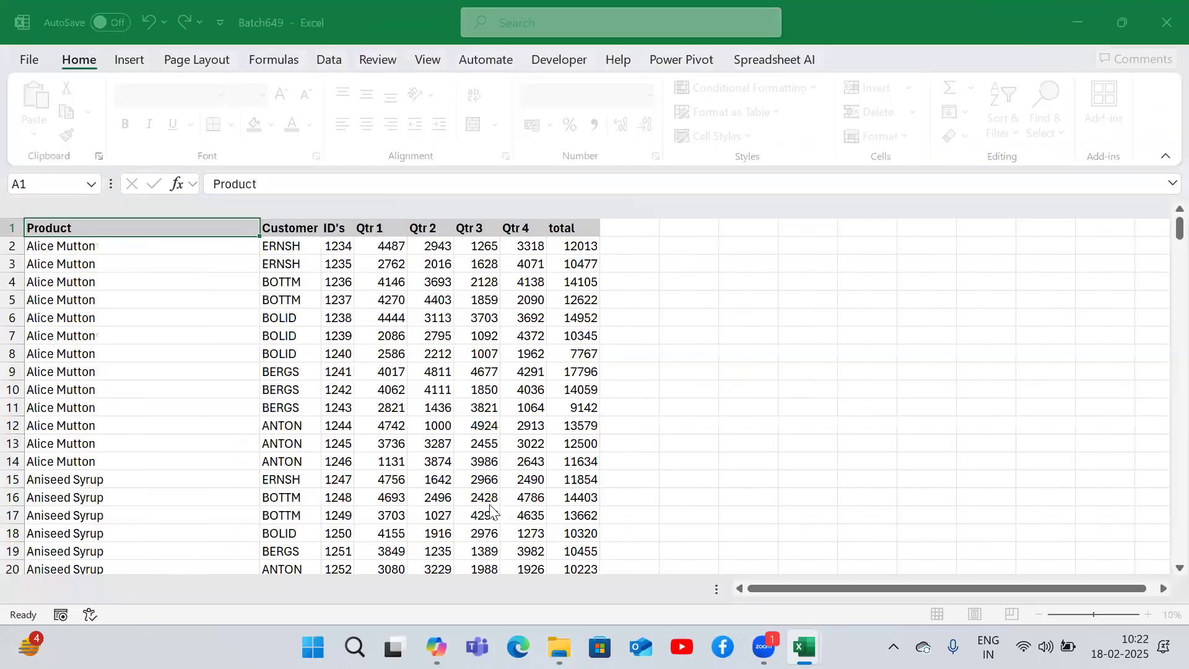
{"action": "left_click", "coordinate": [505, 379]}
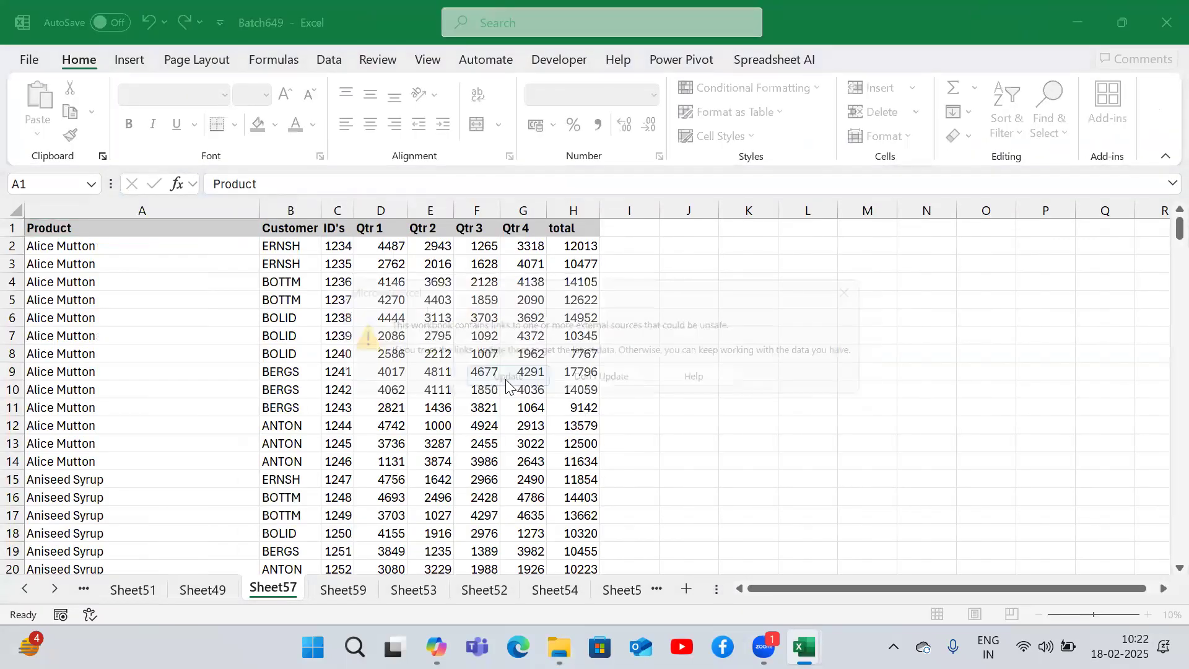
{"action": "left_click", "coordinate": [561, 376]}
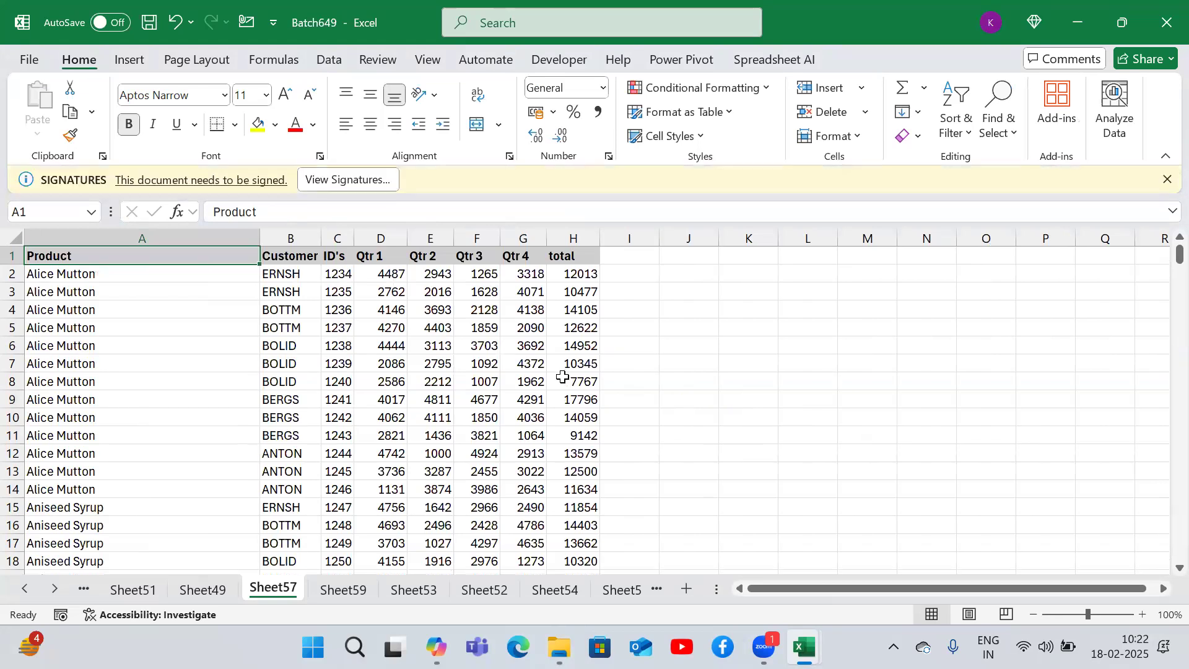
- Step through the sheets of the Batch649 workbook up to the Sheet26 sales dashboard
{"action": "key", "text": "ctrl+Page_Up"}
{"action": "key", "text": "ctrl+Page_Up"}
{"action": "key", "text": "ctrl+Page_Up"}
{"action": "key", "text": "ctrl+Page_Up"}
{"action": "key", "text": "ctrl+Page_Up"}
{"action": "key", "text": "ctrl+Page_Up"}
{"action": "key", "text": "ctrl+Page_Up"}
{"action": "key", "text": "ctrl+Page_Up"}
{"action": "key", "text": "ctrl+Page_Up"}
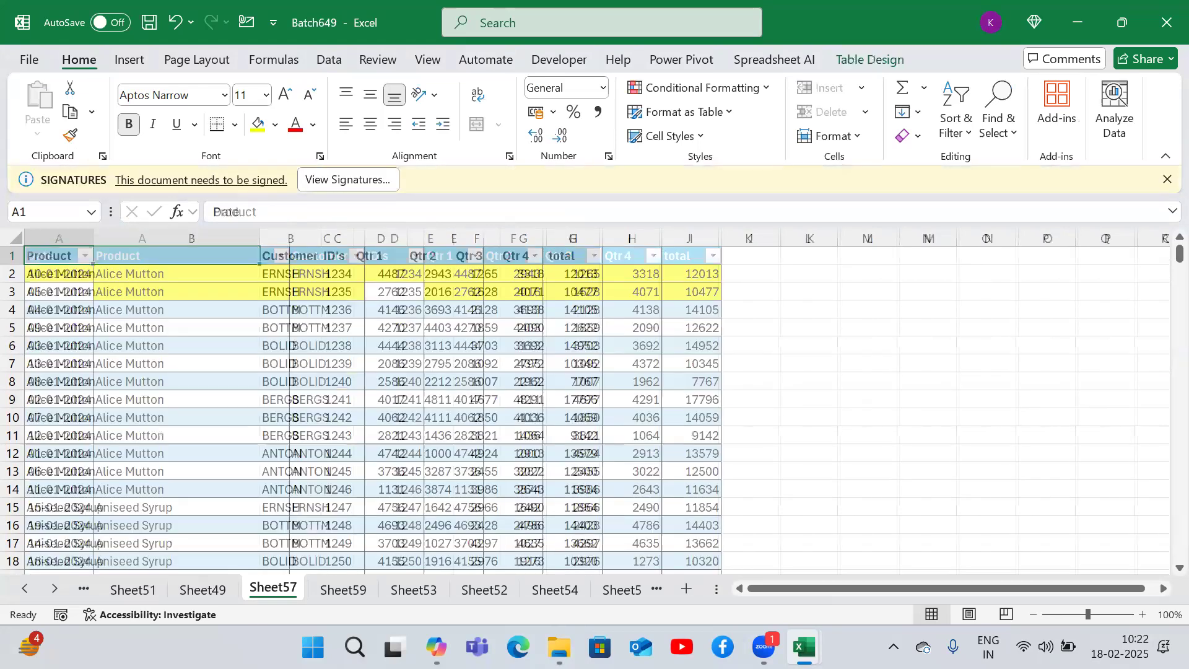
{"action": "key", "text": "ctrl+Page_Up"}
{"action": "key", "text": "ctrl+Page_Up"}
{"action": "key", "text": "ctrl+Page_Up"}
{"action": "key", "text": "ctrl+Page_Up"}
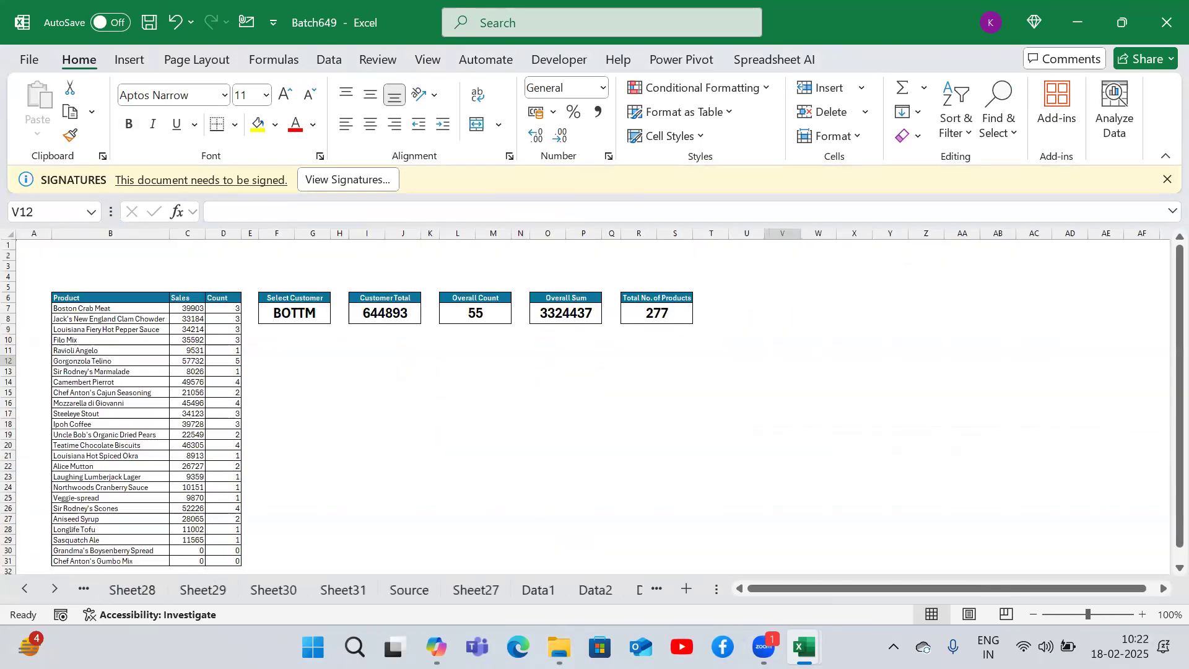
{"action": "key", "text": "ctrl+Page_Up"}
{"action": "key", "text": "ctrl+Page_Up"}
{"action": "key", "text": "ctrl+Page_Up"}
{"action": "key", "text": "ctrl+Page_Up"}
{"action": "key", "text": "ctrl+Page_Up"}
{"action": "key", "text": "ctrl+Page_Up"}
{"action": "key", "text": "ctrl+Page_Up"}
{"action": "key", "text": "ctrl+Page_Up"}
{"action": "key", "text": "ctrl+Page_Up"}
{"action": "key", "text": "ctrl+Page_Up"}
{"action": "key", "text": "ctrl+Page_Up"}
{"action": "key", "text": "ctrl+Page_Up"}
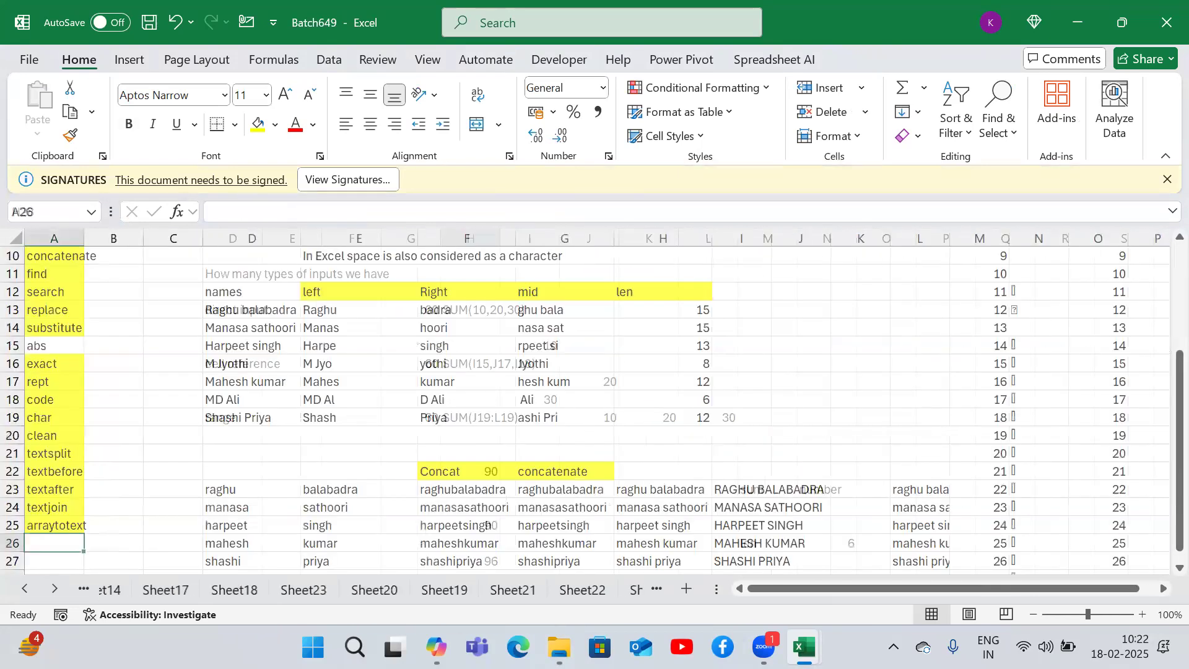
{"action": "key", "text": "ctrl+Page_Up"}
{"action": "key", "text": "ctrl+Page_Up"}
{"action": "key", "text": "ctrl+Page_Up"}
{"action": "key", "text": "ctrl+Page_Up"}
{"action": "key", "text": "ctrl+Page_Up"}
{"action": "key", "text": "ctrl+Page_Up"}
{"action": "key", "text": "ctrl+Page_Up"}
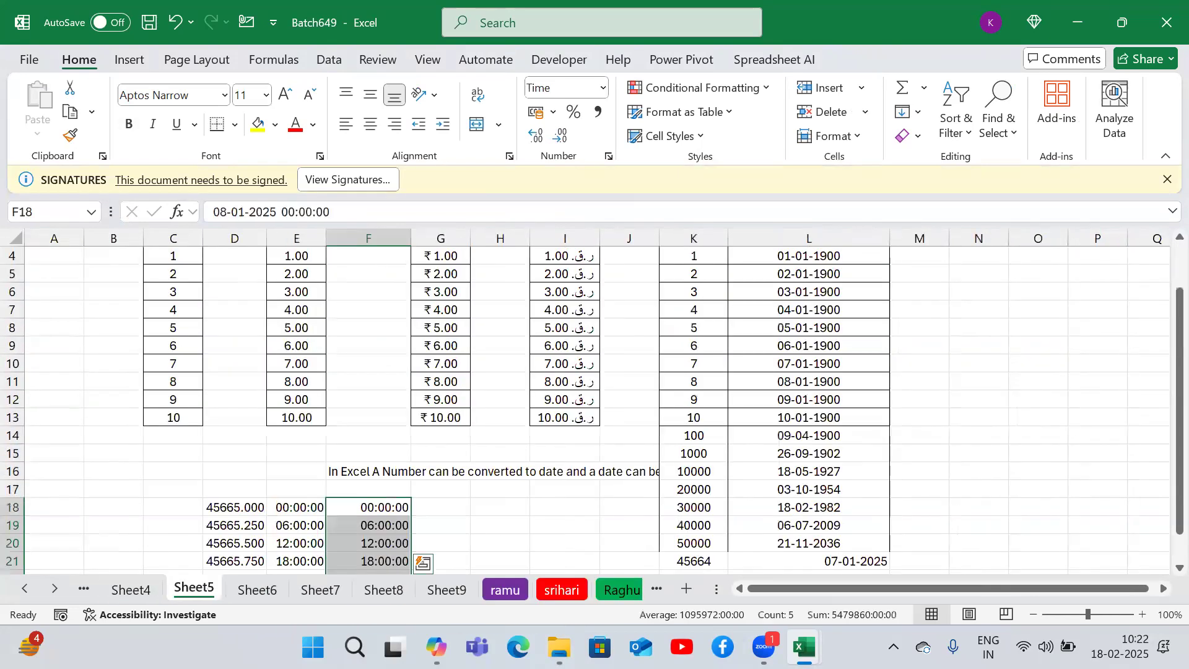
{"action": "key", "text": "ctrl+Page_Down"}
{"action": "key", "text": "ctrl+Page_Down"}
{"action": "key", "text": "ctrl+Page_Down"}
{"action": "key", "text": "ctrl+Page_Down"}
{"action": "key", "text": "ctrl+Page_Up"}
{"action": "key", "text": "ctrl+Page_Down"}
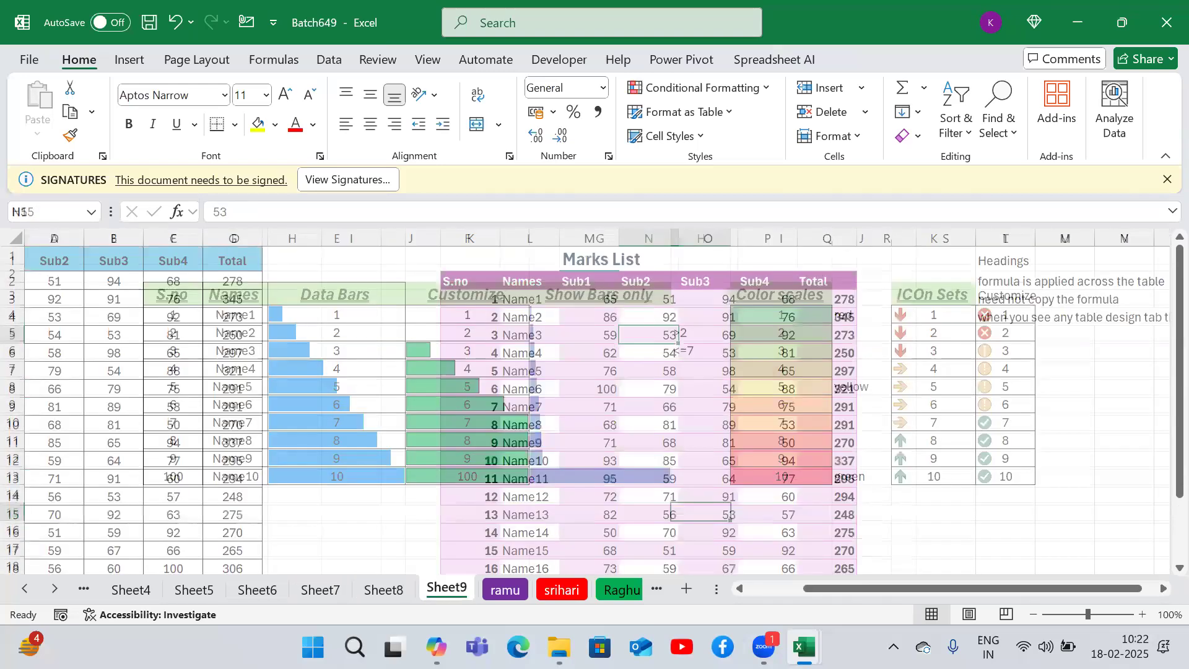
{"action": "key", "text": "ctrl+Page_Down"}
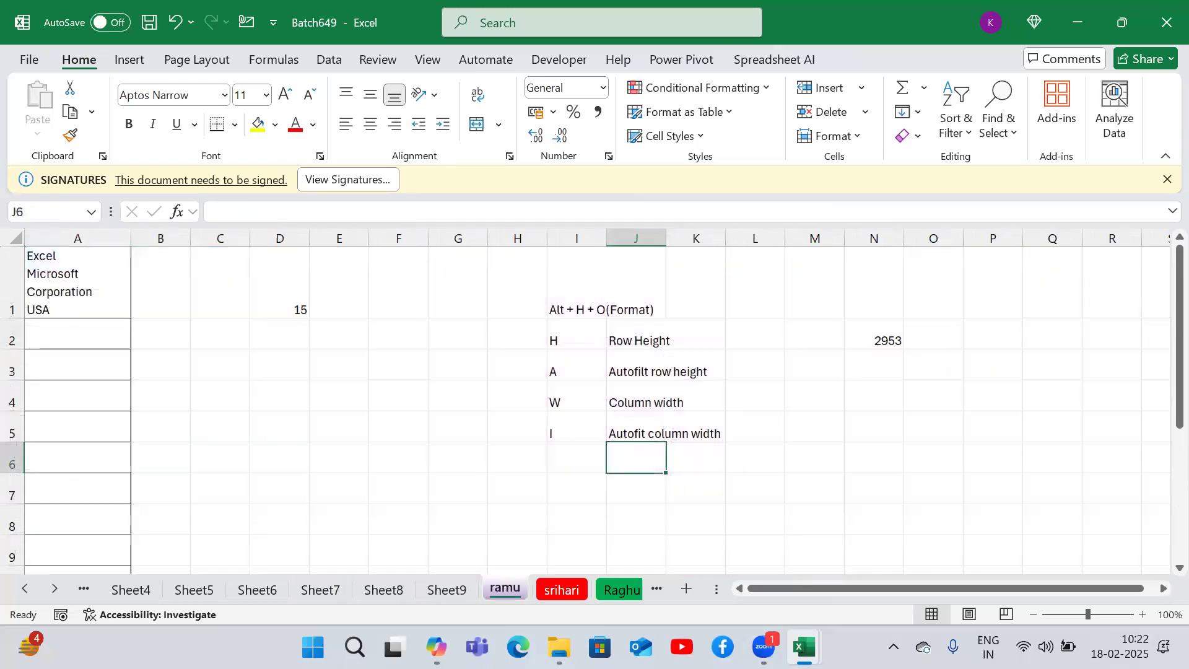
{"action": "key", "text": "ctrl+Page_Down"}
{"action": "key", "text": "ctrl+Page_Down"}
{"action": "key", "text": "ctrl+Page_Down"}
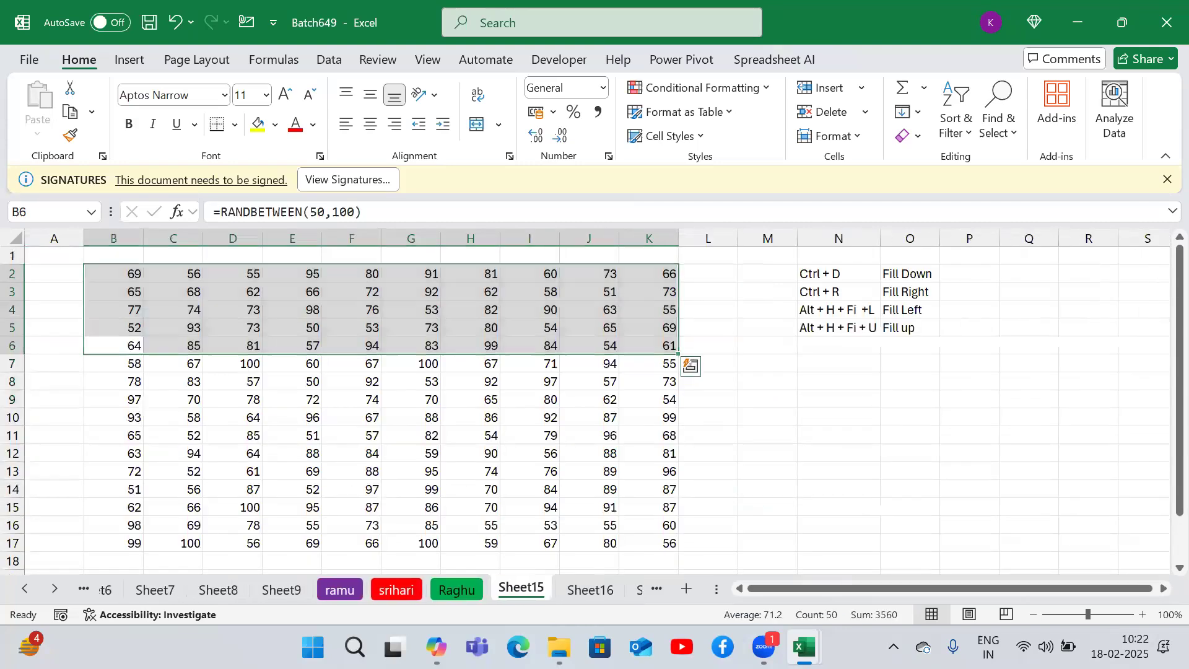
{"action": "key", "text": "ctrl+Page_Down"}
{"action": "key", "text": "ctrl+Page_Down"}
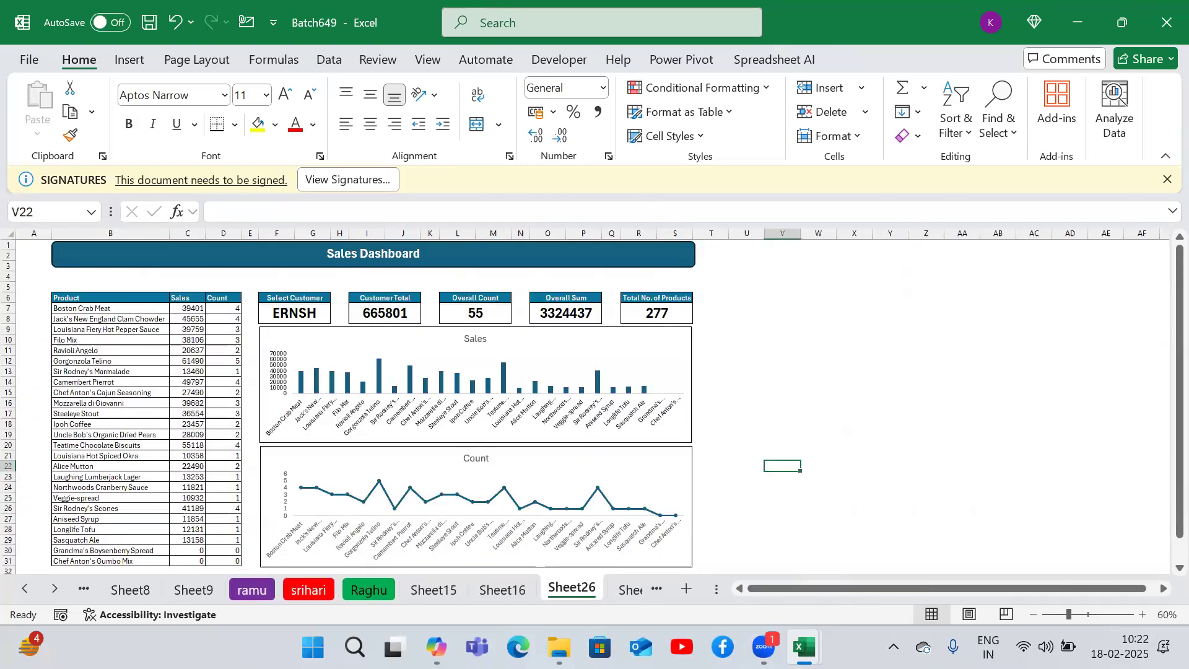
- Switch the dashboard's Select Customer to BOTTM and then back to ERNSH
{"action": "left_click", "coordinate": [312, 313]}
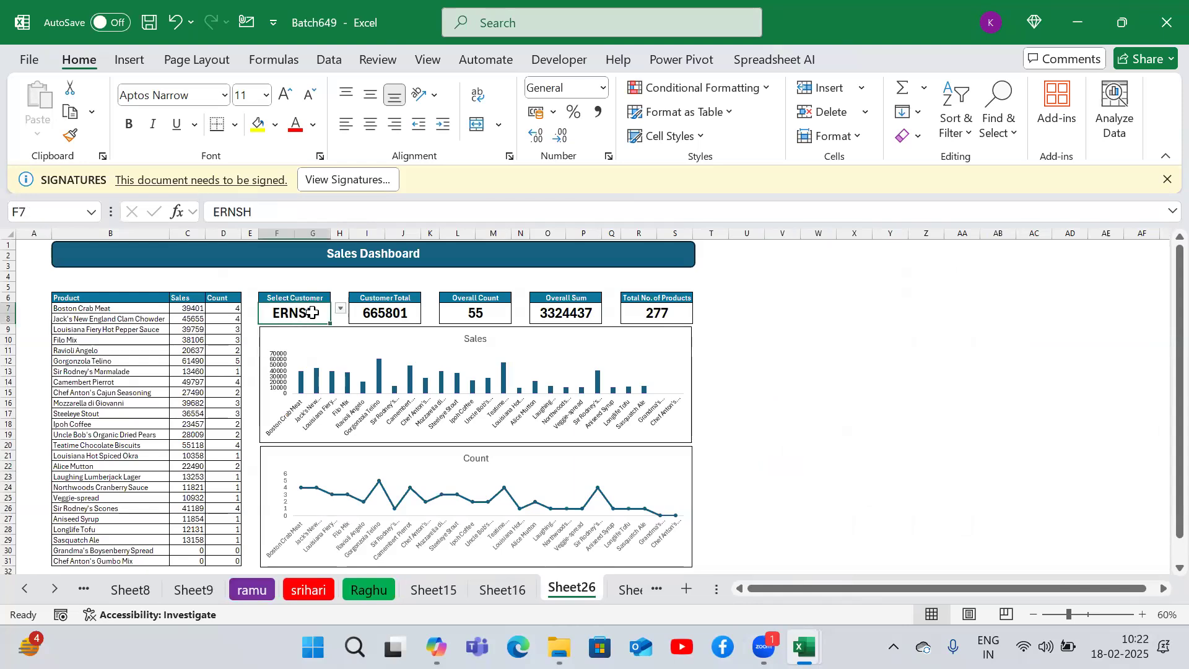
{"action": "left_click", "coordinate": [341, 308]}
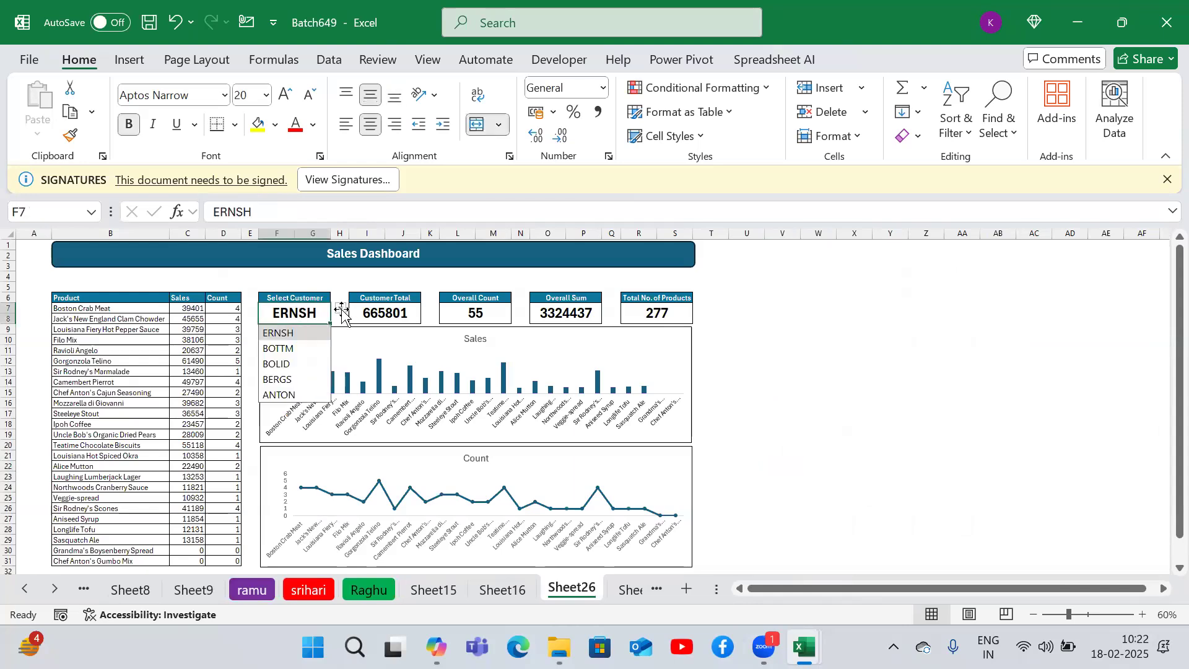
{"action": "left_click", "coordinate": [294, 349]}
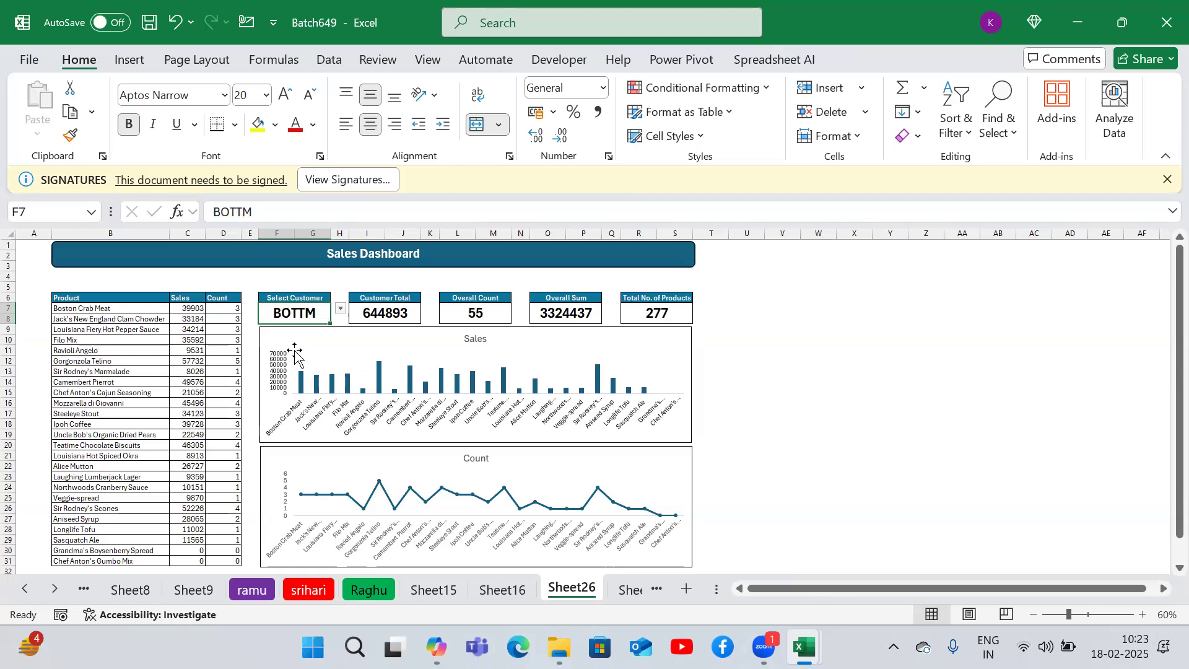
{"action": "left_click", "coordinate": [341, 308]}
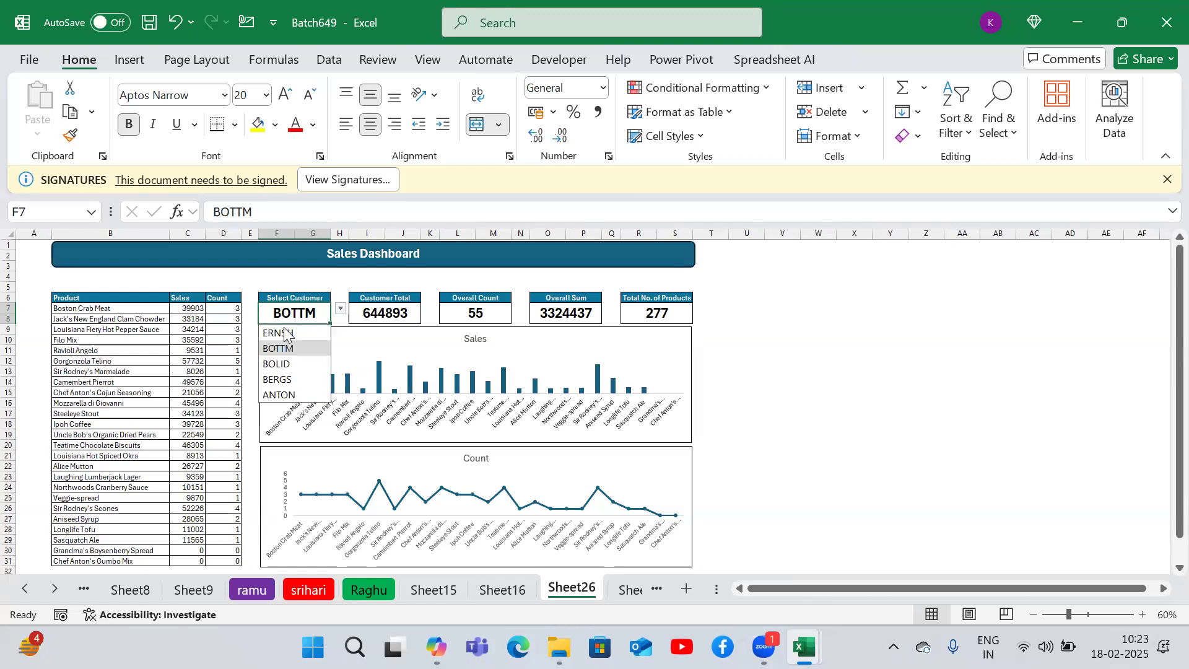
{"action": "left_click", "coordinate": [284, 333]}
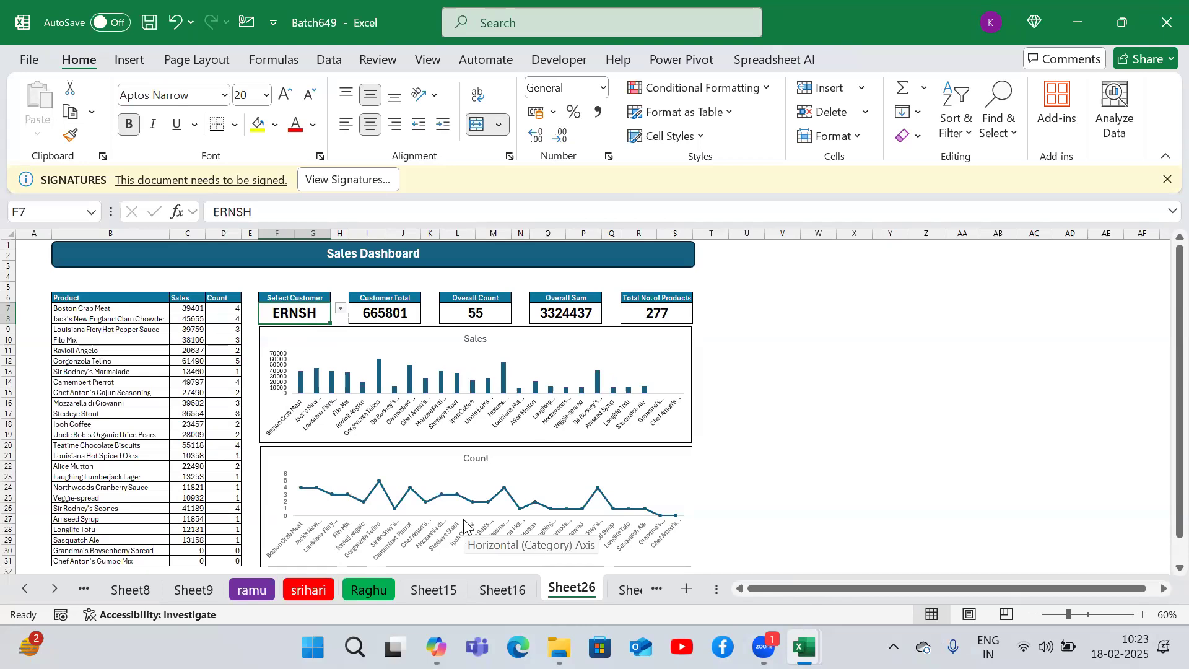
- Step through the following sheets of the workbook up to Sheet17
{"action": "key", "text": "ctrl+Page_Down"}
{"action": "key", "text": "ctrl+Page_Down"}
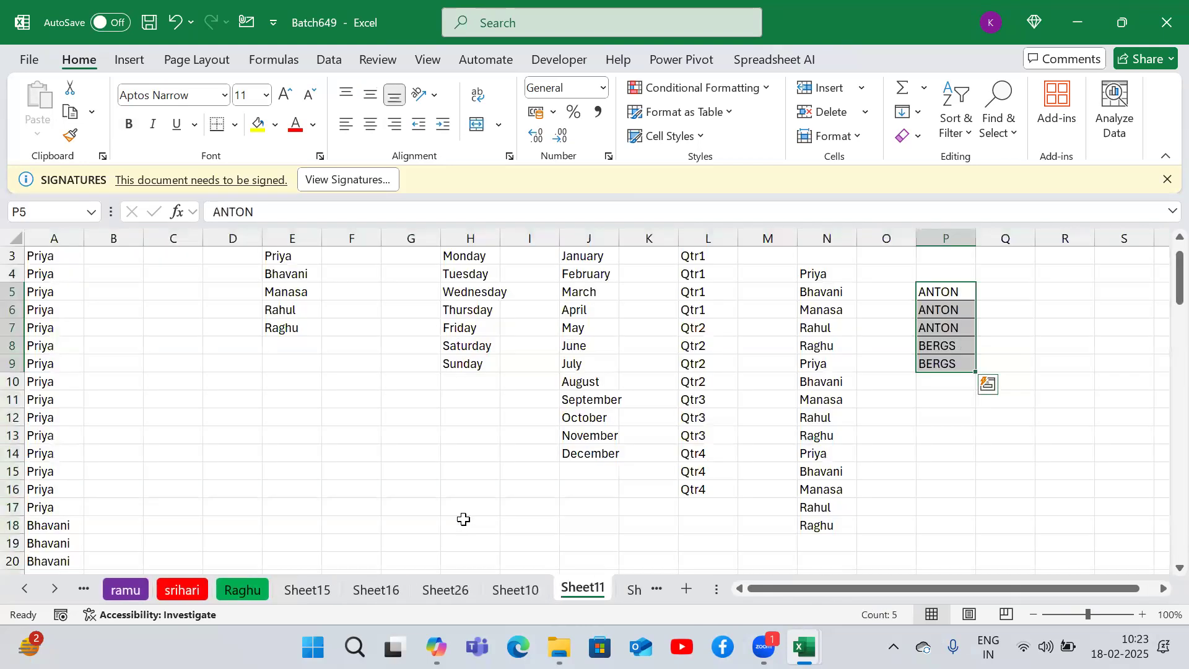
{"action": "key", "text": "ctrl+Page_Down"}
{"action": "key", "text": "ctrl+Page_Down"}
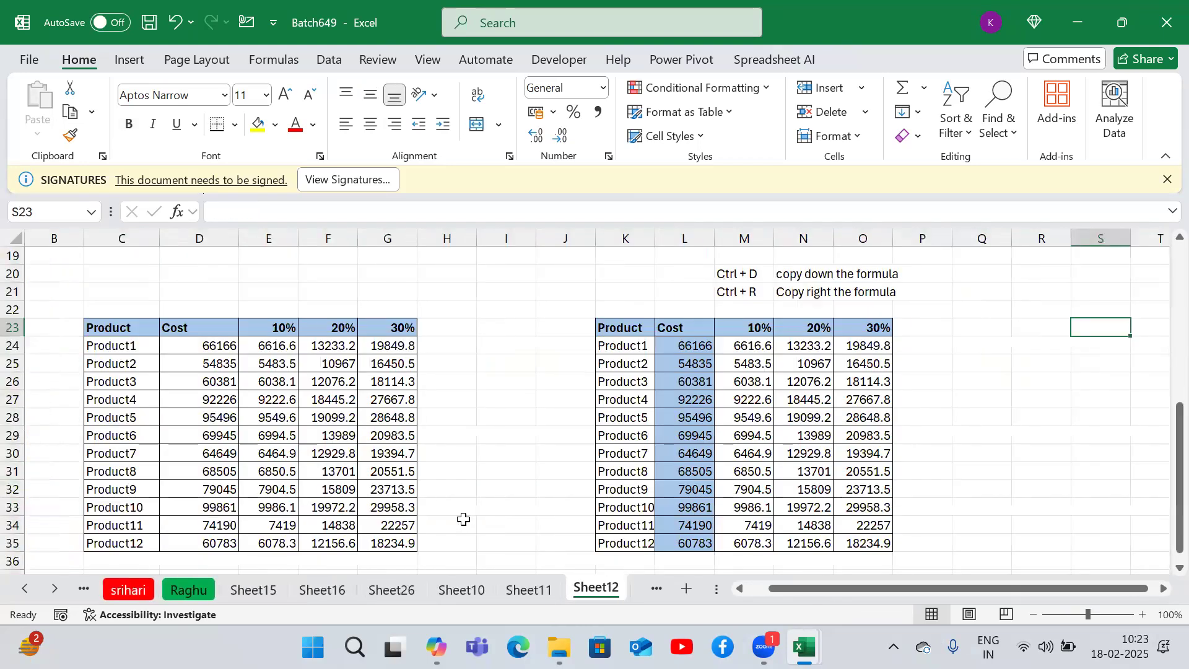
{"action": "key", "text": "ctrl+Page_Down"}
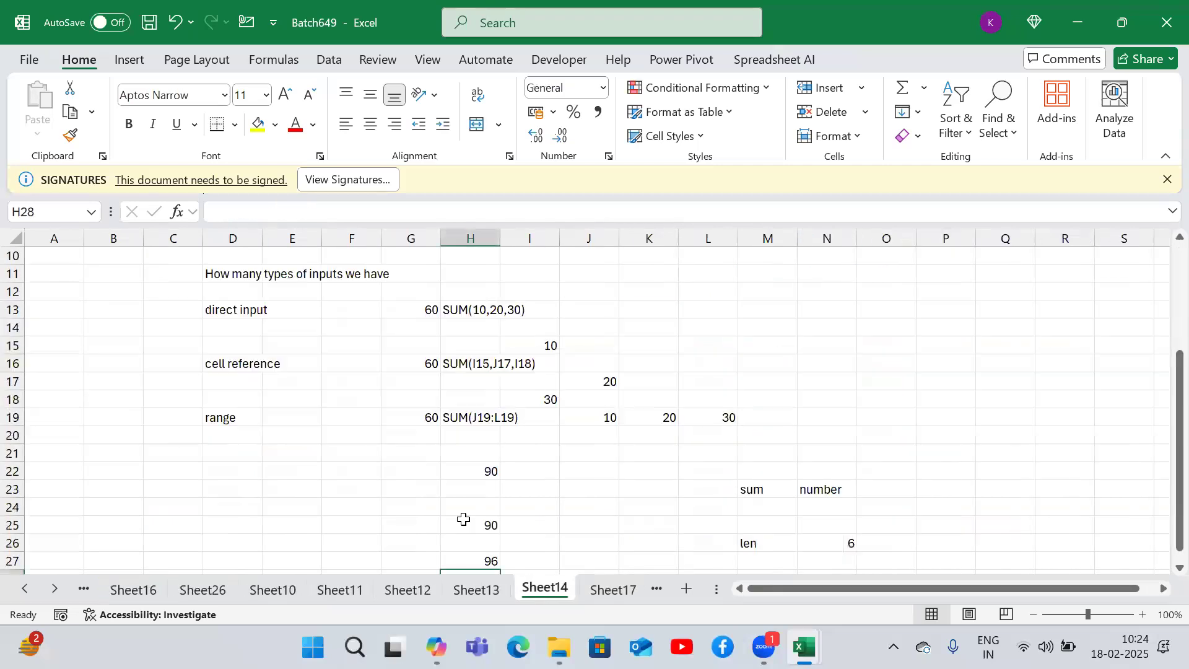
{"action": "key", "text": "ctrl+Page_Down"}
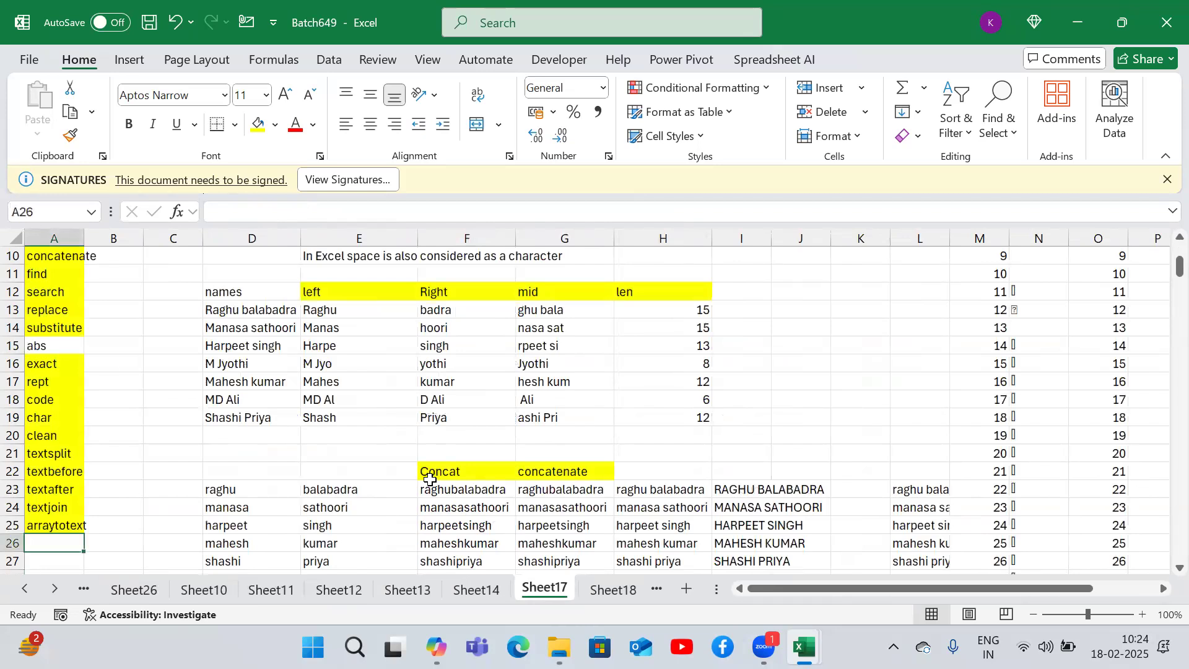
- Select the function list in column A, then copy the names in D13:D19 on Sheet17
{"action": "left_click", "coordinate": [112, 366]}
{"action": "key", "text": "ctrl+Home"}
{"action": "key", "text": "Down"}
{"action": "key", "text": "ctrl+shift+Down"}
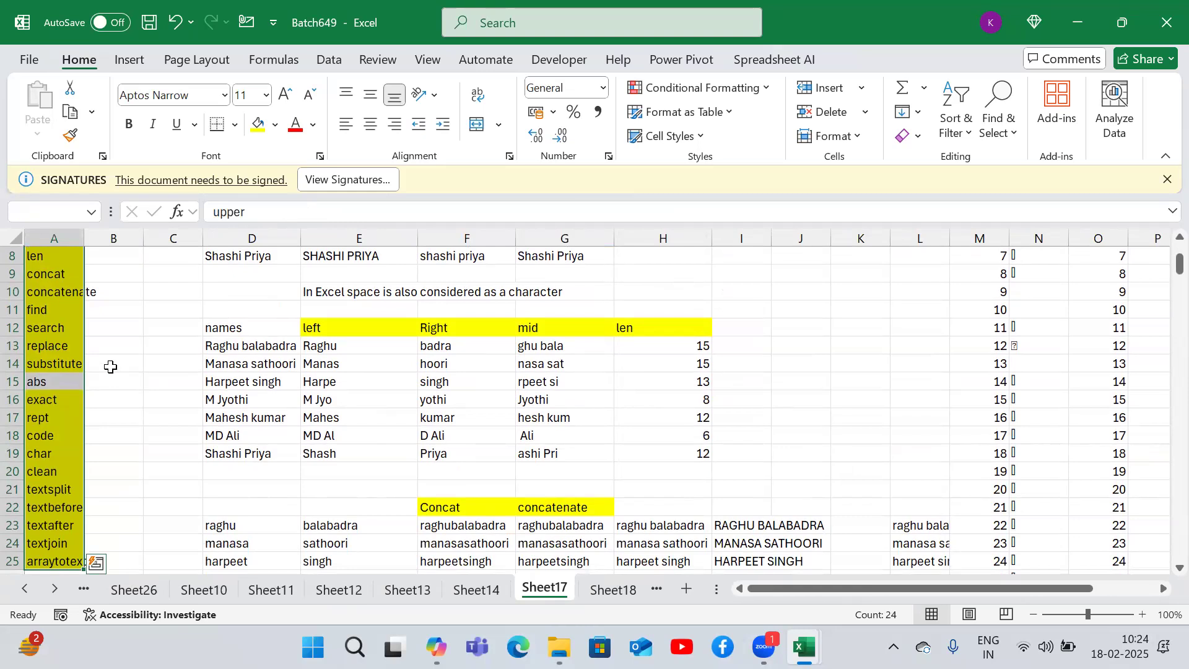
{"action": "key", "text": "Down"}
{"action": "key", "text": "Right"}
{"action": "key", "text": "Up"}
{"action": "key", "text": "Up"}
{"action": "key", "text": "Up"}
{"action": "key", "text": "Right"}
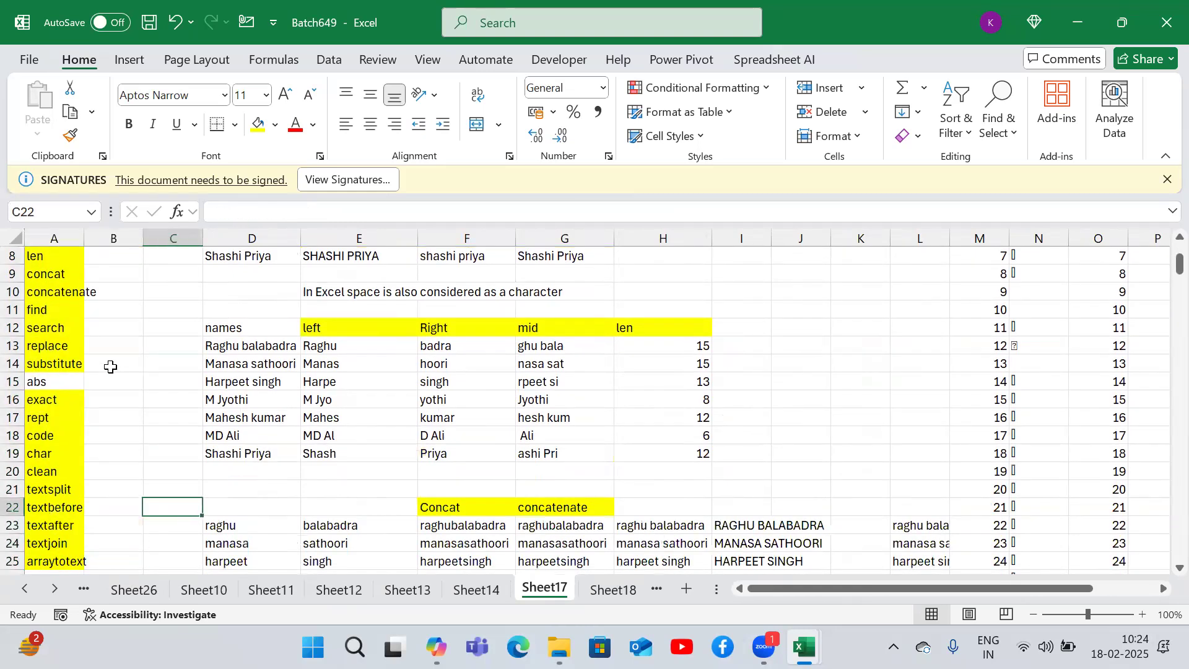
{"action": "key", "text": "Right"}
{"action": "key", "text": "Up"}
{"action": "key", "text": "Up"}
{"action": "key", "text": "Up"}
{"action": "key", "text": "ctrl+Up"}
{"action": "key", "text": "Down"}
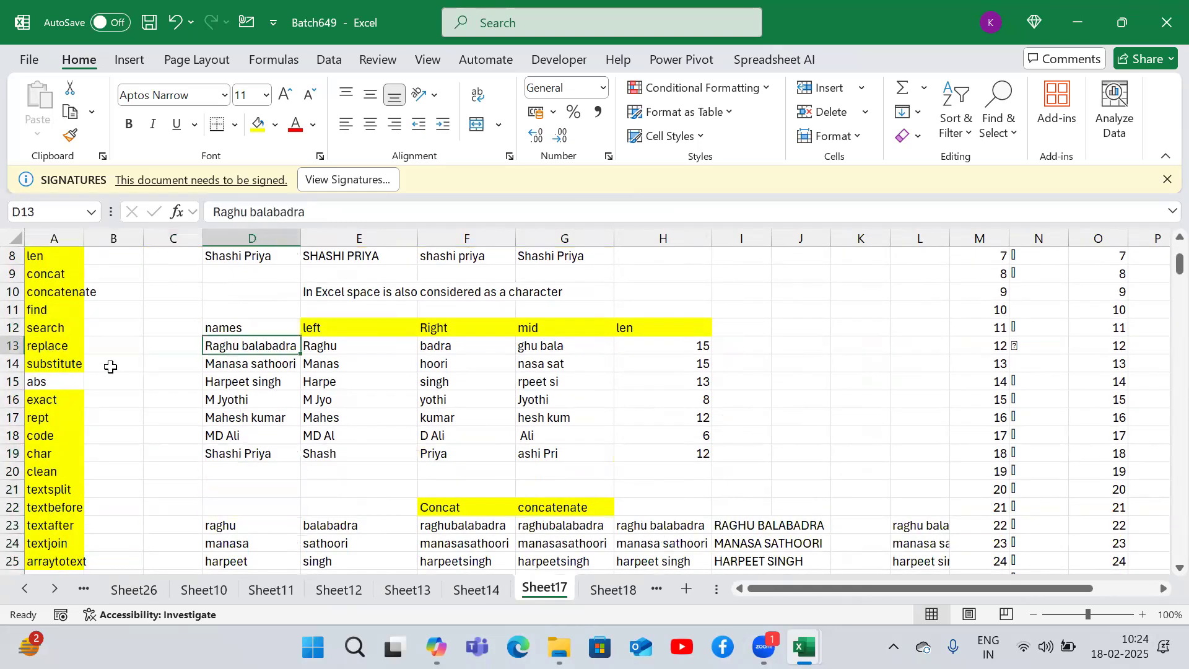
{"action": "key", "text": "ctrl+shift+Down"}
{"action": "key", "text": "ctrl+c"}
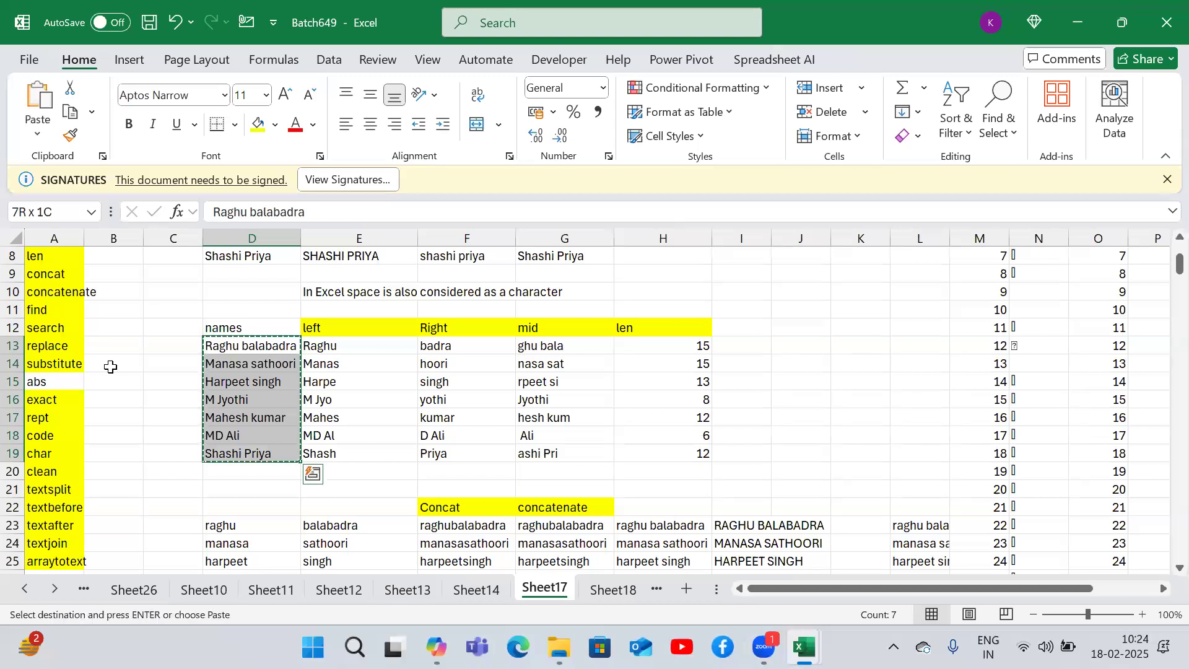
- Browse down Sheet17 to the FIND examples below the names table
{"action": "key", "text": "Down"}
{"action": "key", "text": "ctrl+Down"}
{"action": "key", "text": "ctrl+Down"}
{"action": "key", "text": "ctrl+Down"}
{"action": "key", "text": "Down"}
{"action": "key", "text": "Down"}
{"action": "key", "text": "Down"}
{"action": "key", "text": "Down"}
{"action": "key", "text": "Down"}
{"action": "key", "text": "Down"}
{"action": "key", "text": "Down"}
{"action": "key", "text": "Down"}
{"action": "key", "text": "Down"}
{"action": "key", "text": "Down"}
{"action": "key", "text": "Down"}
{"action": "key", "text": "Down"}
{"action": "key", "text": "Down"}
{"action": "key", "text": "Down"}
{"action": "key", "text": "Down"}
{"action": "key", "text": "Down"}
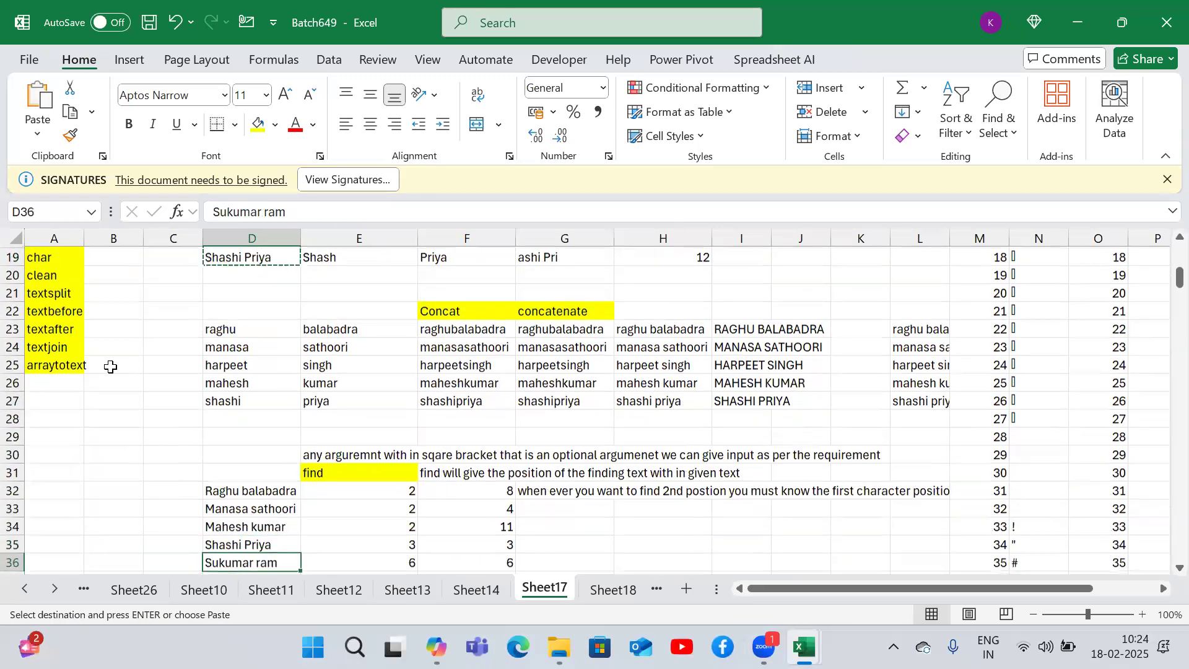
- Open Sheet18 and try clearing the First Name formulas in D4:D13, undoing the deletion
{"action": "key", "text": "ctrl+Page_Down"}
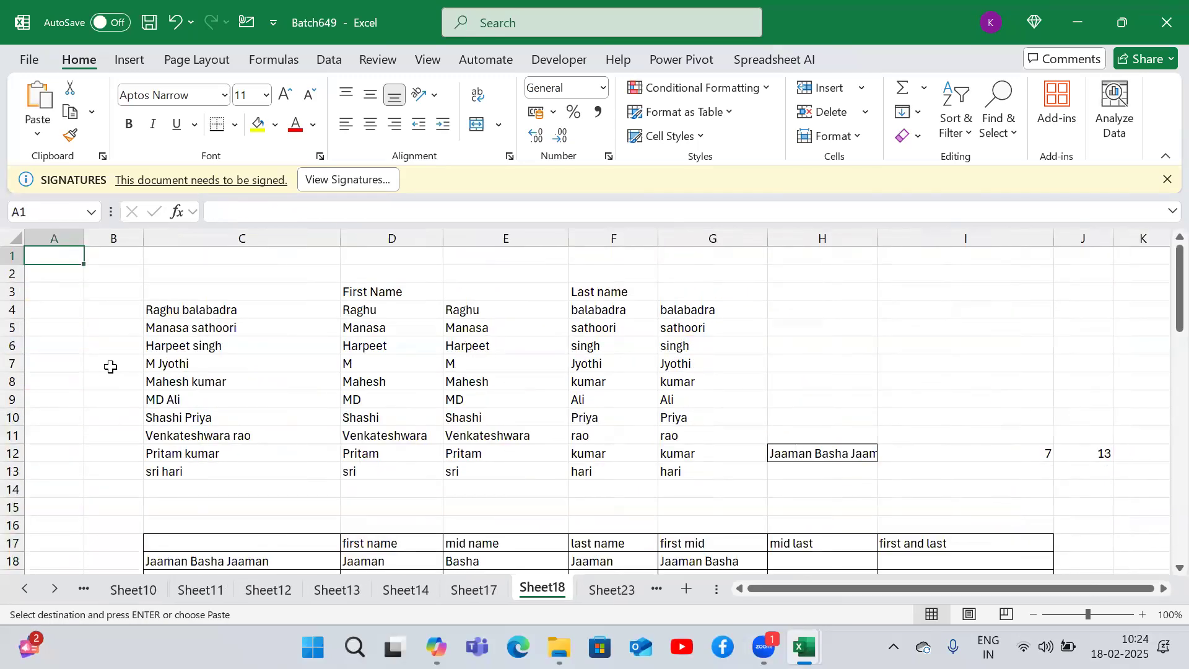
{"action": "left_click", "coordinate": [293, 324]}
{"action": "key", "text": "Right"}
{"action": "key", "text": "Up"}
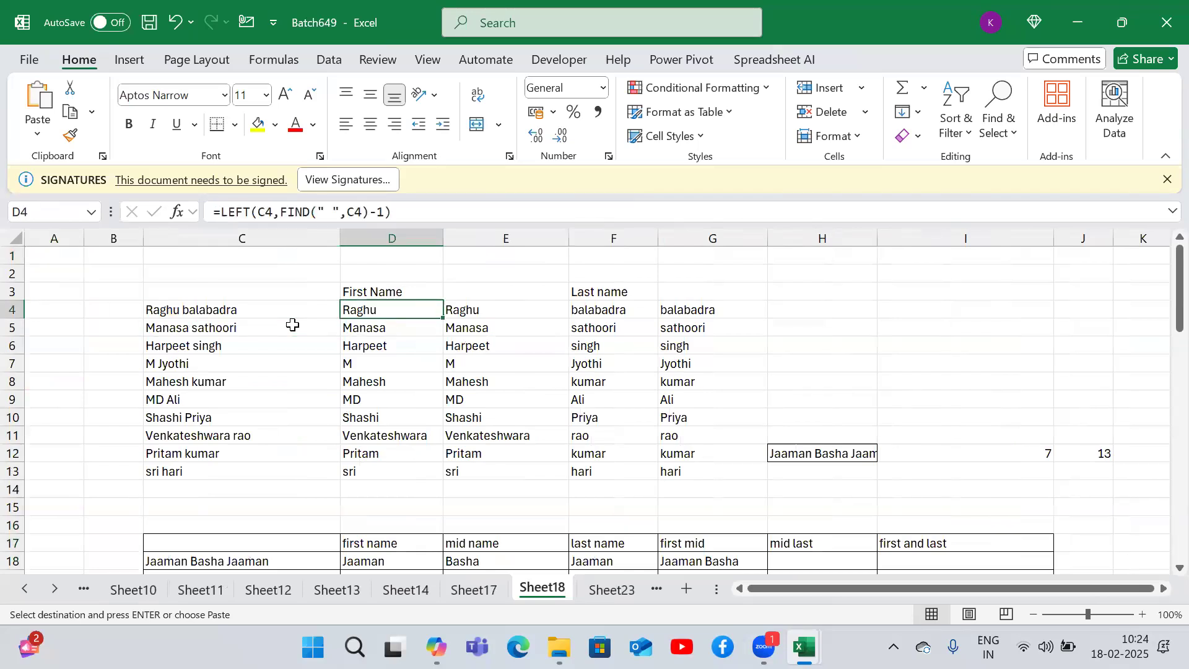
{"action": "key", "text": "ctrl+shift+Down"}
{"action": "key", "text": "Delete"}
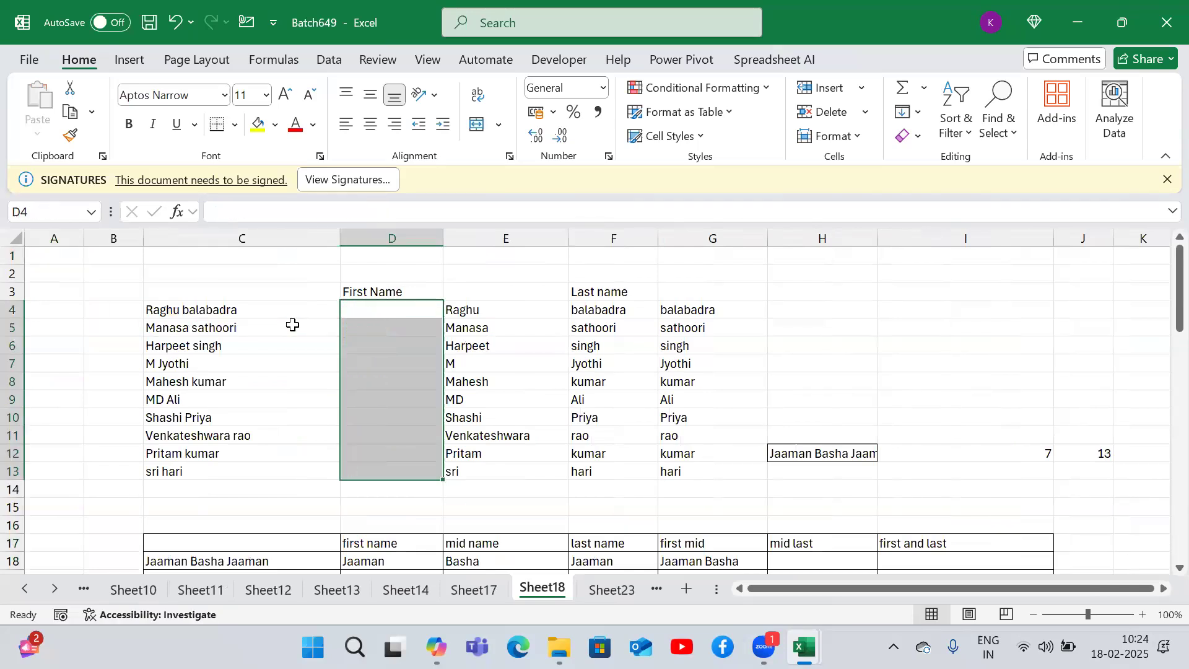
{"action": "key", "text": "ctrl+z"}
- Clear the First Name formulas in D5:D13 and fill the D4 formula back down to D13
{"action": "key", "text": "Down"}
{"action": "key", "text": "ctrl+shift+Down"}
{"action": "key", "text": "Delete"}
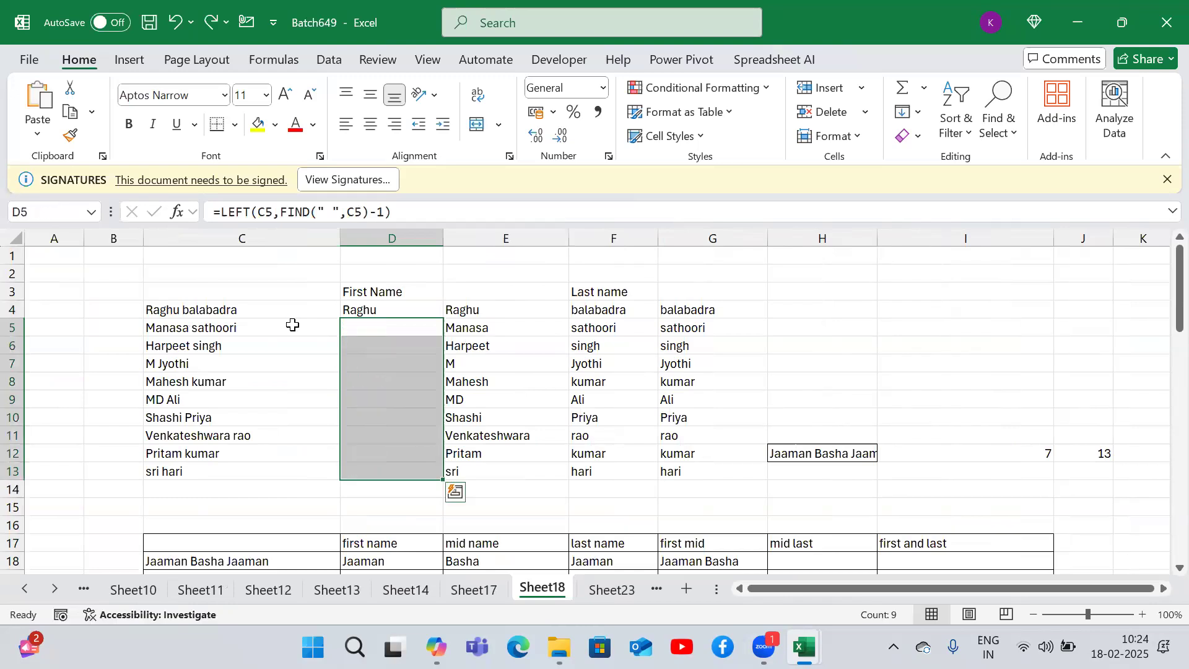
{"action": "key", "text": "Up"}
{"action": "key", "text": "Left"}
{"action": "key", "text": "ctrl+Down"}
{"action": "key", "text": "Right"}
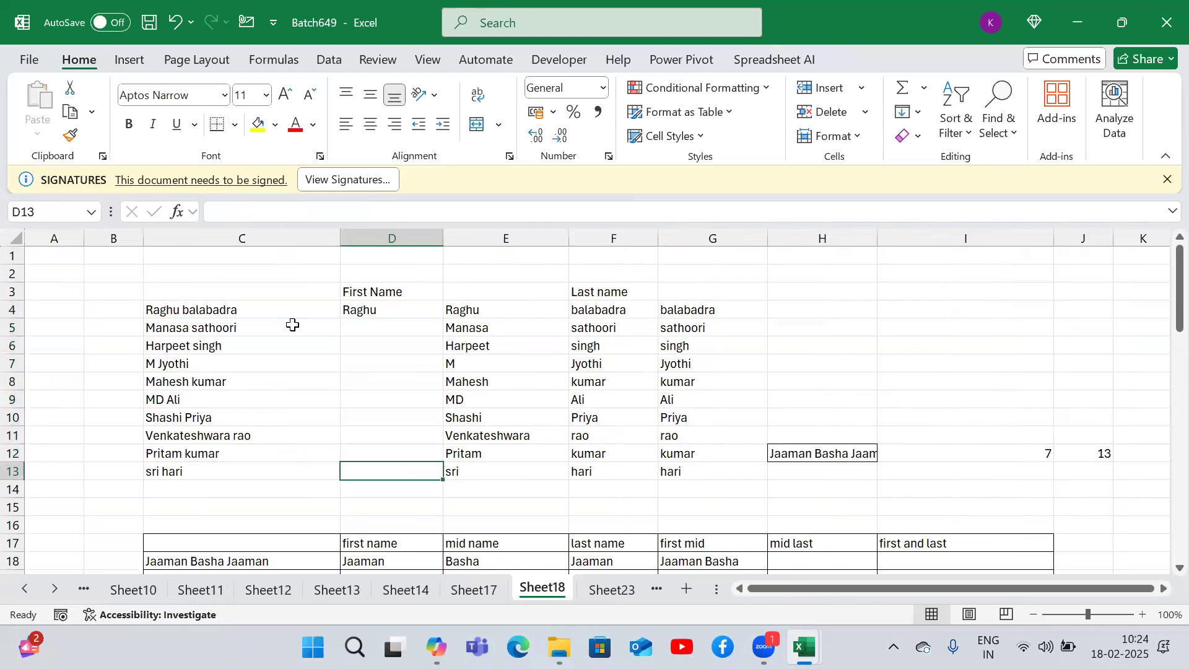
{"action": "key", "text": "ctrl+shift+Up"}
{"action": "key", "text": "ctrl+d"}
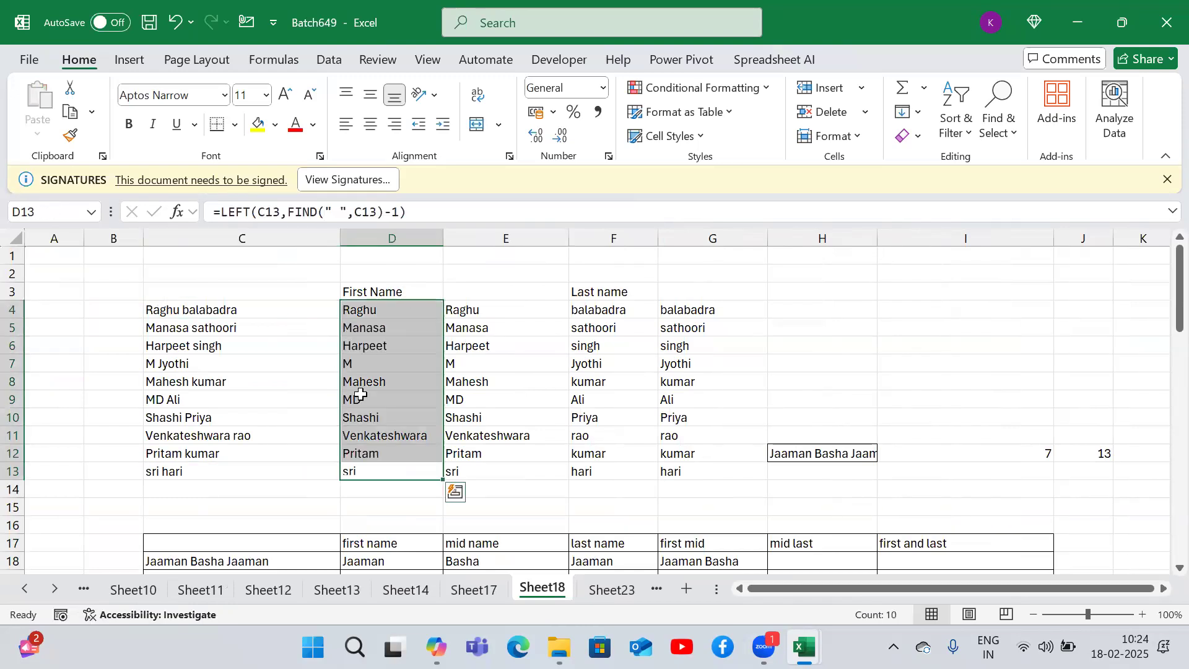
- Enter a new two-part full name in C14 below the names list
{"action": "left_click", "coordinate": [184, 487]}
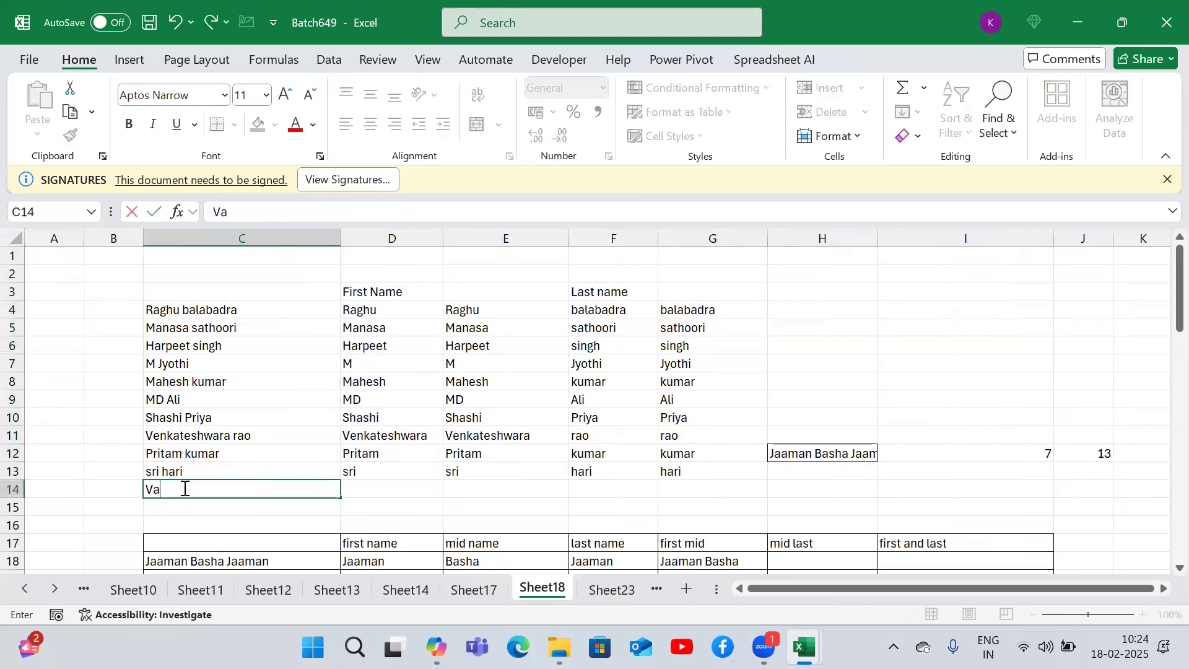
{"action": "key", "text": "BackSpace"}
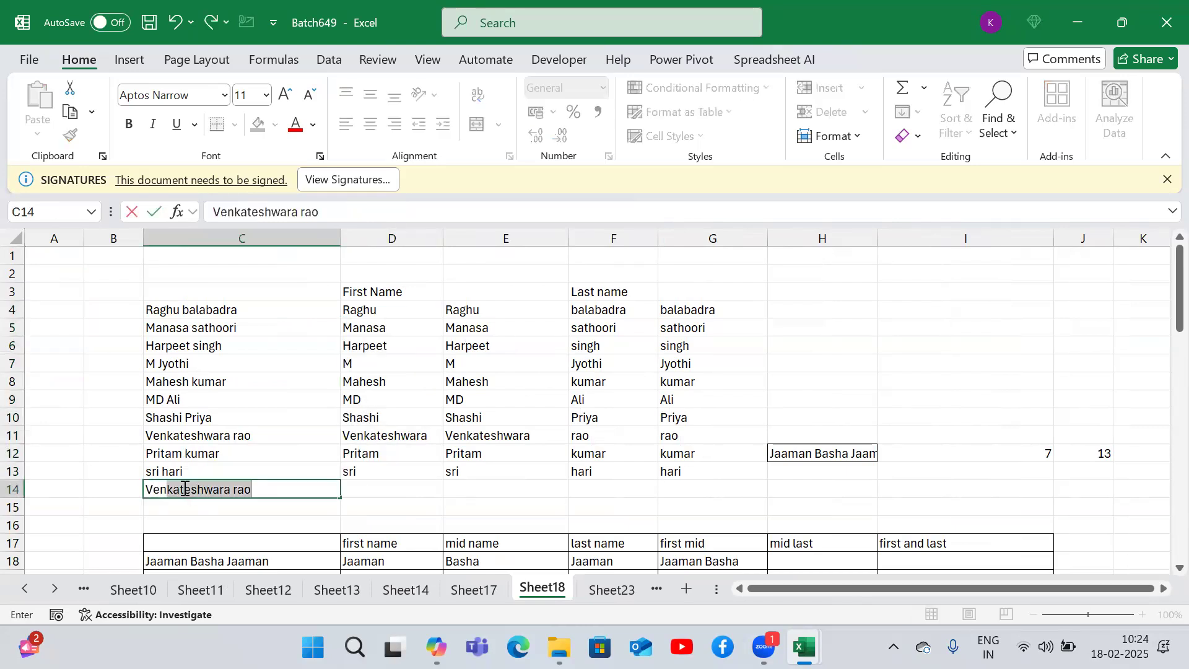
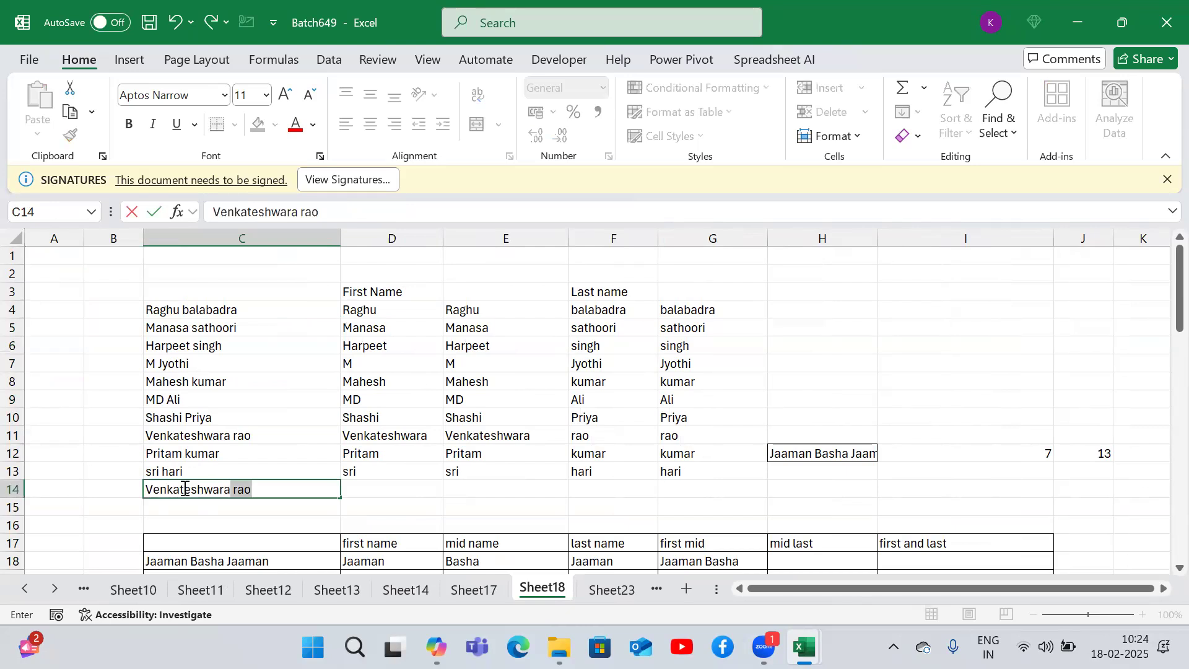
{"action": "key", "text": "BackSpace"}
{"action": "key", "text": "BackSpace"}
{"action": "key", "text": "BackSpace"}
{"action": "key", "text": "BackSpace"}
{"action": "key", "text": "BackSpace"}
{"action": "key", "text": "BackSpace"}
{"action": "key", "text": "BackSpace"}
{"action": "key", "text": "BackSpace"}
{"action": "key", "text": "BackSpace"}
{"action": "key", "text": "BackSpace"}
{"action": "key", "text": "BackSpace"}
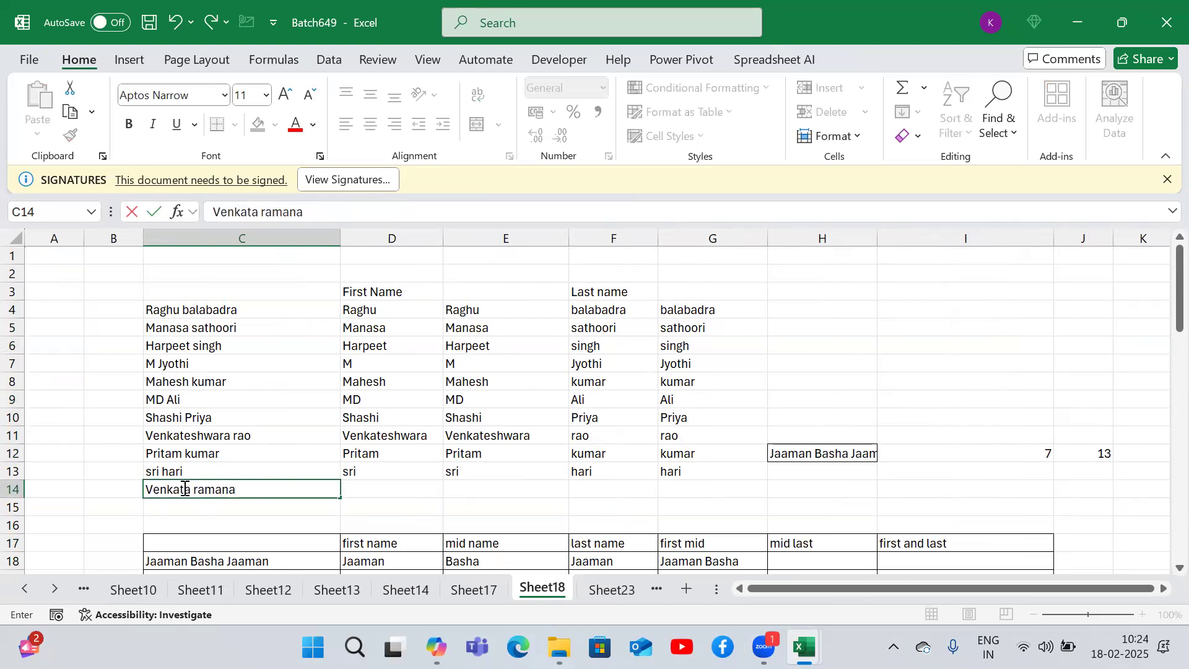
{"action": "key", "text": "Return"}
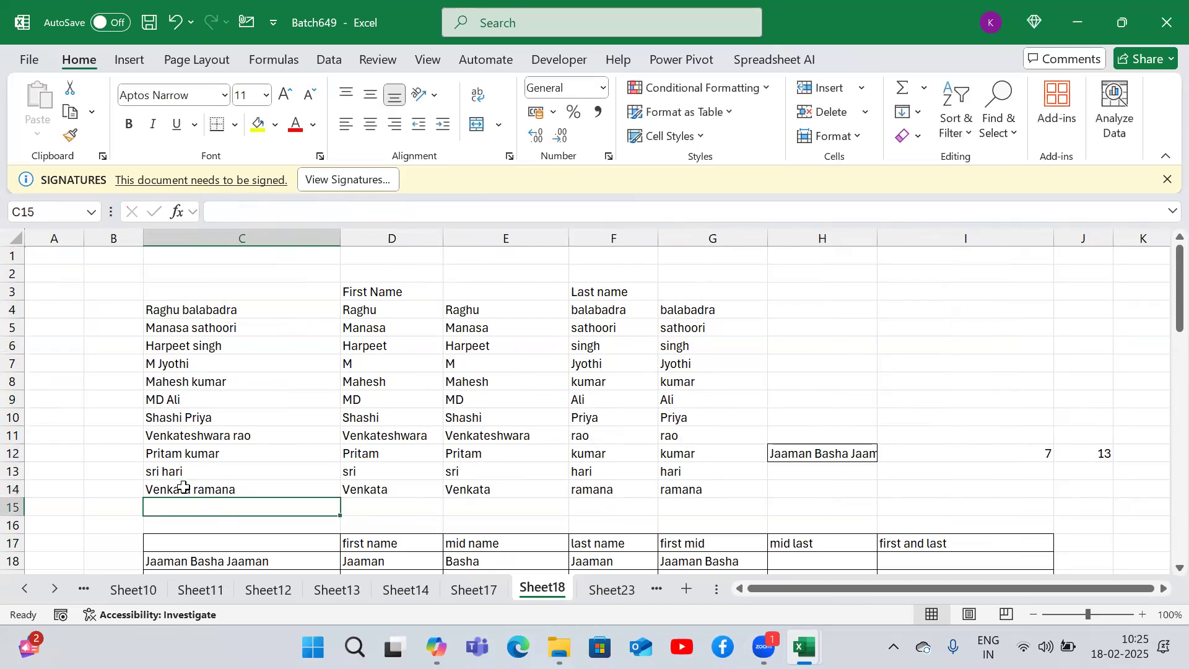
- Inspect the first-name formula in D14 and the name-splitting formulas in the table below
{"action": "key", "text": "Up"}
{"action": "key", "text": "Right"}
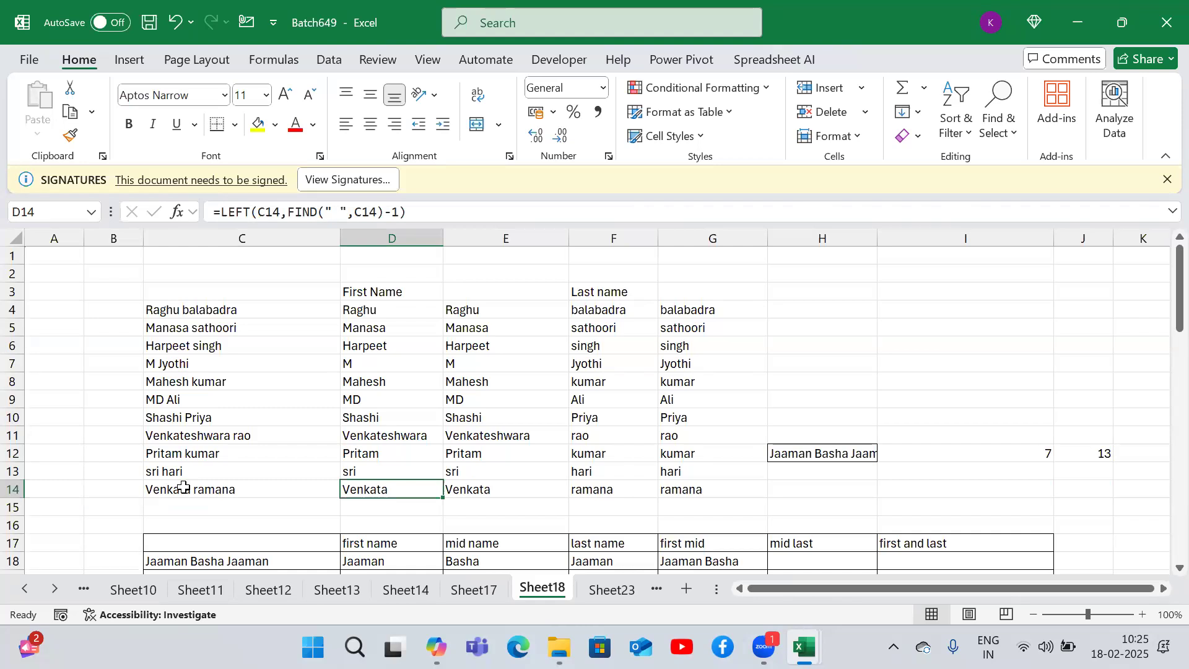
{"action": "key", "text": "Down"}
{"action": "key", "text": "Down"}
{"action": "key", "text": "Down"}
{"action": "key", "text": "Down"}
{"action": "key", "text": "Down"}
{"action": "key", "text": "Down"}
{"action": "key", "text": "Down"}
{"action": "key", "text": "Down"}
{"action": "key", "text": "Down"}
{"action": "key", "text": "Down"}
{"action": "key", "text": "Right"}
{"action": "key", "text": "Right"}
{"action": "key", "text": "Up"}
{"action": "key", "text": "Up"}
{"action": "key", "text": "Up"}
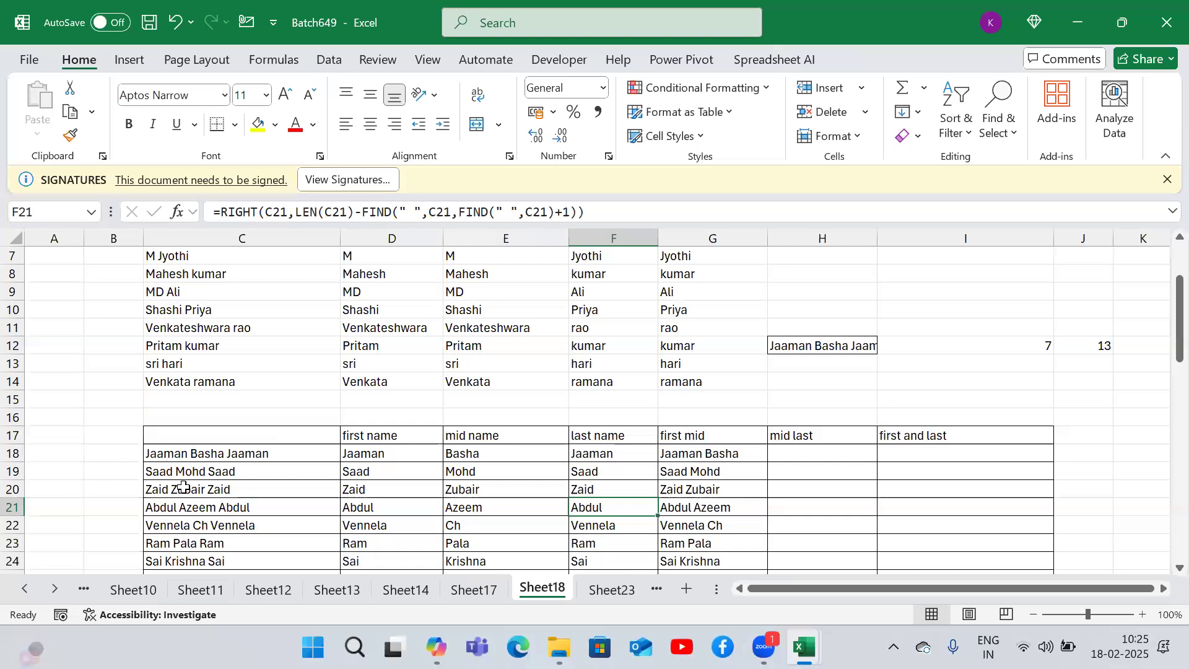
- Move to Sheet20 and open the TEXTAFTER formula in D39 for review
{"action": "key", "text": "ctrl+Page_Down"}
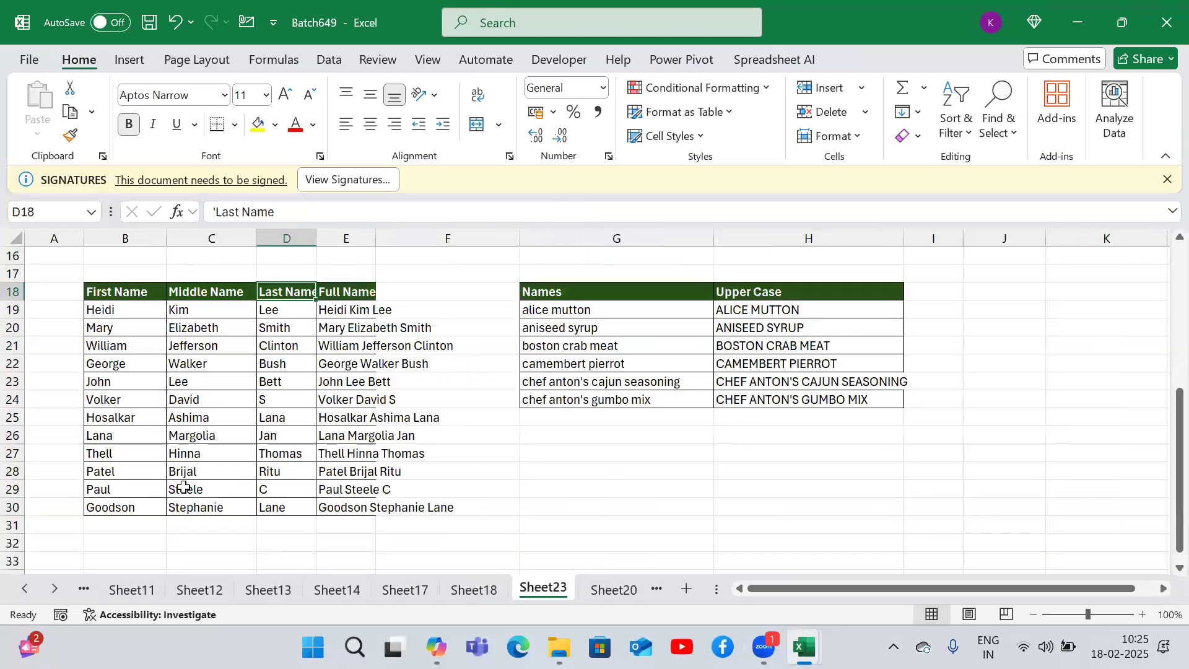
{"action": "key", "text": "ctrl+Page_Down"}
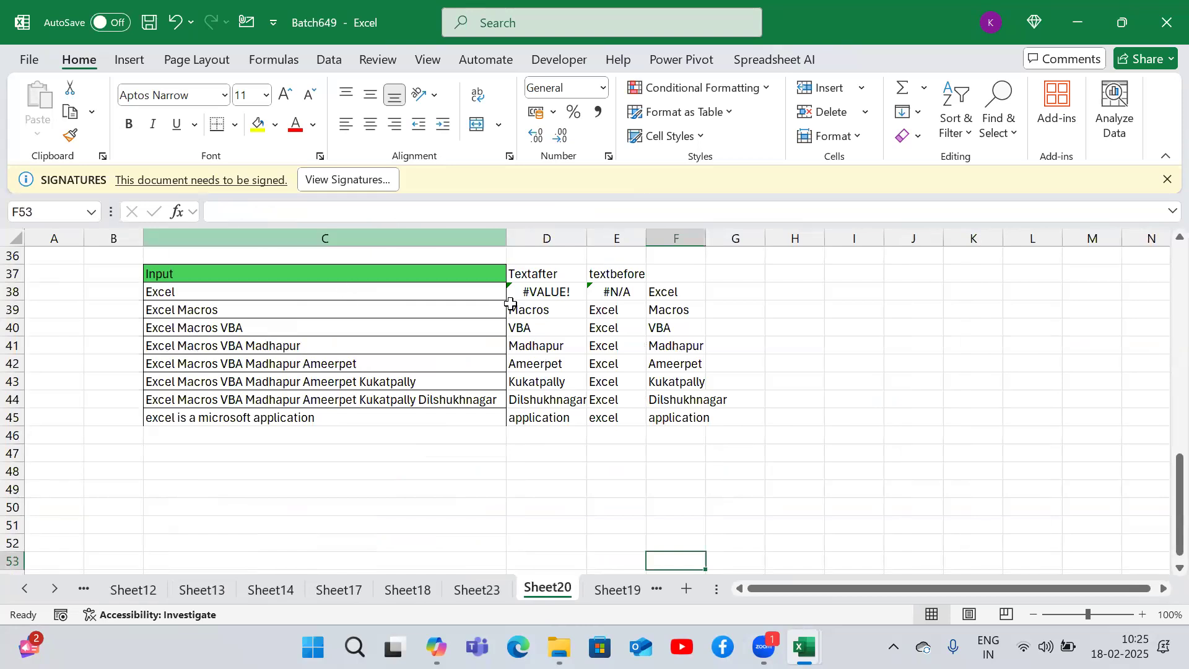
{"action": "double_click", "coordinate": [530, 308]}
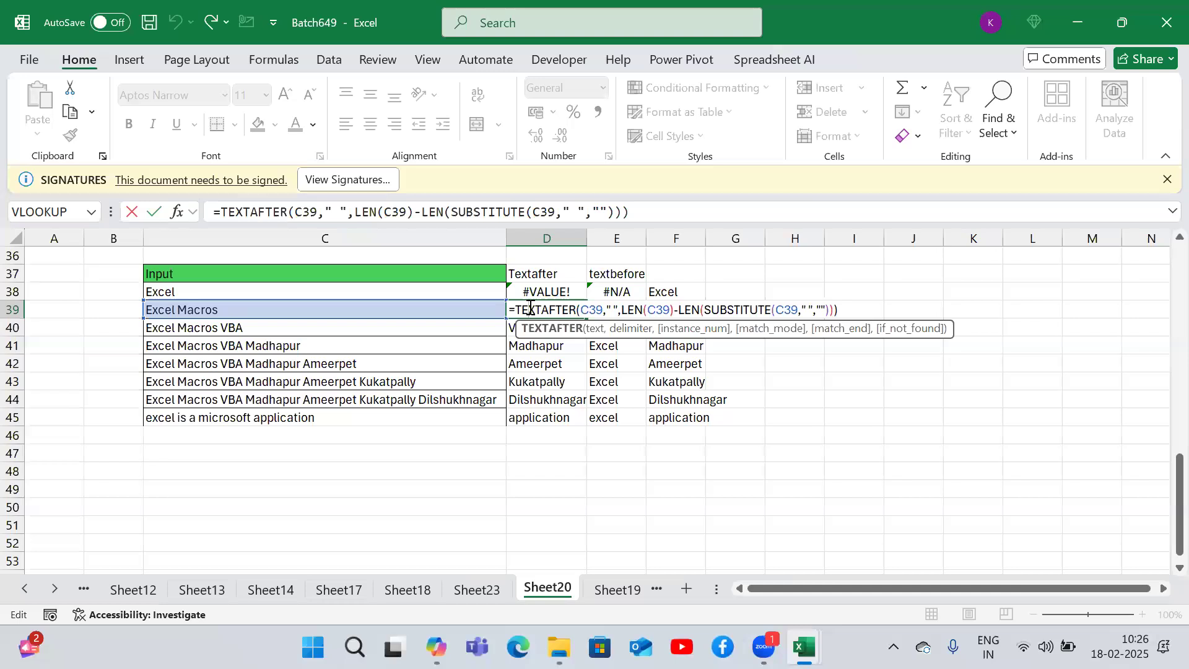
{"action": "key", "text": "Return"}
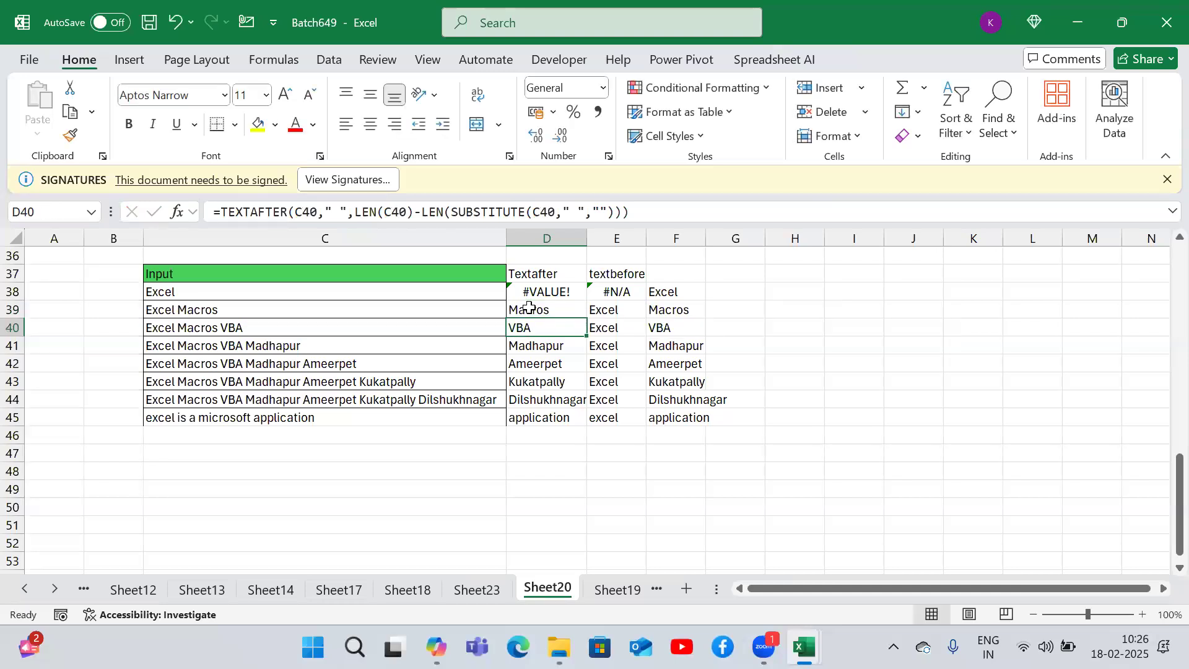
- Step through the following sheets to Sheet22 and return to the top of its counting examples
{"action": "key", "text": "ctrl+Page_Down"}
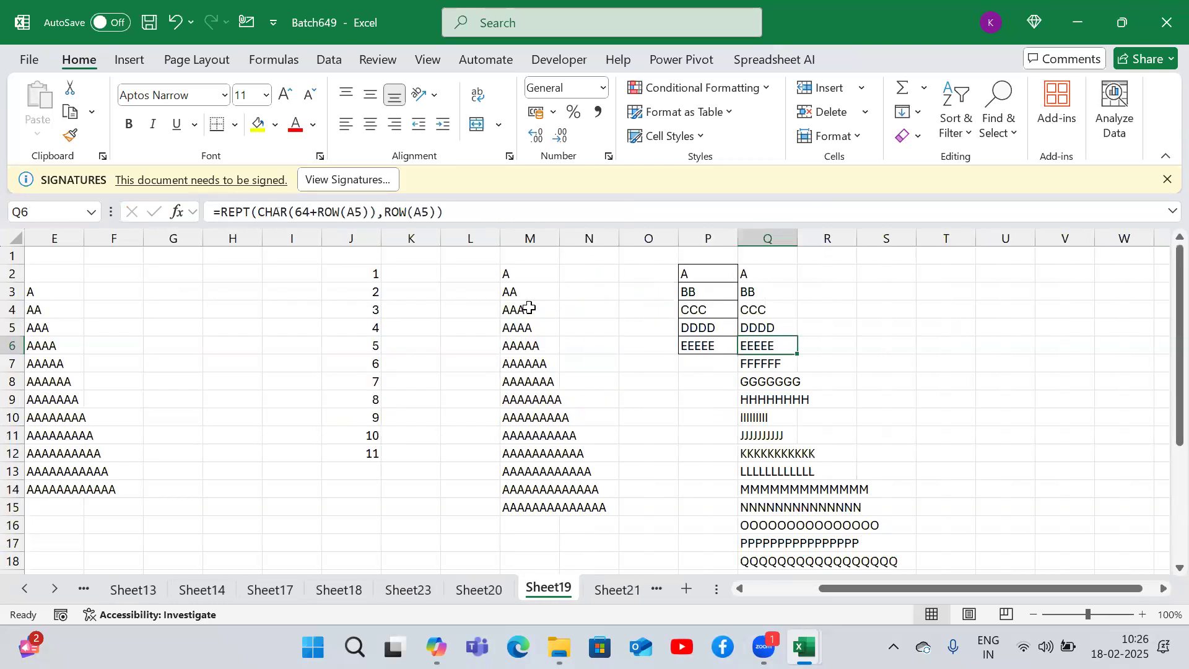
{"action": "key", "text": "ctrl+Page_Down"}
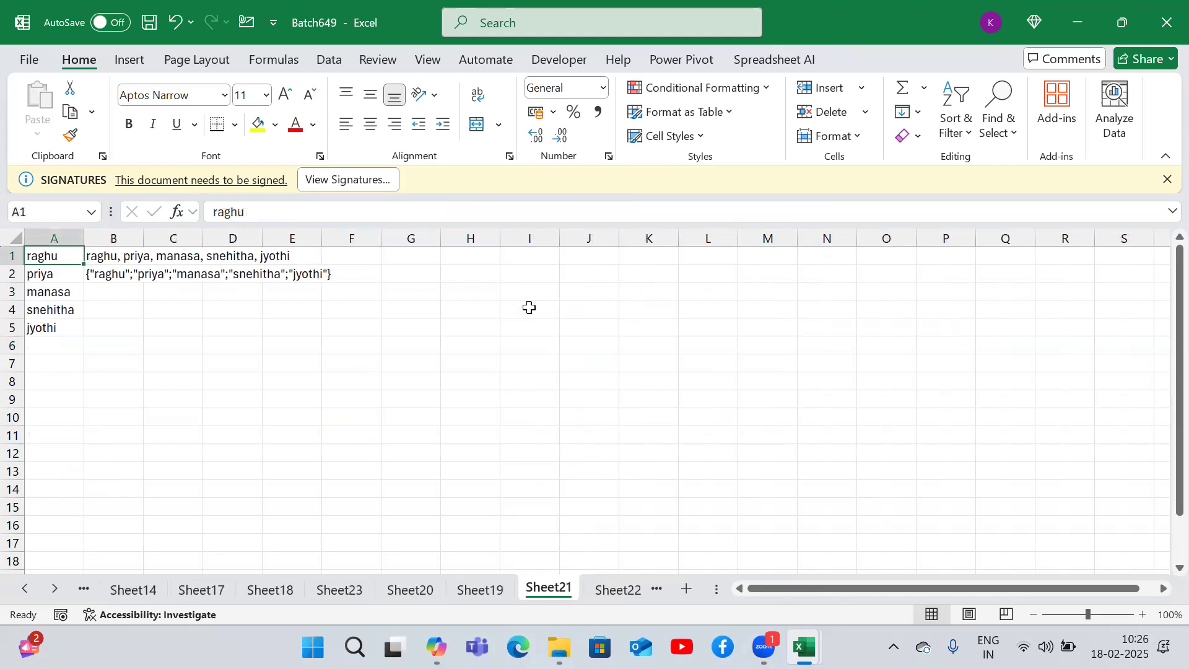
{"action": "key", "text": "ctrl+Page_Down"}
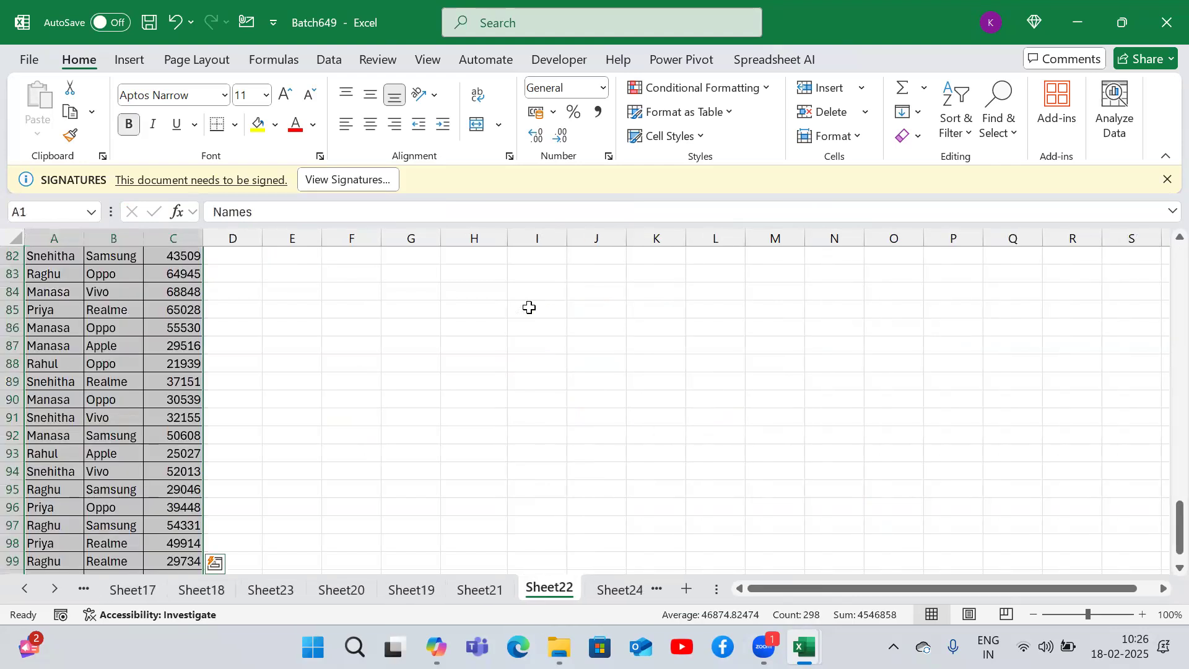
{"action": "key", "text": "ctrl+Home"}
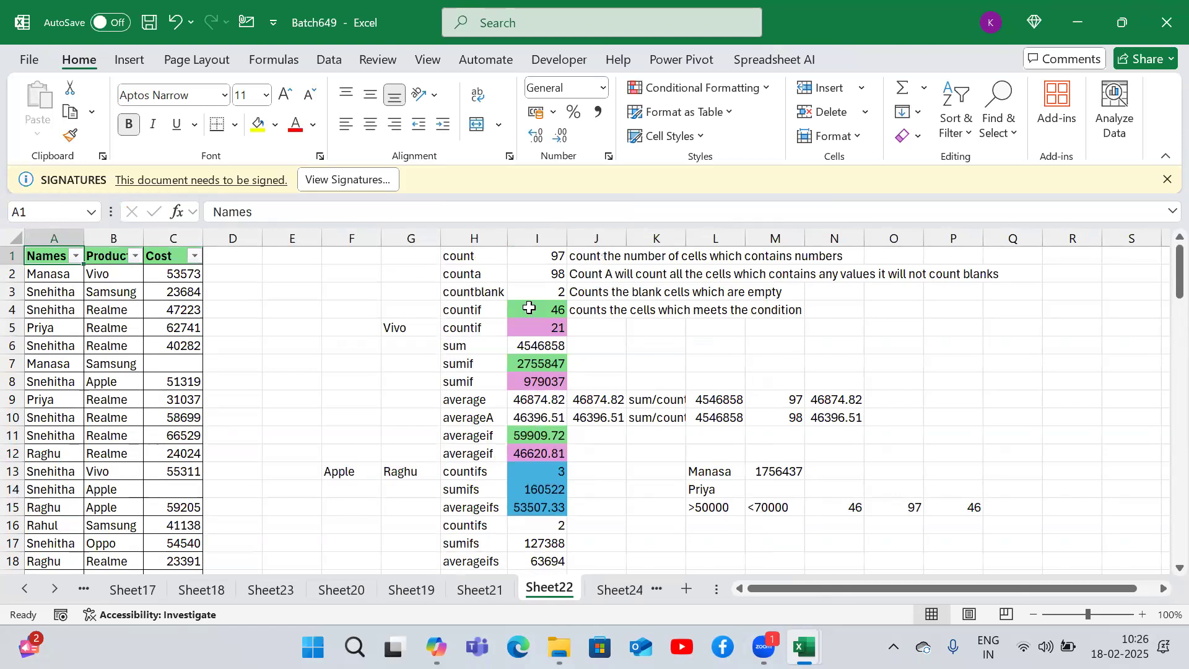
{"action": "key", "text": "Right"}
{"action": "key", "text": "Right"}
{"action": "key", "text": "Right"}
{"action": "key", "text": "Right"}
{"action": "key", "text": "Right"}
{"action": "key", "text": "Right"}
{"action": "key", "text": "Right"}
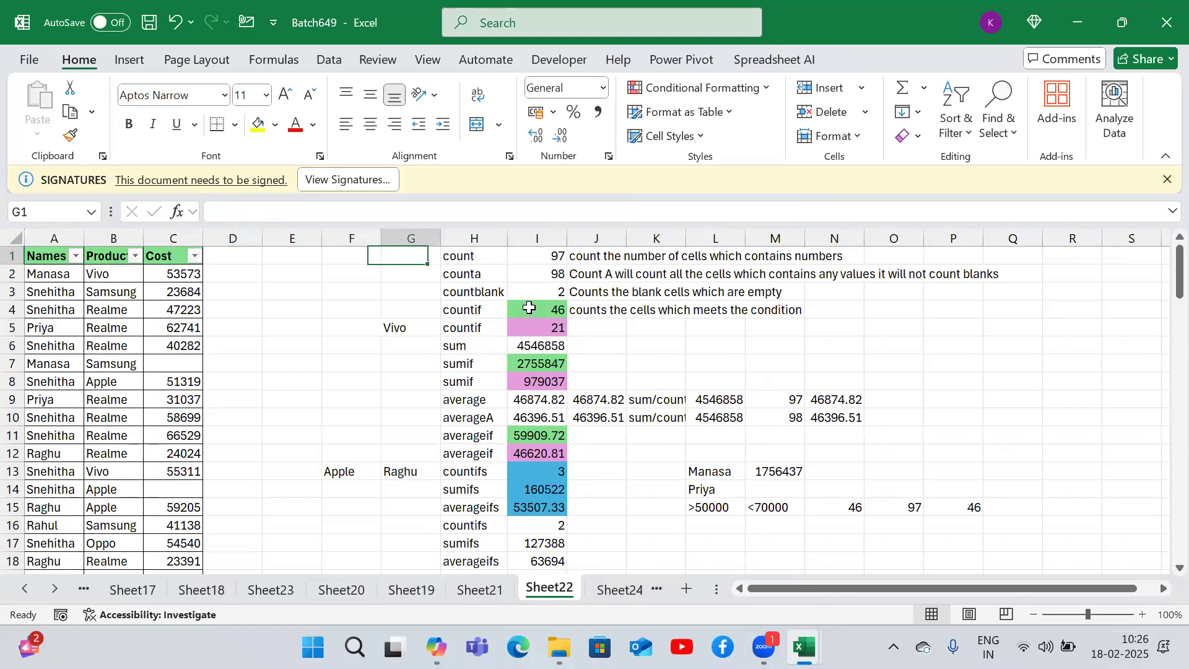
- Select the function labels in column H of Sheet22 and return to the top of the list
{"action": "key", "text": "ctrl+shift+Down"}
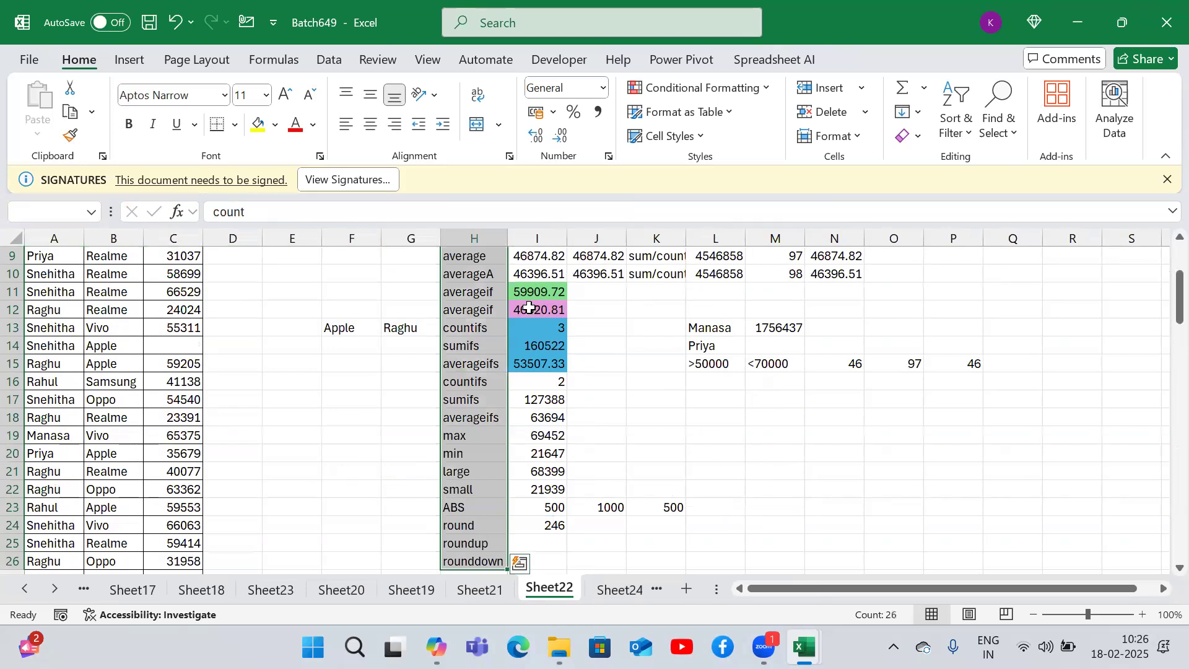
{"action": "key", "text": "ctrl+Up"}
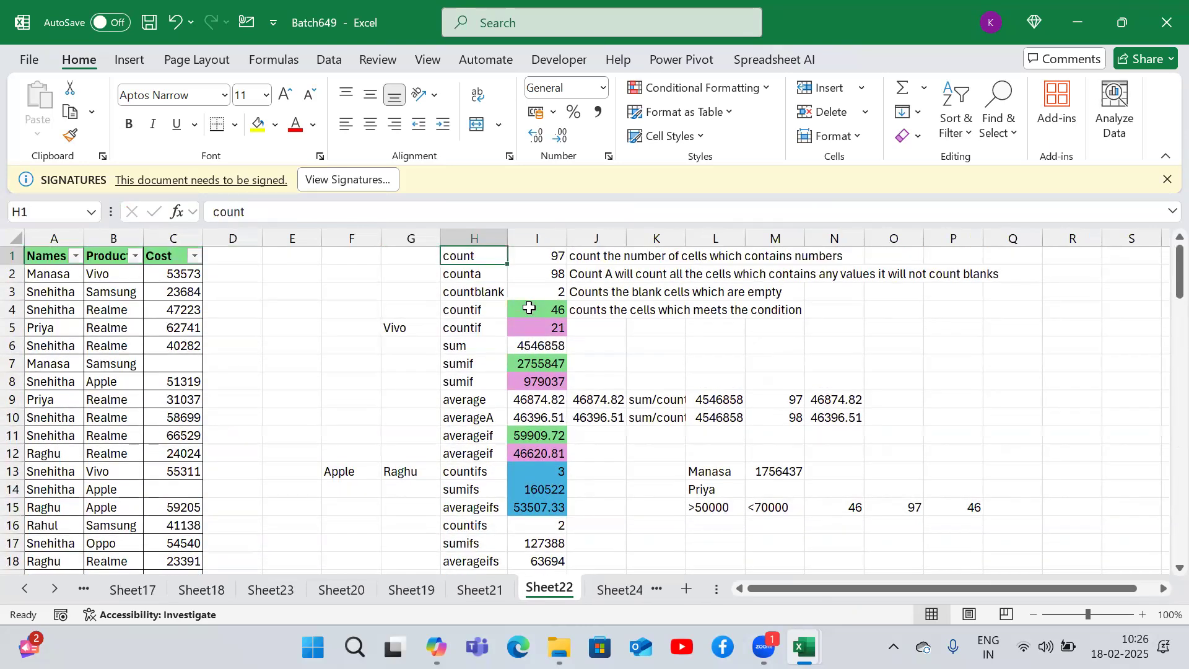
{"action": "key", "text": "ctrl+shift+Down"}
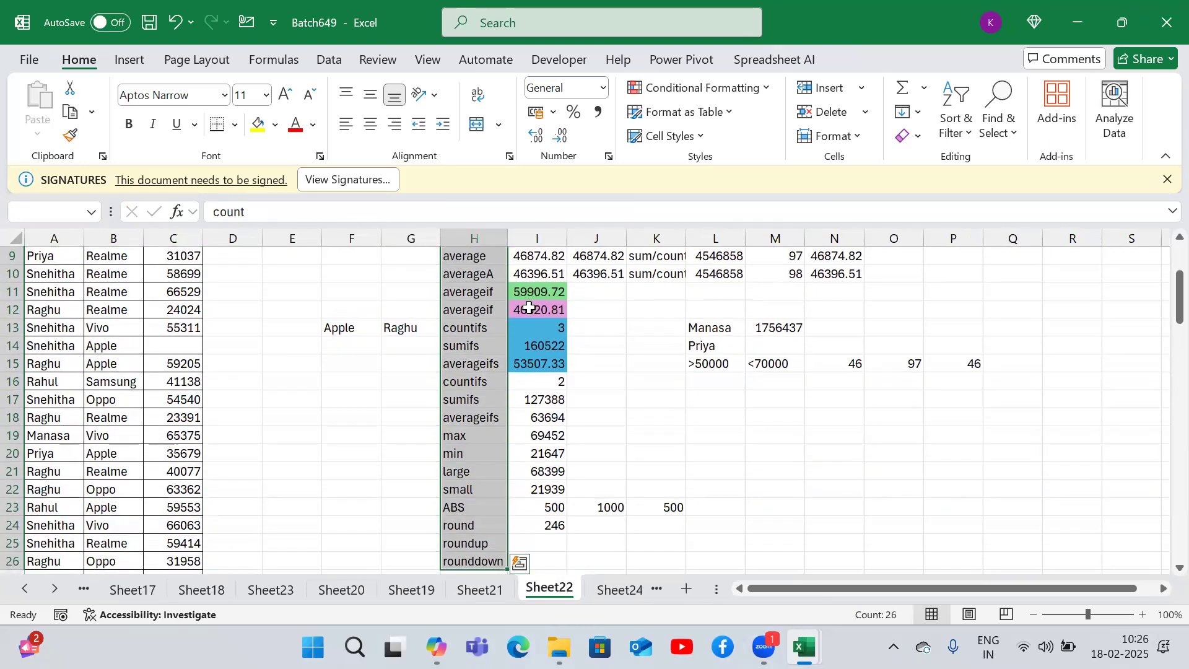
- Move through Sheet24 to Sheet25 and select the Names and Sales columns of the names summary table
{"action": "key", "text": "ctrl+Page_Down"}
{"action": "key", "text": "Up"}
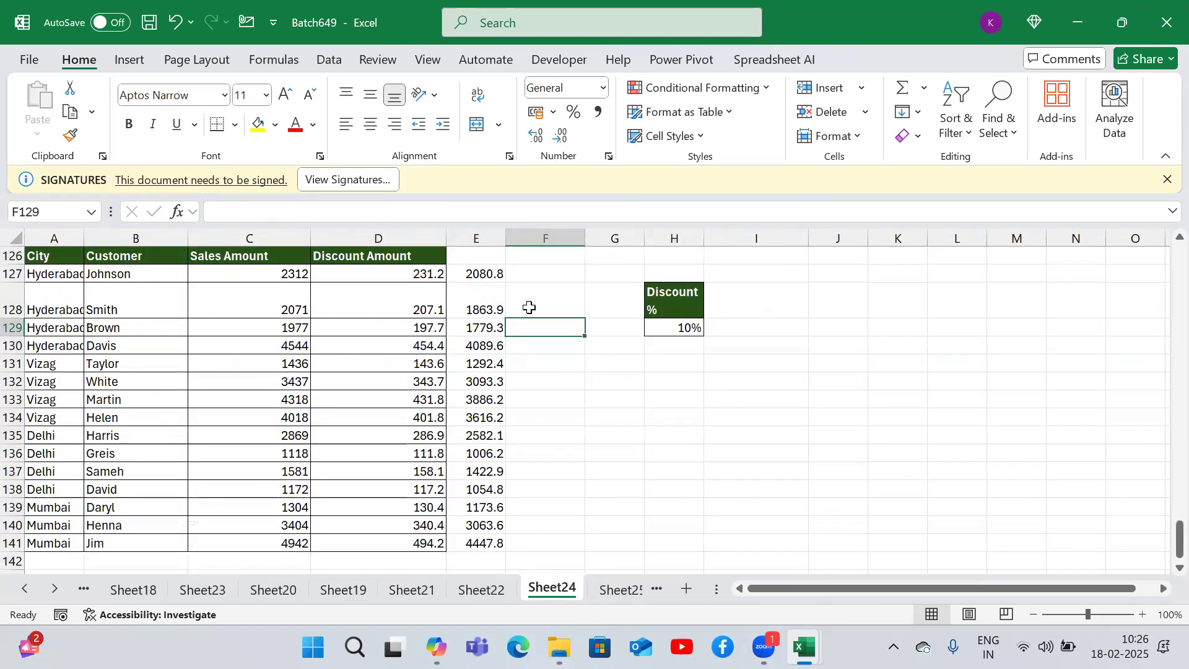
{"action": "key", "text": "ctrl+Page_Down"}
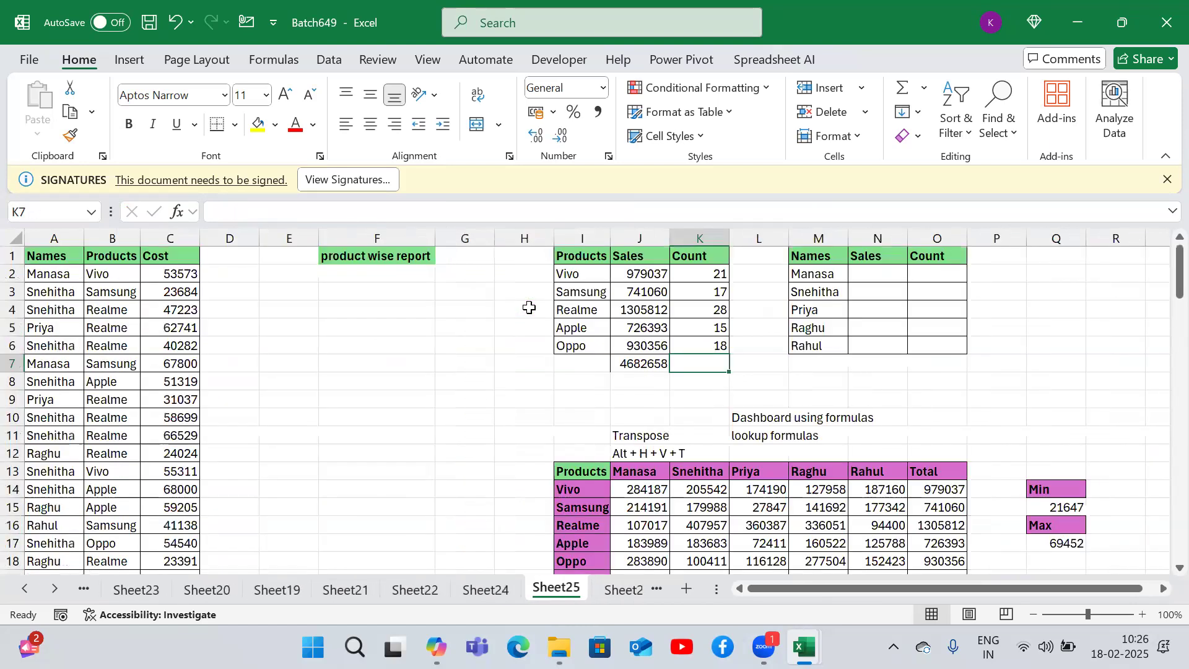
{"action": "left_click_drag", "start_coordinate": [576, 273], "coordinate": [650, 306]}
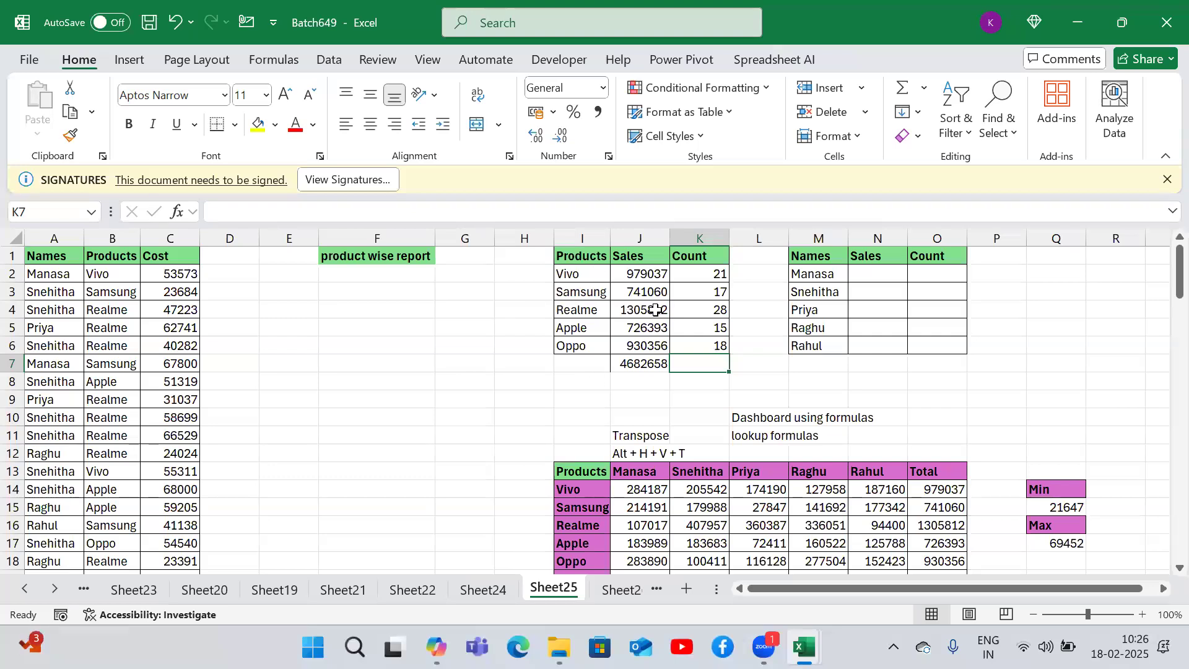
{"action": "left_click_drag", "start_coordinate": [805, 262], "coordinate": [902, 337]}
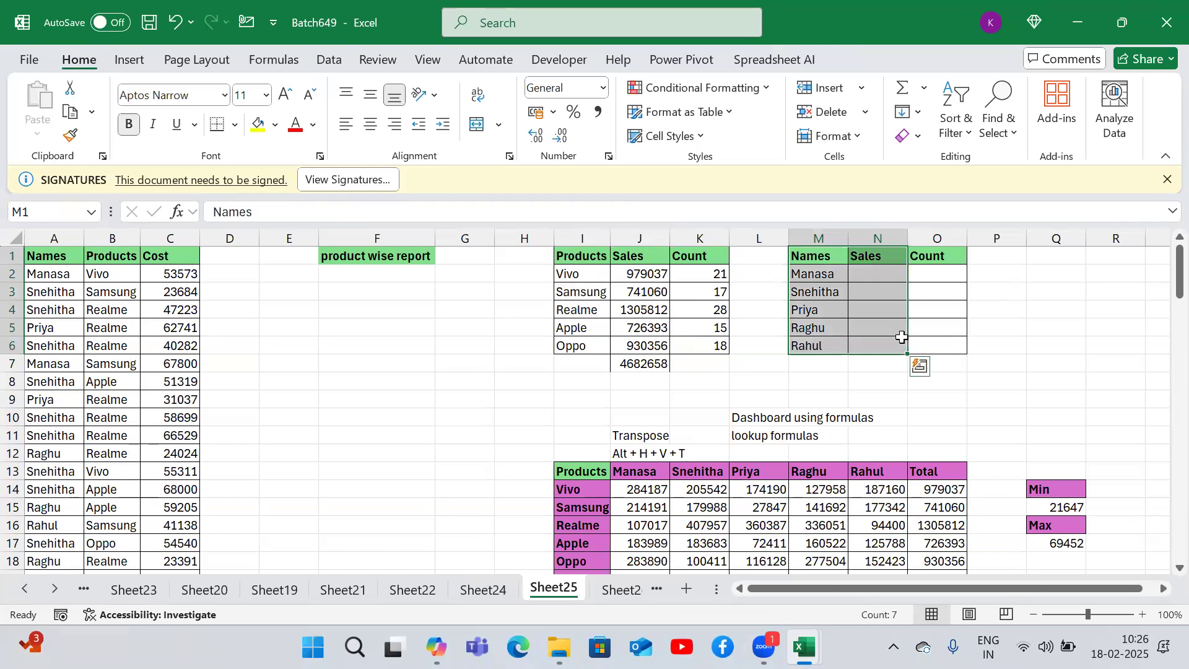
- Switch between the Sales Dashboard sheet and Sheet28's VLOOKUP notes, checking the extent of the ID column
{"action": "key", "text": "ctrl+Page_Down"}
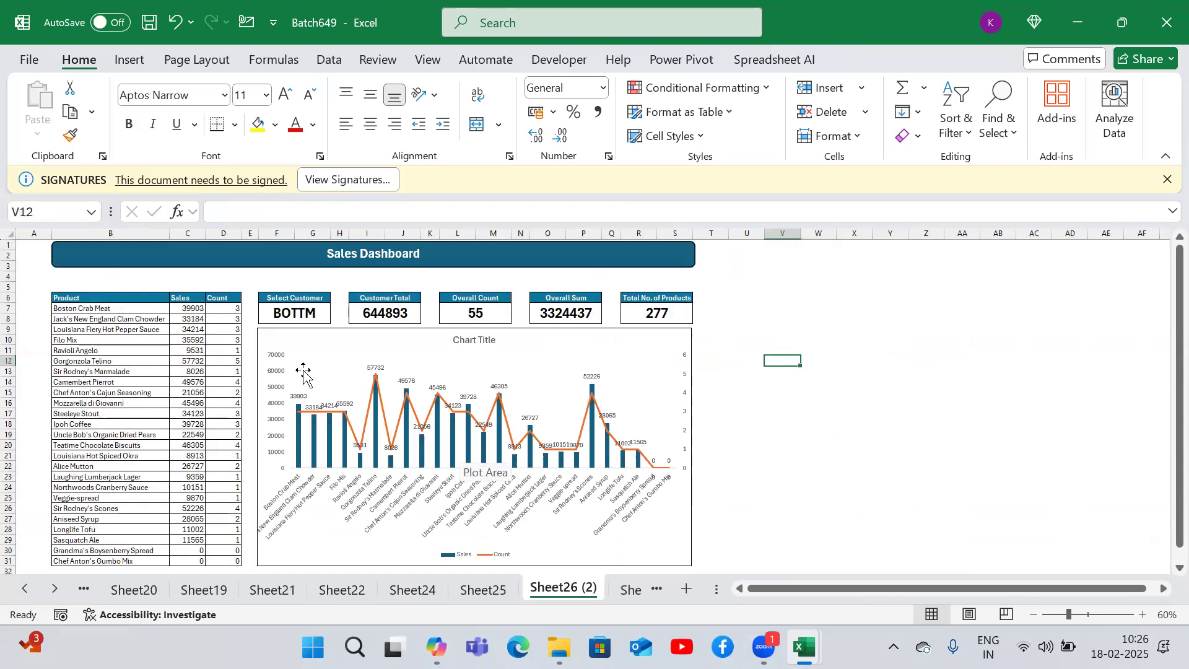
{"action": "mouse_move", "coordinate": [303, 441]}
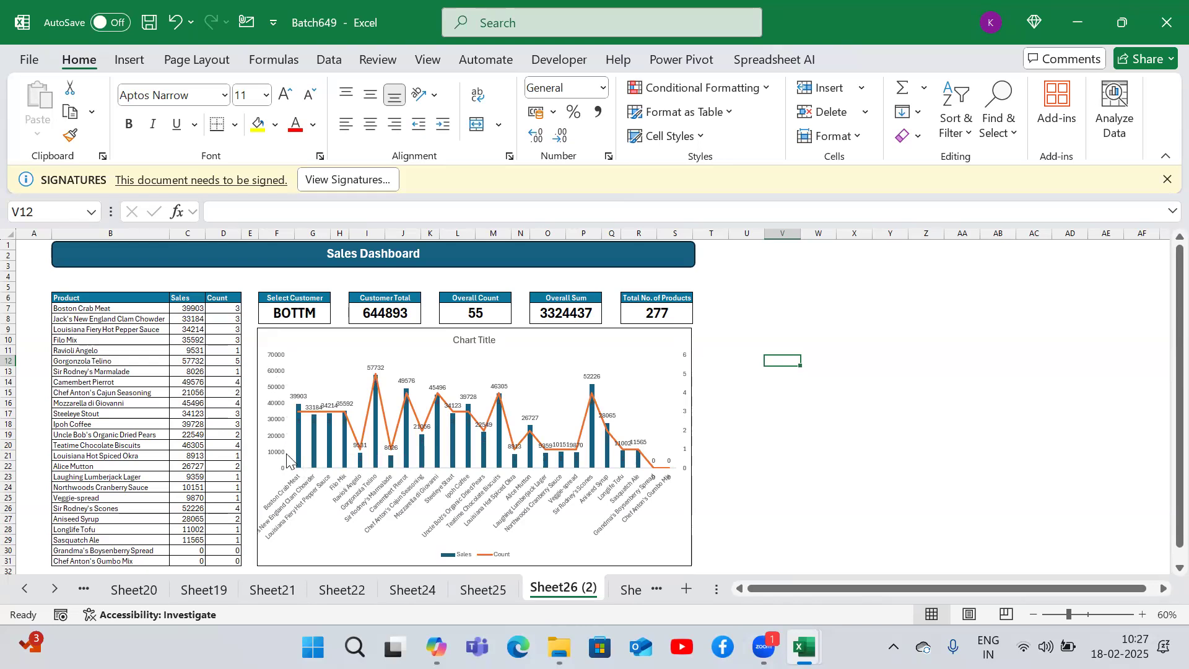
{"action": "key", "text": "ctrl+Page_Down"}
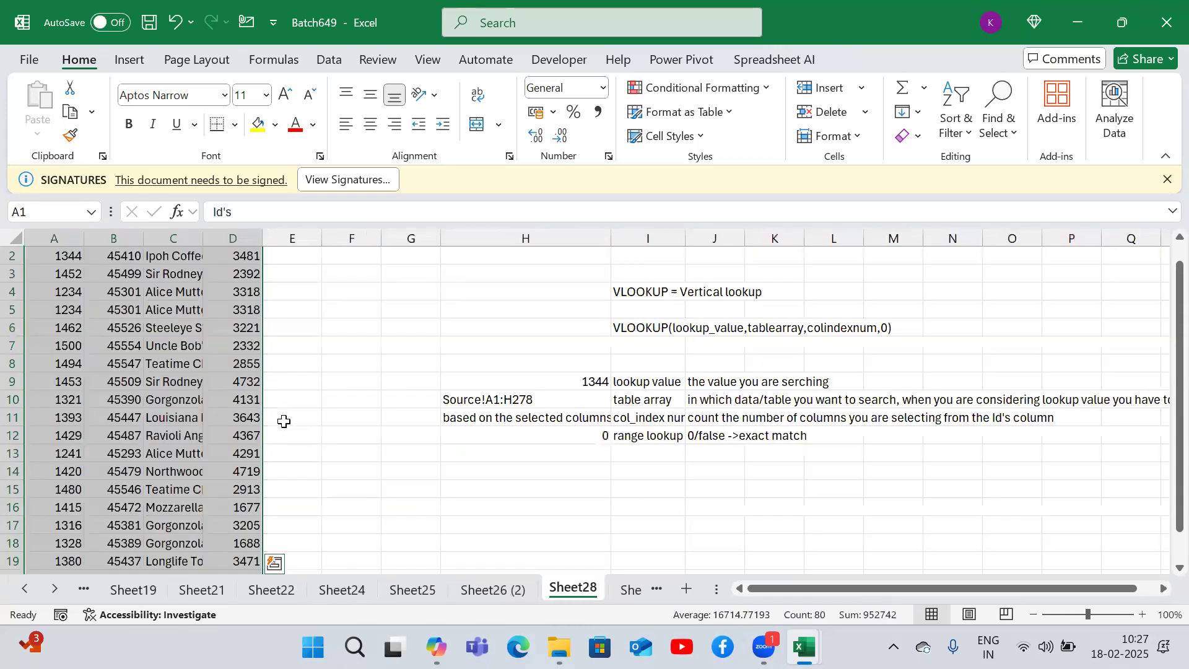
{"action": "key", "text": "ctrl+Page_Up"}
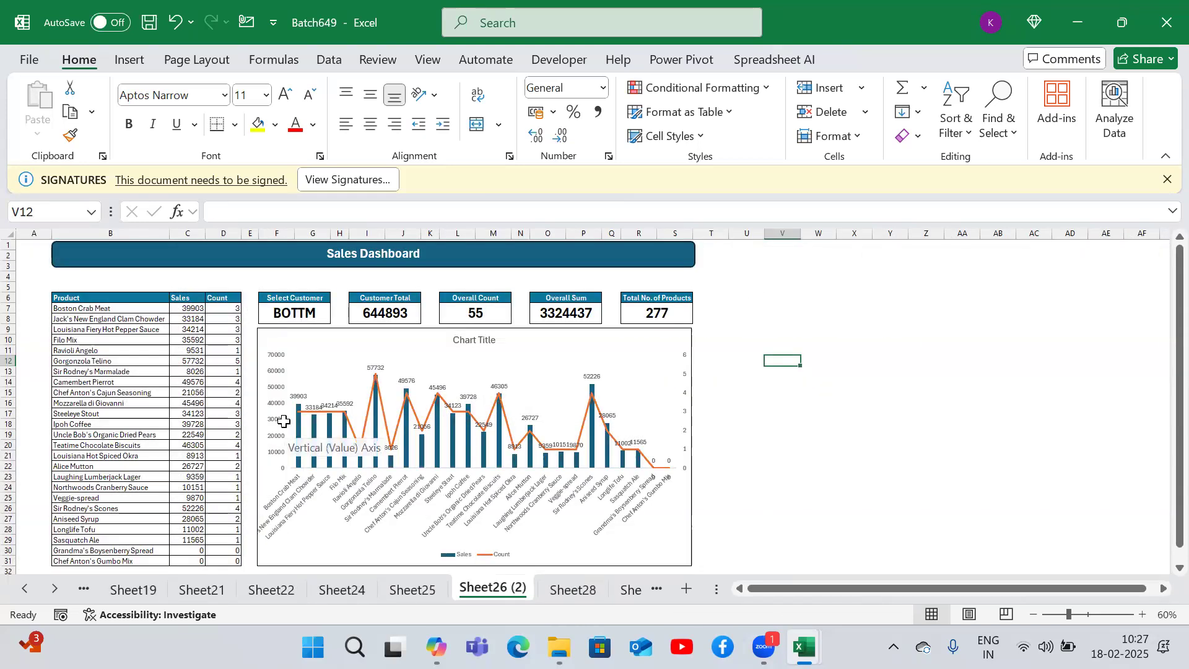
{"action": "key", "text": "ctrl+Page_Down"}
{"action": "scroll", "coordinate": [285, 421], "scroll_direction": "up", "scroll_amount": 1}
{"action": "key", "text": "ctrl+Down"}
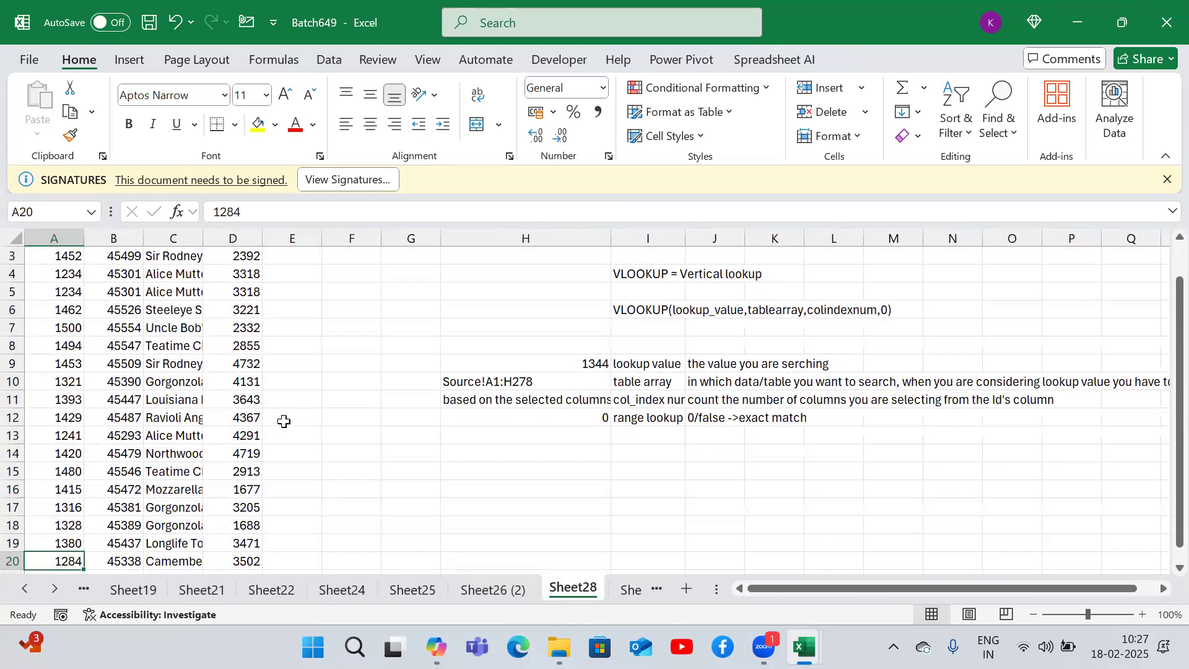
{"action": "key", "text": "ctrl+Up"}
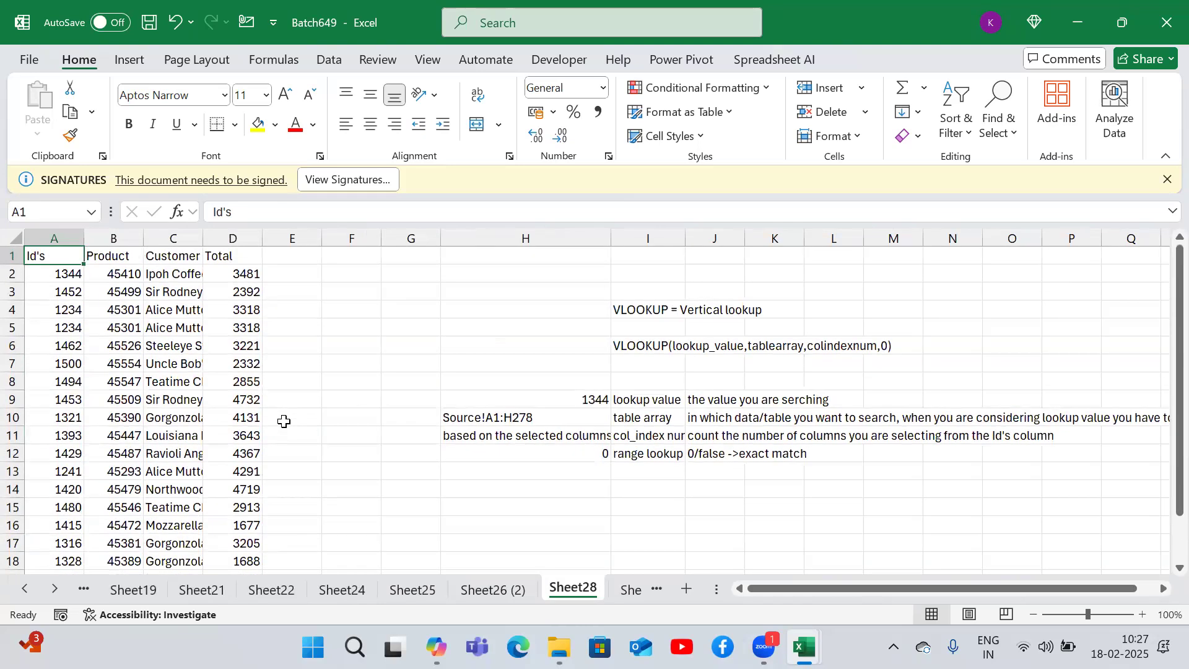
- Move to Sheet29 and open the multi-column VLOOKUP formula in K2 for review
{"action": "key", "text": "ctrl+Page_Down"}
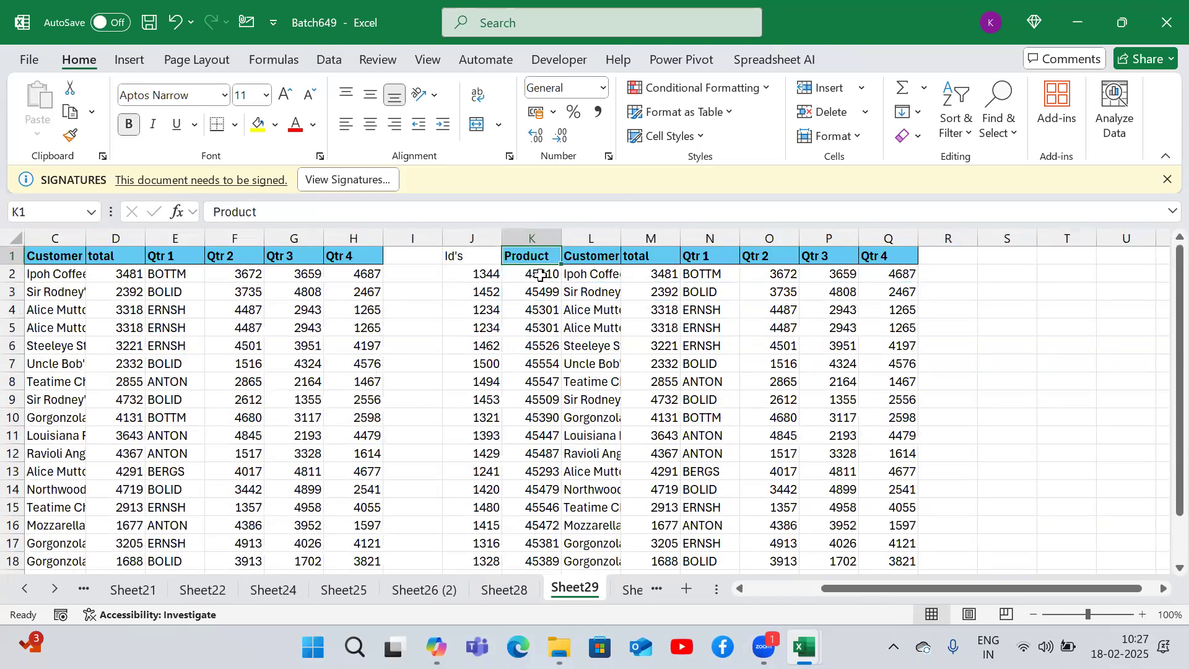
{"action": "double_click", "coordinate": [540, 275]}
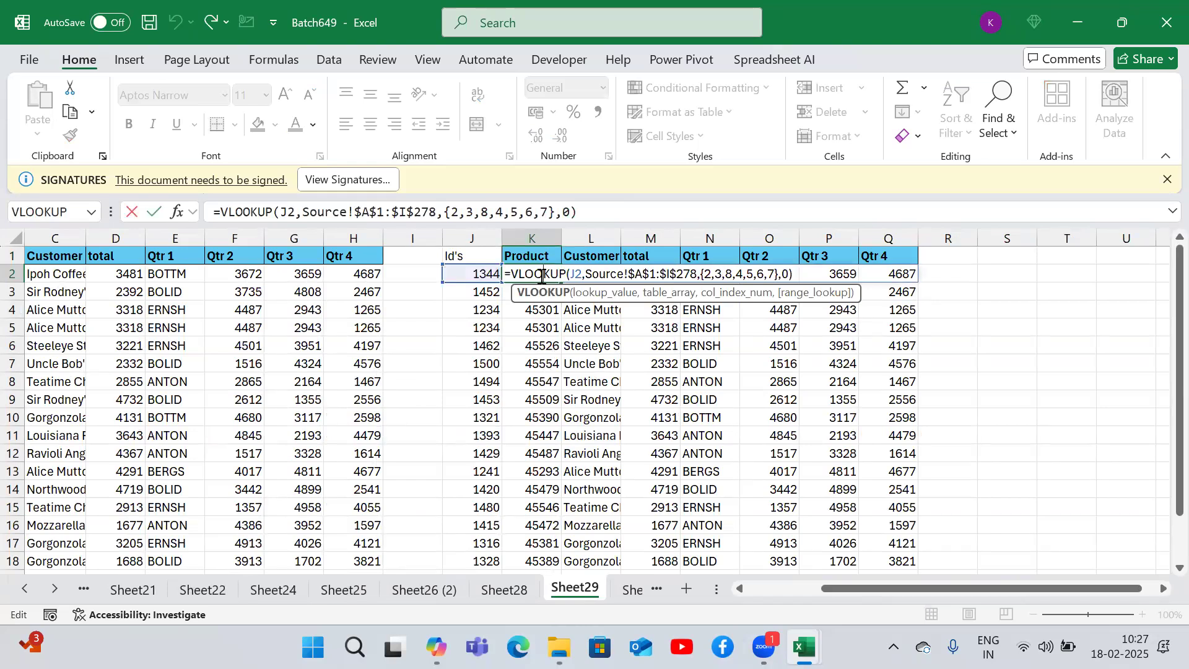
{"action": "key", "text": "Return"}
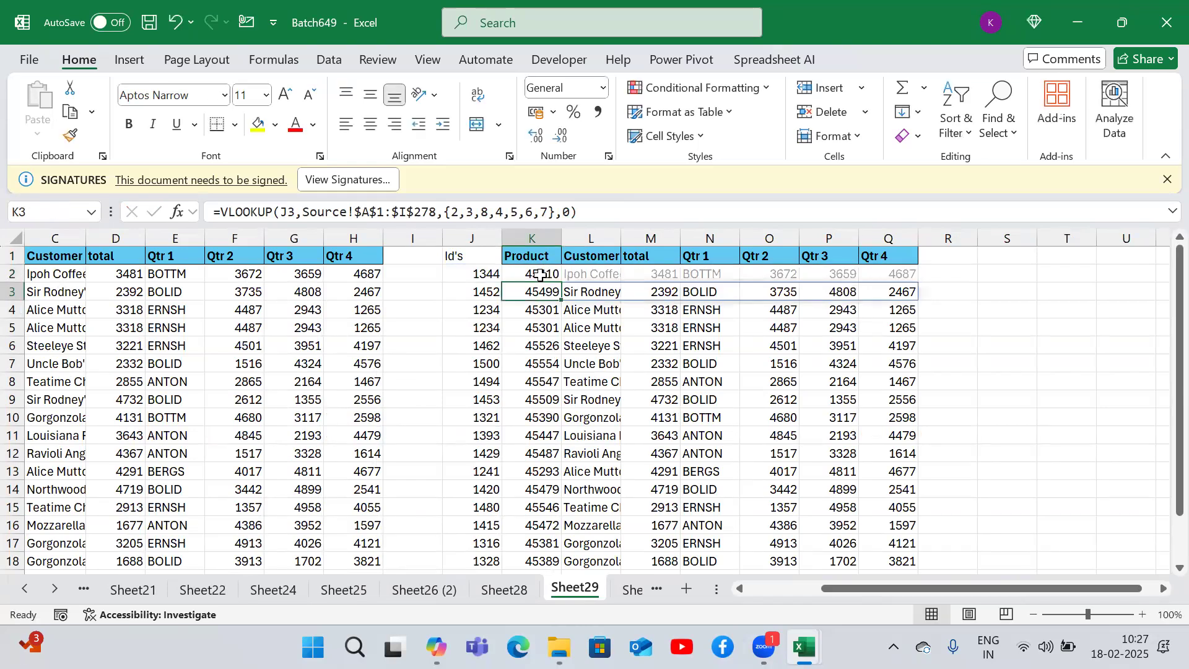
- Move to Sheet30 and open the VLOOKUP with MATCH formula in I3 for review
{"action": "key", "text": "ctrl+Page_Down"}
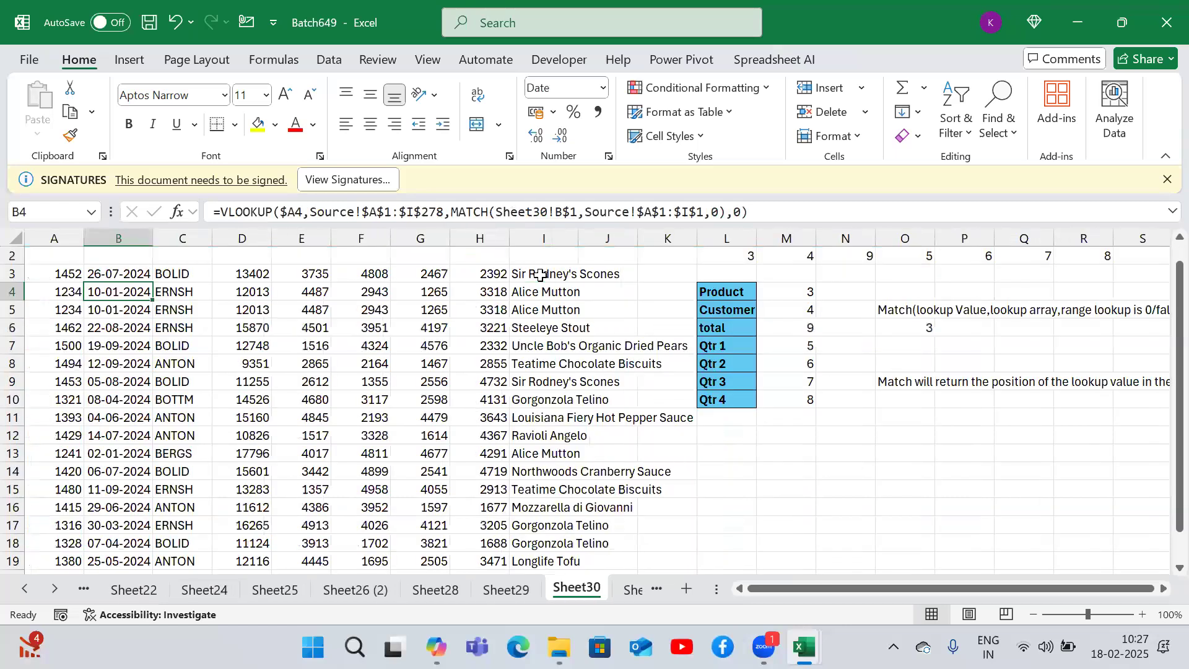
{"action": "double_click", "coordinate": [520, 274]}
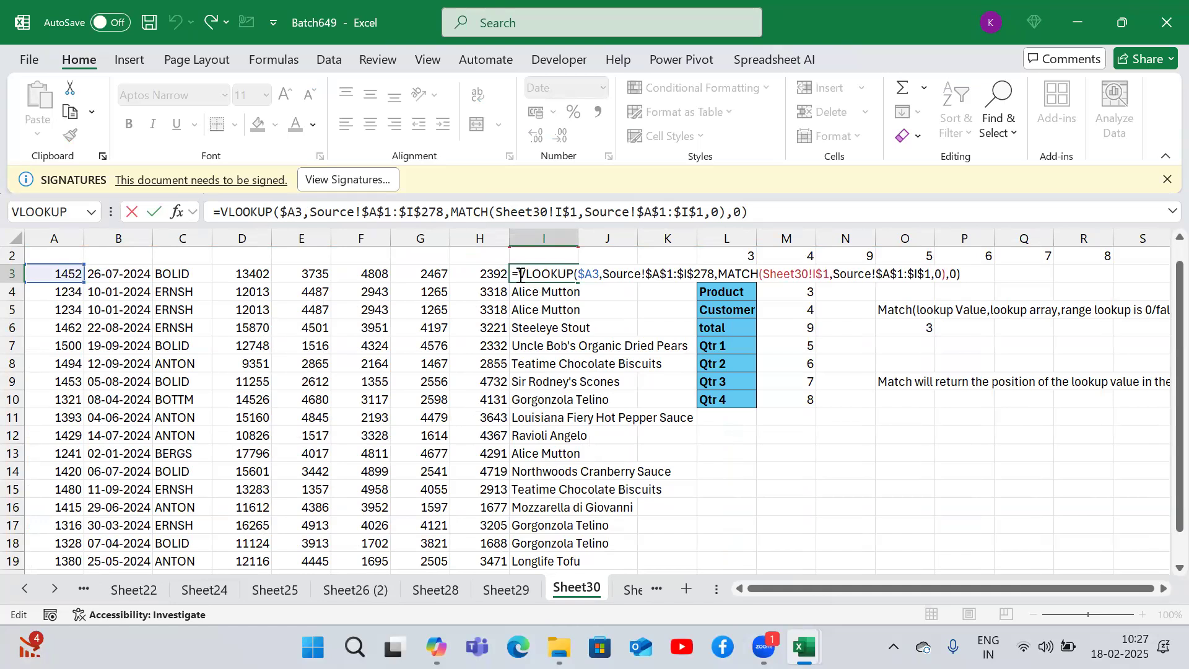
{"action": "key", "text": "Return"}
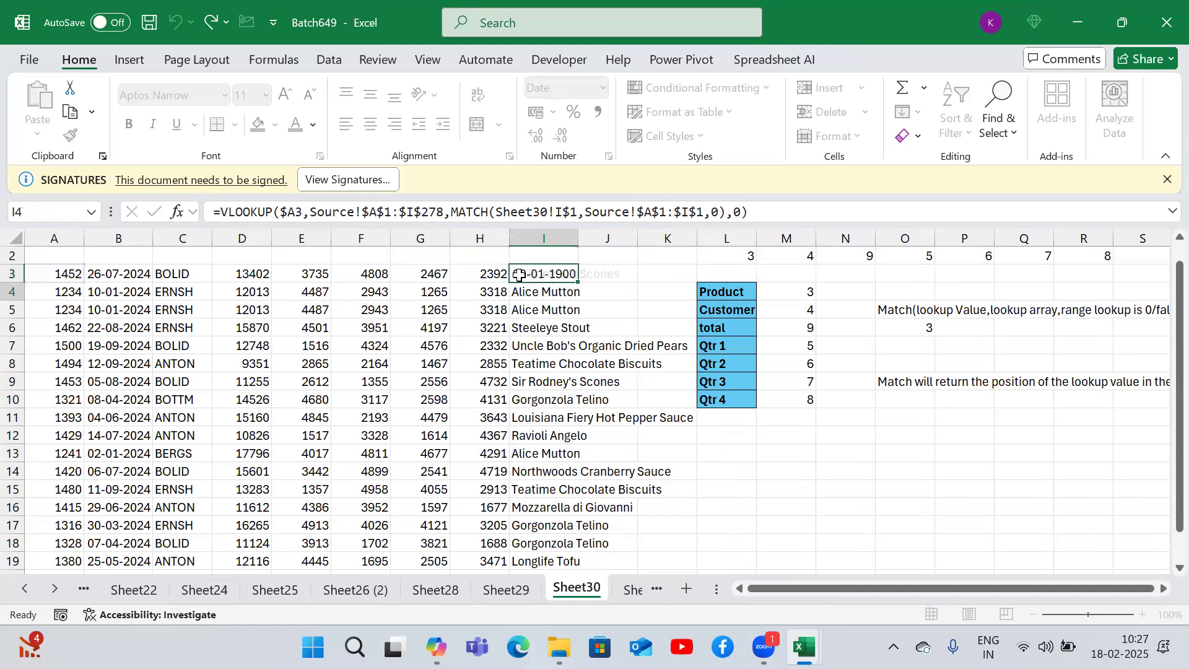
- Step through Sheet31 and the Source sheet to Sheet27's product lookup columns
{"action": "key", "text": "ctrl+Page_Down"}
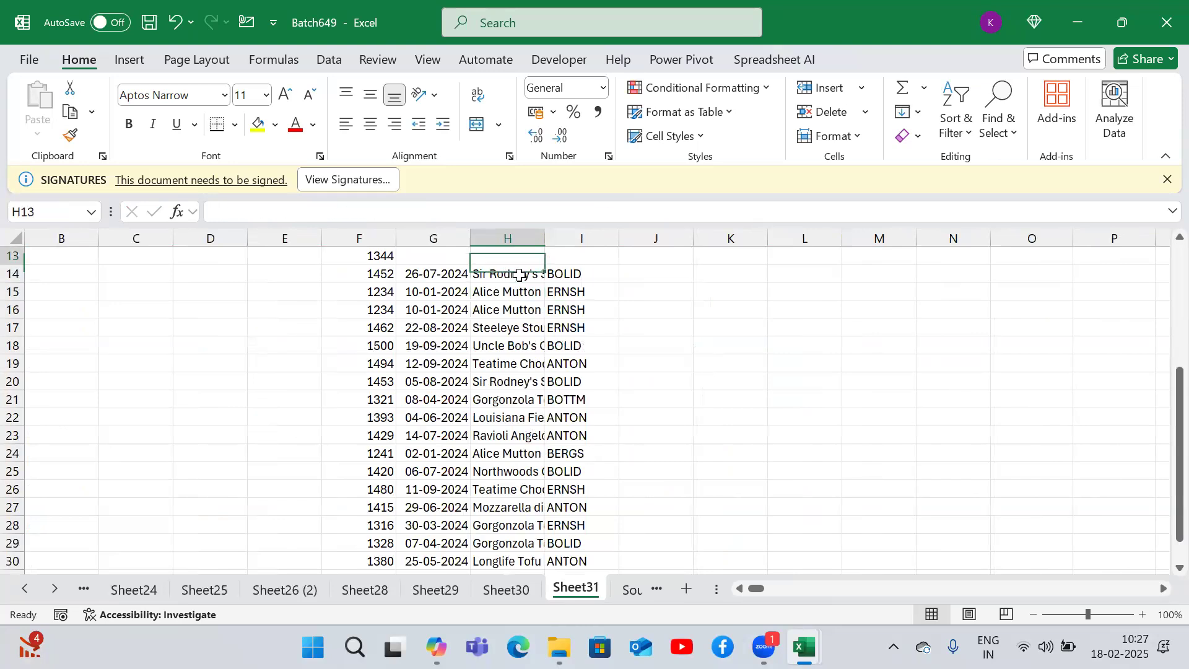
{"action": "key", "text": "Up"}
{"action": "key", "text": "ctrl+Page_Down"}
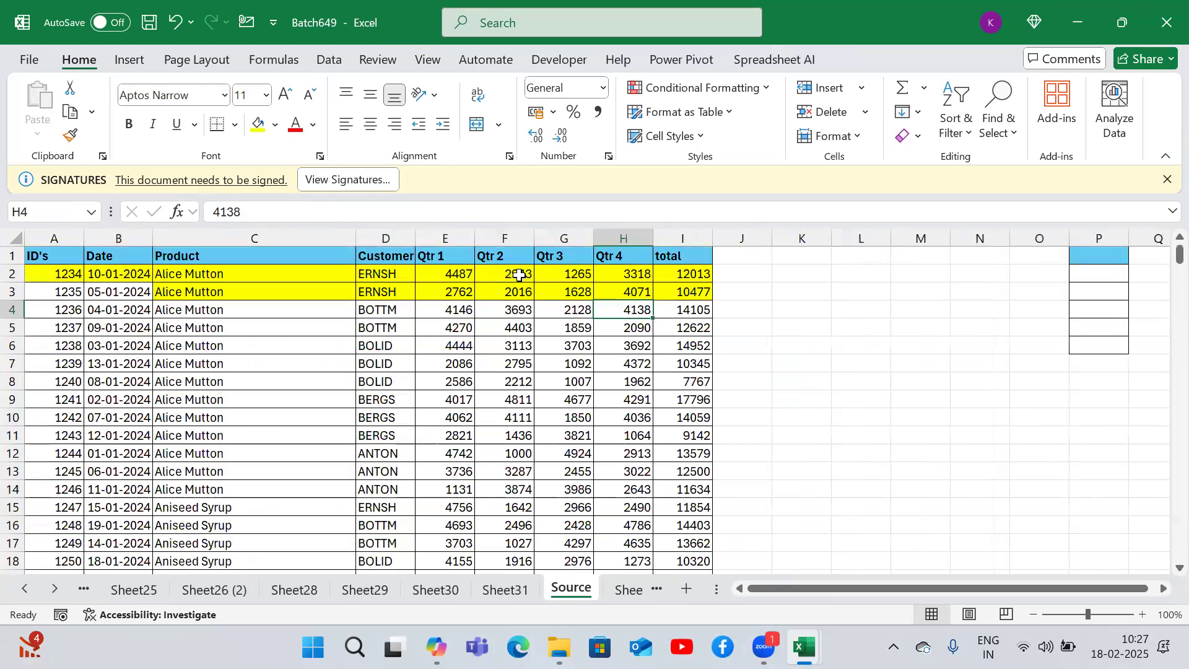
{"action": "key", "text": "ctrl+Page_Down"}
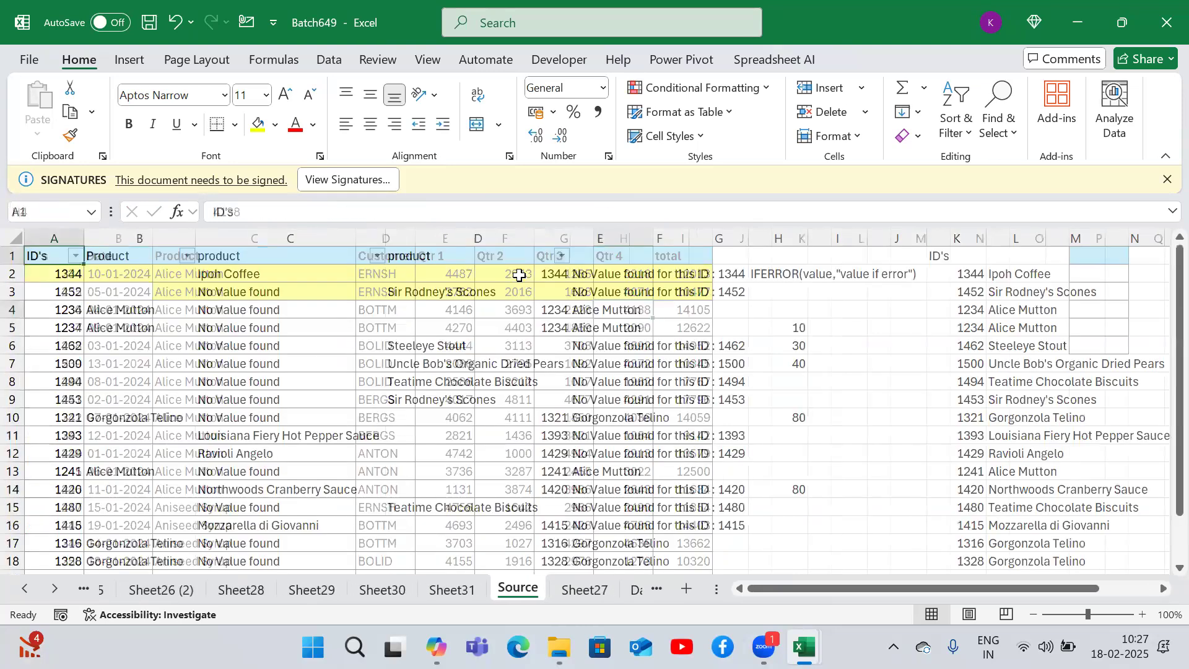
{"action": "key", "text": "Right"}
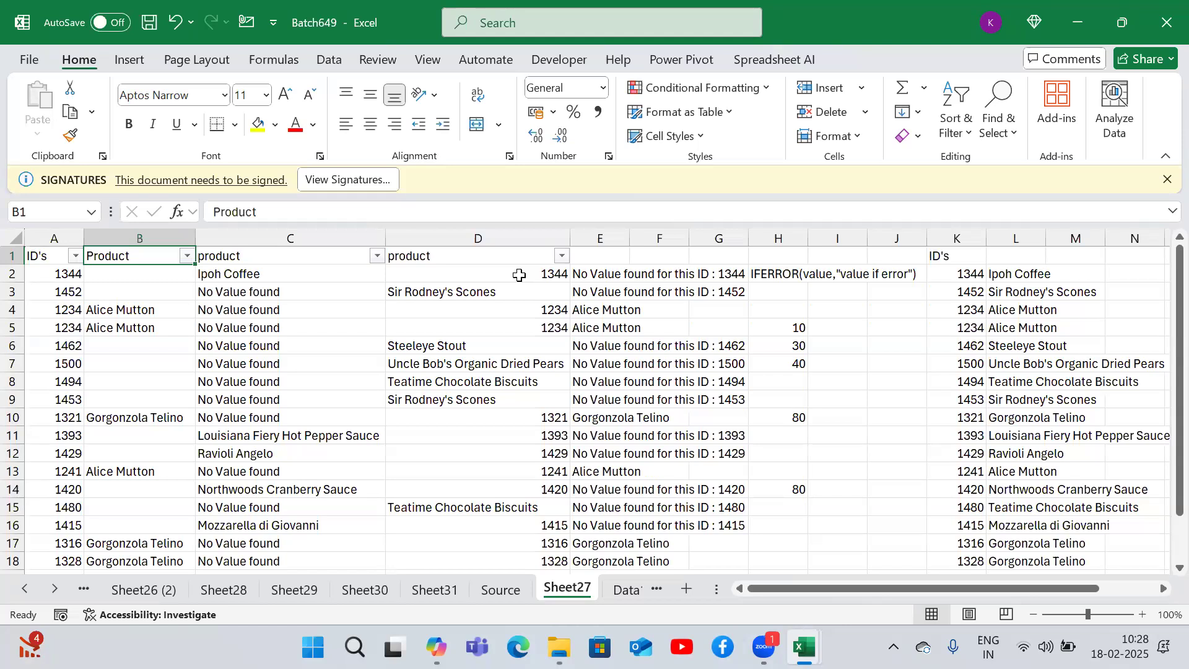
- Remove the IFERROR wrapper from B3's formula, leaving =VLOOKUP(A3,Data1!A:I,3,0)
{"action": "left_click", "coordinate": [148, 280]}
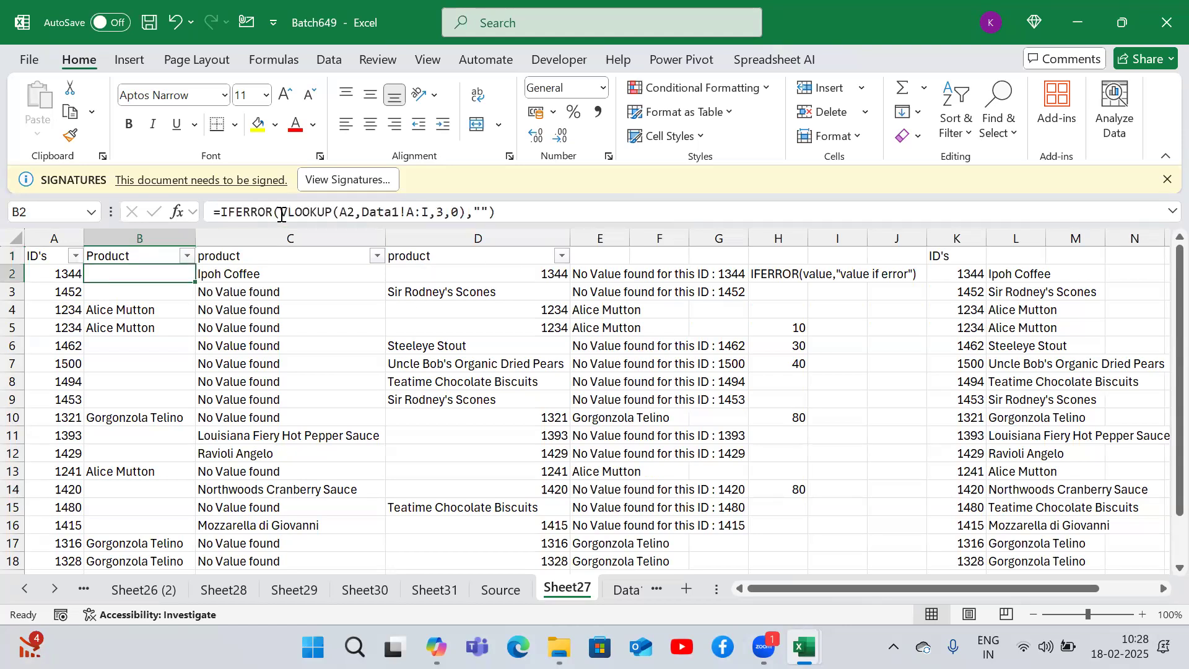
{"action": "left_click", "coordinate": [149, 291]}
{"action": "double_click", "coordinate": [147, 291]}
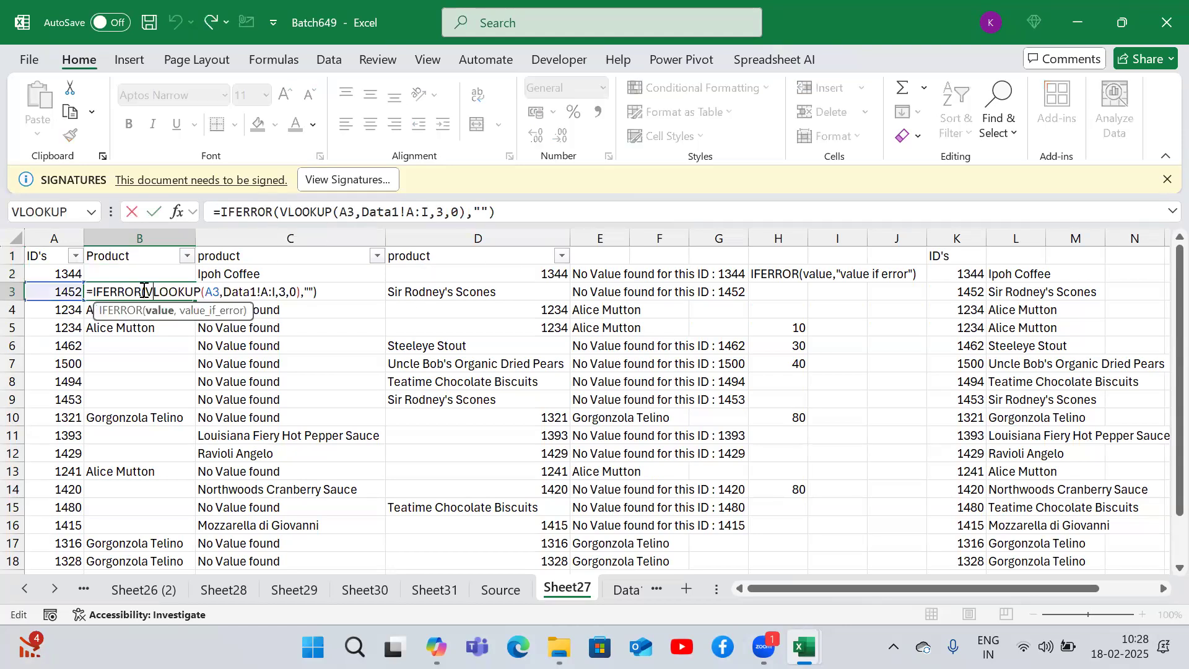
{"action": "key", "text": "BackSpace"}
{"action": "key", "text": "BackSpace"}
{"action": "key", "text": "BackSpace"}
{"action": "key", "text": "BackSpace"}
{"action": "key", "text": "BackSpace"}
{"action": "key", "text": "BackSpace"}
{"action": "key", "text": "BackSpace"}
{"action": "key", "text": "BackSpace"}
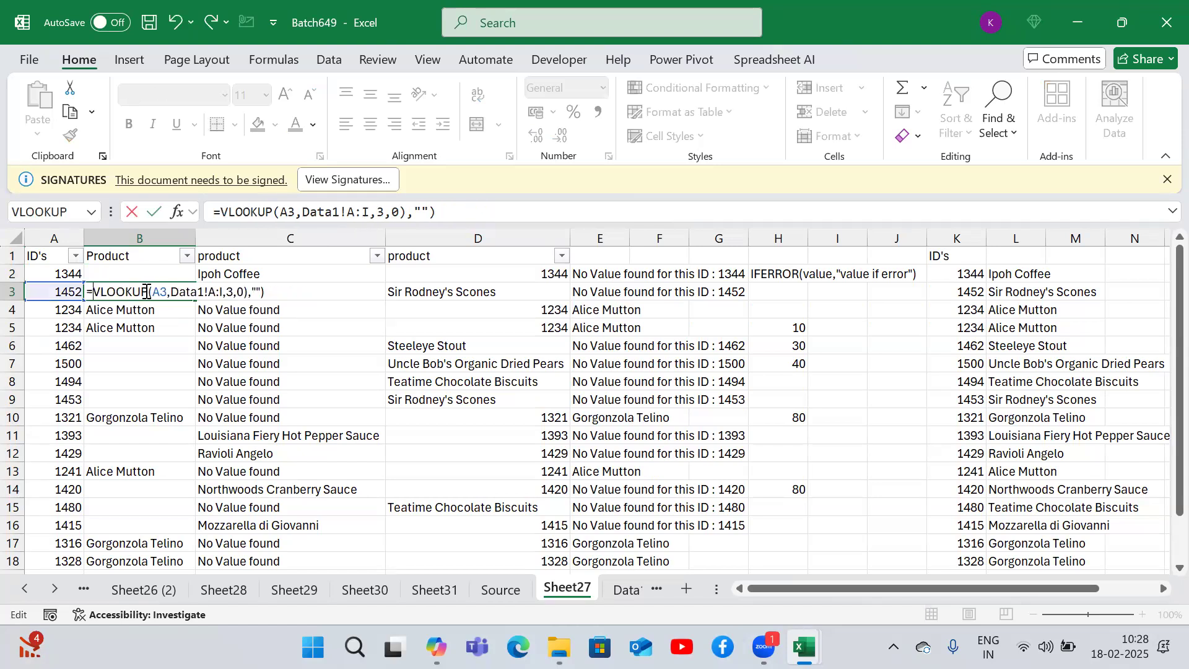
{"action": "left_click", "coordinate": [460, 222]}
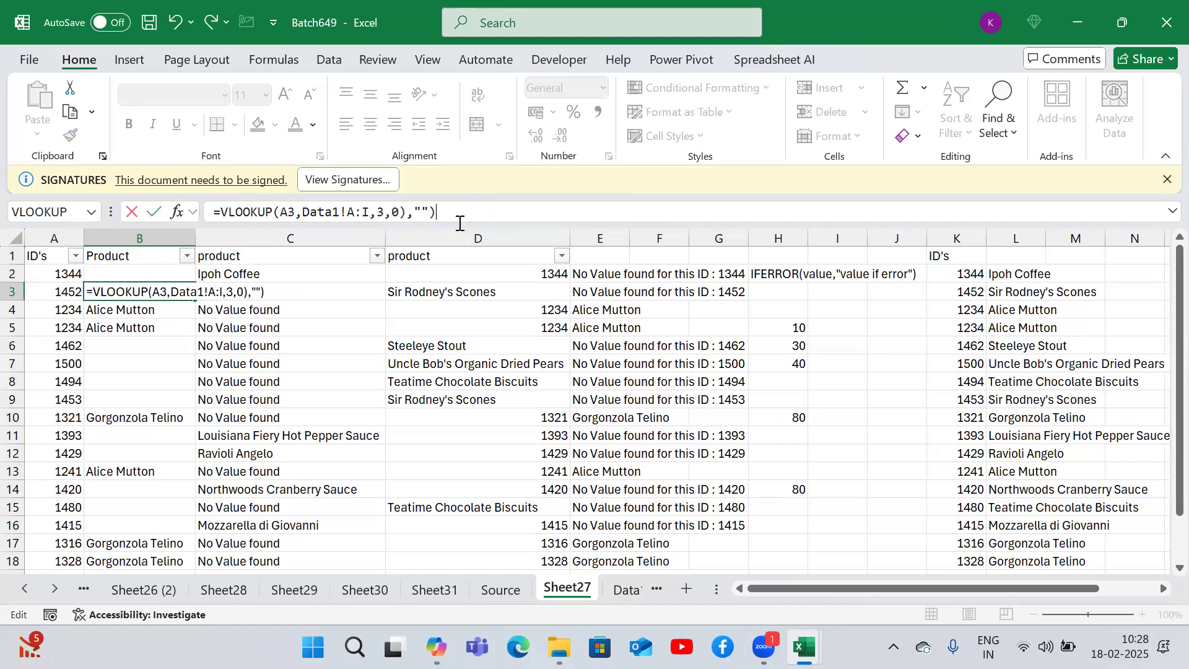
{"action": "key", "text": "BackSpace"}
{"action": "key", "text": "BackSpace"}
{"action": "key", "text": "BackSpace"}
{"action": "key", "text": "BackSpace"}
{"action": "key", "text": "BackSpace"}
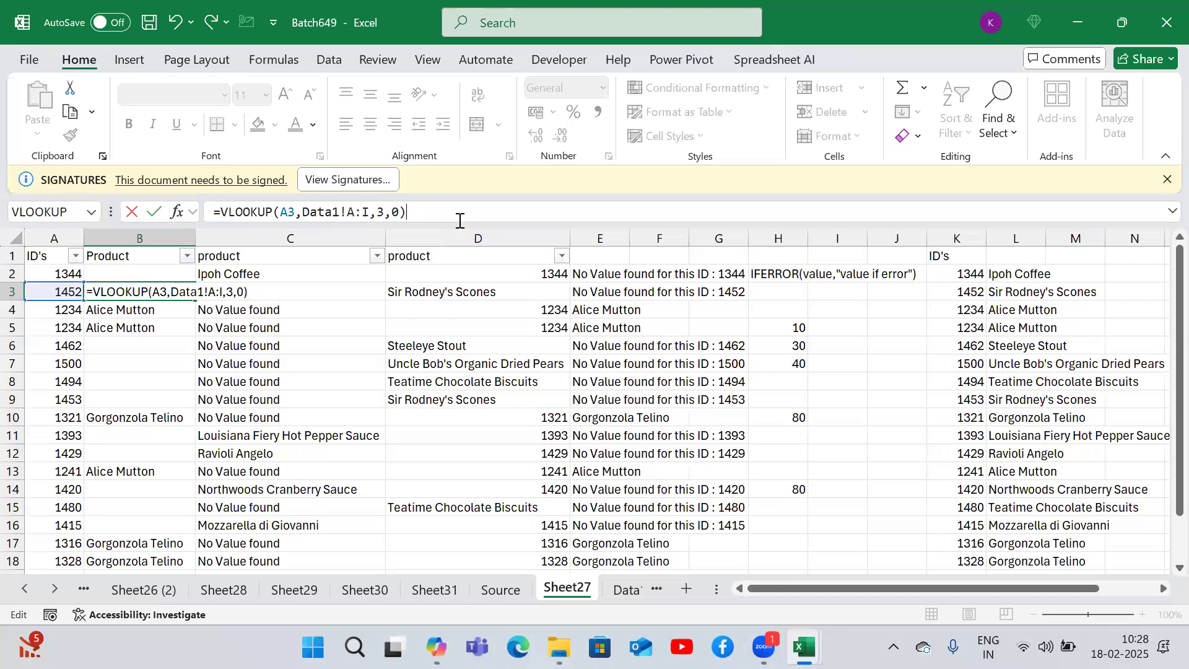
{"action": "type", "text": ")"}
{"action": "key", "text": "Return"}
- Fill the bare VLOOKUP formula down column B from B3
{"action": "key", "text": "Up"}
{"action": "key", "text": "shift+Down"}
{"action": "key", "text": "shift+Down"}
{"action": "key", "text": "shift+Down"}
{"action": "key", "text": "shift+Down"}
{"action": "key", "text": "shift+Down"}
{"action": "key", "text": "shift+Down"}
{"action": "key", "text": "shift+Down"}
{"action": "key", "text": "shift+Down"}
{"action": "key", "text": "shift+Down"}
{"action": "key", "text": "shift+Down"}
{"action": "key", "text": "shift+Down"}
{"action": "key", "text": "shift+Down"}
{"action": "key", "text": "shift+Down"}
{"action": "key", "text": "shift+Down"}
{"action": "key", "text": "shift+Down"}
{"action": "key", "text": "shift+Down"}
{"action": "key", "text": "shift+Down"}
{"action": "key", "text": "ctrl+d"}
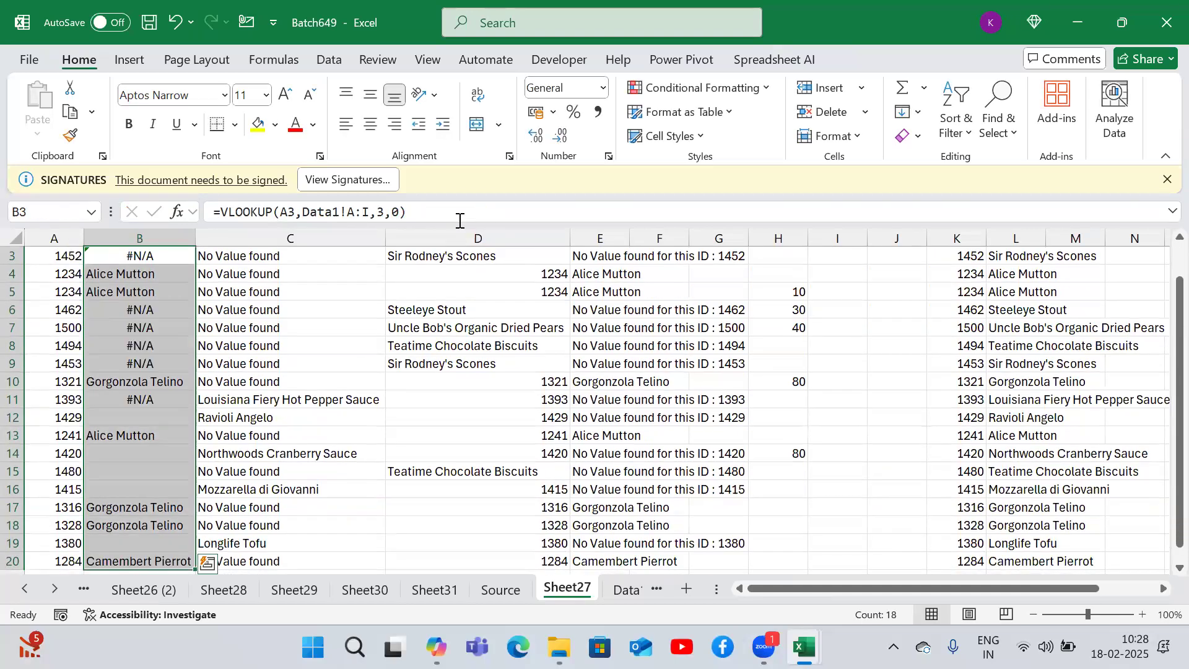
- Review B2's IFERROR formula and fill it down the Product column
{"action": "key", "text": "ctrl+Up"}
{"action": "key", "text": "Down"}
{"action": "key", "text": "Down"}
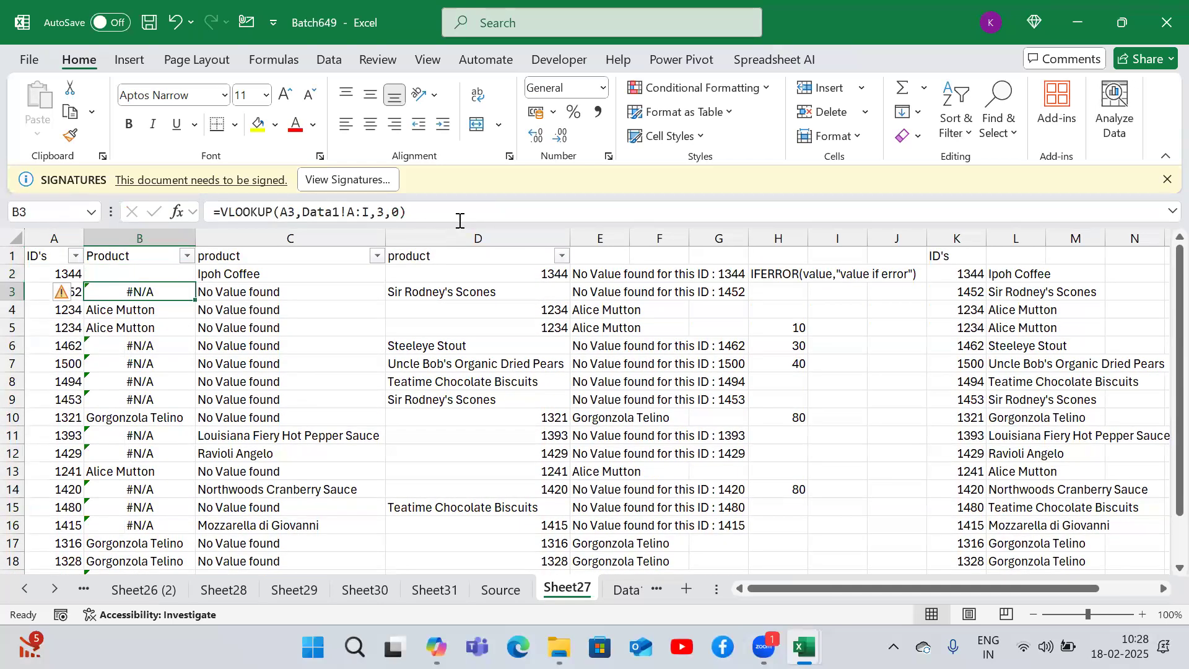
{"action": "double_click", "coordinate": [167, 273]}
{"action": "key", "text": "Escape"}
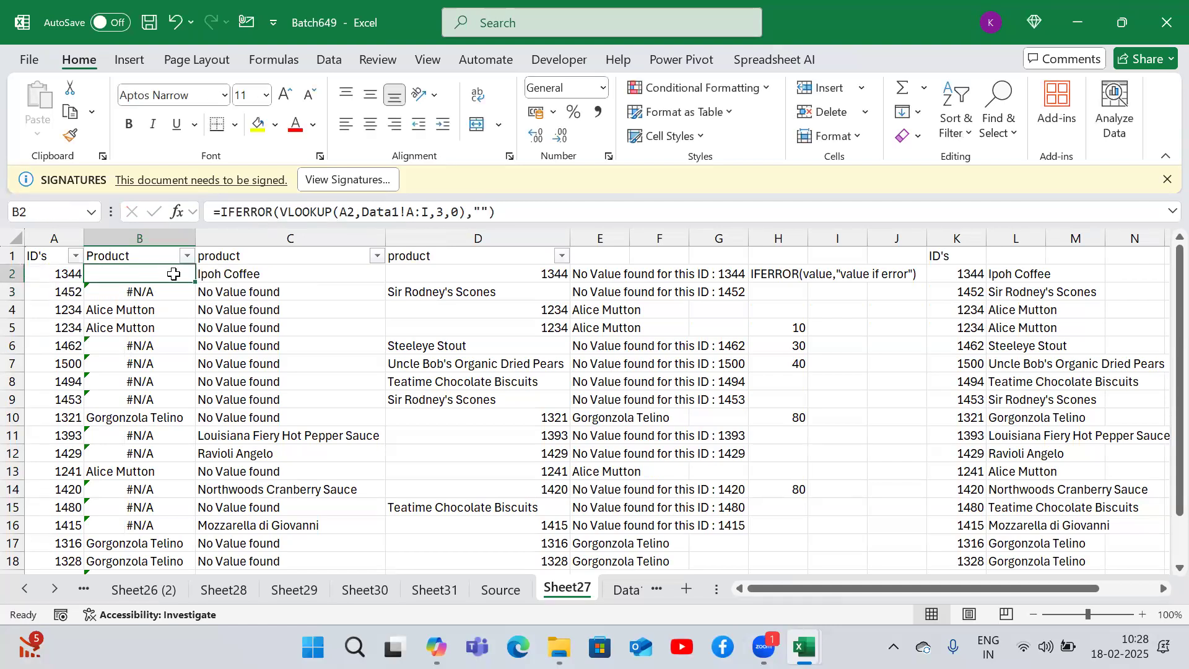
{"action": "double_click", "coordinate": [197, 281]}
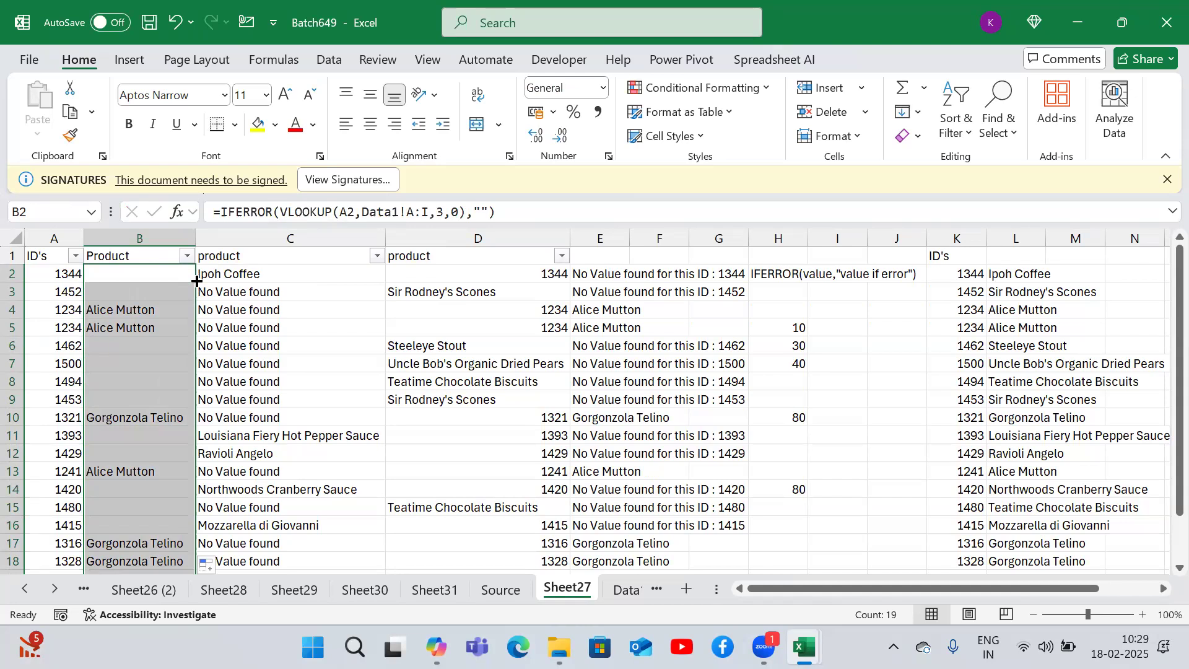
{"action": "left_click", "coordinate": [197, 280]}
- Inspect the IFERROR formulas in columns C, D and E with their different fallback values
{"action": "key", "text": "Down"}
{"action": "key", "text": "Down"}
{"action": "key", "text": "Down"}
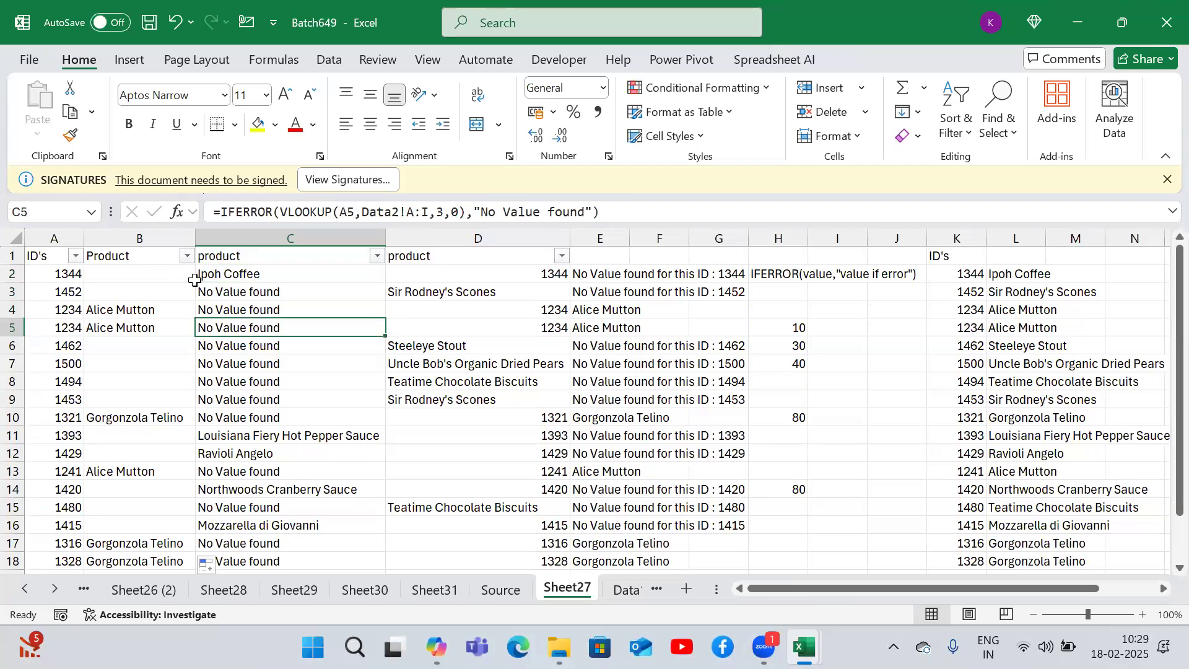
{"action": "key", "text": "Right"}
{"action": "key", "text": "Up"}
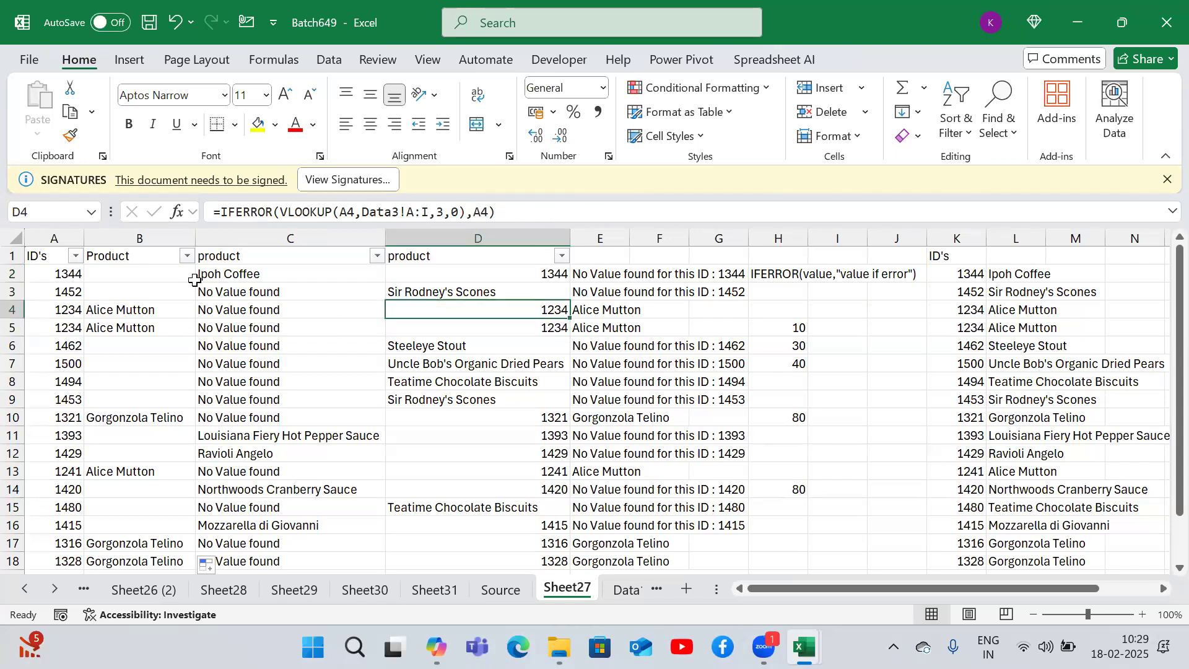
{"action": "left_click", "coordinate": [193, 280]}
{"action": "left_click", "coordinate": [197, 280]}
{"action": "key", "text": "Right"}
- Scroll across Sheet27's lookup notes and page through the following data sheets
{"action": "key", "text": "Right"}
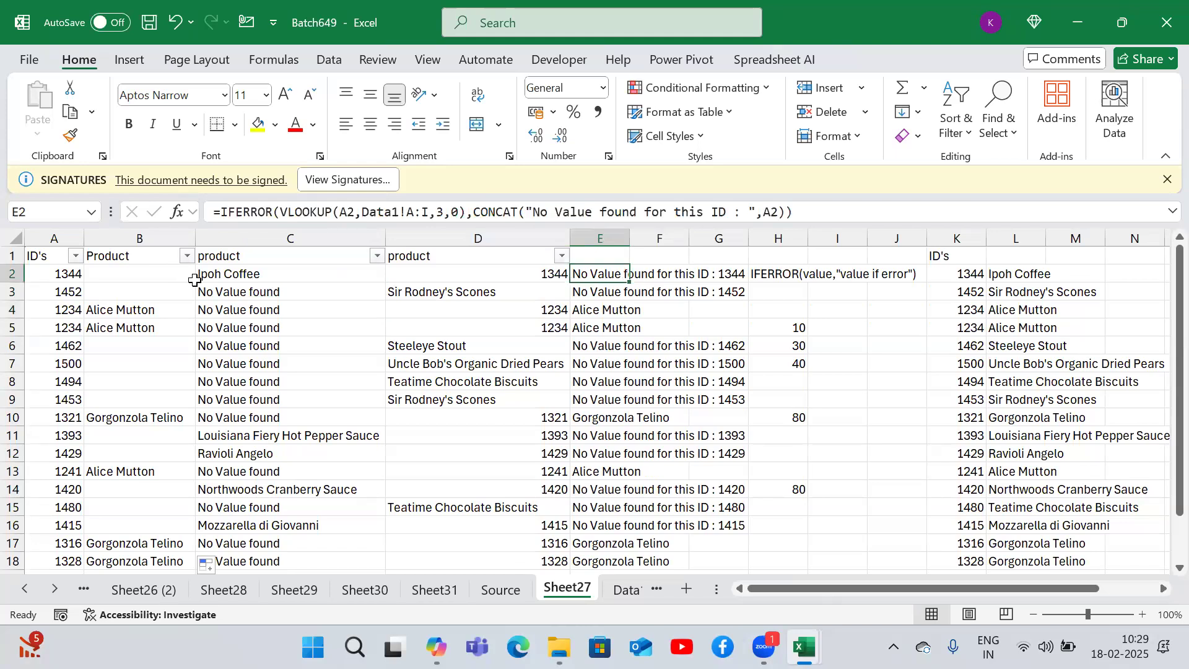
{"action": "key", "text": "Right"}
{"action": "key", "text": "Right"}
{"action": "key", "text": "Right"}
{"action": "key", "text": "Right"}
{"action": "key", "text": "Right"}
{"action": "key", "text": "Right"}
{"action": "key", "text": "Right"}
{"action": "key", "text": "Right"}
{"action": "key", "text": "Right"}
{"action": "key", "text": "Right"}
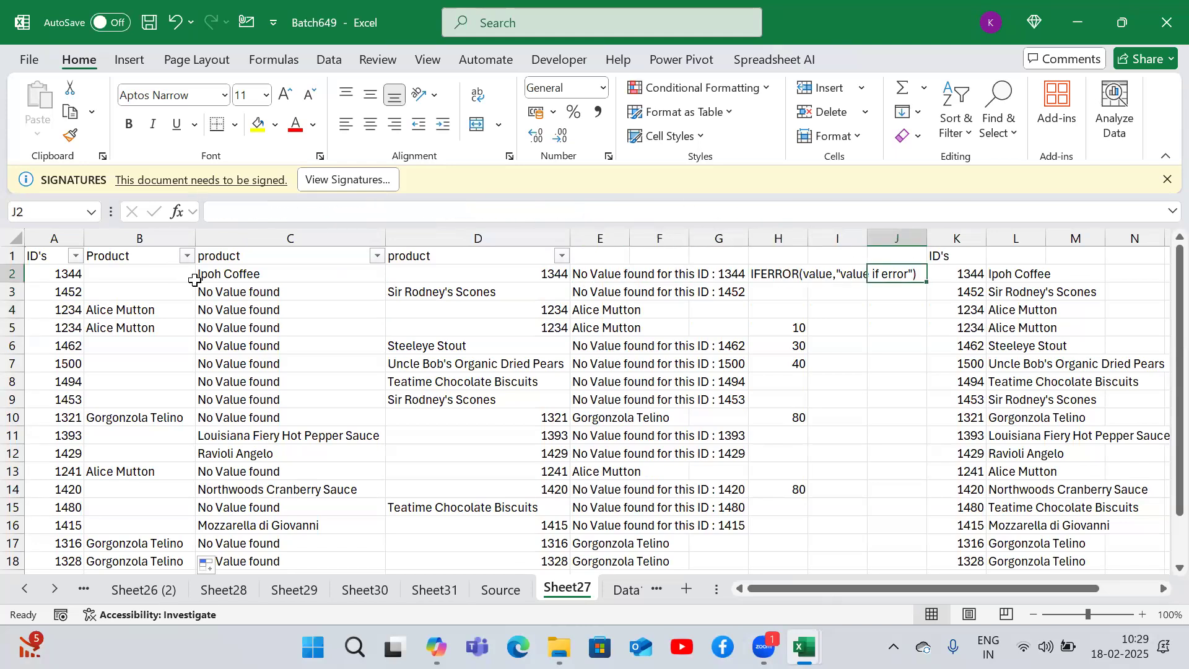
{"action": "key", "text": "Right"}
{"action": "key", "text": "Right"}
{"action": "key", "text": "Right"}
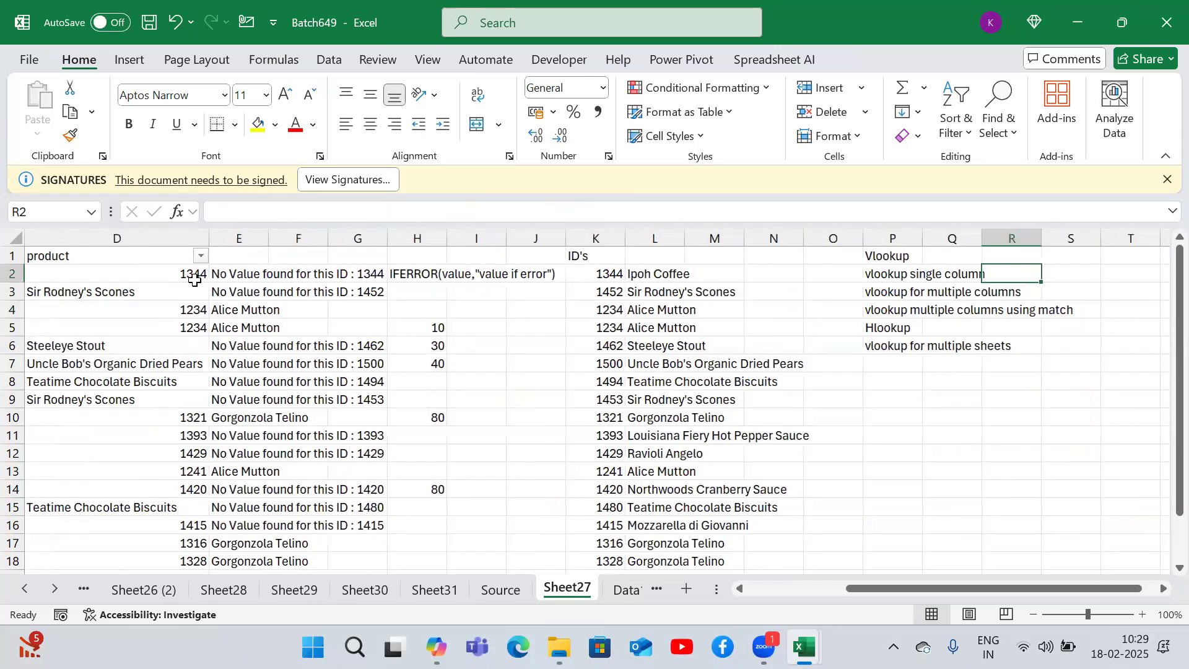
{"action": "key", "text": "ctrl+Page_Down"}
{"action": "key", "text": "ctrl+Page_Down"}
{"action": "key", "text": "ctrl+Page_Down"}
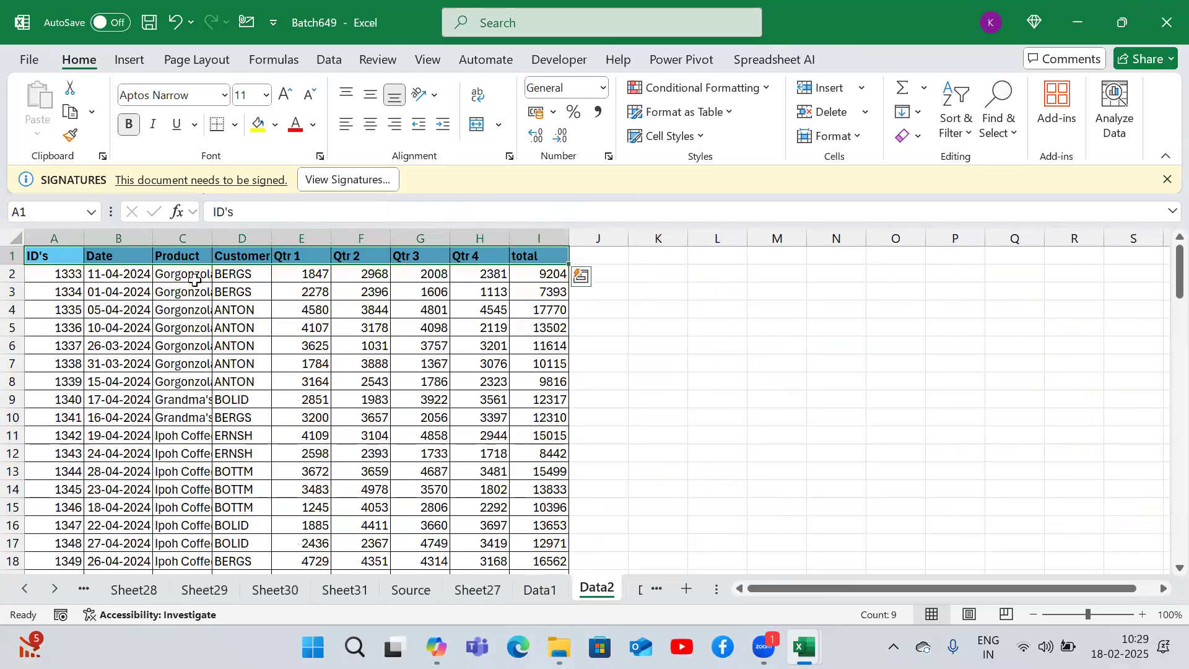
{"action": "key", "text": "ctrl+Page_Down"}
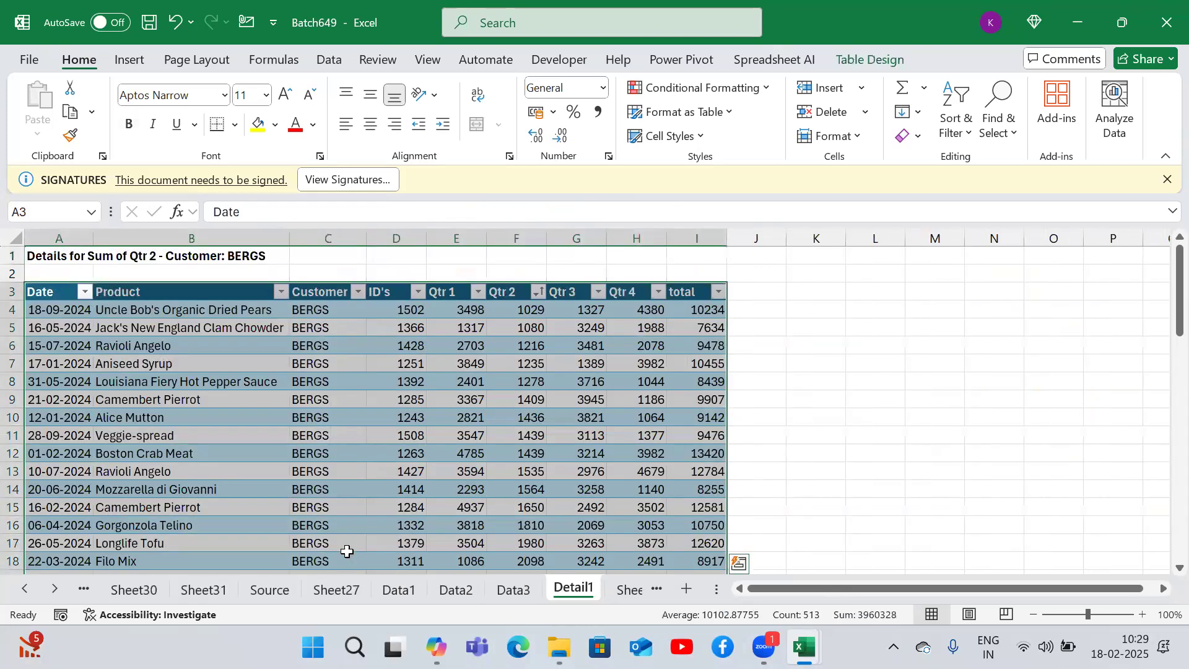
- Browse the Data1 and Data3 sheets, then page onward through the pivot, INDEX and Sheet32 sheets
{"action": "left_click", "coordinate": [399, 588]}
{"action": "left_click", "coordinate": [440, 592]}
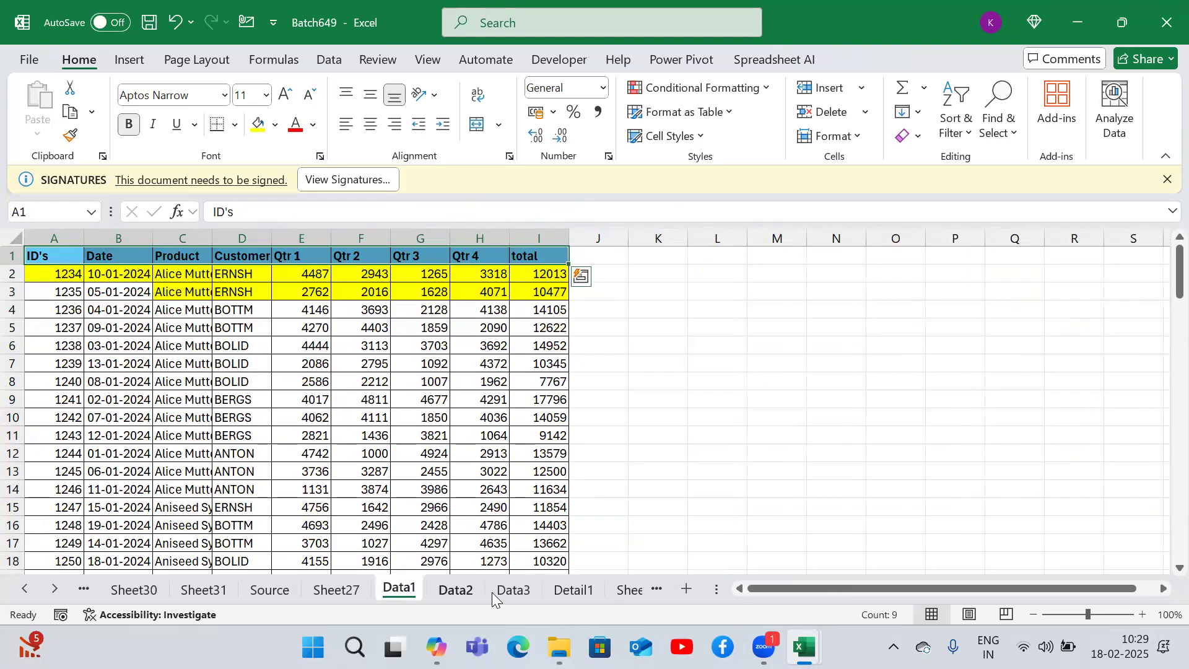
{"action": "left_click", "coordinate": [502, 594]}
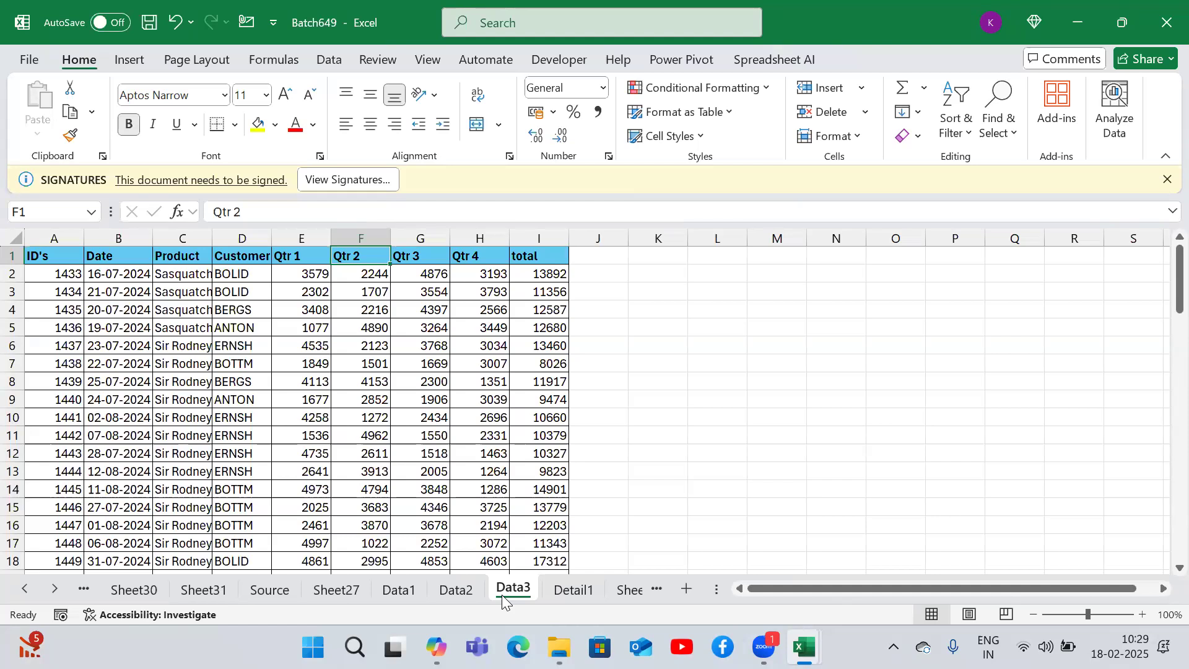
{"action": "key", "text": "ctrl+Page_Down"}
{"action": "key", "text": "ctrl+Page_Up"}
{"action": "key", "text": "ctrl+Page_Up"}
{"action": "key", "text": "ctrl+Page_Up"}
{"action": "key", "text": "ctrl+Page_Down"}
{"action": "key", "text": "ctrl+Page_Down"}
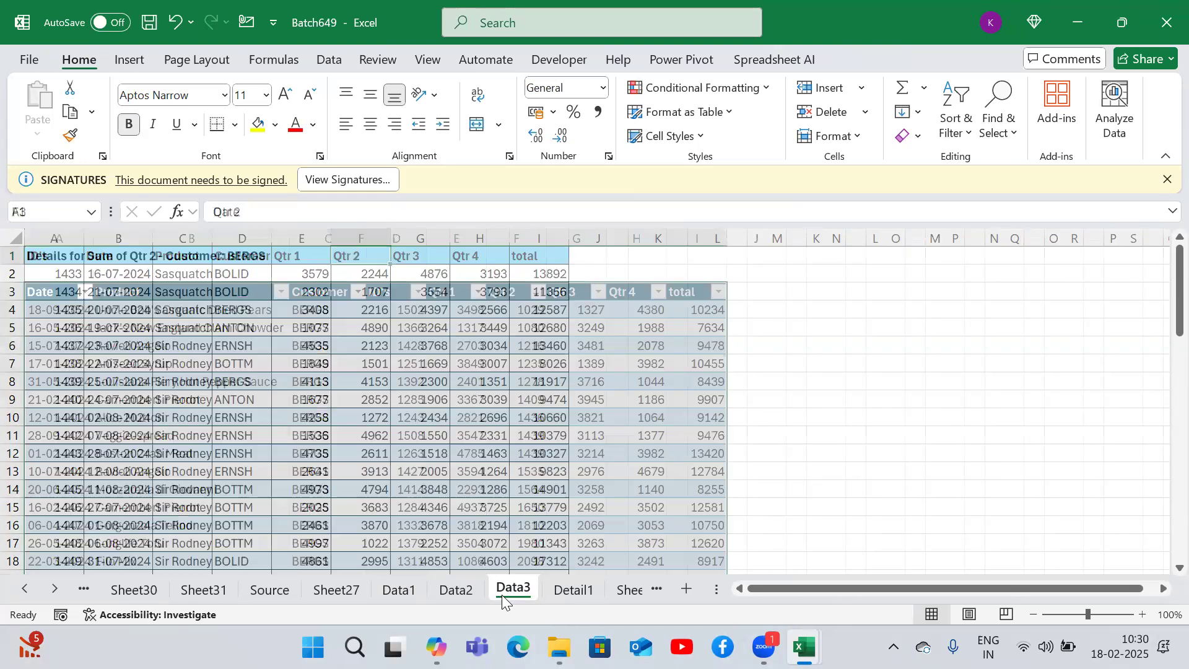
{"action": "key", "text": "ctrl+Page_Down"}
{"action": "key", "text": "ctrl+Page_Down"}
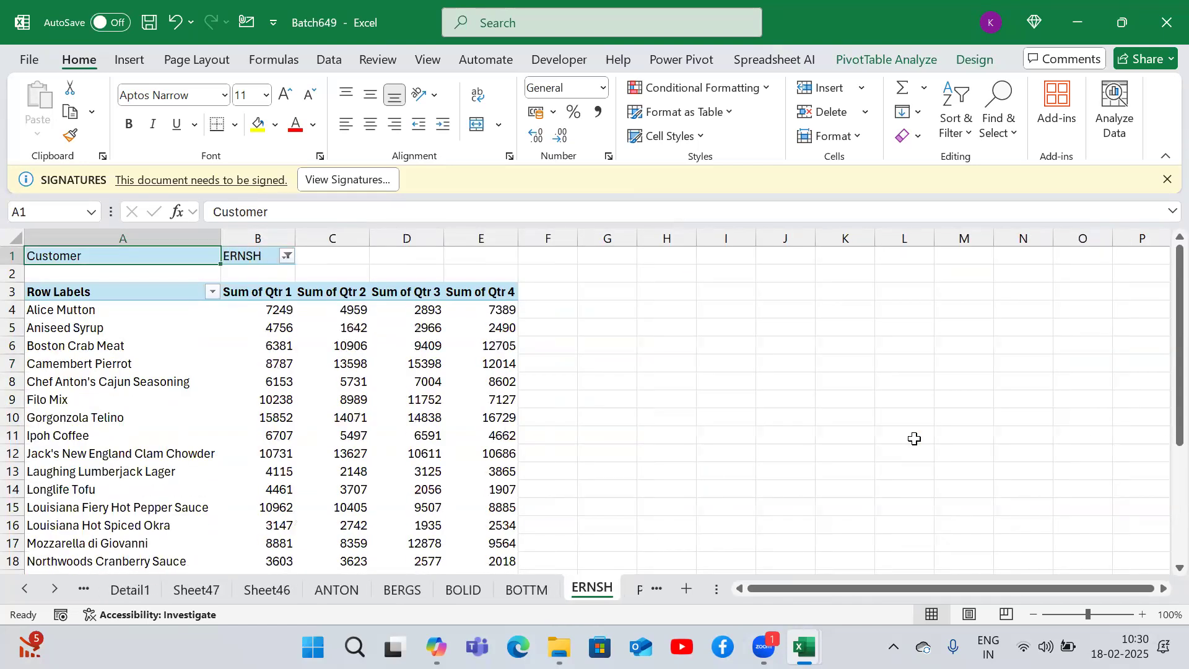
{"action": "key", "text": "ctrl+Page_Down"}
{"action": "key", "text": "ctrl+Page_Down"}
{"action": "key", "text": "ctrl+Page_Down"}
{"action": "key", "text": "ctrl+Page_Down"}
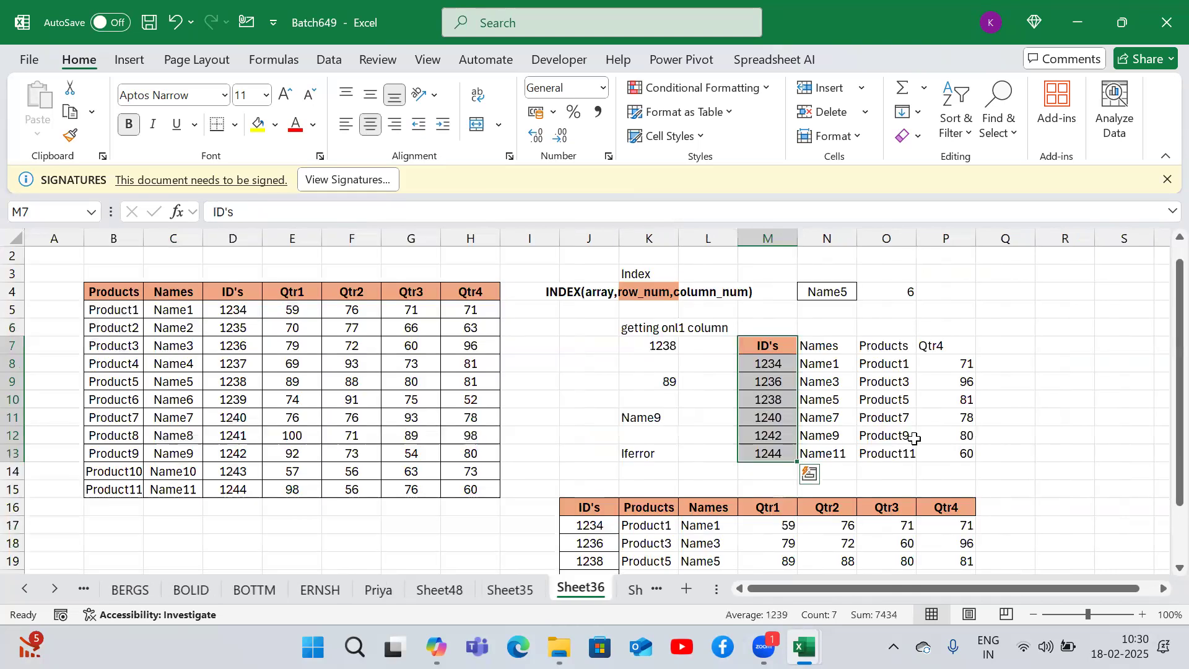
{"action": "key", "text": "ctrl+Page_Down"}
{"action": "key", "text": "ctrl+Page_Up"}
{"action": "key", "text": "ctrl+Page_Down"}
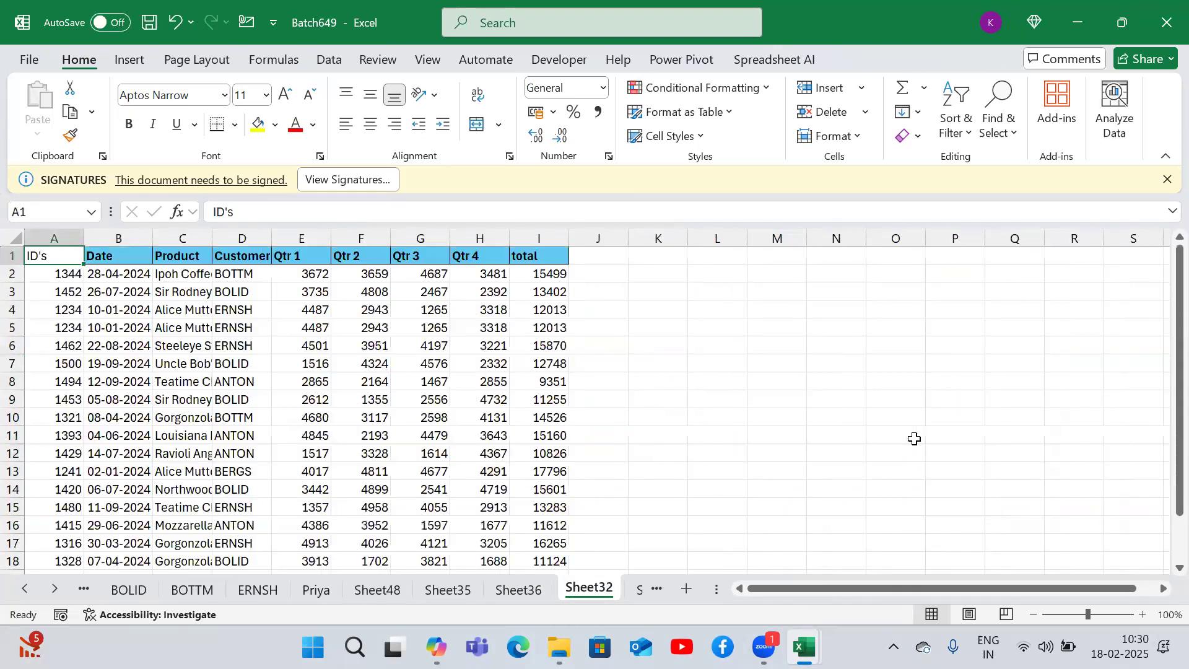
{"action": "key", "text": "ctrl+Page_Down"}
- On the OFFSET sheet, pick Qtr2 from the K6 dropdown to switch the chart's data series
{"action": "left_click", "coordinate": [641, 326]}
{"action": "left_click", "coordinate": [686, 327]}
{"action": "left_click", "coordinate": [656, 345]}
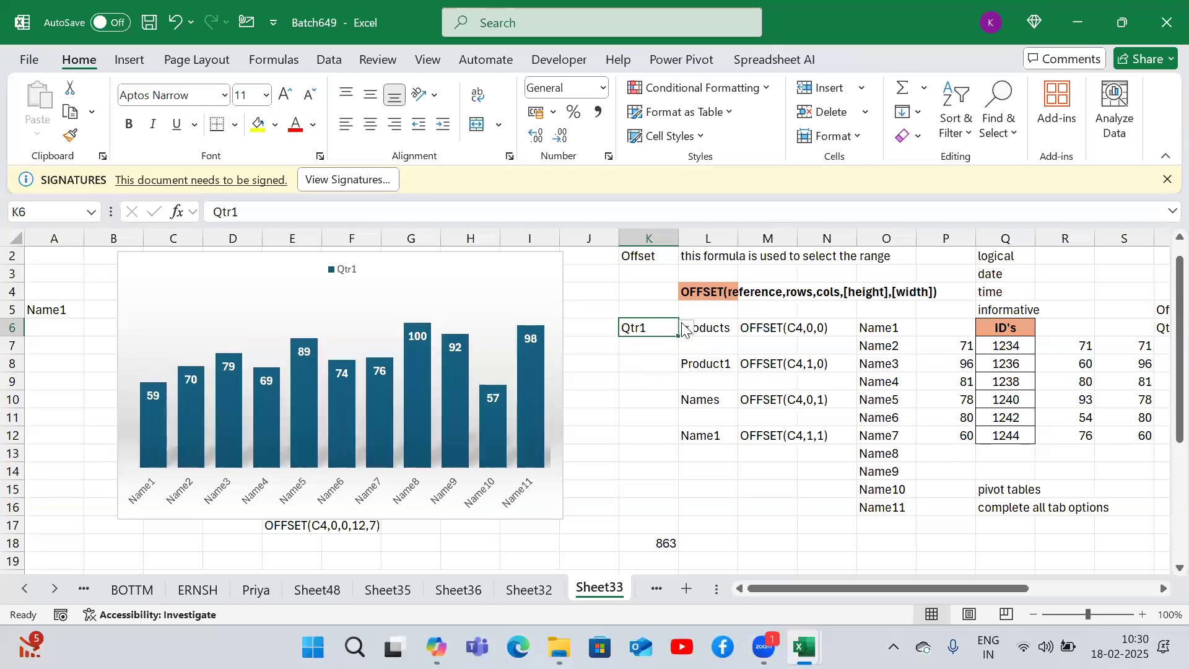
{"action": "left_click", "coordinate": [686, 328]}
{"action": "left_click", "coordinate": [655, 356]}
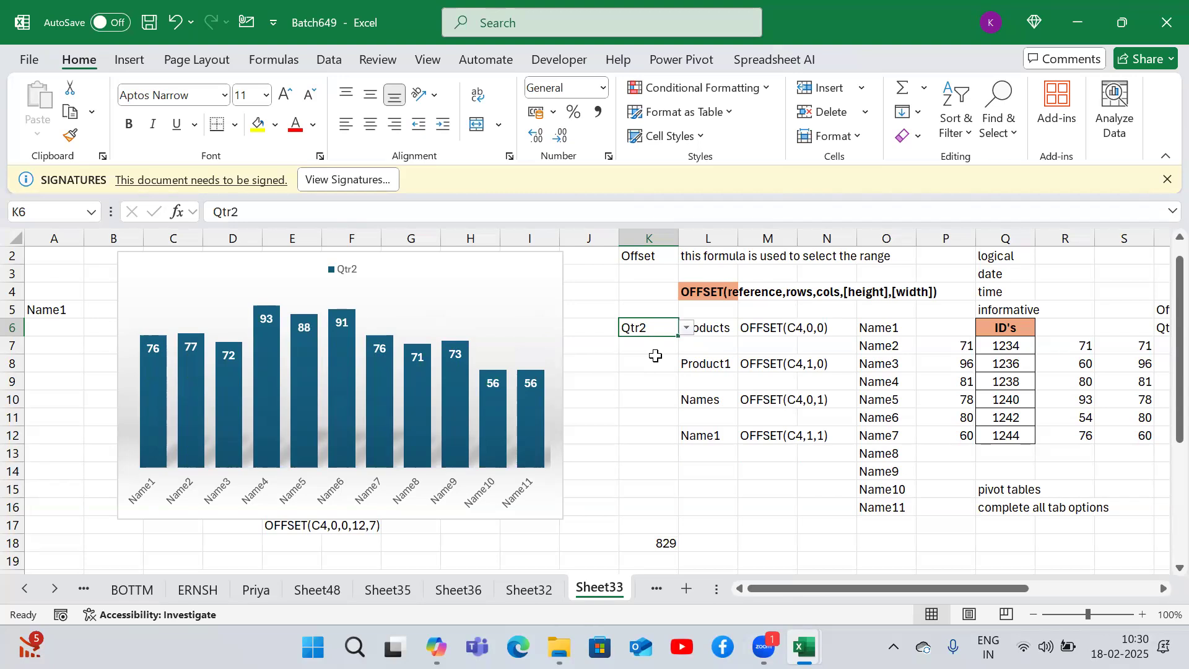
- On the dynamic chart sheet, clear the Cost values in A10:A16 and enter 98 in A10
{"action": "key", "text": "ctrl+Page_Down"}
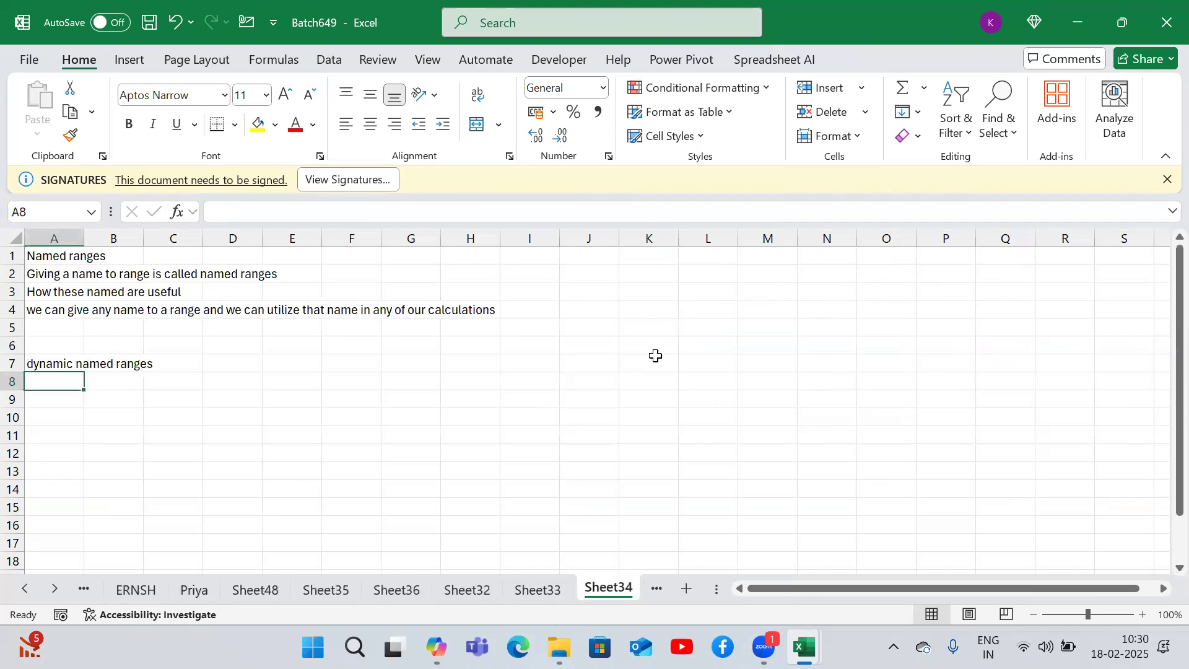
{"action": "key", "text": "Up"}
{"action": "key", "text": "Up"}
{"action": "key", "text": "Up"}
{"action": "key", "text": "Up"}
{"action": "key", "text": "Up"}
{"action": "key", "text": "Up"}
{"action": "key", "text": "Up"}
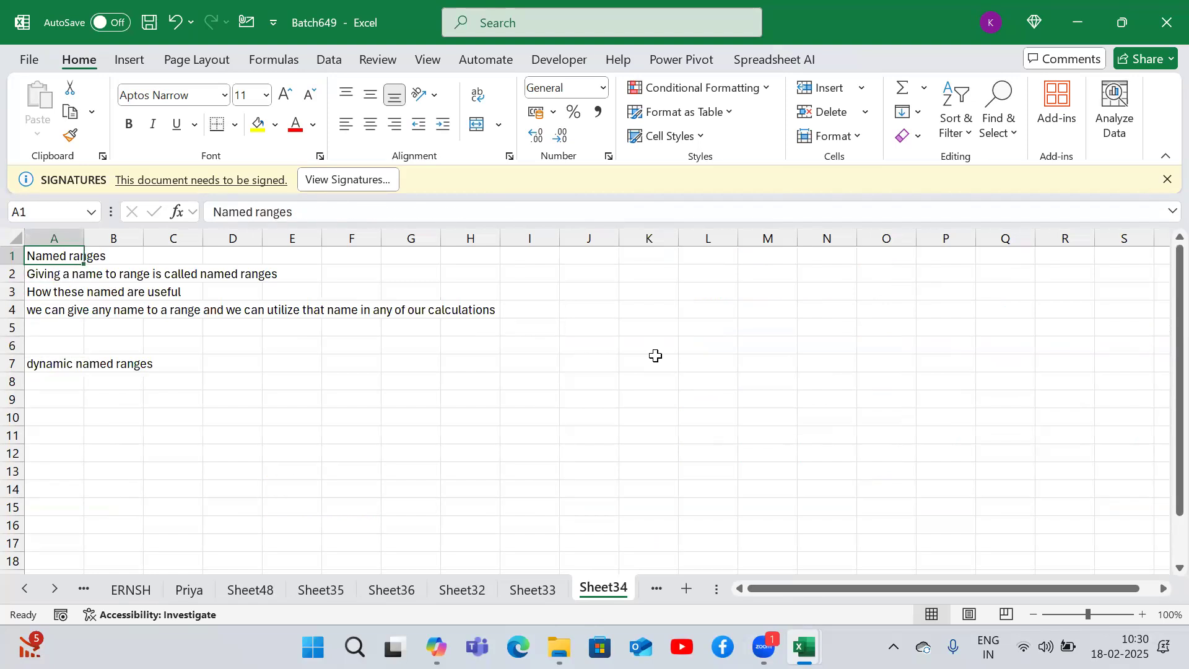
{"action": "key", "text": "ctrl+Page_Down"}
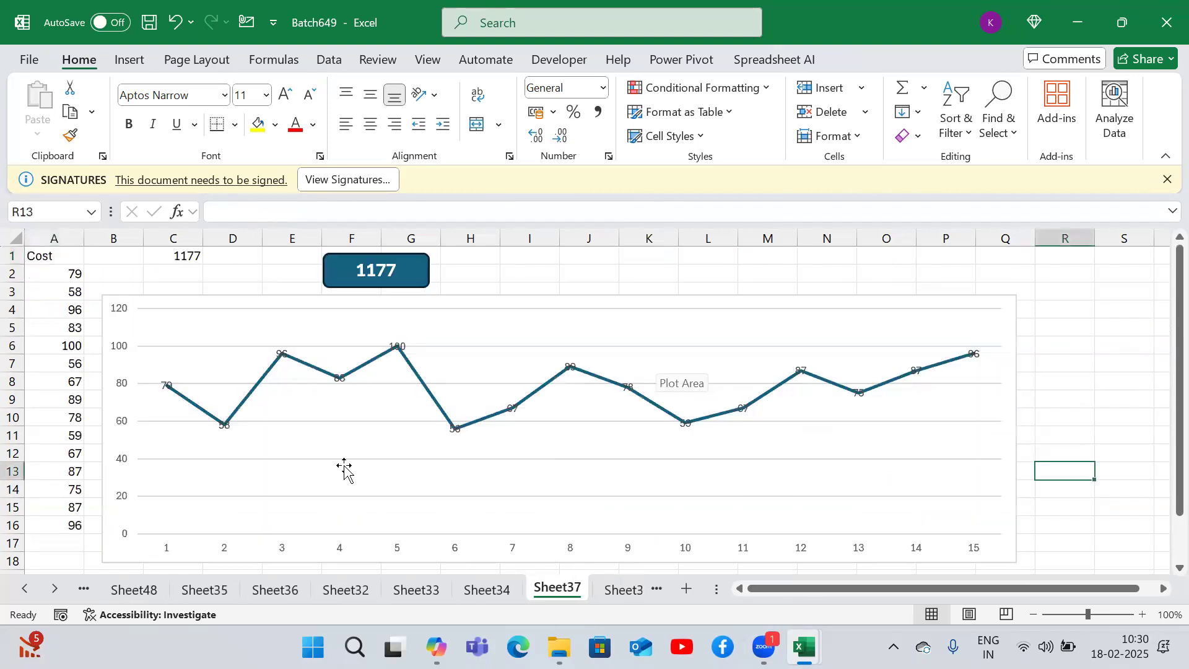
{"action": "left_click_drag", "start_coordinate": [63, 416], "coordinate": [69, 518]}
{"action": "key", "text": "Delete"}
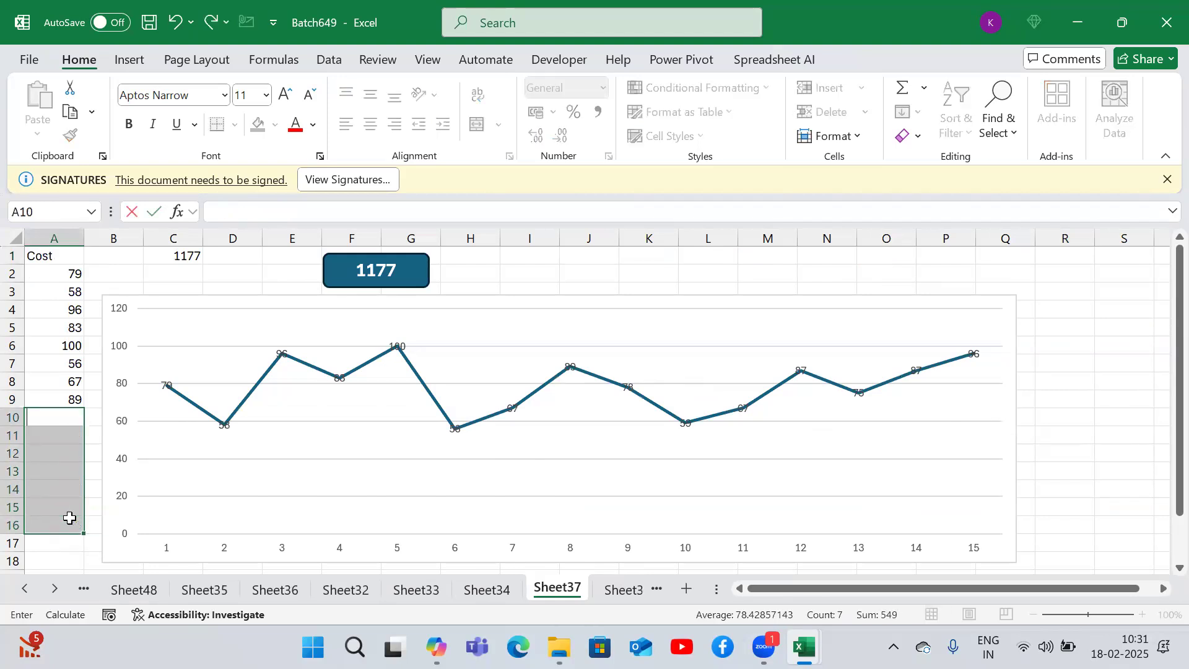
{"action": "key", "text": "Down"}
{"action": "key", "text": "Up"}
{"action": "type", "text": "98"}
{"action": "key", "text": "Return"}
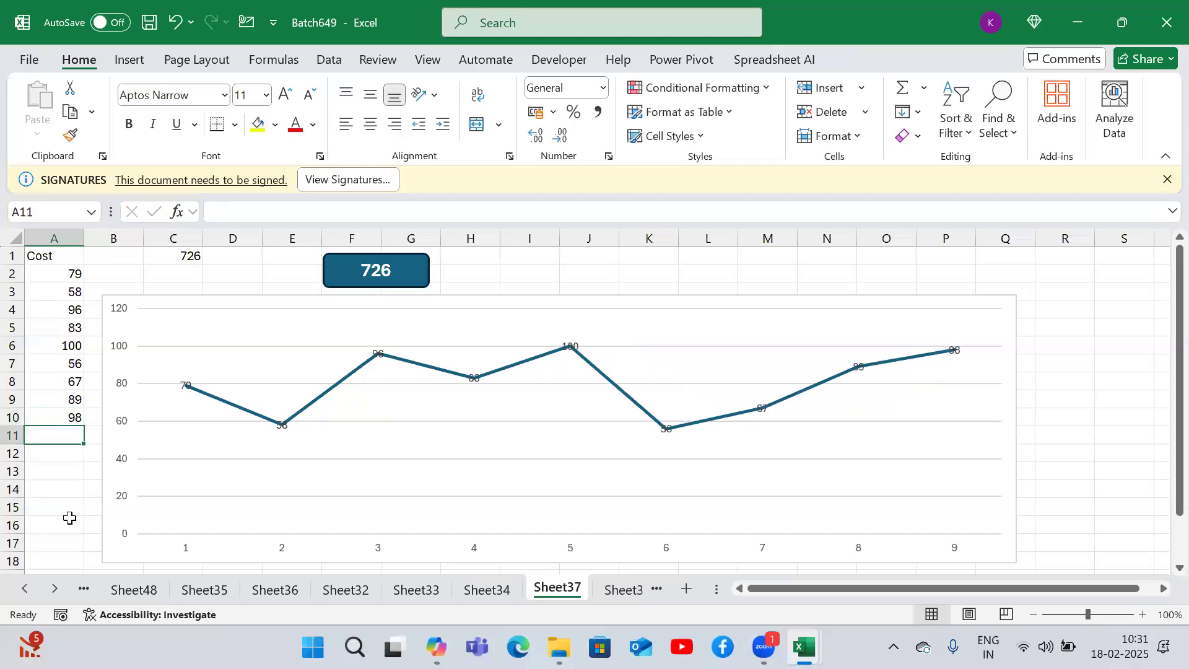
- Add Cost values 20, 120 and 300 below in column A to extend the dynamic chart
{"action": "type", "text": "20"}
{"action": "key", "text": "Return"}
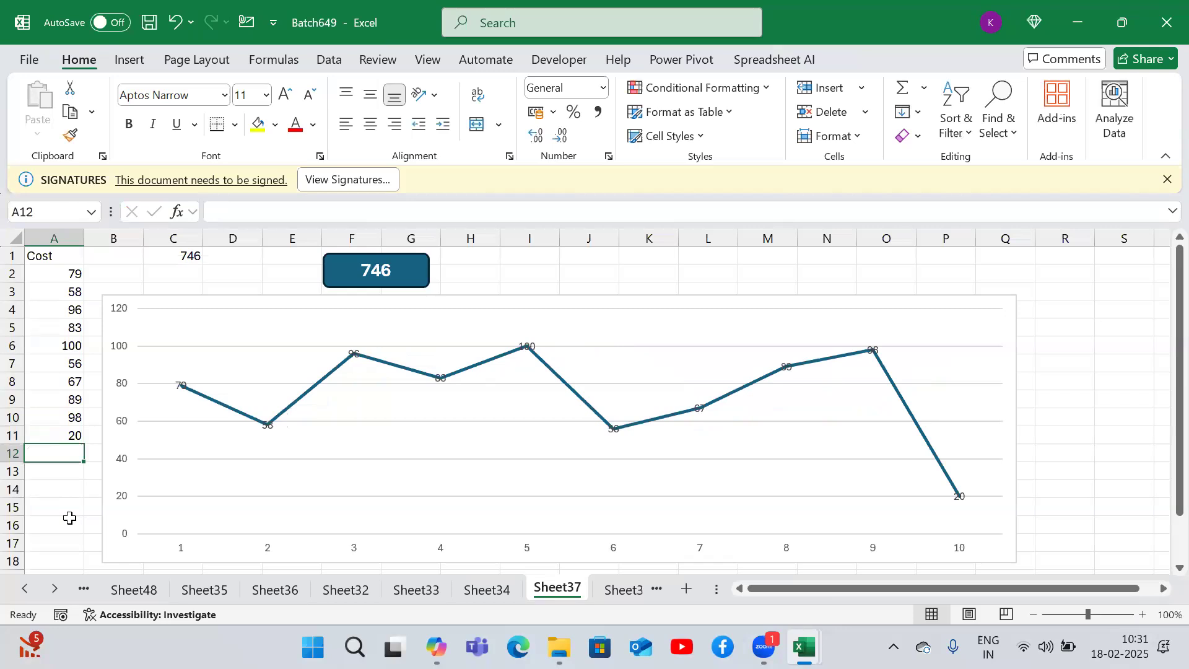
{"action": "type", "text": "120"}
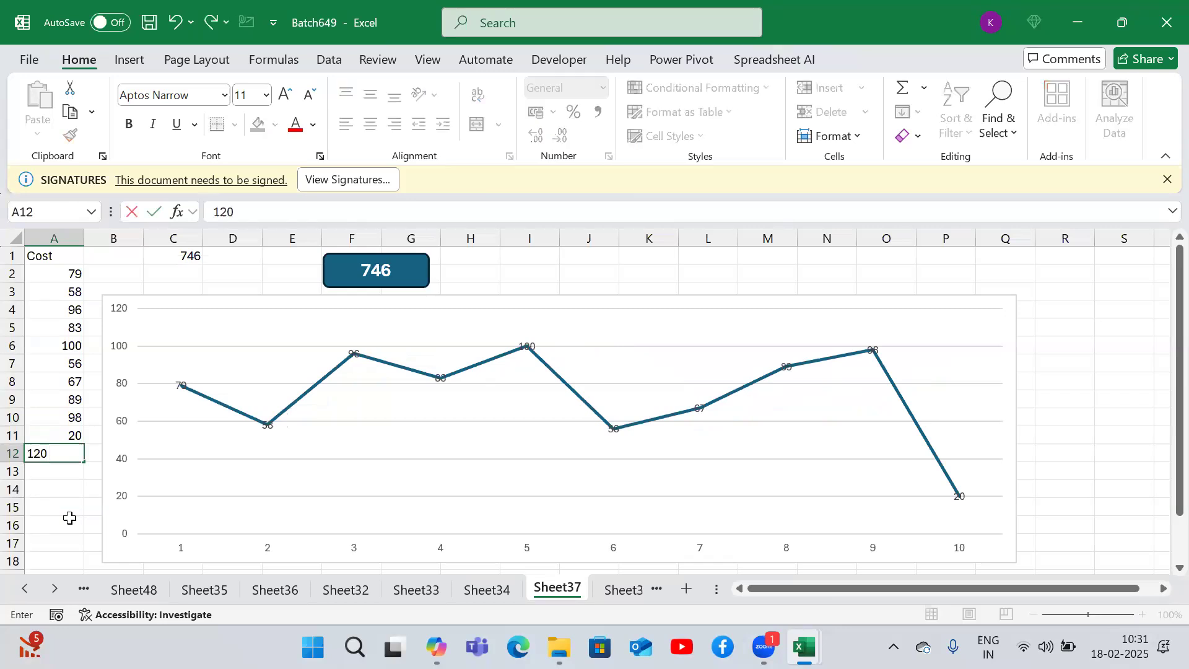
{"action": "key", "text": "Return"}
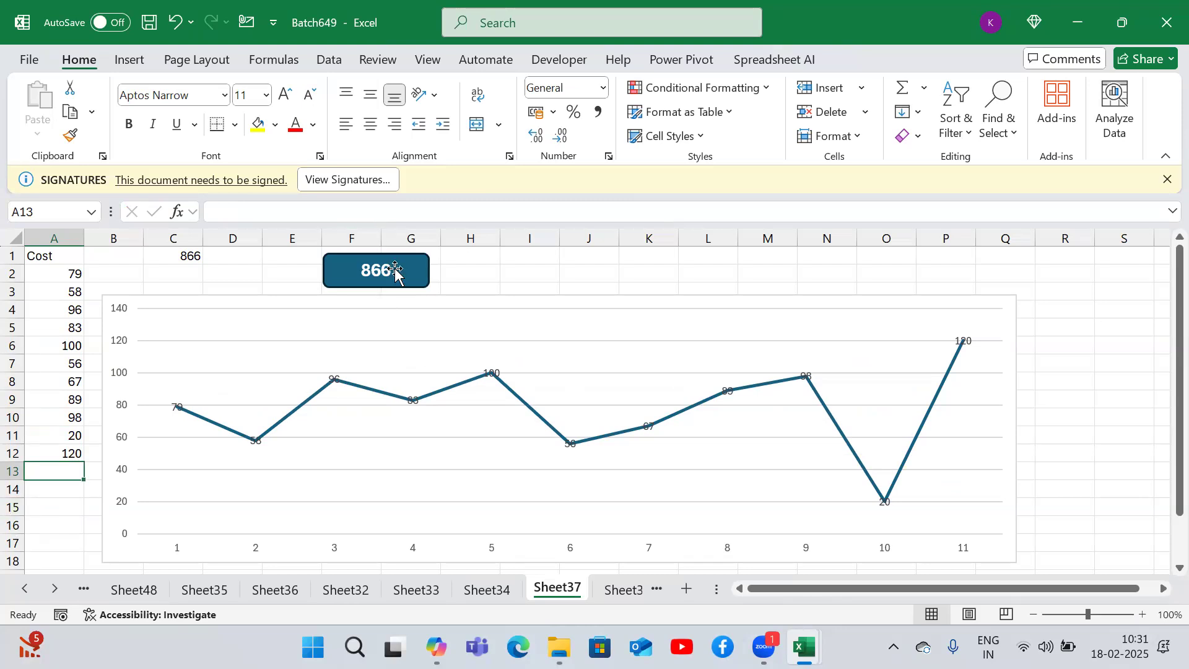
{"action": "type", "text": "300"}
{"action": "key", "text": "Return"}
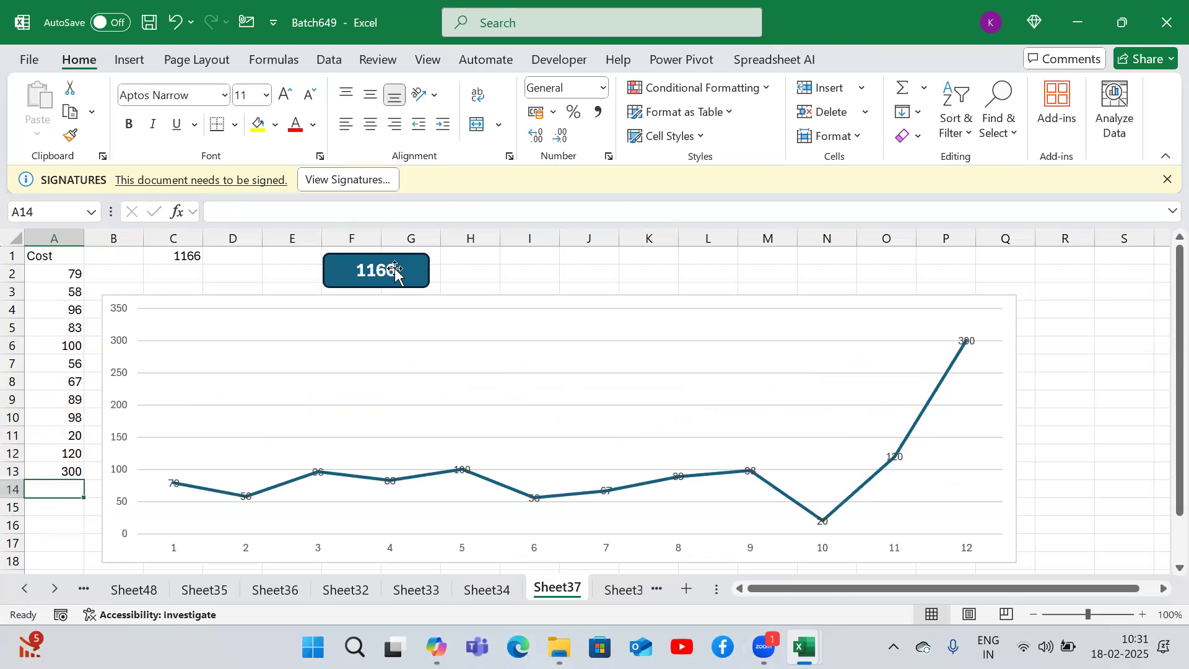
- Page through the IF, date-time, time-duration and pivot summary sheets
{"action": "key", "text": "ctrl+Page_Down"}
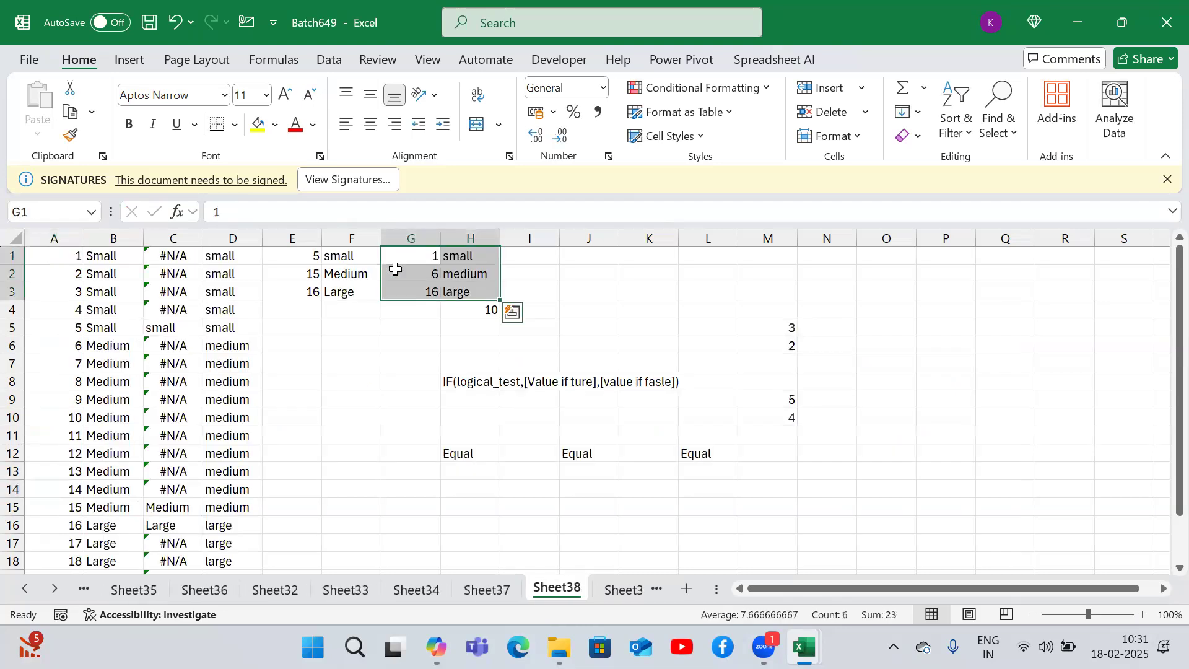
{"action": "key", "text": "ctrl+Page_Down"}
{"action": "key", "text": "ctrl+Page_Down"}
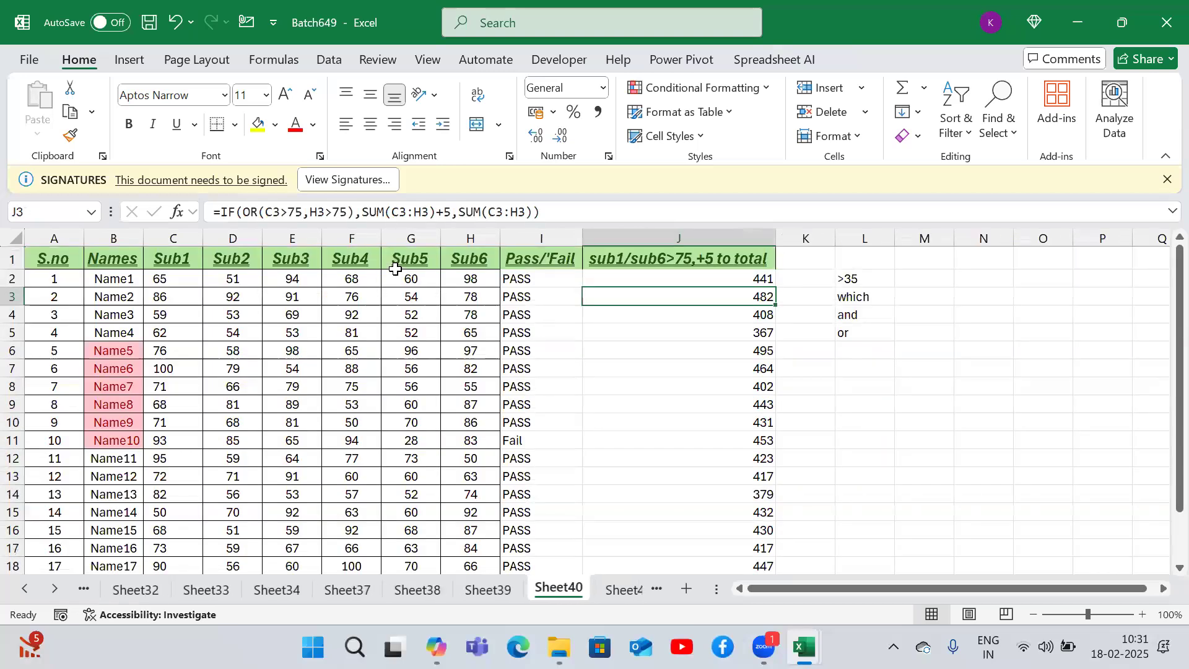
{"action": "key", "text": "ctrl+Page_Down"}
{"action": "key", "text": "ctrl+Page_Down"}
{"action": "key", "text": "ctrl+Page_Down"}
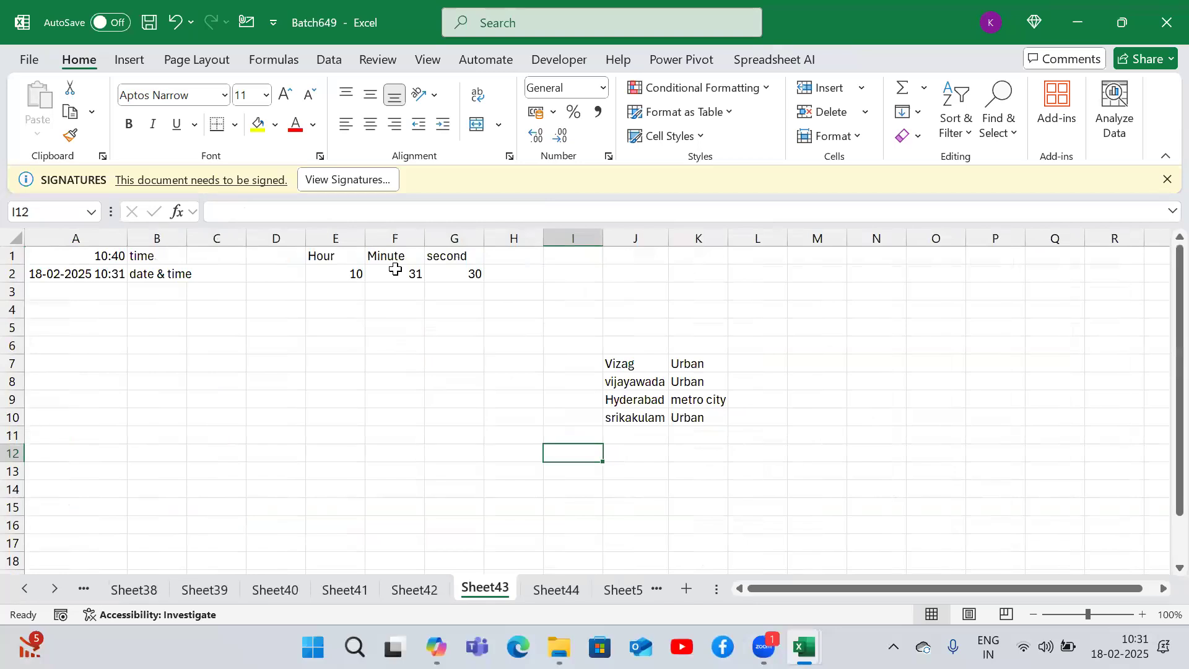
{"action": "key", "text": "ctrl+Page_Down"}
{"action": "key", "text": "ctrl+Page_Down"}
{"action": "key", "text": "ctrl+Page_Down"}
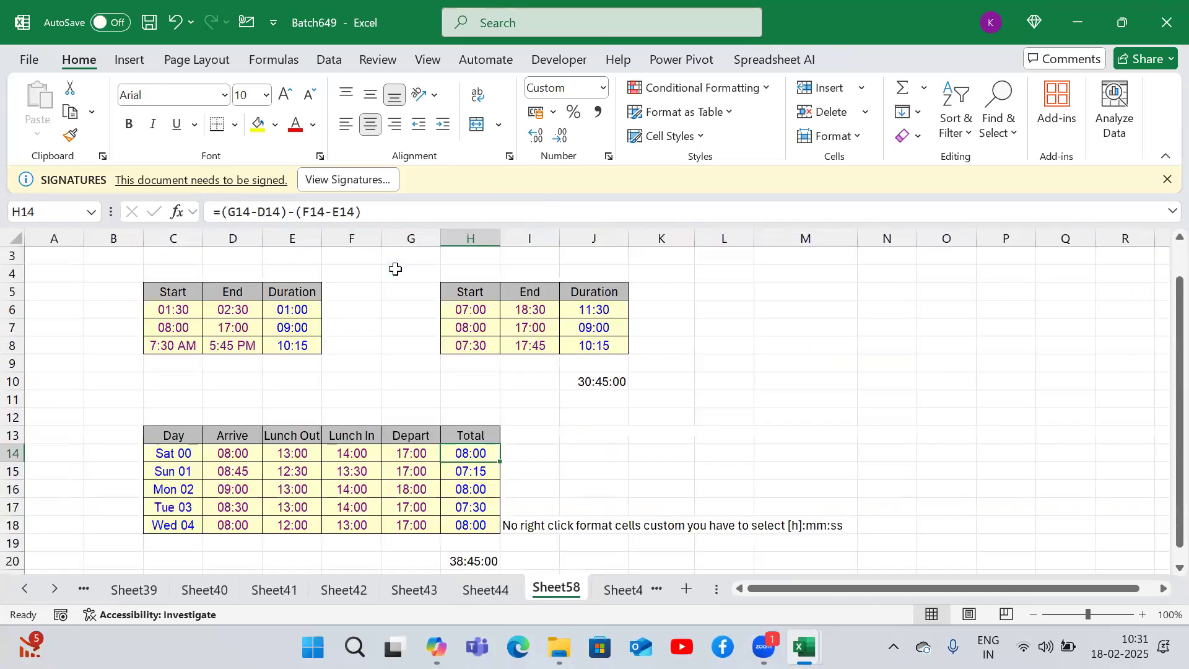
{"action": "key", "text": "ctrl+Page_Down"}
{"action": "key", "text": "ctrl+Page_Down"}
{"action": "key", "text": "ctrl+Page_Down"}
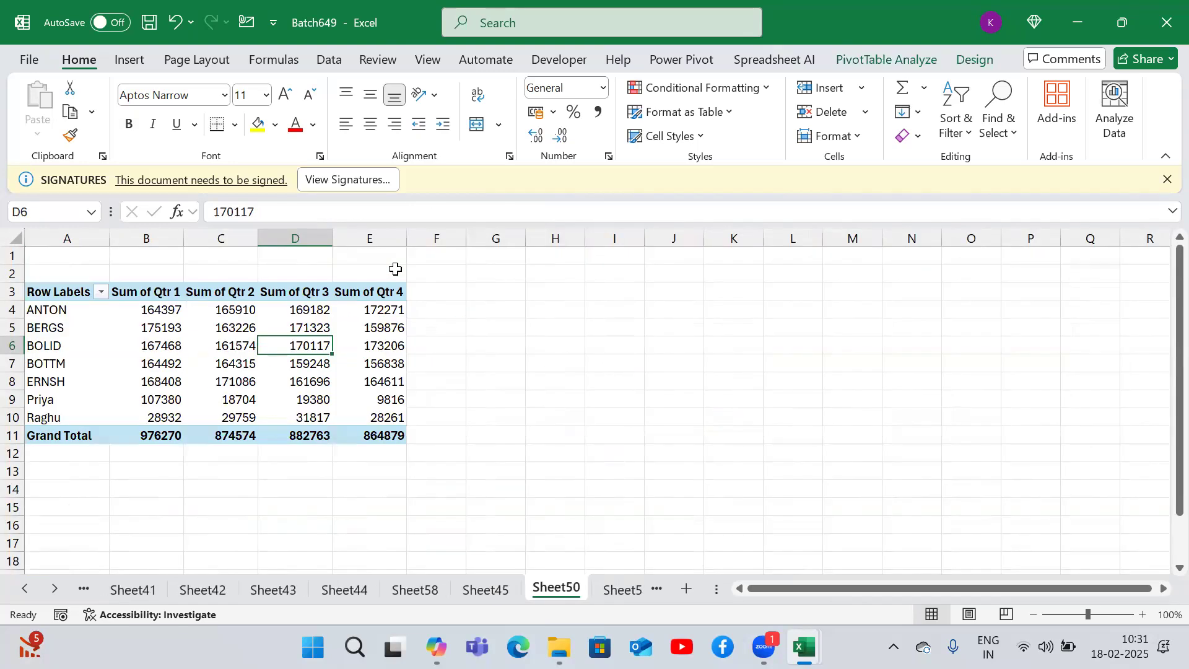
- Page through the shapes, sales dashboard, links, Orders and remaining sheets to the end
{"action": "key", "text": "ctrl+Page_Down"}
{"action": "key", "text": "ctrl+Page_Down"}
{"action": "key", "text": "ctrl+Page_Down"}
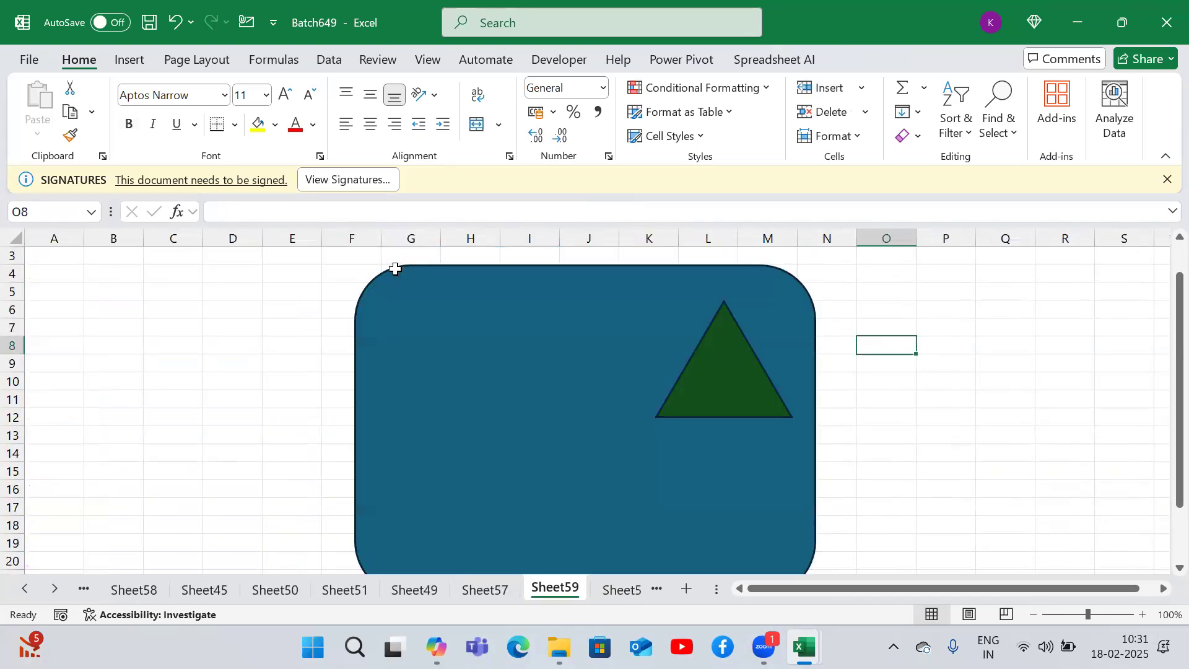
{"action": "key", "text": "ctrl+Page_Down"}
{"action": "key", "text": "ctrl+Page_Down"}
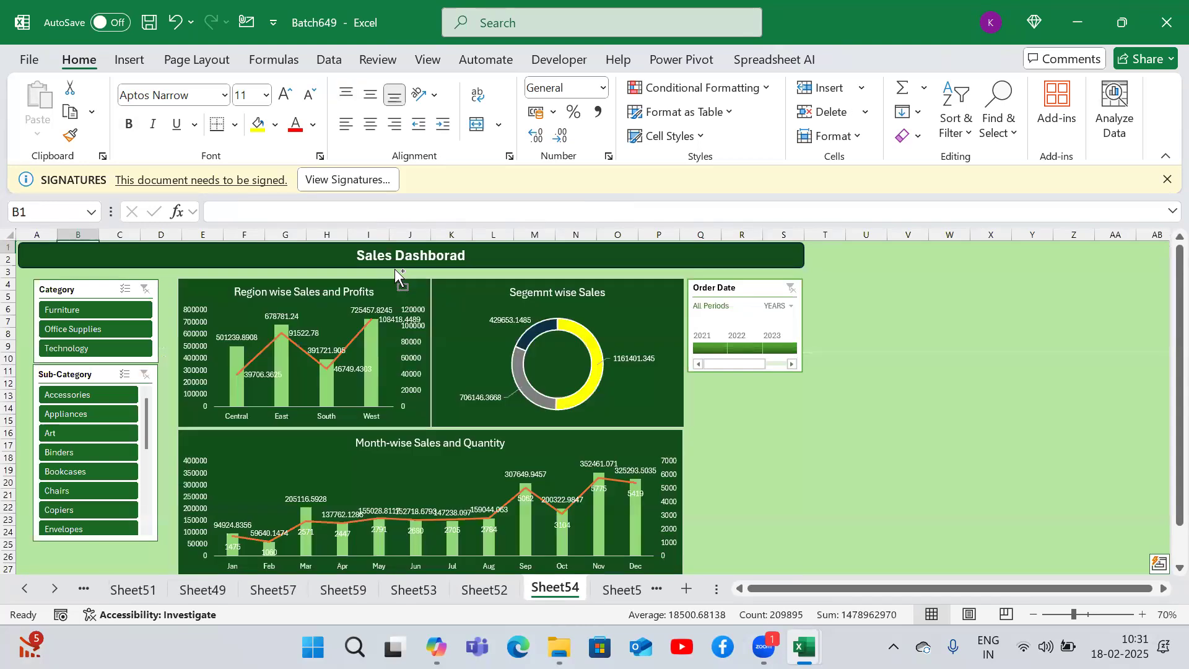
{"action": "key", "text": "ctrl+Page_Down"}
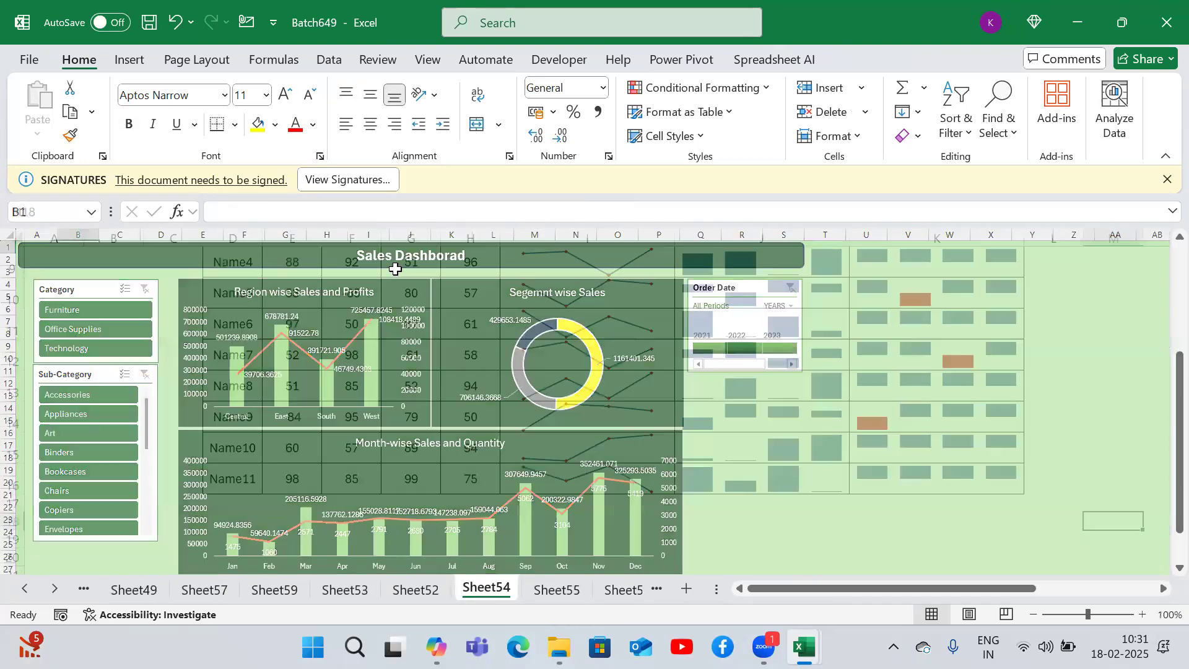
{"action": "key", "text": "ctrl+Page_Down"}
{"action": "key", "text": "ctrl+Page_Down"}
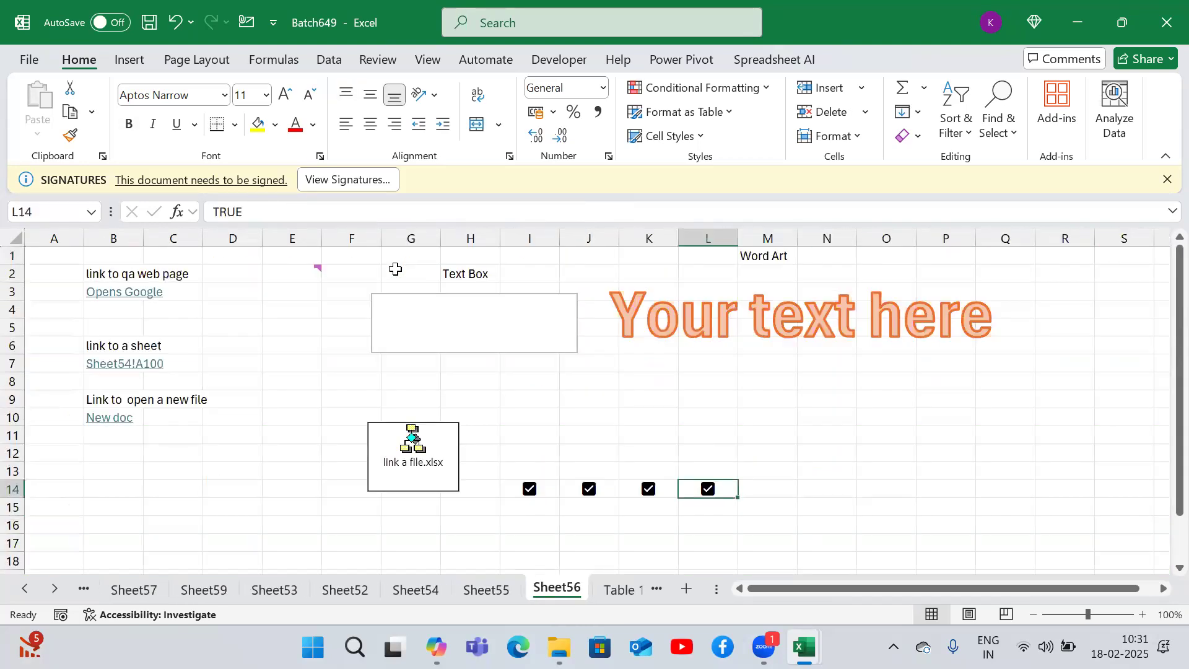
{"action": "key", "text": "ctrl+Page_Down"}
{"action": "key", "text": "ctrl+Page_Down"}
{"action": "key", "text": "ctrl+Page_Down"}
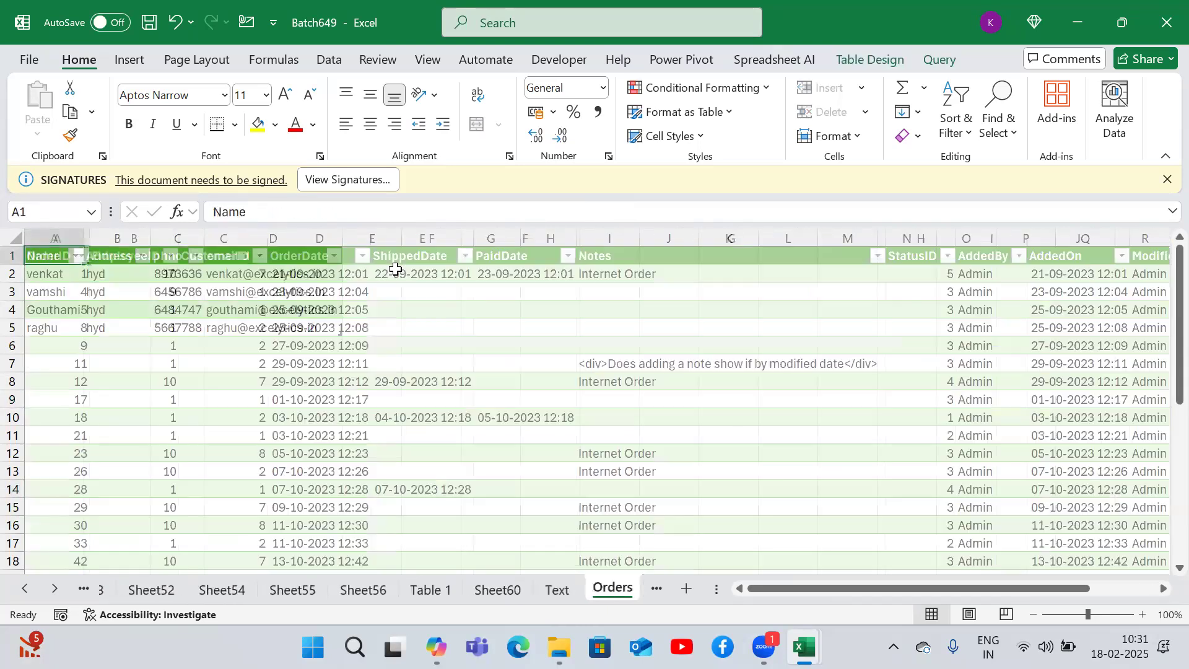
{"action": "key", "text": "ctrl+Page_Down"}
{"action": "key", "text": "ctrl+Page_Down"}
{"action": "key", "text": "ctrl+Page_Down"}
{"action": "key", "text": "ctrl+Page_Down"}
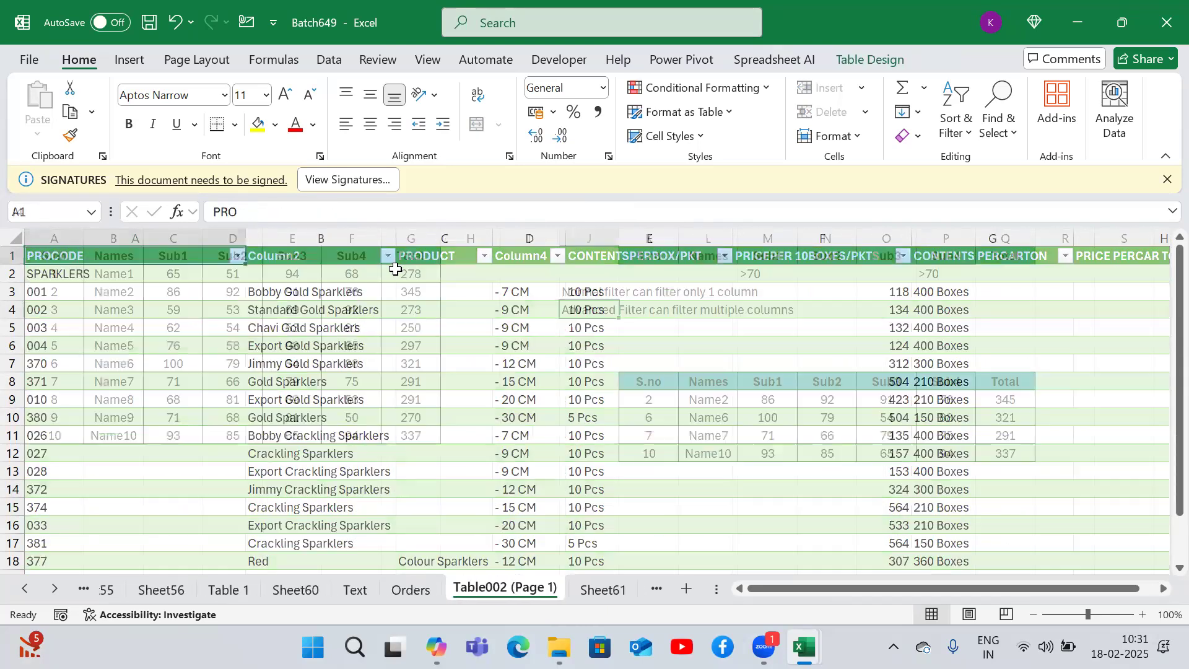
{"action": "key", "text": "ctrl+Page_Down"}
{"action": "key", "text": "ctrl+Page_Down"}
{"action": "key", "text": "ctrl+Page_Down"}
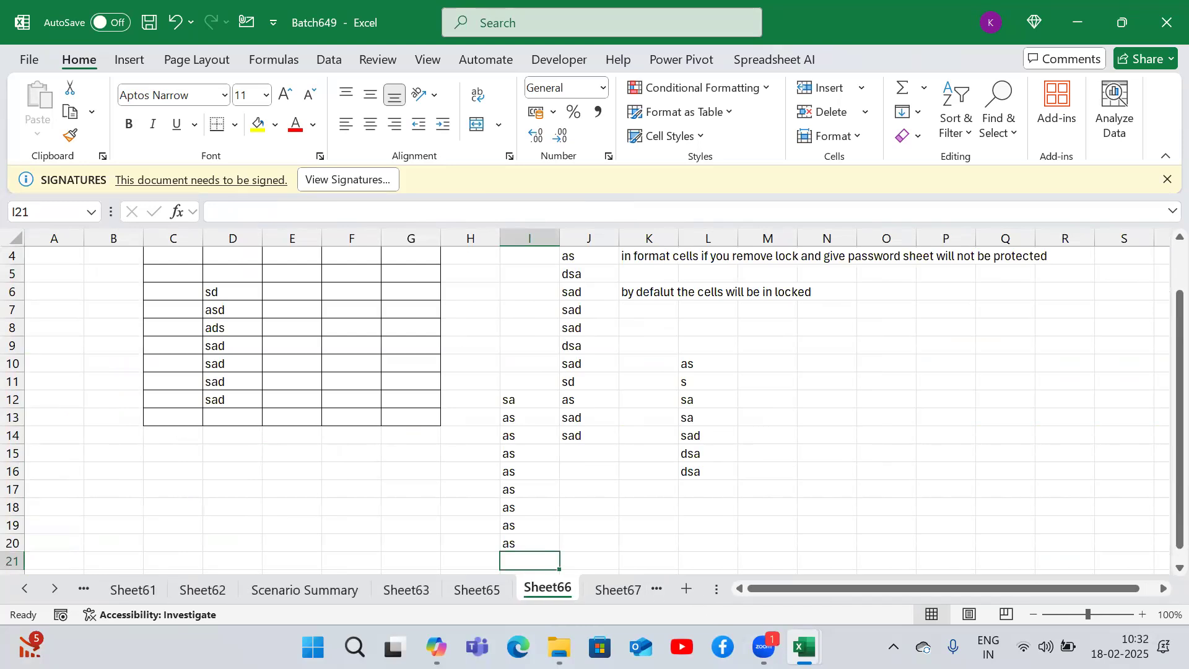
- Switch to the Book1 workbook and add a Data entry in F10 with "how o get external data" beside it in G10
{"action": "mouse_move", "coordinate": [796, 644]}
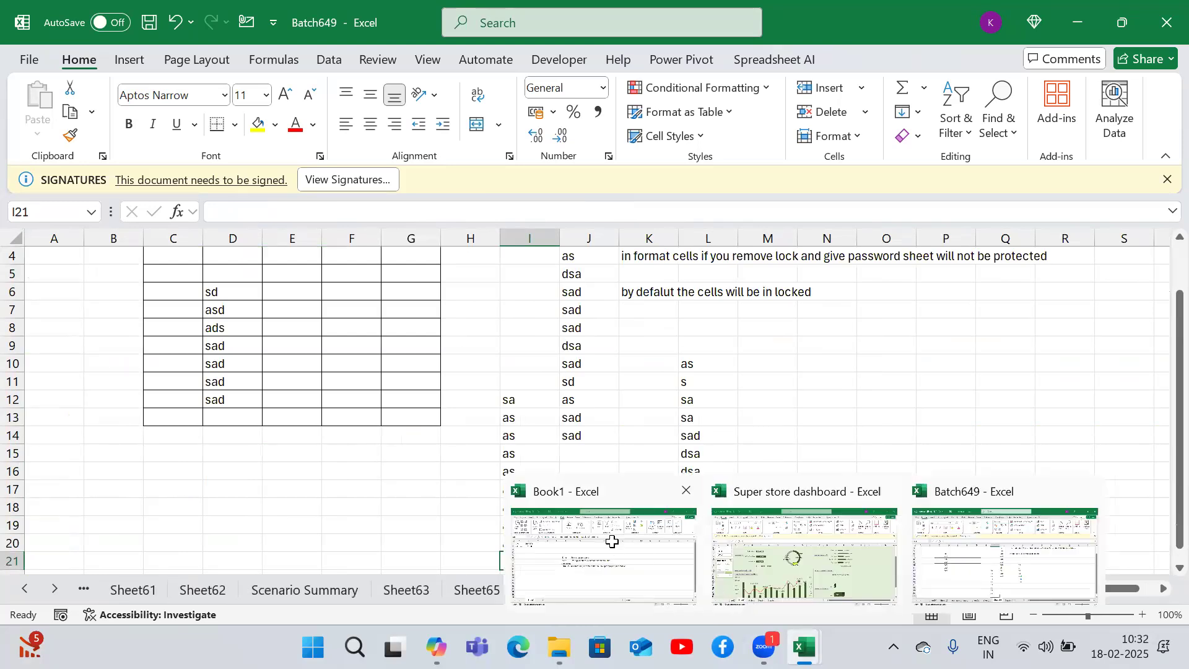
{"action": "left_click", "coordinate": [614, 545]}
{"action": "left_click", "coordinate": [363, 393]}
{"action": "type", "text": "Data"}
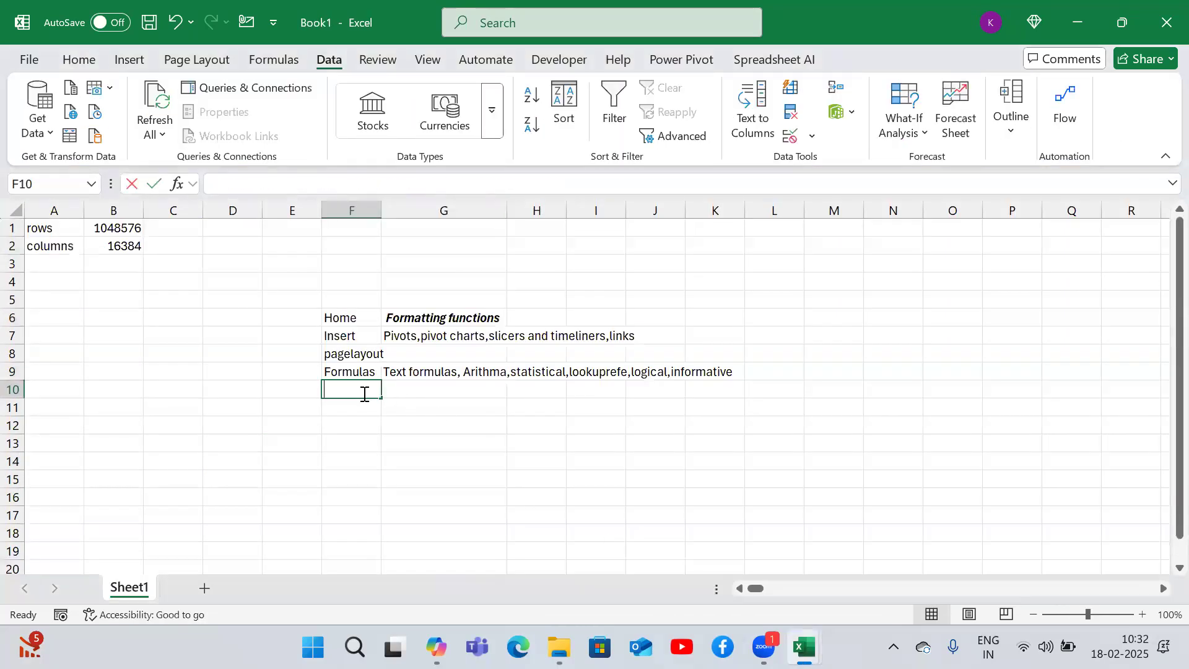
{"action": "key", "text": "Tab"}
{"action": "type", "text": "how o"}
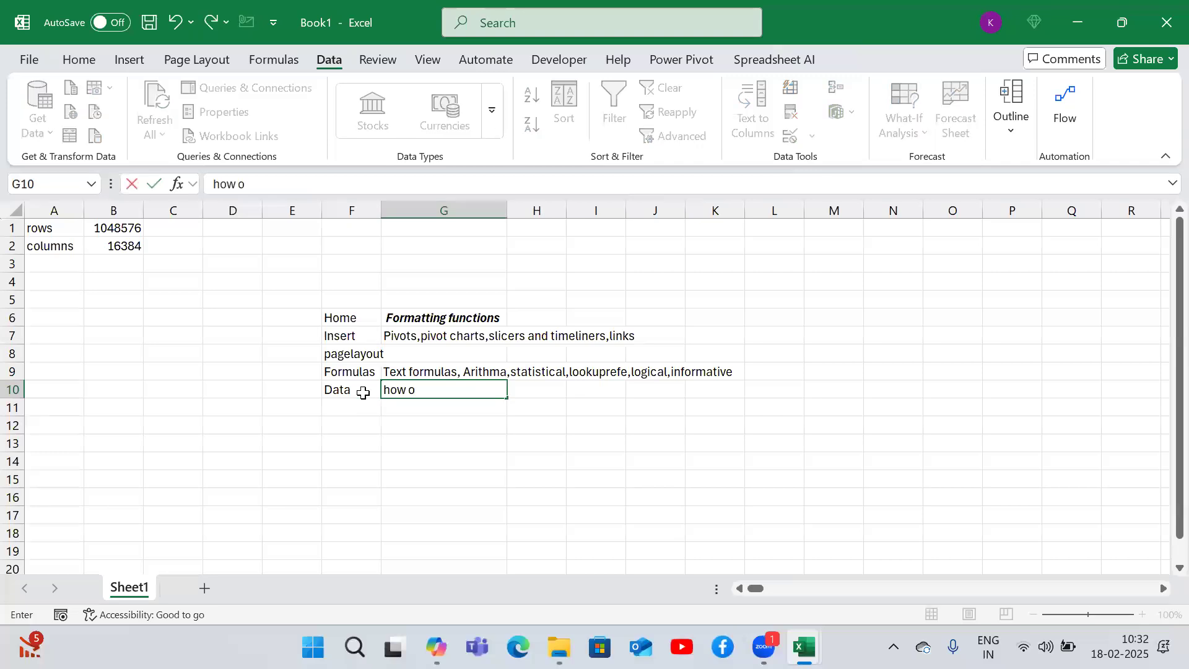
{"action": "type", "text": " get extern"}
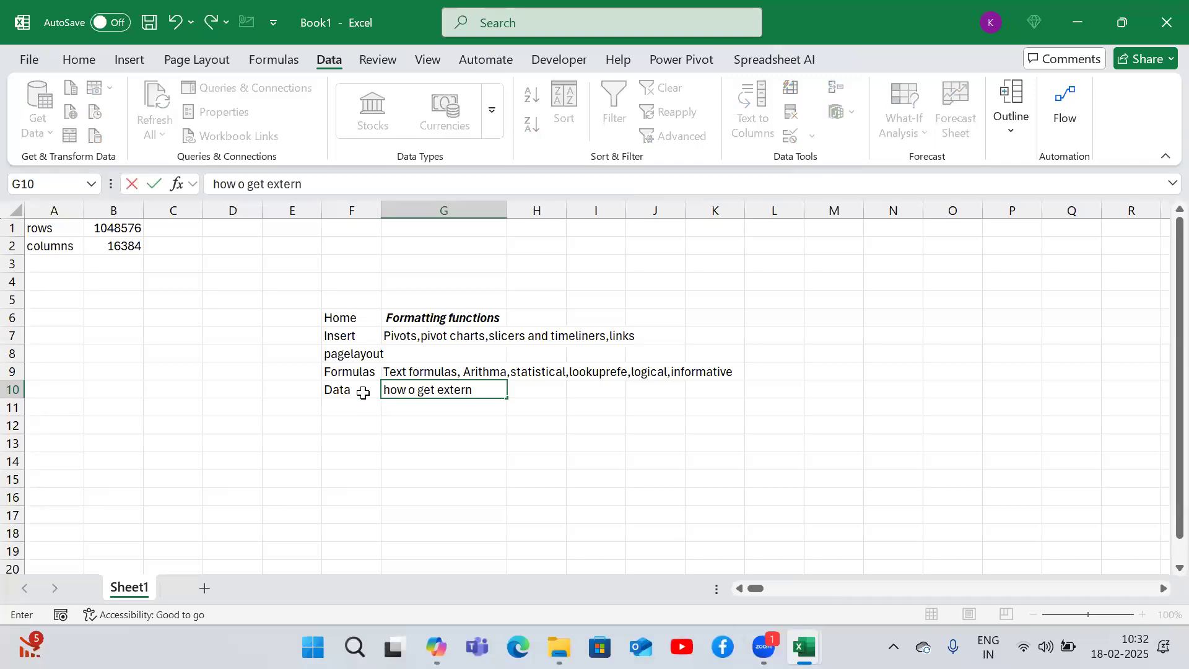
{"action": "type", "text": "al data"}
{"action": "key", "text": "Return"}
{"action": "key", "text": "Up"}
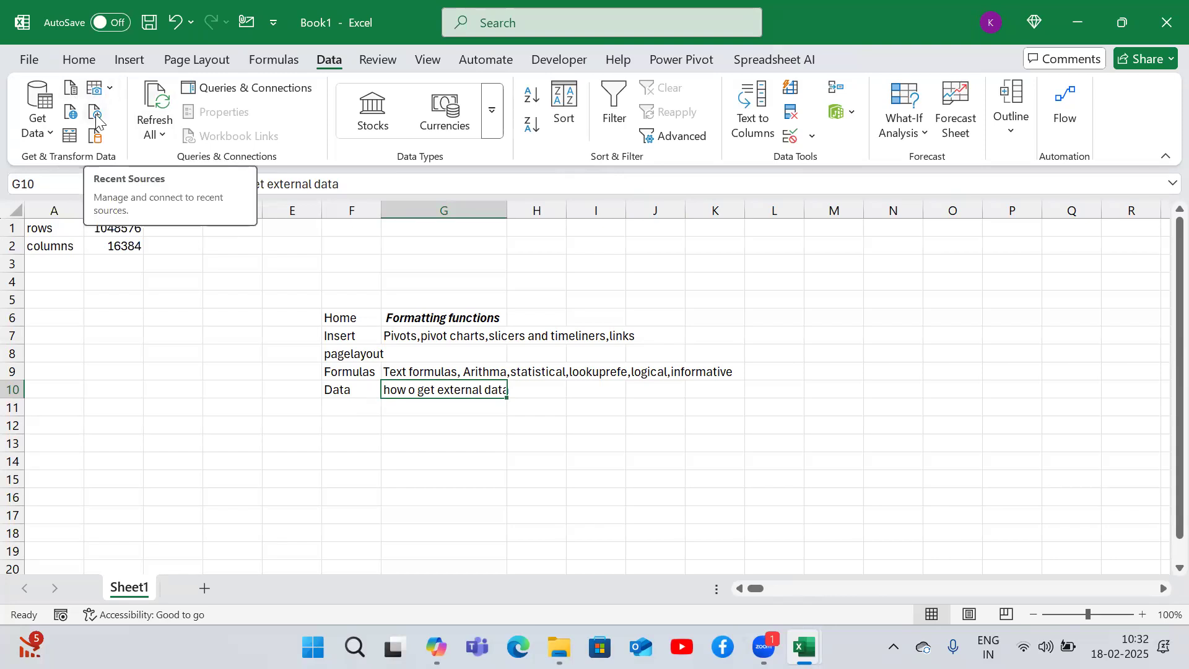
- Explore the Get Data source menus and the What-If Analysis options on the Data tab
{"action": "left_click", "coordinate": [44, 127]}
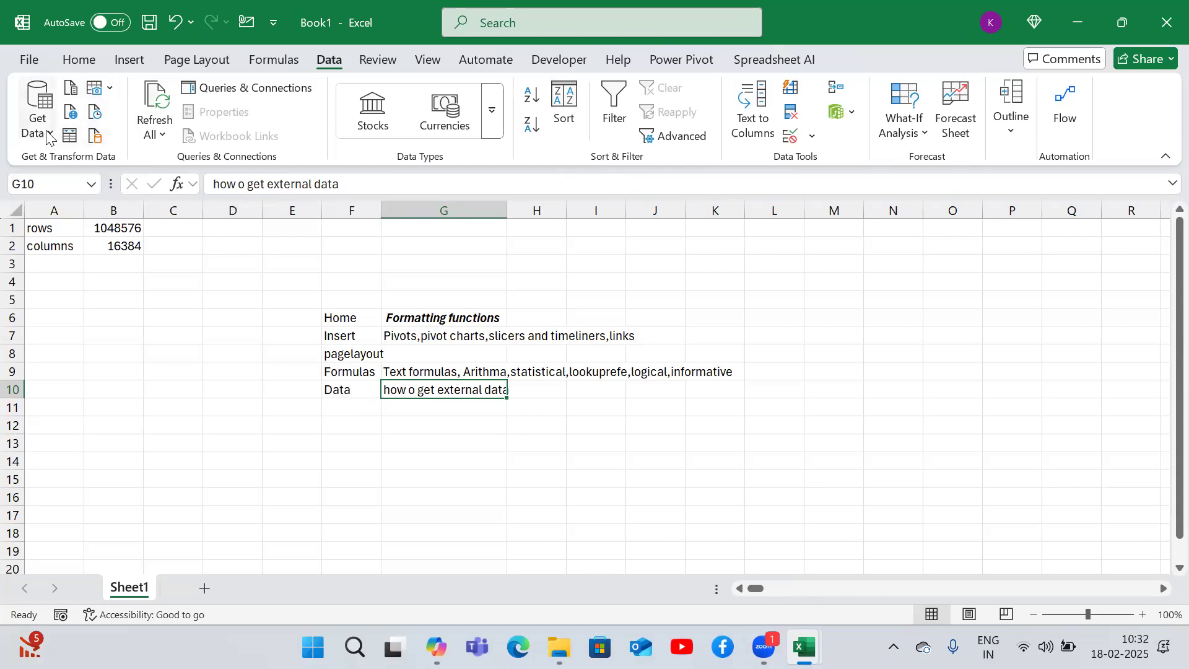
{"action": "mouse_move", "coordinate": [77, 163]}
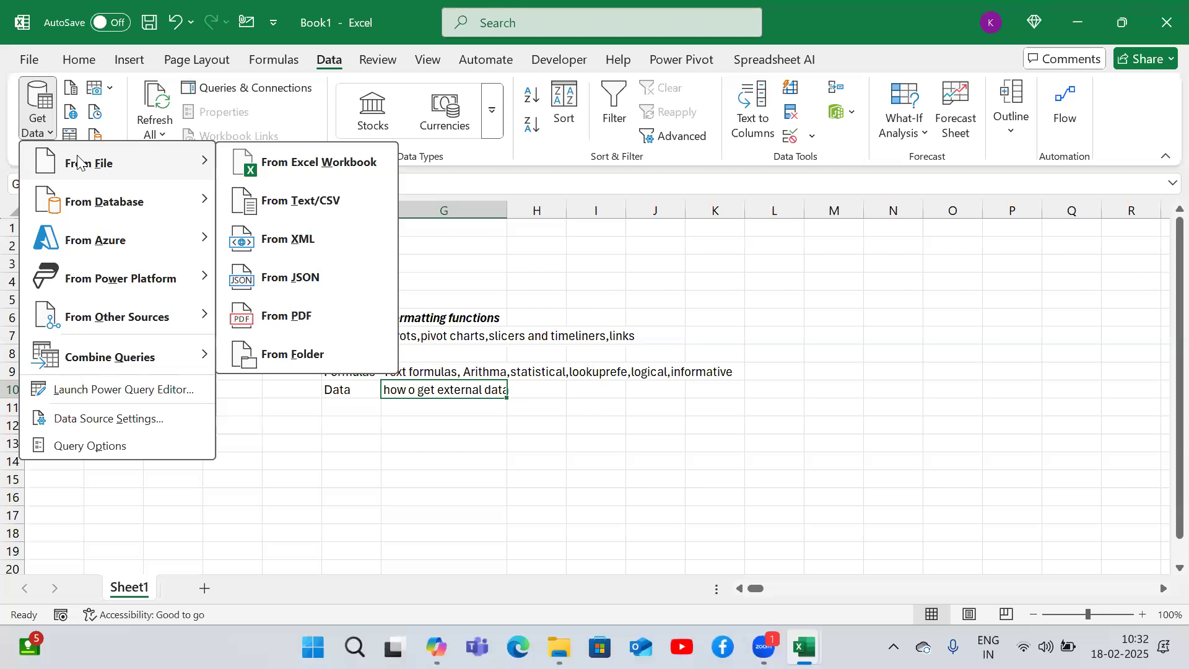
{"action": "mouse_move", "coordinate": [79, 202]}
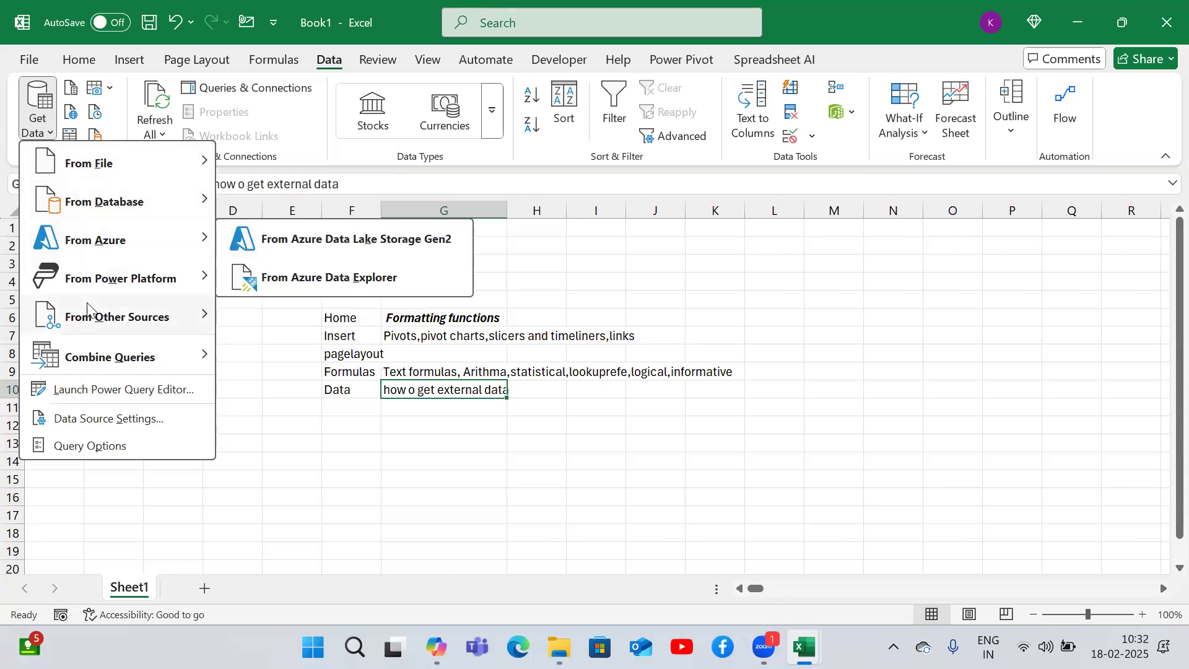
{"action": "mouse_move", "coordinate": [102, 319]}
{"action": "mouse_move", "coordinate": [186, 354]}
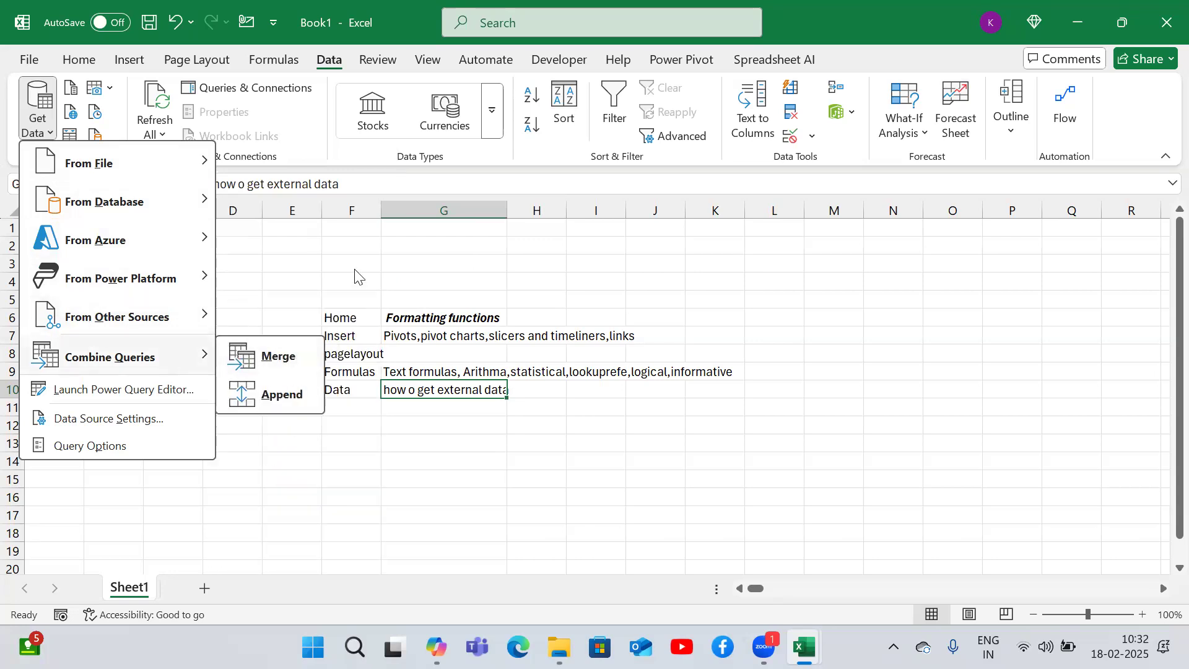
{"action": "left_click", "coordinate": [425, 269]}
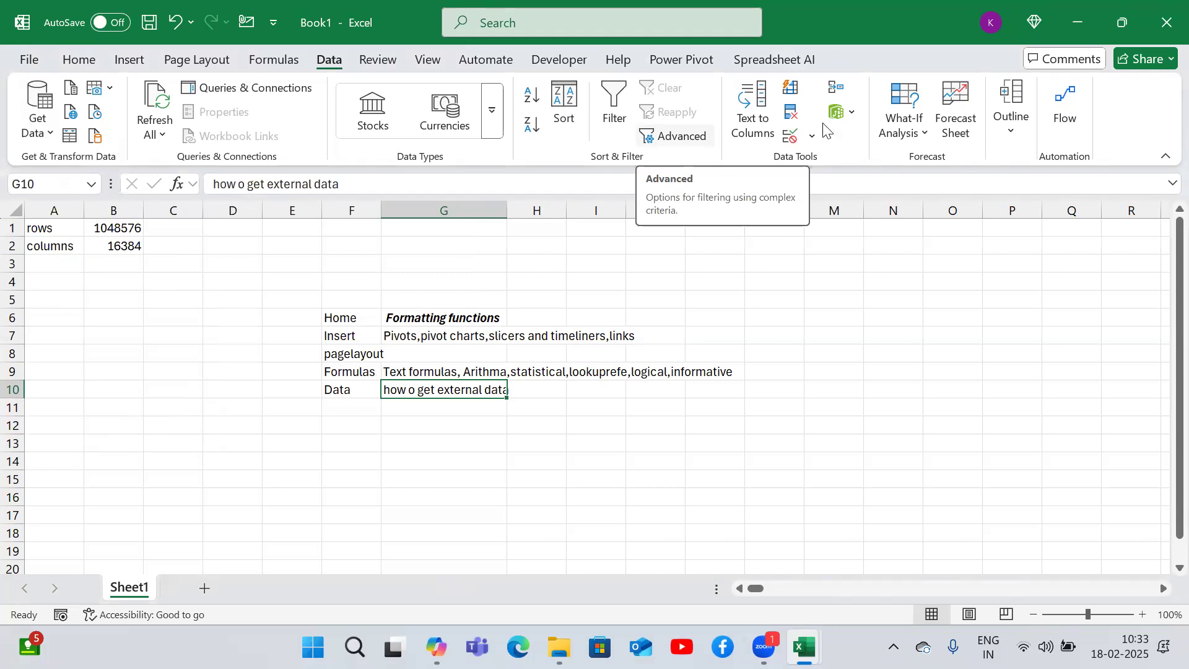
{"action": "left_click", "coordinate": [911, 139]}
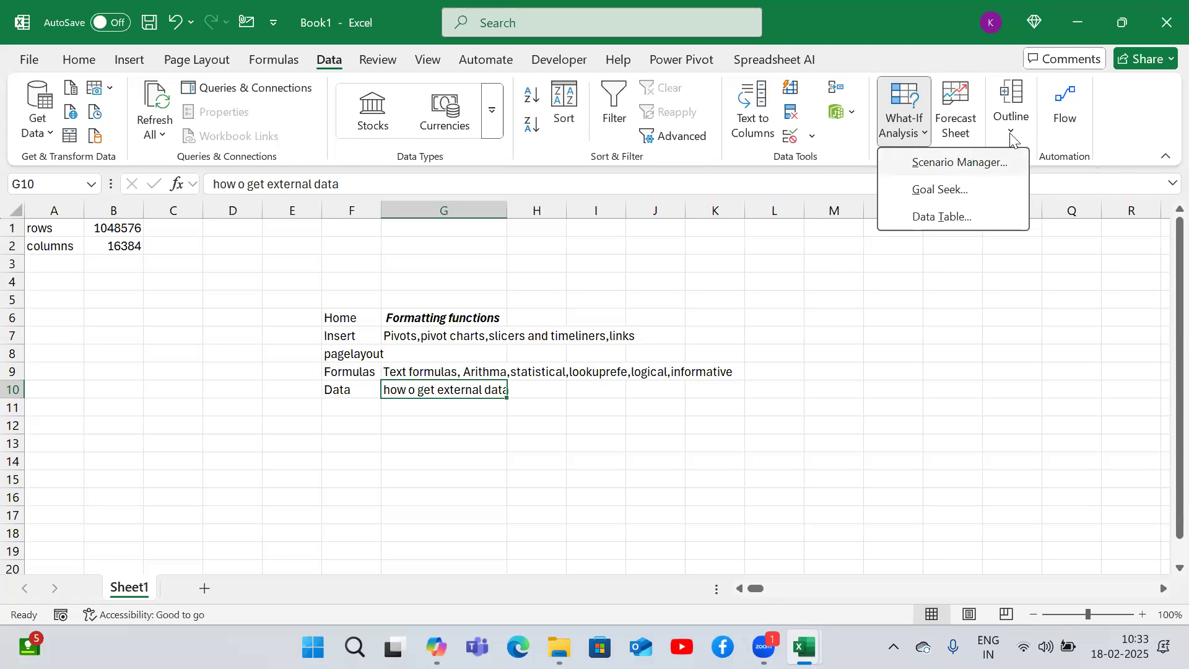
- Open the Review tab and add Review in F11 below the Data entry
{"action": "left_click", "coordinate": [376, 59]}
{"action": "left_click", "coordinate": [425, 62]}
{"action": "left_click", "coordinate": [373, 62]}
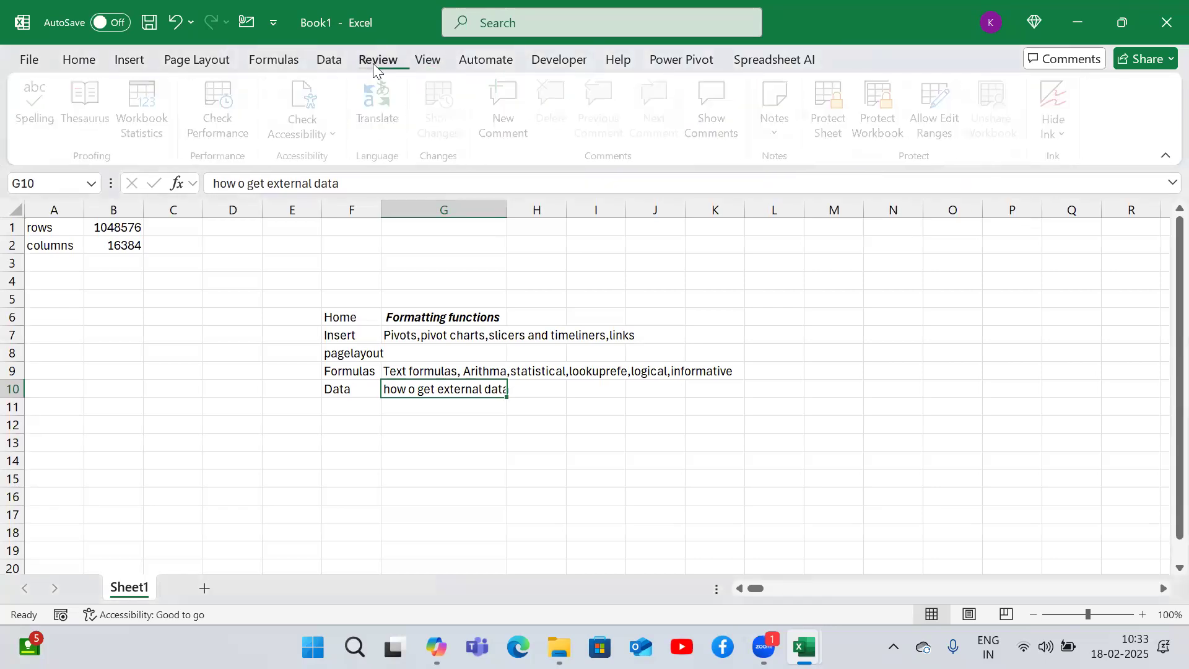
{"action": "left_click", "coordinate": [363, 406]}
{"action": "type", "text": "Review"}
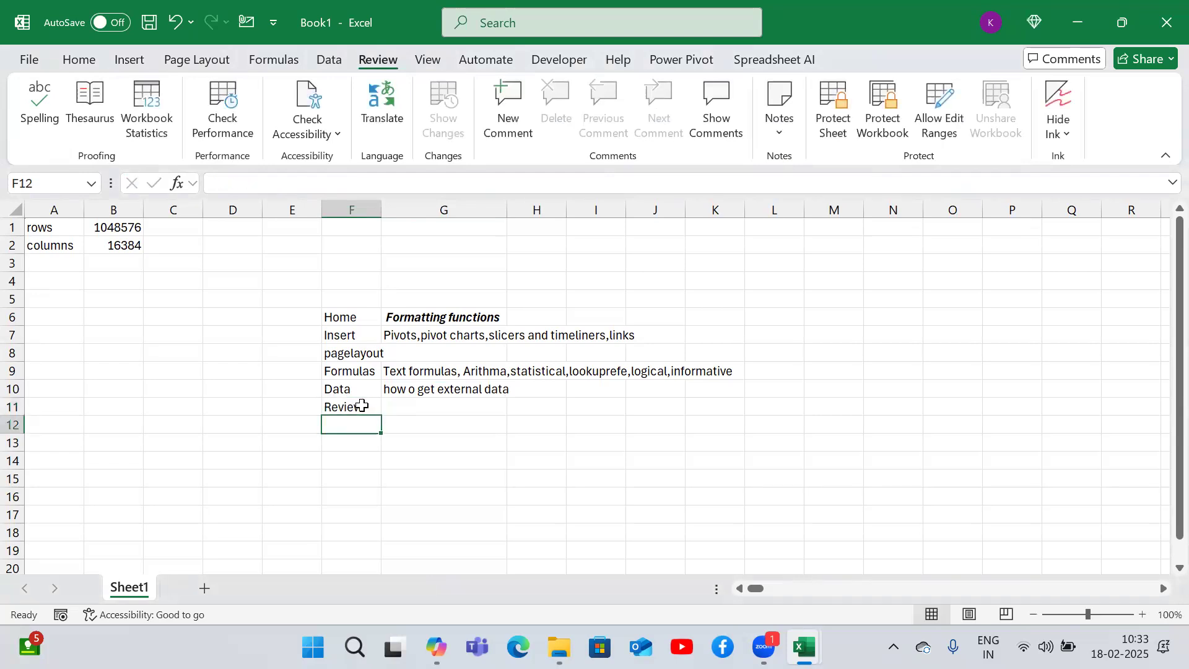
{"action": "key", "text": "Up"}
{"action": "key", "text": "Right"}
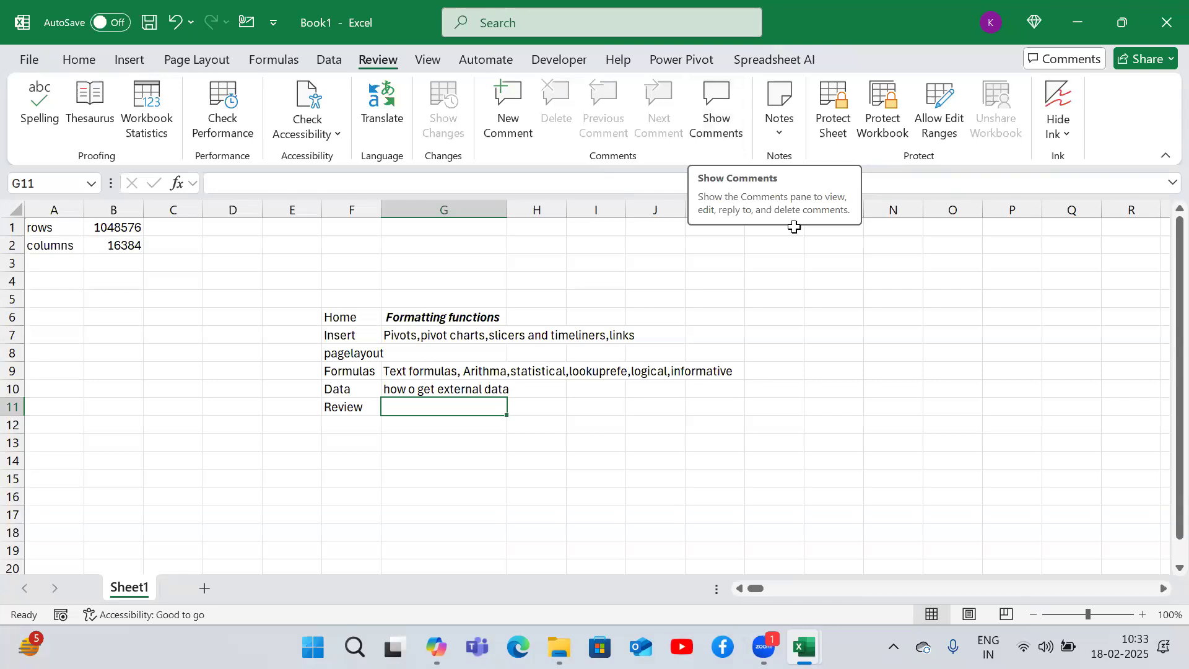
- Start a new comment on cell K4, then move on to the View tab
{"action": "left_click", "coordinate": [712, 282]}
{"action": "left_click", "coordinate": [510, 120]}
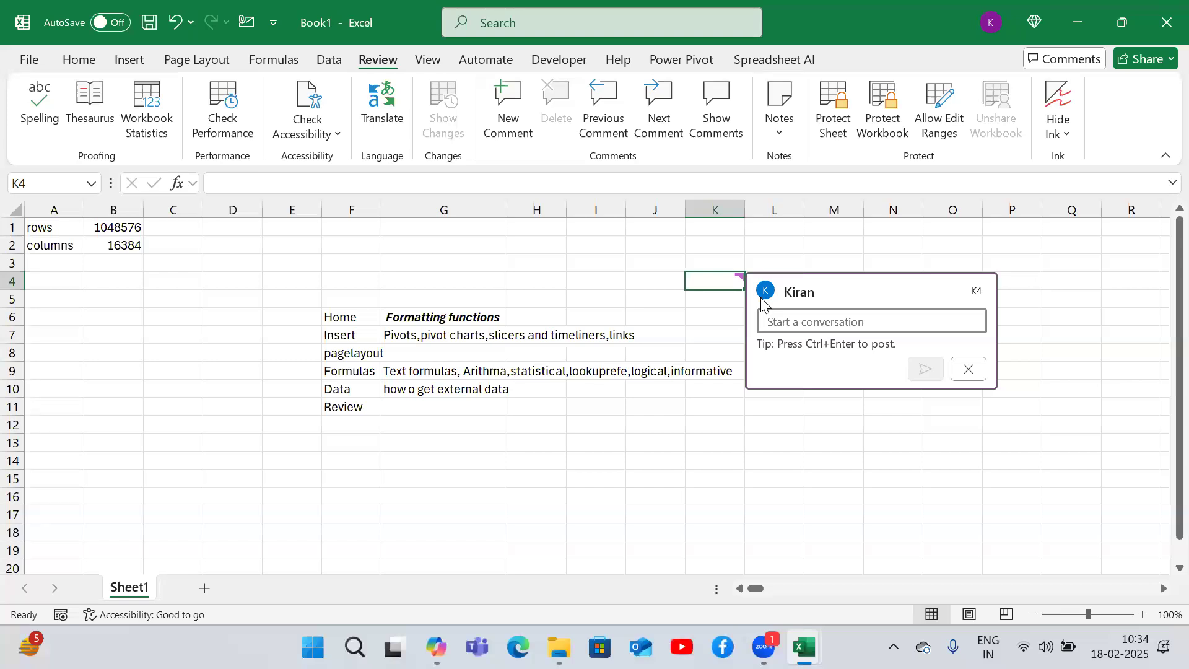
{"action": "left_click", "coordinate": [430, 62]}
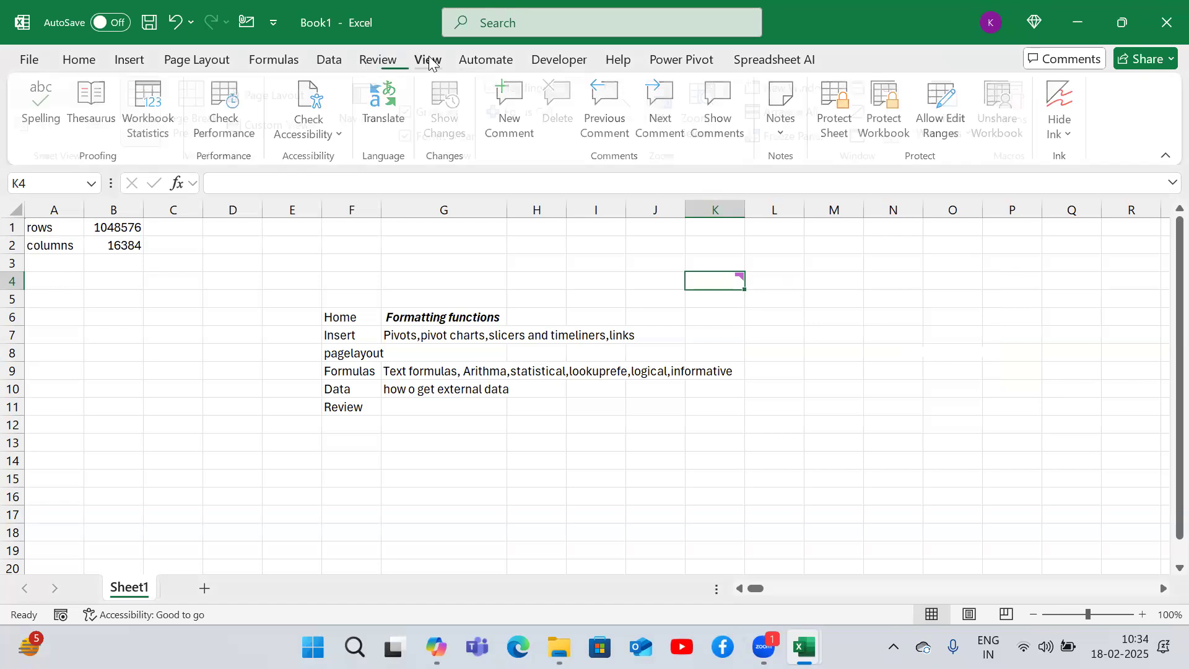
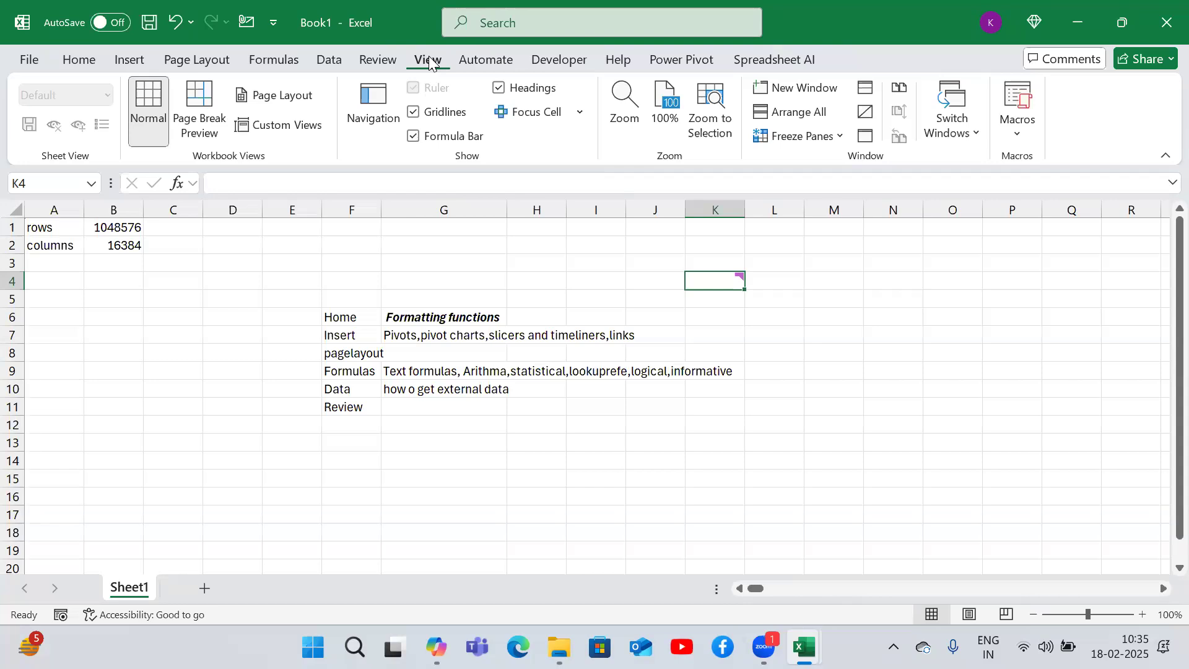
- Add a View entry in F12 below the Review entry
{"action": "key", "text": "Left"}
{"action": "key", "text": "Left"}
{"action": "key", "text": "Left"}
{"action": "key", "text": "Down"}
{"action": "key", "text": "Down"}
{"action": "key", "text": "Down"}
{"action": "key", "text": "Down"}
{"action": "key", "text": "Down"}
{"action": "key", "text": "Left"}
{"action": "key", "text": "Left"}
{"action": "key", "text": "Down"}
{"action": "key", "text": "Down"}
{"action": "key", "text": "Down"}
{"action": "type", "text": "View"}
{"action": "key", "text": "Return"}
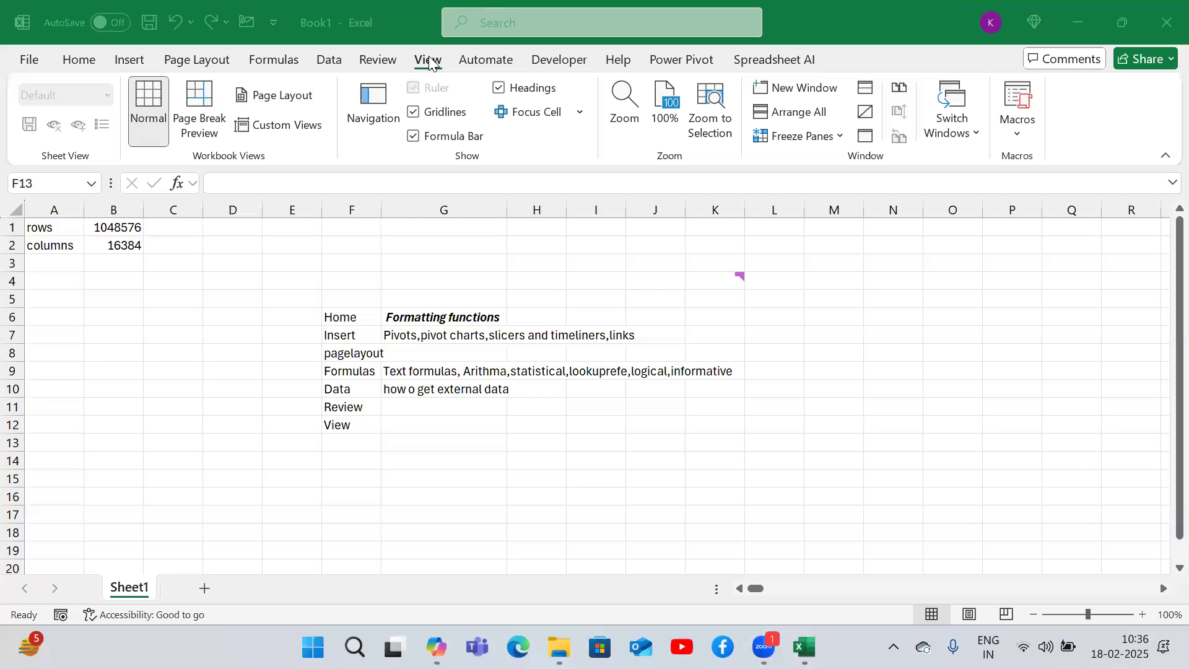
- Switch to the Super store dashboard workbook
{"action": "left_click", "coordinate": [231, 518]}
{"action": "mouse_move", "coordinate": [804, 647]}
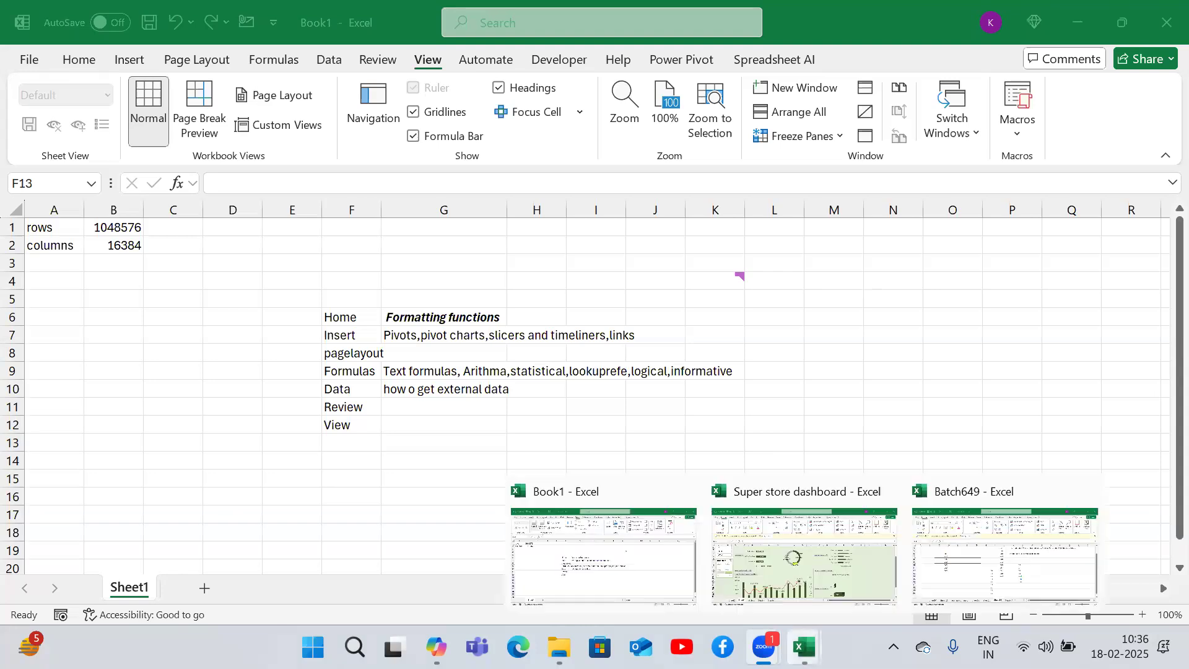
{"action": "left_click", "coordinate": [822, 578]}
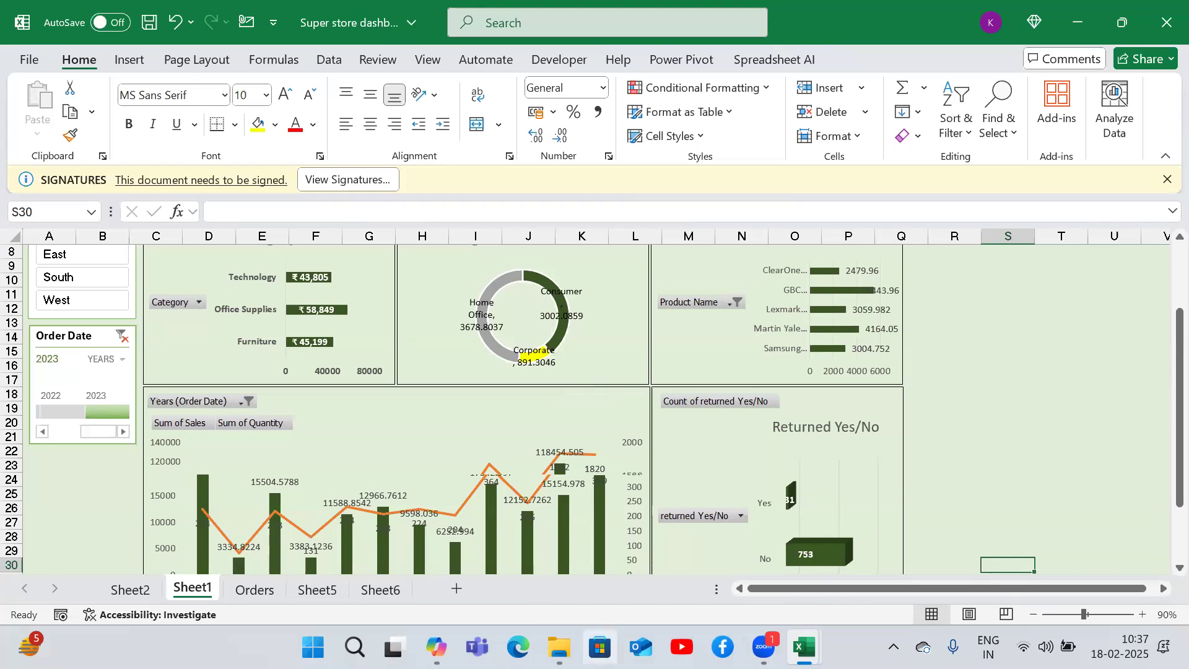
- Open Copilot and ask it for sample power bi dashboards
{"action": "left_click", "coordinate": [437, 648]}
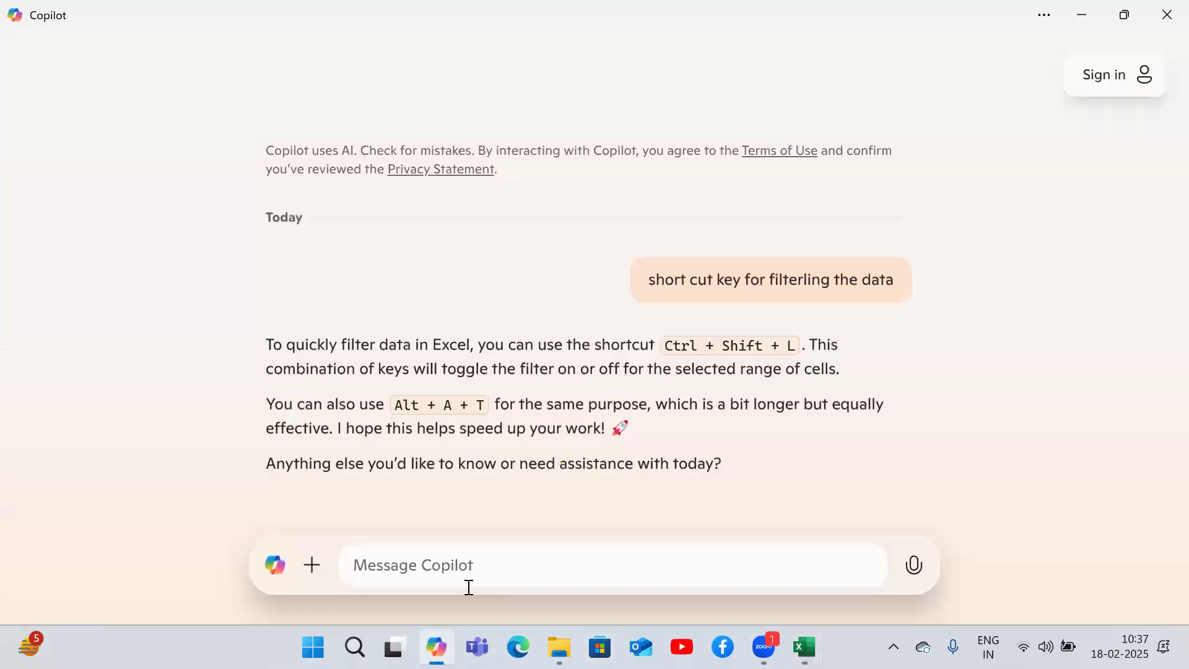
{"action": "type", "text": "sample power bi dashboards"}
{"action": "key", "text": "Return"}
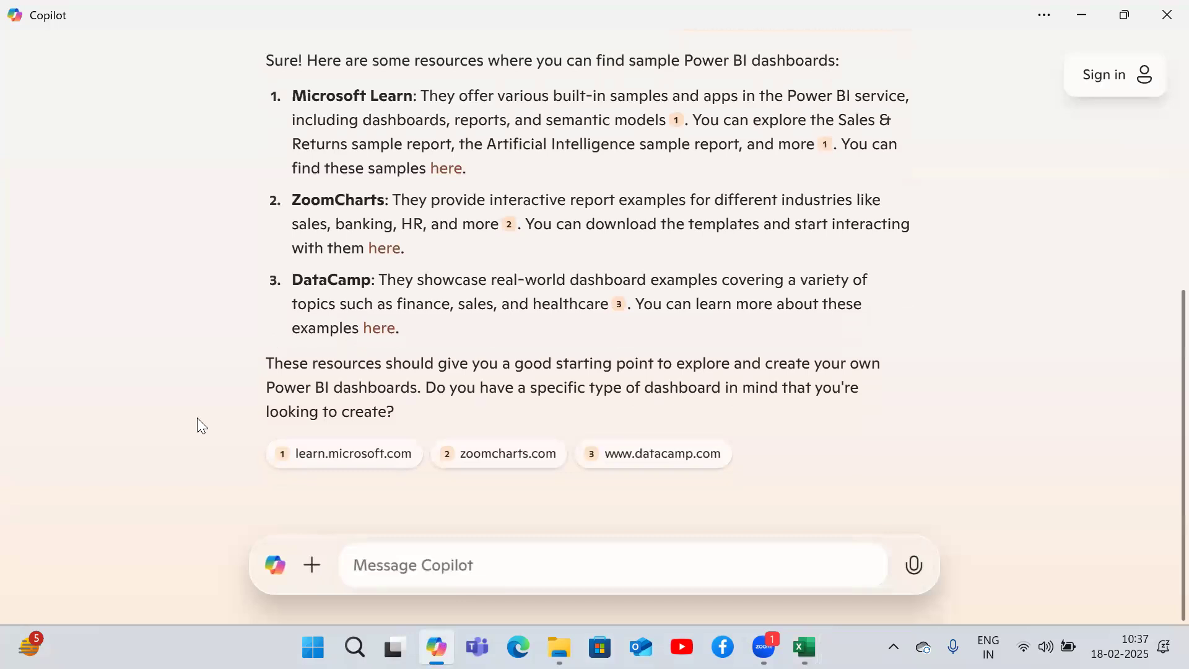
- Open the DataCamp Power BI dashboard examples link from the answer and browse the supermarket sales dashboard example
{"action": "left_click", "coordinate": [379, 329]}
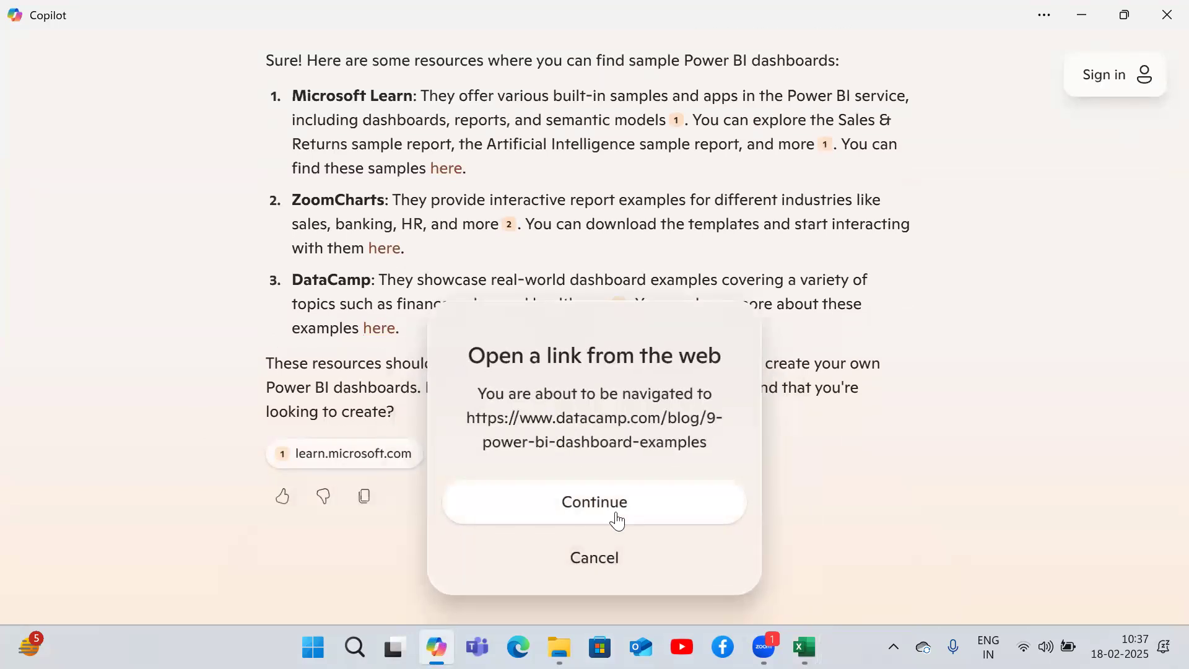
{"action": "left_click", "coordinate": [618, 522]}
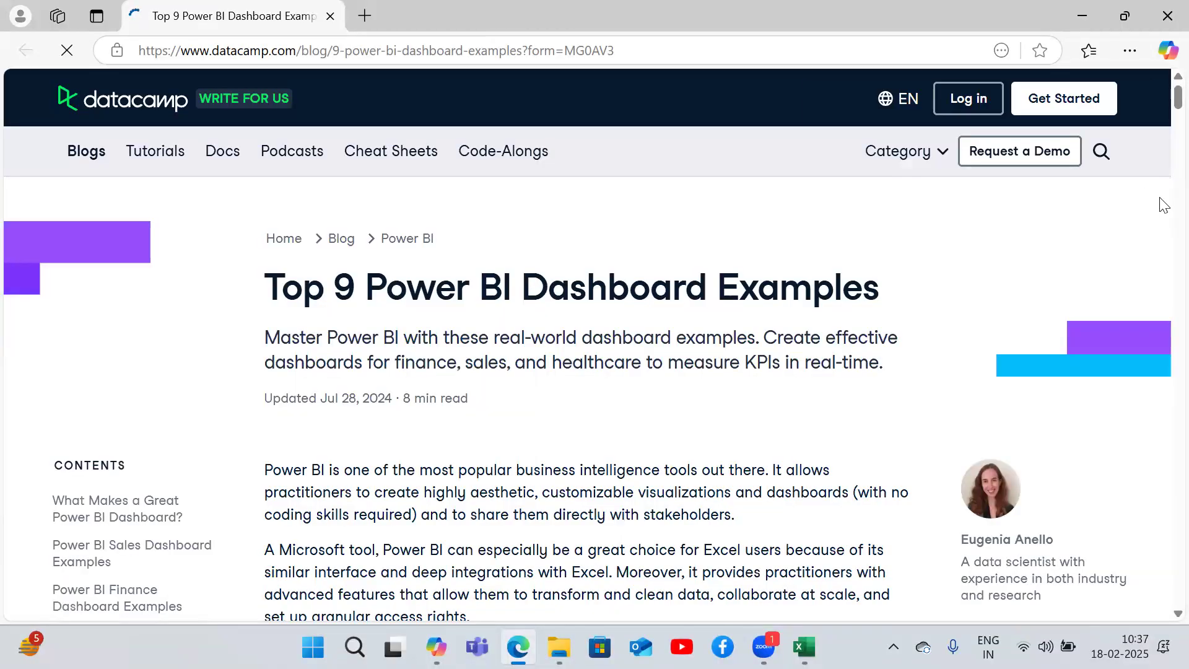
{"action": "scroll", "coordinate": [1159, 134], "scroll_direction": "down", "scroll_amount": 10}
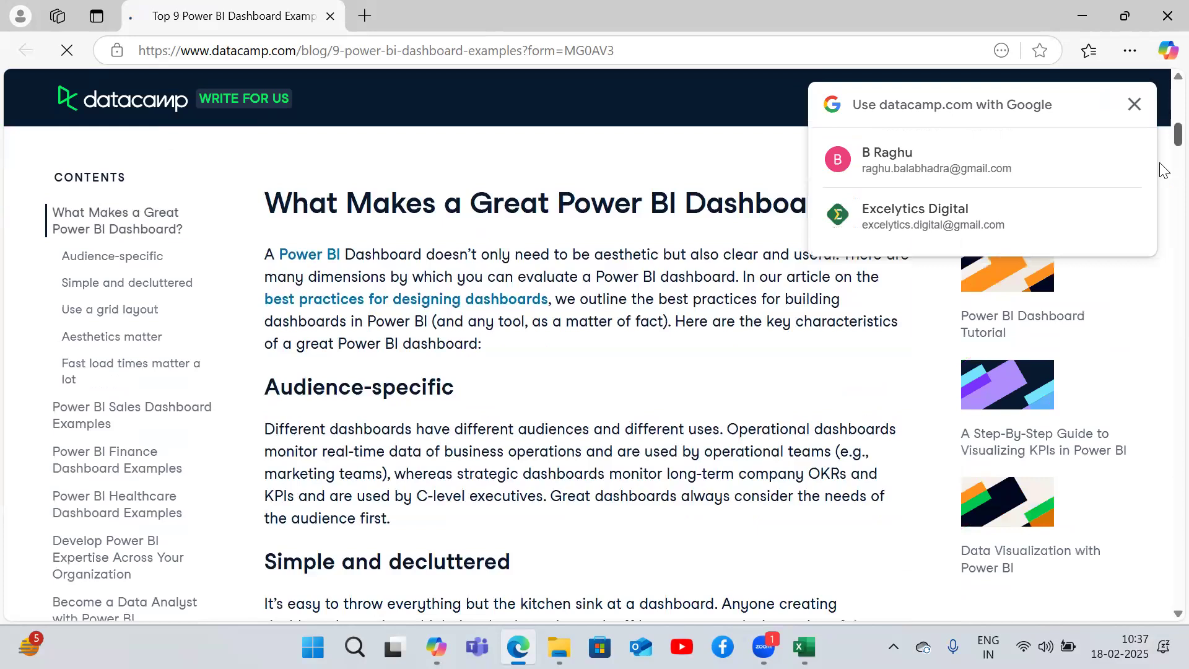
{"action": "scroll", "coordinate": [1163, 222], "scroll_direction": "down", "scroll_amount": 10}
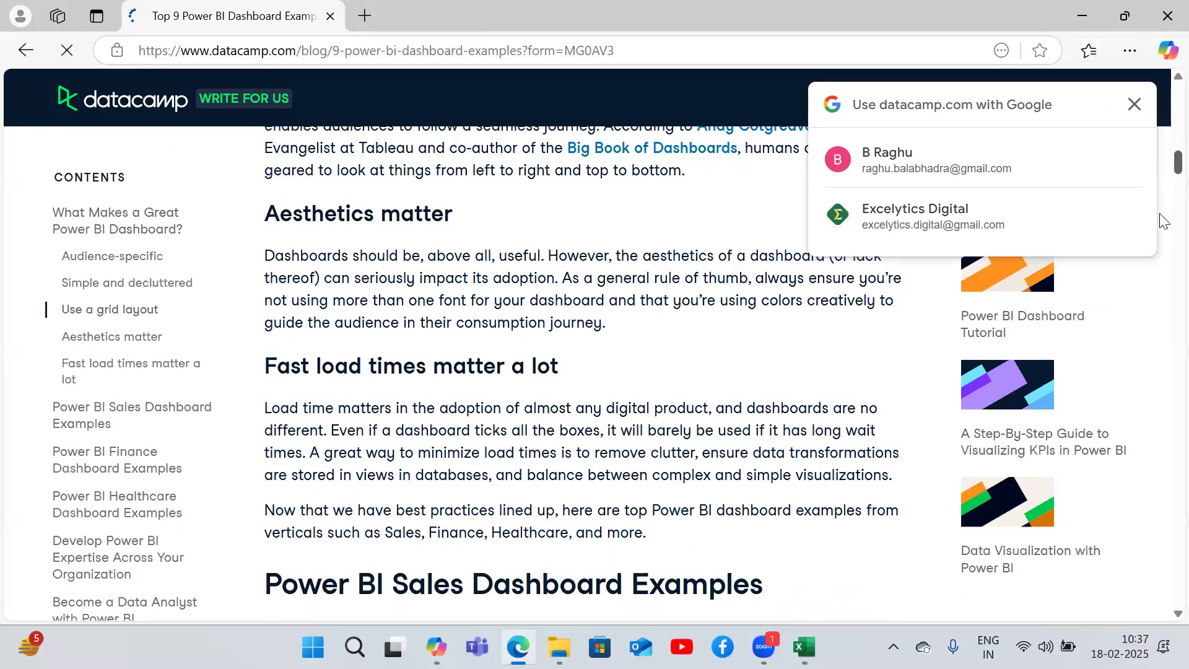
{"action": "scroll", "coordinate": [602, 391], "scroll_direction": "down", "scroll_amount": 15}
{"action": "scroll", "coordinate": [471, 398], "scroll_direction": "down", "scroll_amount": 2}
{"action": "scroll", "coordinate": [490, 412], "scroll_direction": "down", "scroll_amount": 3}
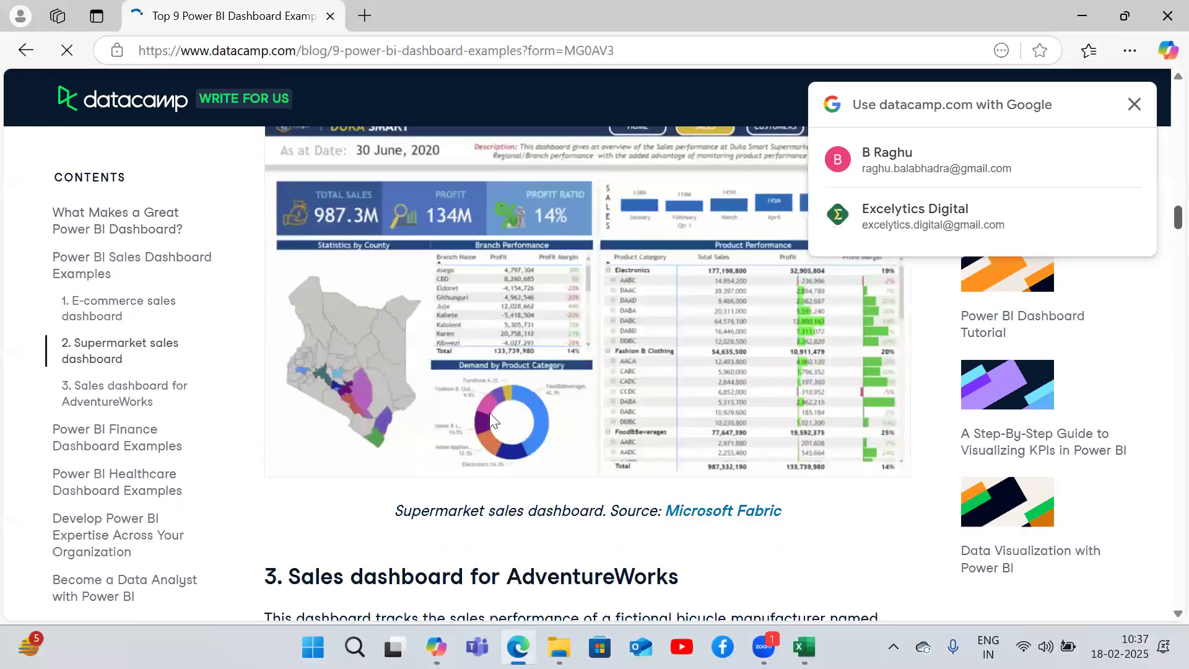
{"action": "scroll", "coordinate": [610, 369], "scroll_direction": "up", "scroll_amount": 3}
{"action": "scroll", "coordinate": [632, 390], "scroll_direction": "down", "scroll_amount": 1}
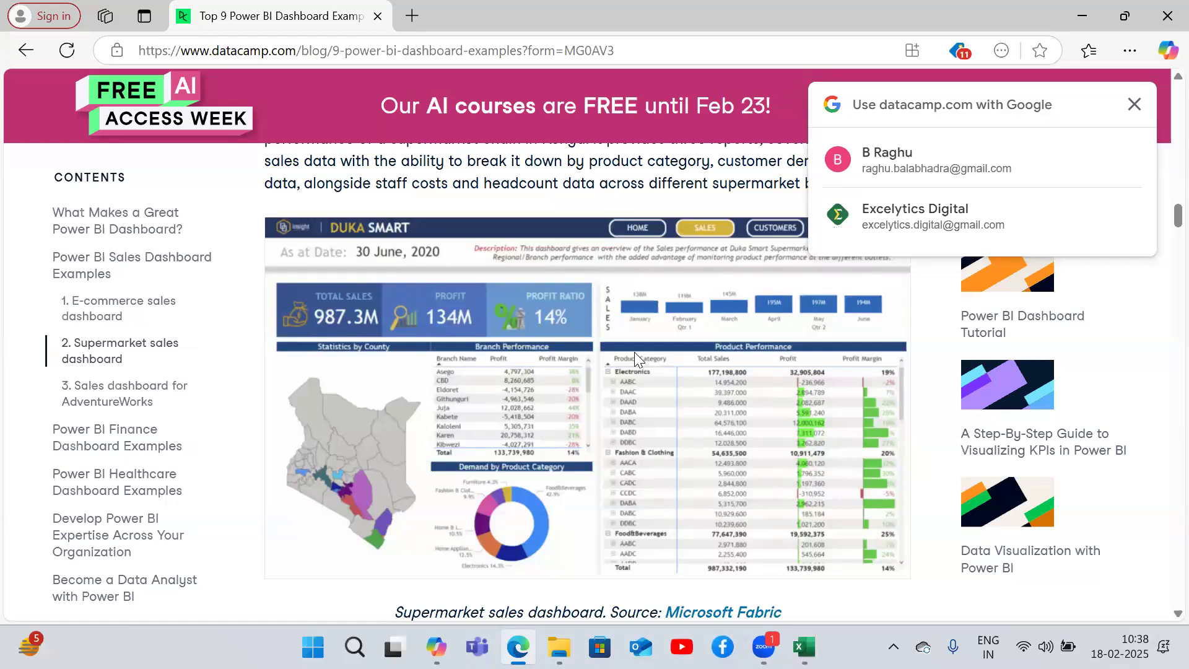
{"action": "left_click", "coordinate": [1135, 106]}
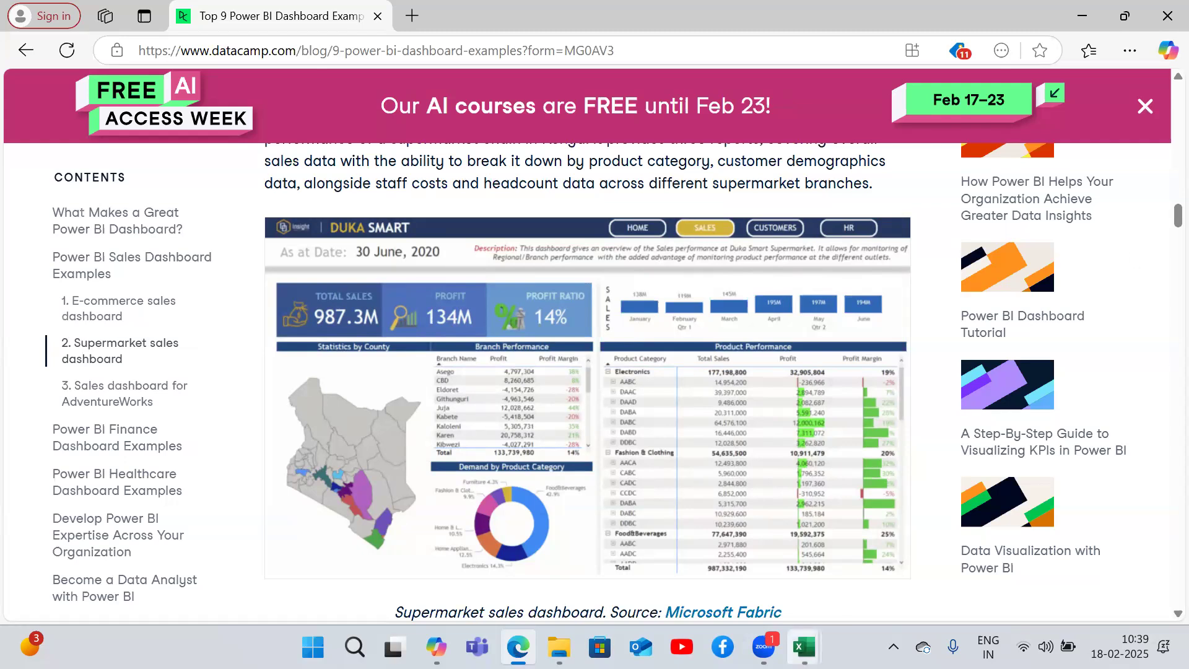
- Return to the Book1 workbook and enter "15 to 20 days" in F14
{"action": "mouse_move", "coordinate": [805, 647]}
{"action": "left_click", "coordinate": [744, 538]}
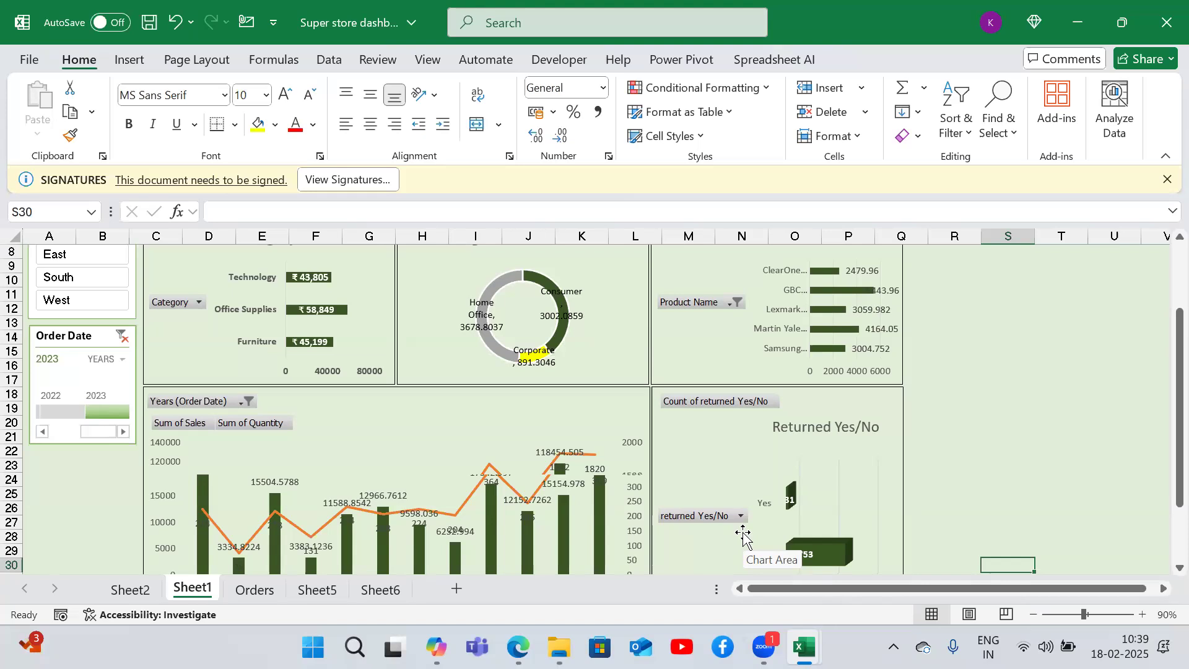
{"action": "mouse_move", "coordinate": [804, 647]}
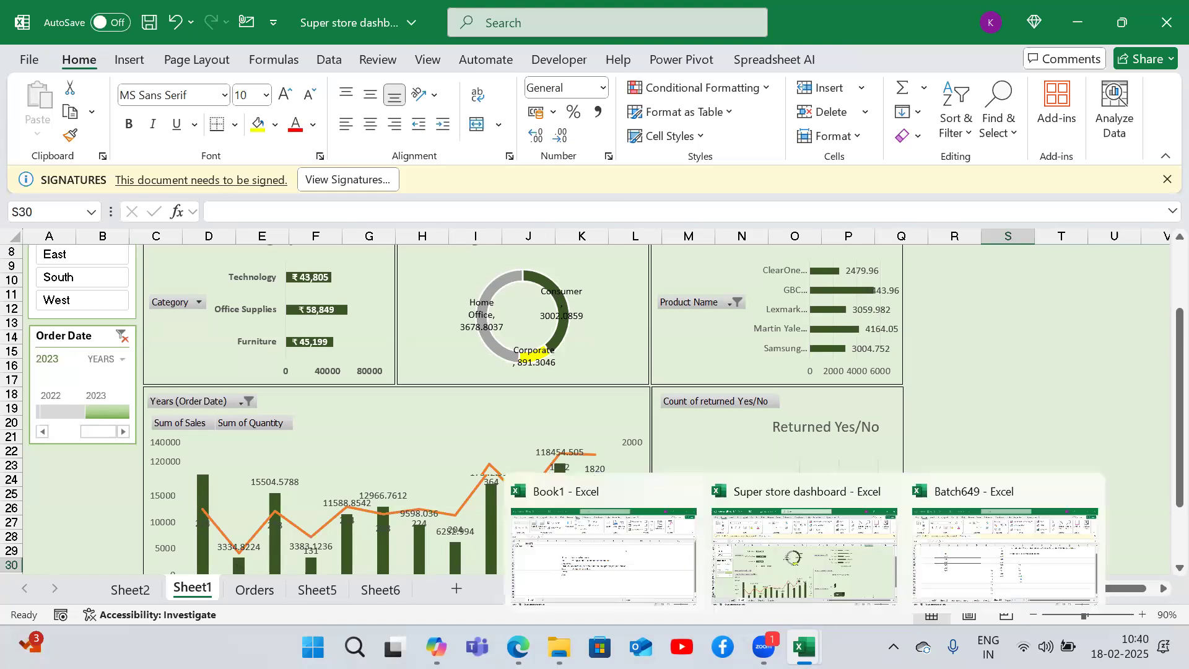
{"action": "left_click", "coordinate": [663, 556]}
{"action": "key", "text": "Down"}
{"action": "type", "text": "15 to 20 days"}
{"action": "key", "text": "Up"}
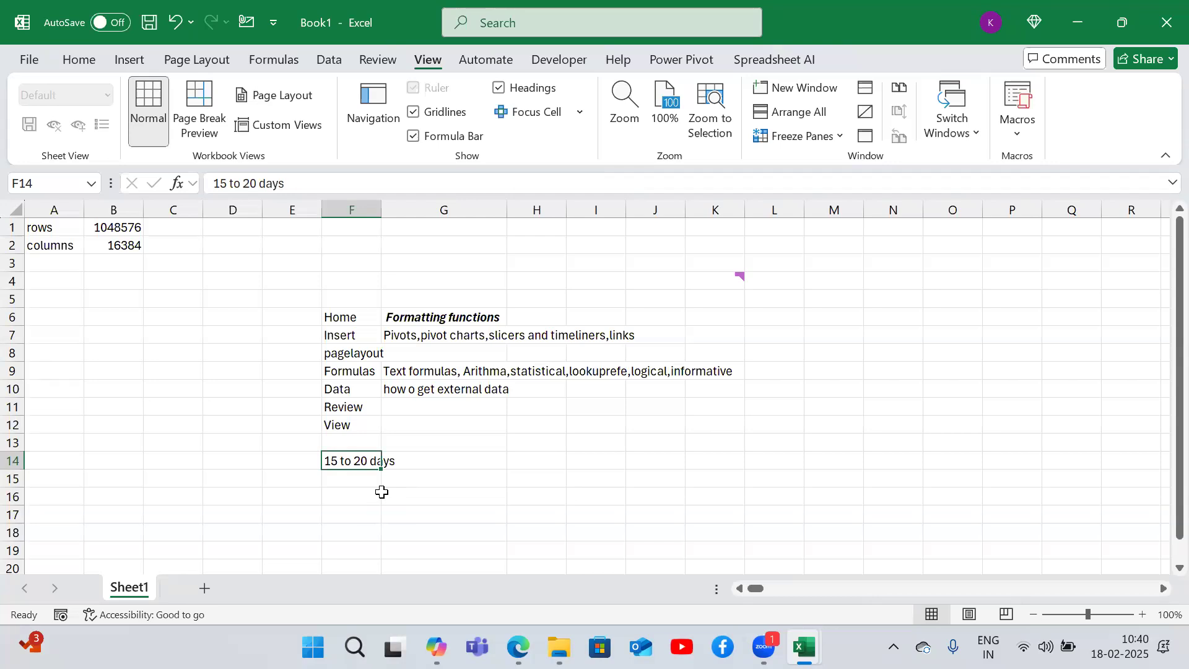
- Enter "recordings" in F15 below the duration note
{"action": "key", "text": "Down"}
{"action": "type", "text": "recor"}
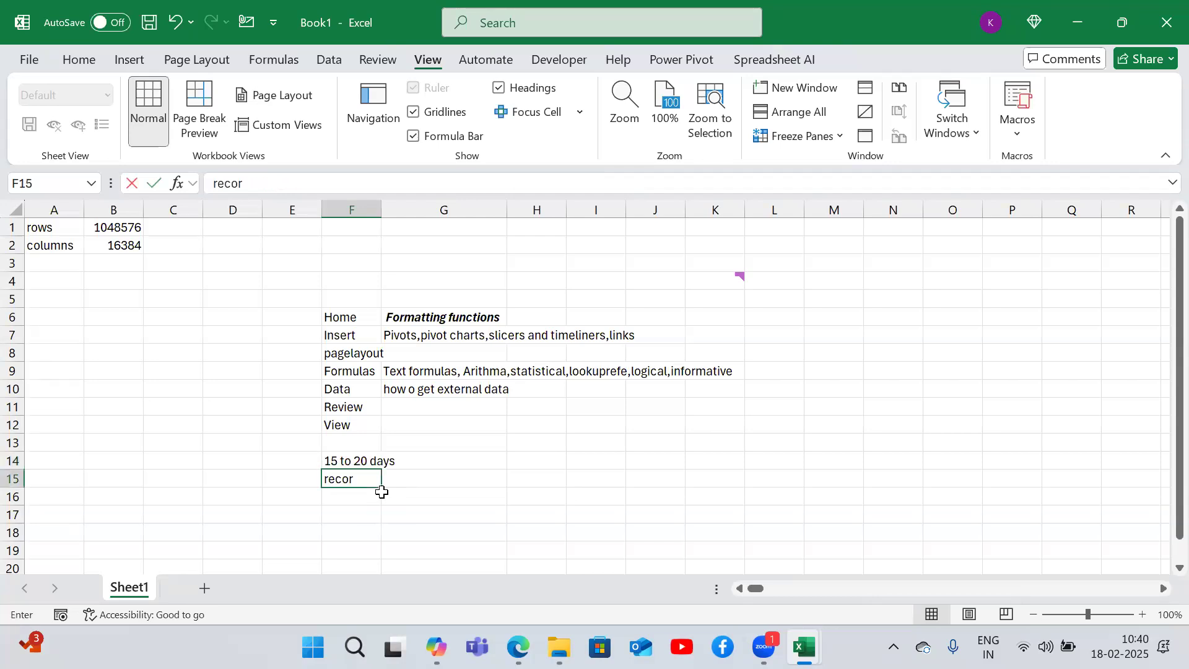
{"action": "type", "text": "ide"}
{"action": "key", "text": "BackSpace"}
{"action": "key", "text": "BackSpace"}
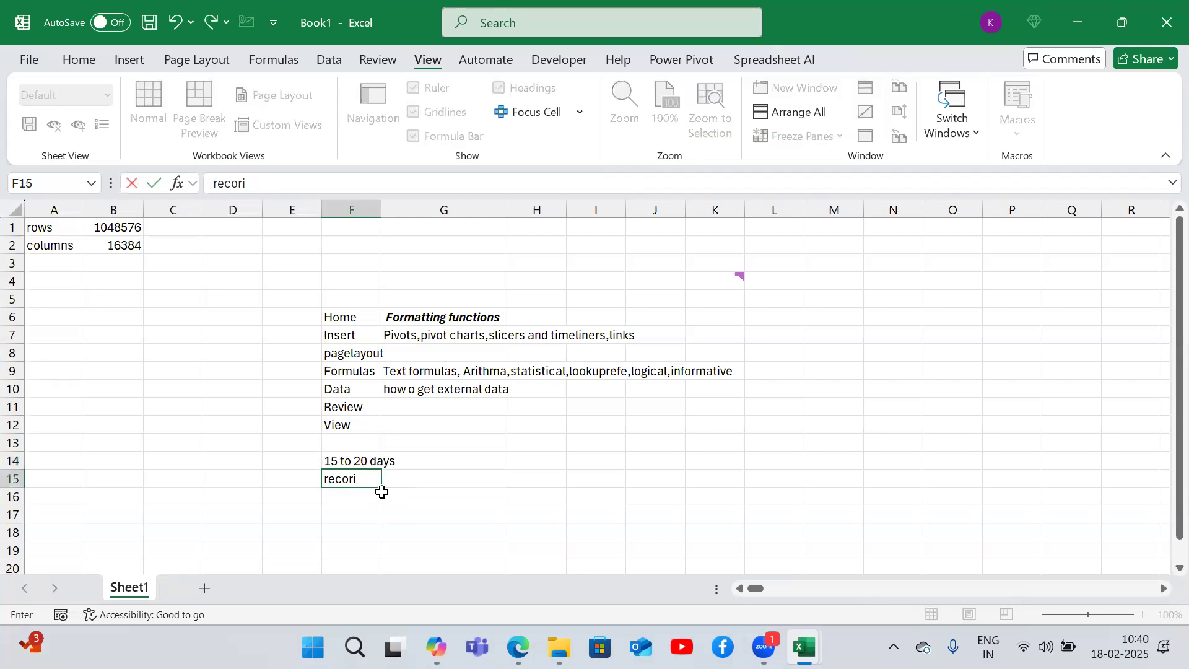
{"action": "type", "text": "dinf"}
{"action": "type", "text": "gs"}
{"action": "key", "text": "Return"}
{"action": "key", "text": "Up"}
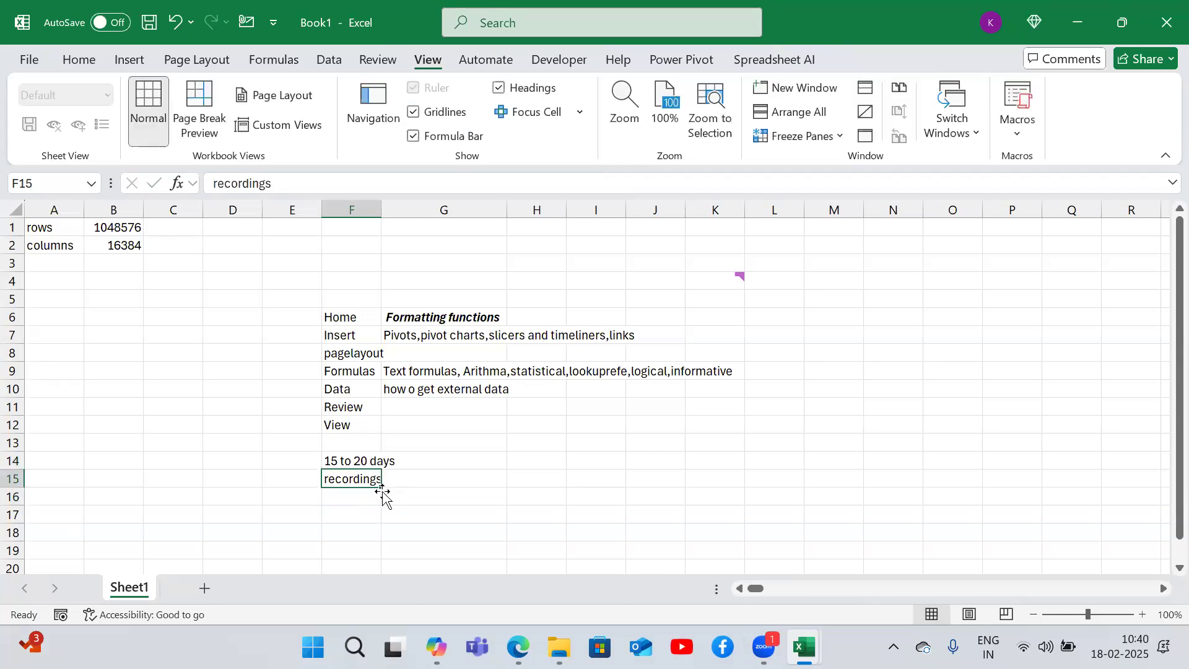
{"action": "key", "text": "Down"}
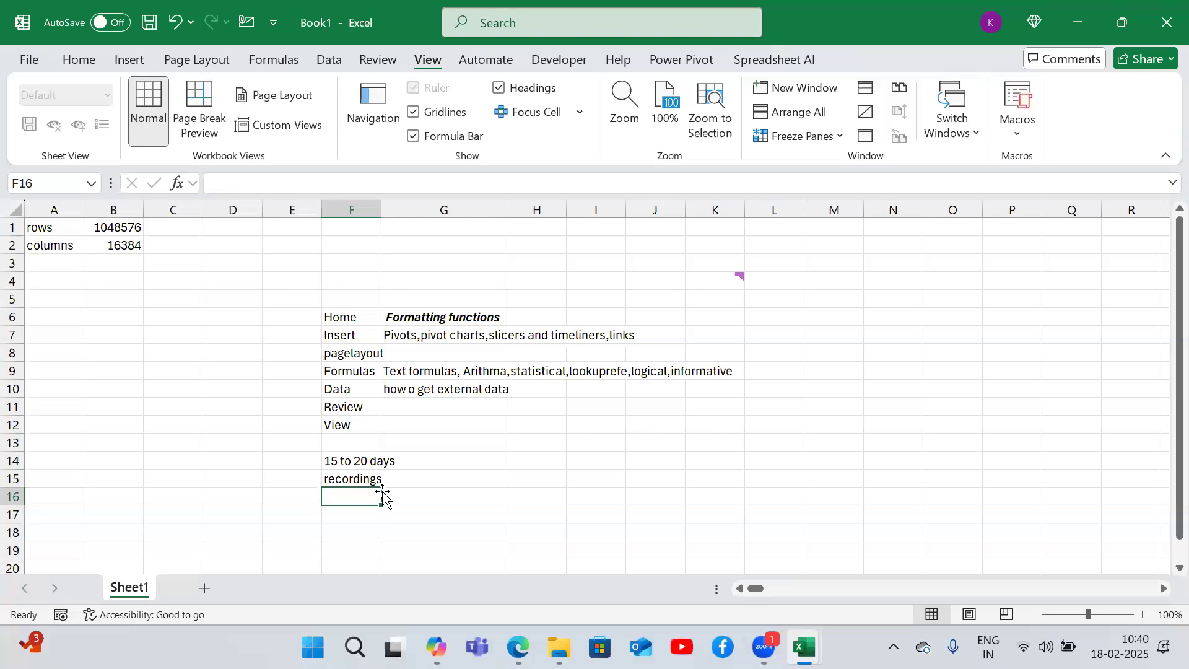